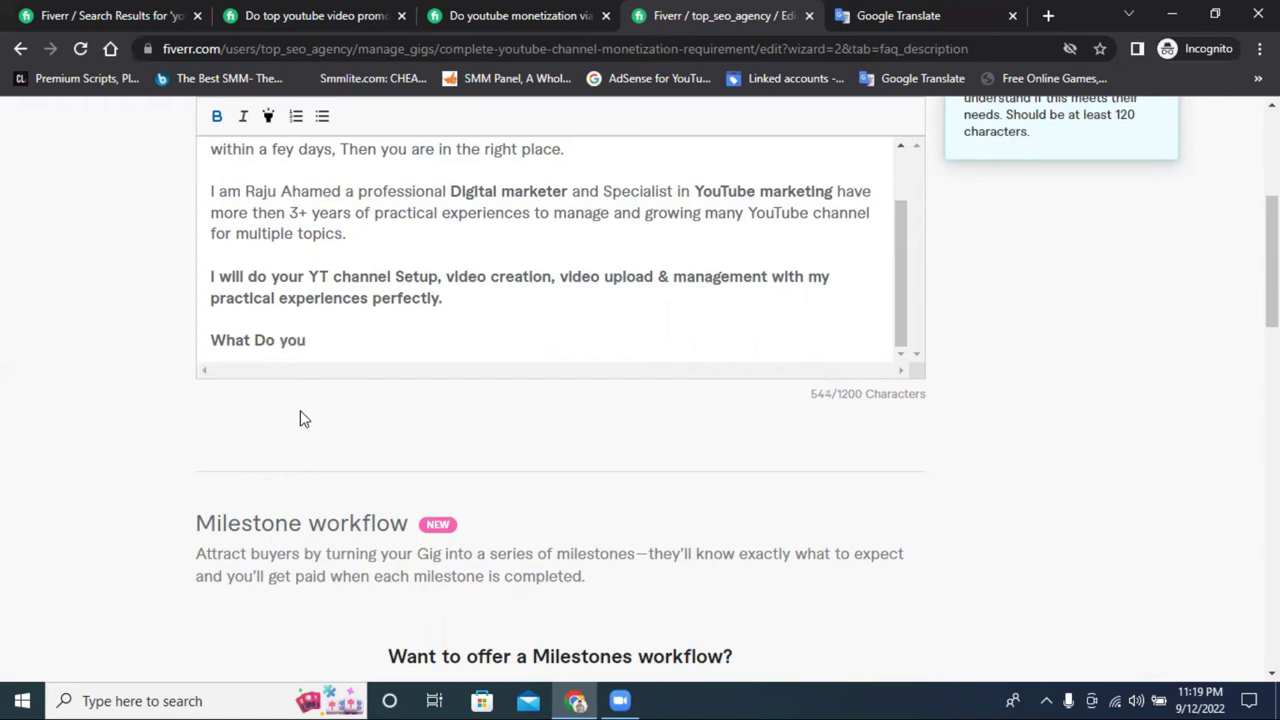
Step: Complete the bold heading in the gig description as "What Do you Get From This Gig:" and copy it
{"action": "type", "text": "Get From Th"}
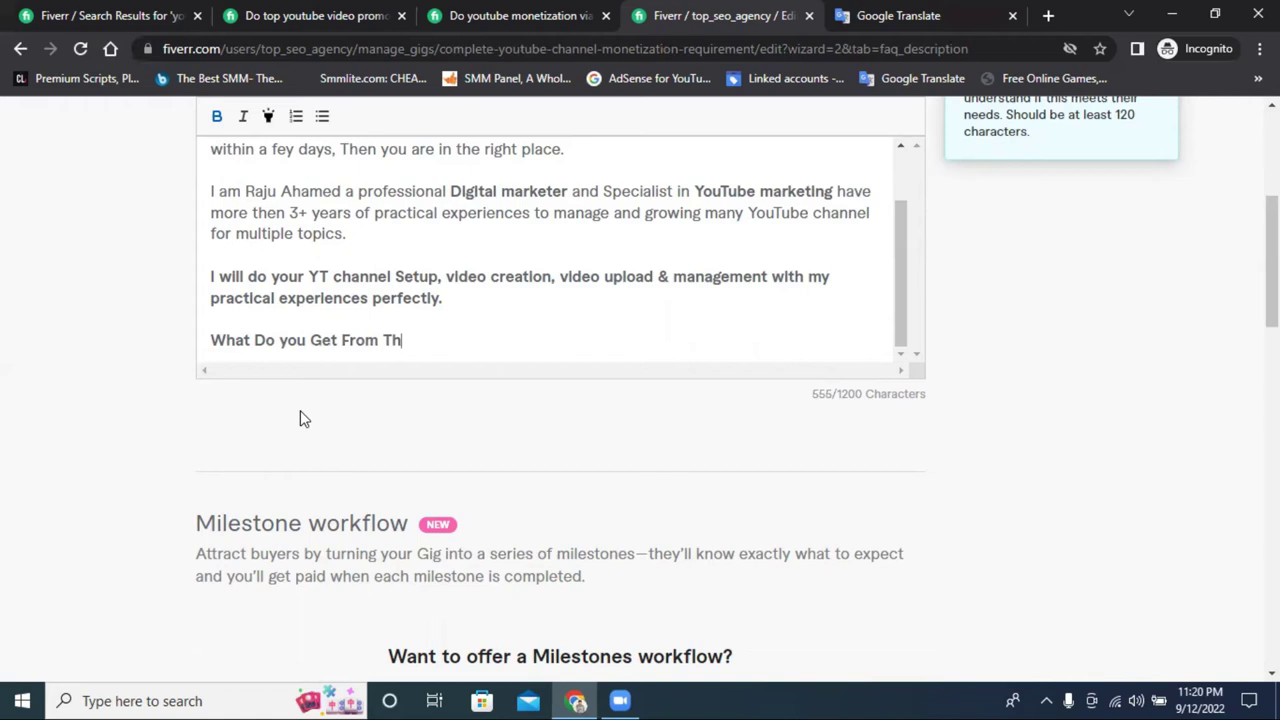
{"action": "type", "text": "is Gig:"}
{"action": "left_click_drag", "start_coordinate": [452, 340], "coordinate": [207, 340]}
{"action": "key", "text": "ctrl+c"}
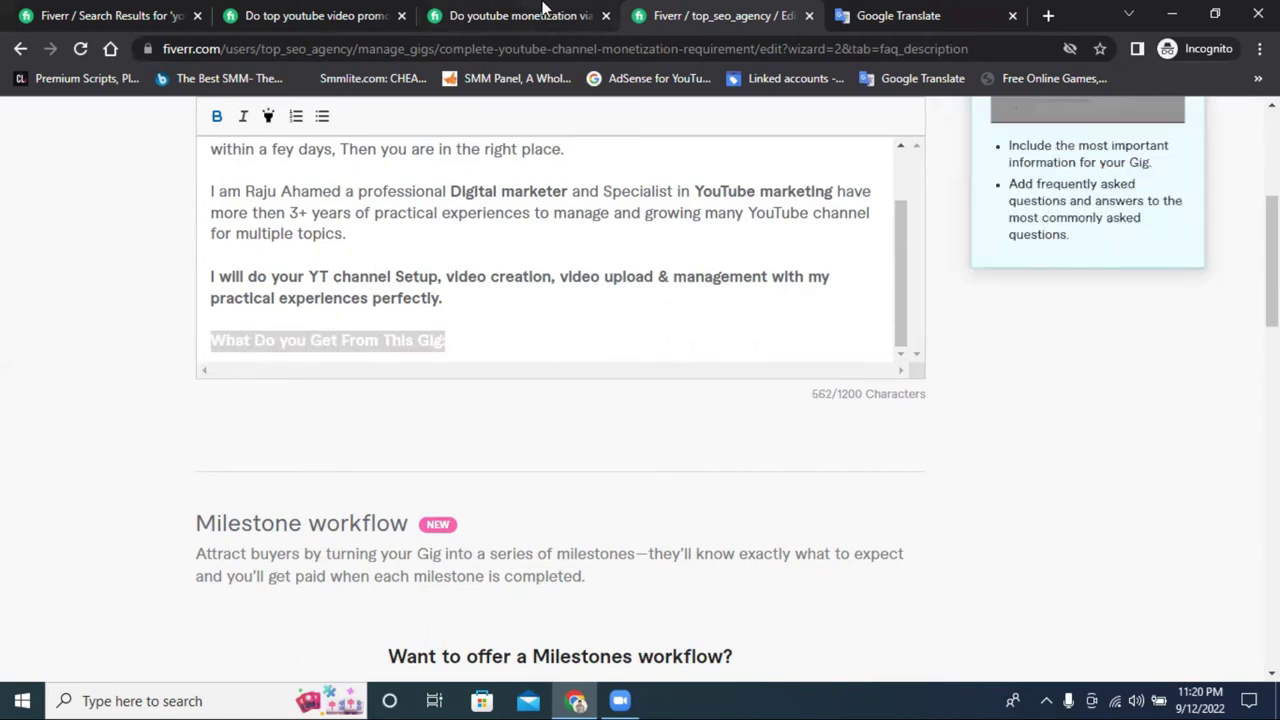
Step: Switch to Google Translate and paste the copied heading as a new paragraph below the existing English text
{"action": "left_click", "coordinate": [530, 15]}
{"action": "left_click", "coordinate": [885, 15]}
{"action": "scroll", "coordinate": [550, 283], "scroll_direction": "up", "scroll_amount": 1}
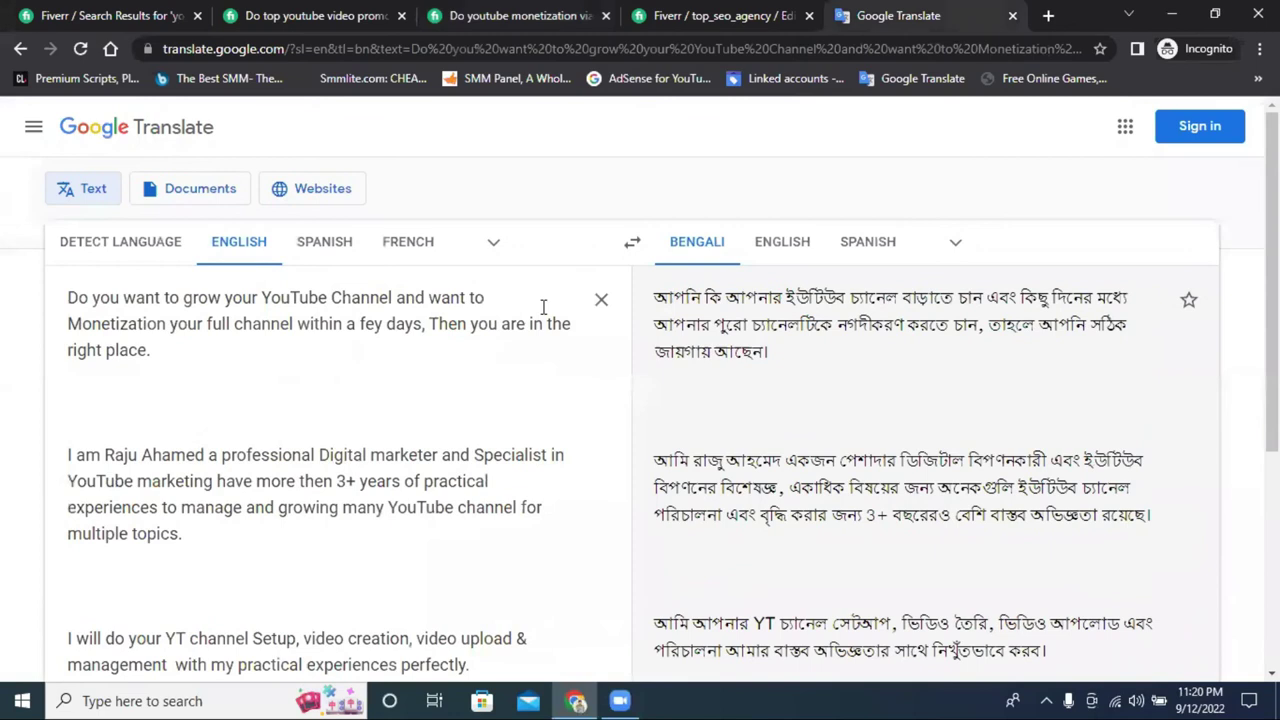
{"action": "scroll", "coordinate": [528, 362], "scroll_direction": "down", "scroll_amount": 2}
{"action": "left_click", "coordinate": [503, 386]}
{"action": "key", "text": "Return"}
{"action": "key", "text": "Return"}
{"action": "key", "text": "ctrl+v"}
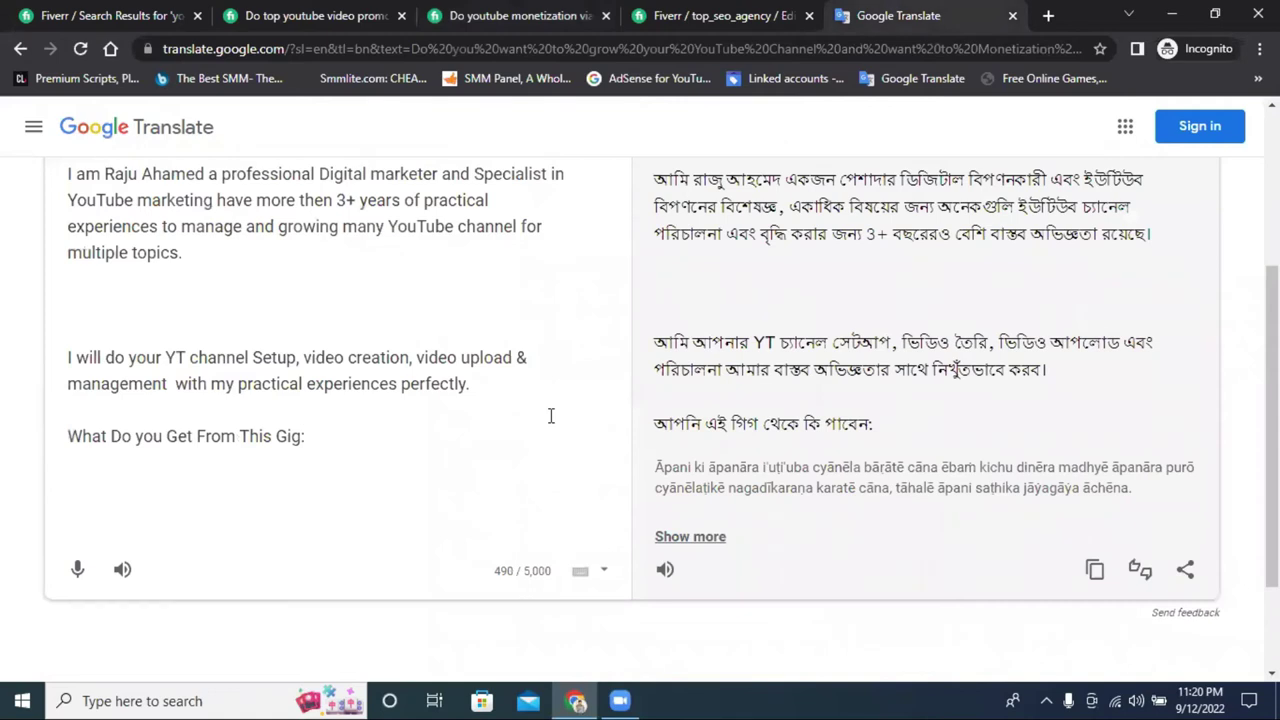
Step: Return to the Fiverr gig description and start a bulleted list below the "What Do you Get From This Gig:" heading
{"action": "left_click", "coordinate": [102, 15]}
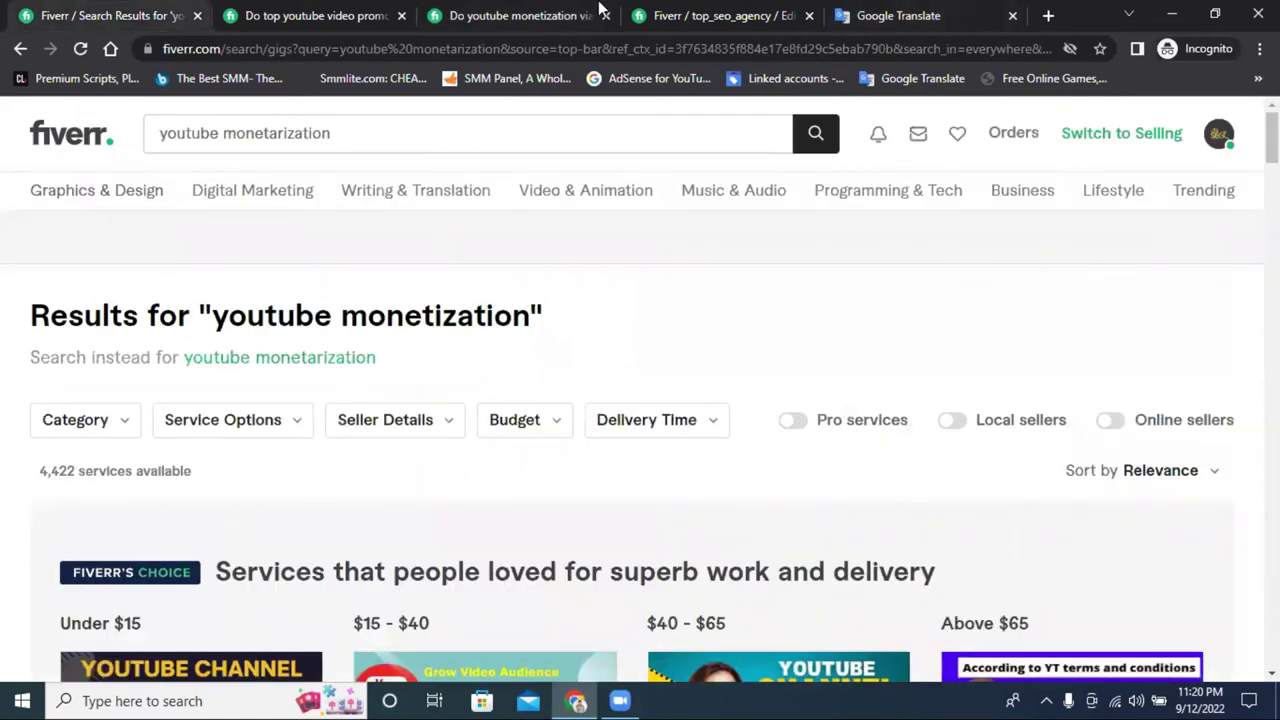
{"action": "left_click", "coordinate": [683, 12]}
{"action": "scroll", "coordinate": [474, 294], "scroll_direction": "down", "scroll_amount": 2}
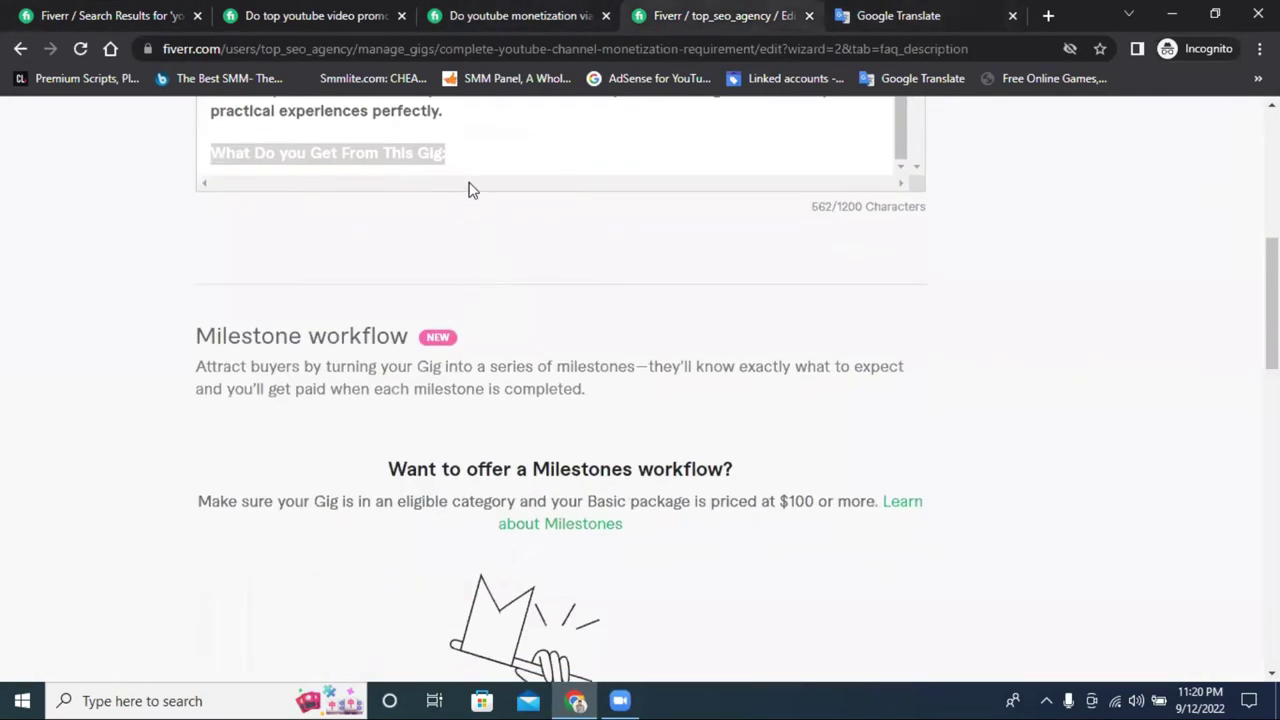
{"action": "scroll", "coordinate": [460, 350], "scroll_direction": "up", "scroll_amount": 1}
{"action": "left_click", "coordinate": [464, 252]}
{"action": "key", "text": "Return"}
{"action": "scroll", "coordinate": [517, 246], "scroll_direction": "up", "scroll_amount": 5}
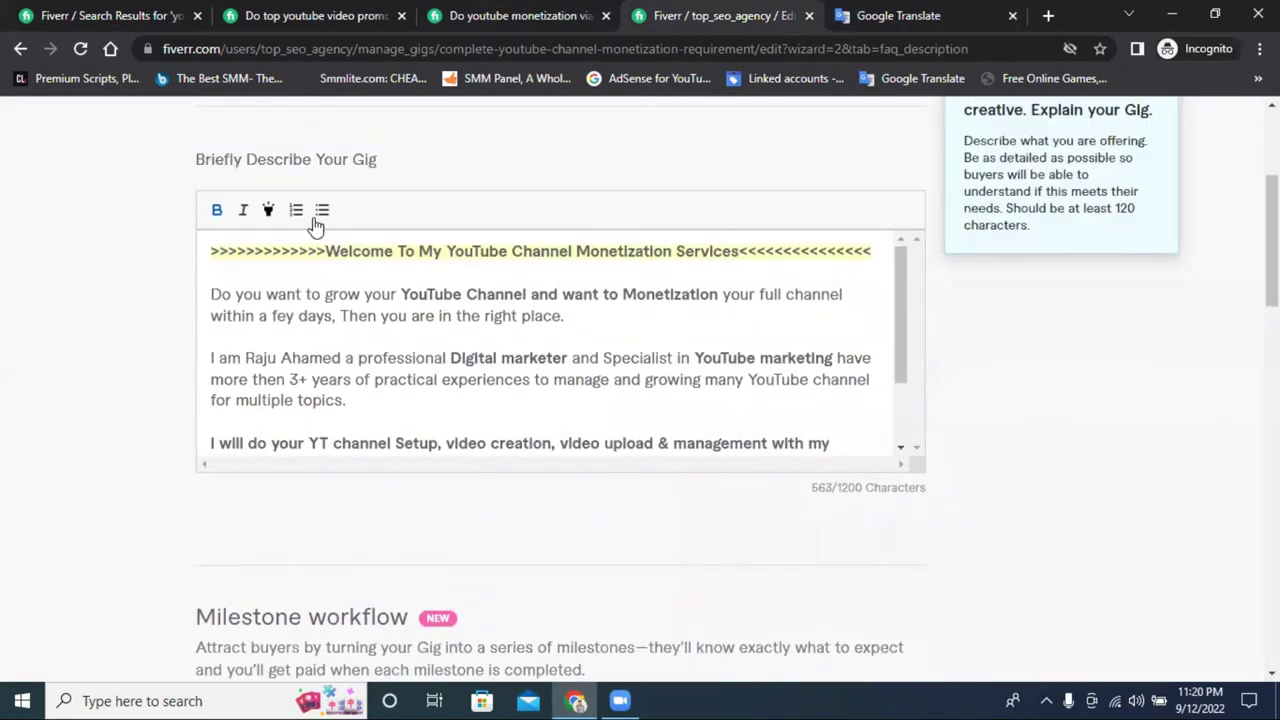
{"action": "left_click", "coordinate": [322, 210]}
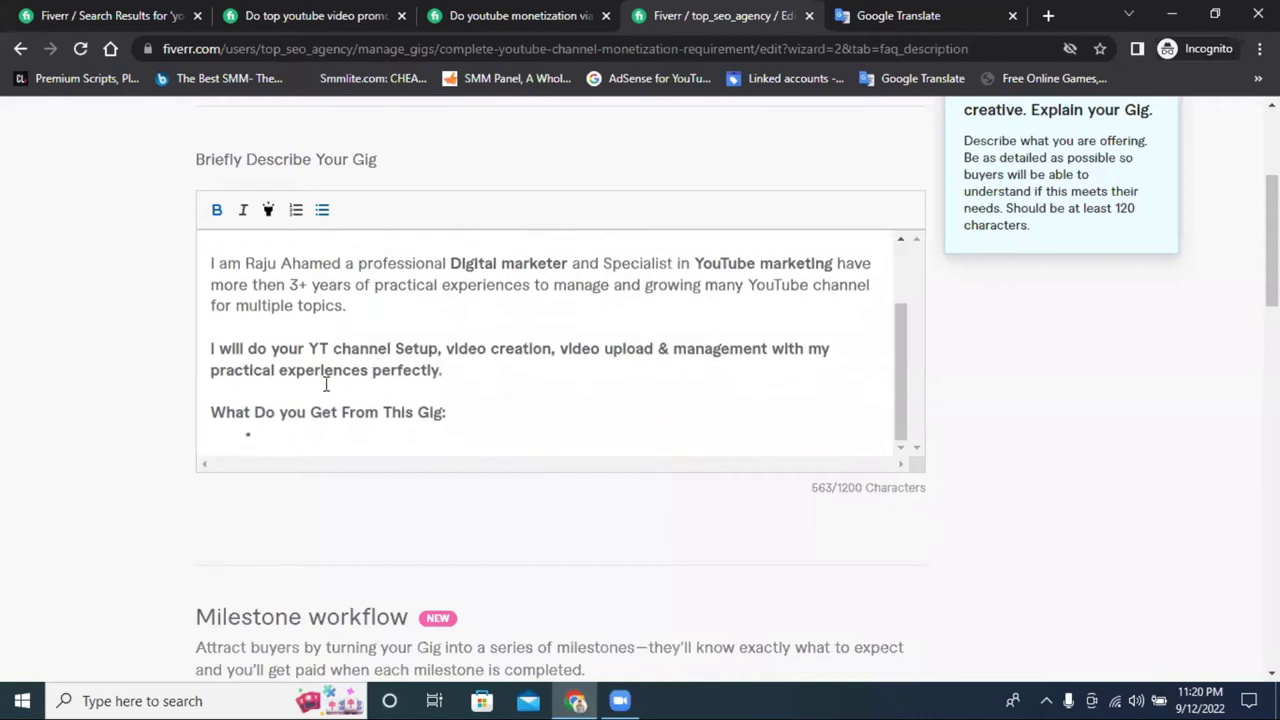
Step: Highlight the "What Do you Get From This Gig:" heading in the gig description
{"action": "left_click_drag", "start_coordinate": [477, 412], "coordinate": [208, 412]}
{"action": "left_click", "coordinate": [270, 212]}
{"action": "left_click", "coordinate": [440, 420]}
{"action": "scroll", "coordinate": [446, 424], "scroll_direction": "up", "scroll_amount": 1}
{"action": "scroll", "coordinate": [453, 421], "scroll_direction": "down", "scroll_amount": 1}
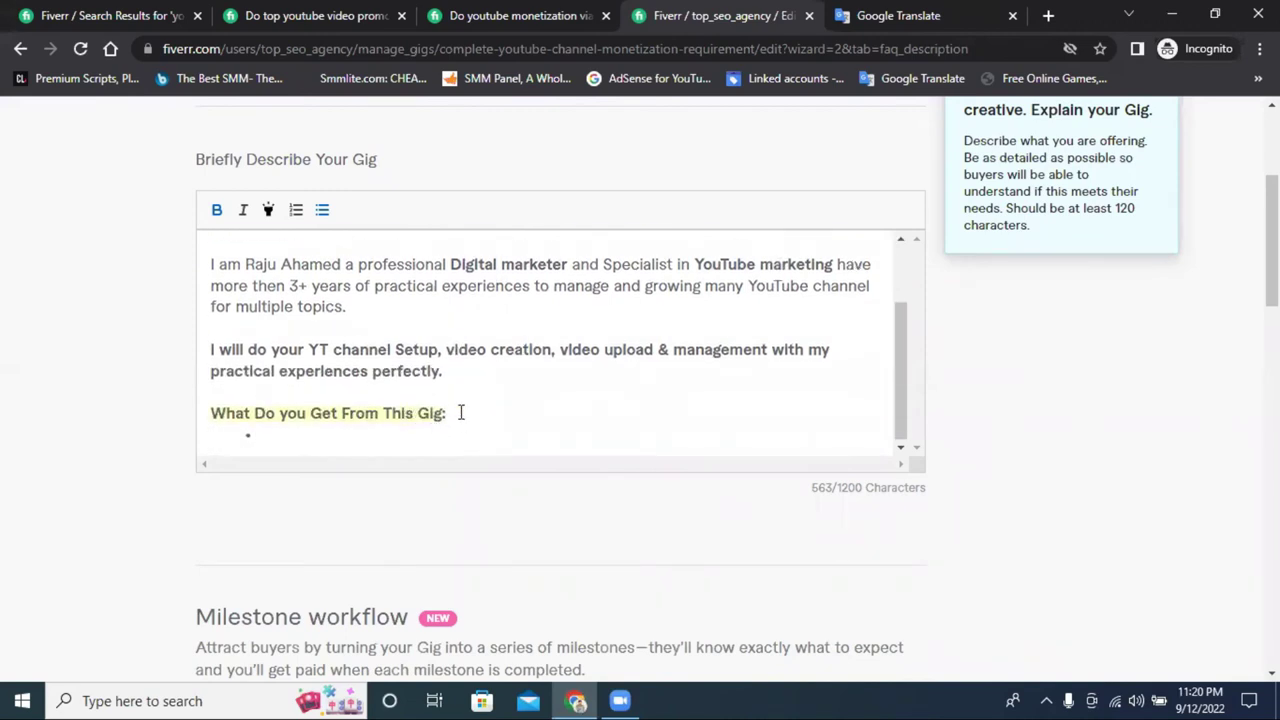
Step: Examine how the competing YouTube monetization gigs structure their descriptions, benefits and methods, and review the gig search results
{"action": "left_click", "coordinate": [340, 12]}
{"action": "scroll", "coordinate": [437, 337], "scroll_direction": "up", "scroll_amount": 10}
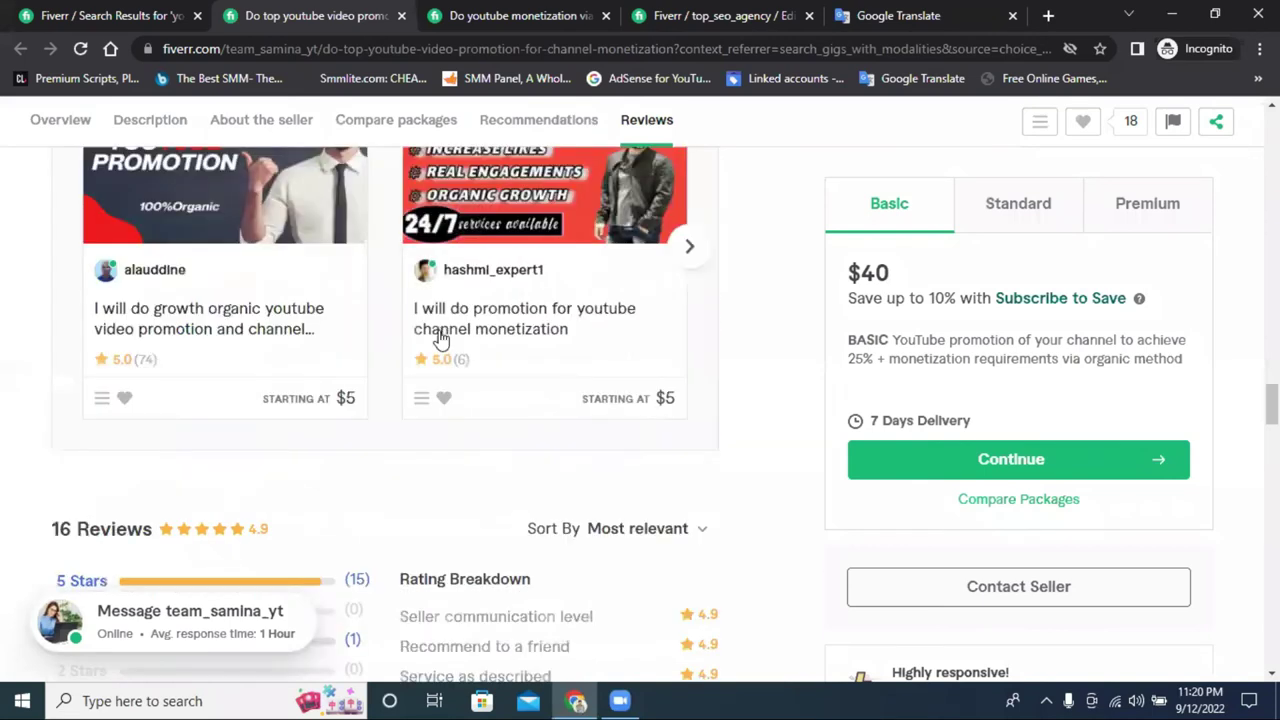
{"action": "scroll", "coordinate": [437, 332], "scroll_direction": "up", "scroll_amount": 10}
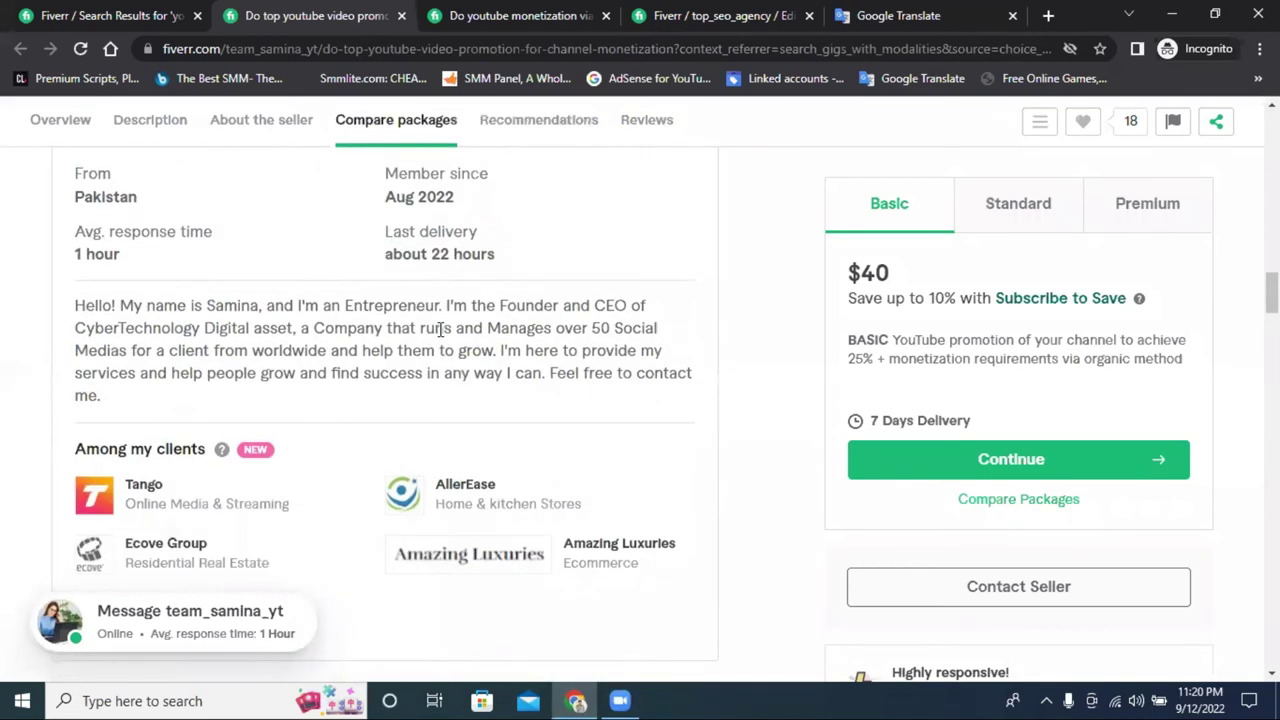
{"action": "left_click_drag", "start_coordinate": [70, 478], "coordinate": [53, 477]}
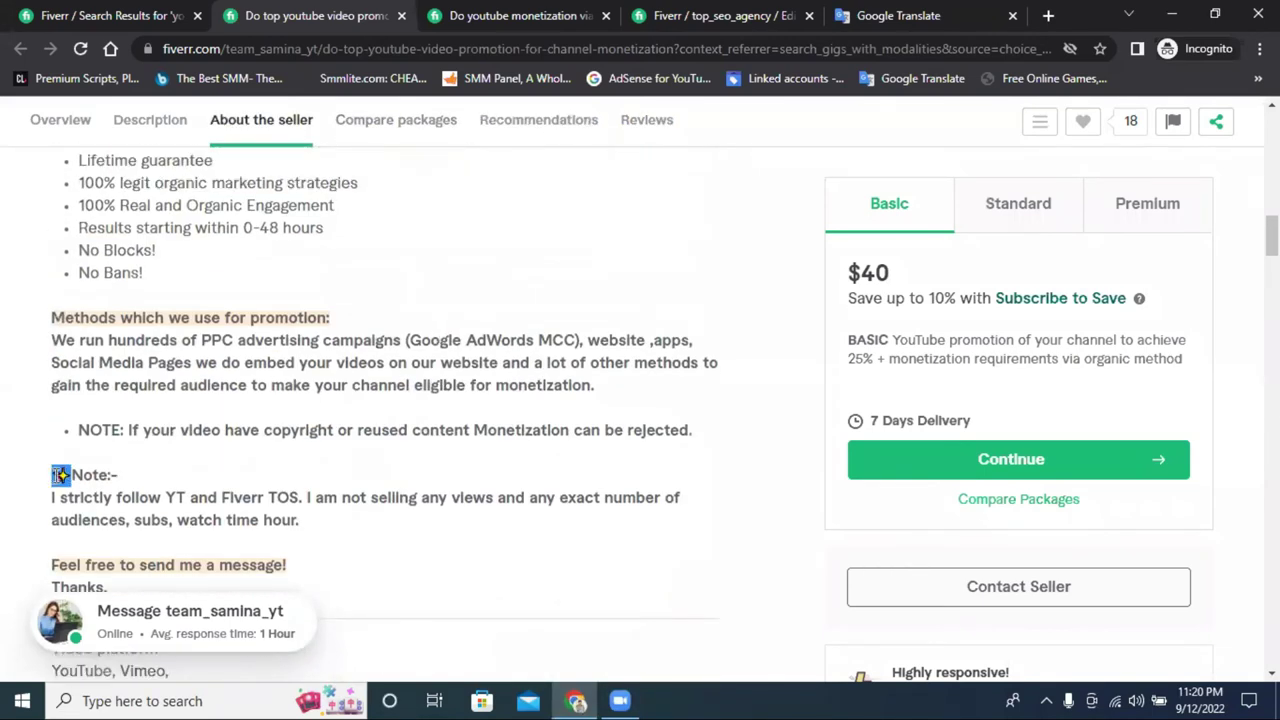
{"action": "scroll", "coordinate": [60, 476], "scroll_direction": "up", "scroll_amount": 8}
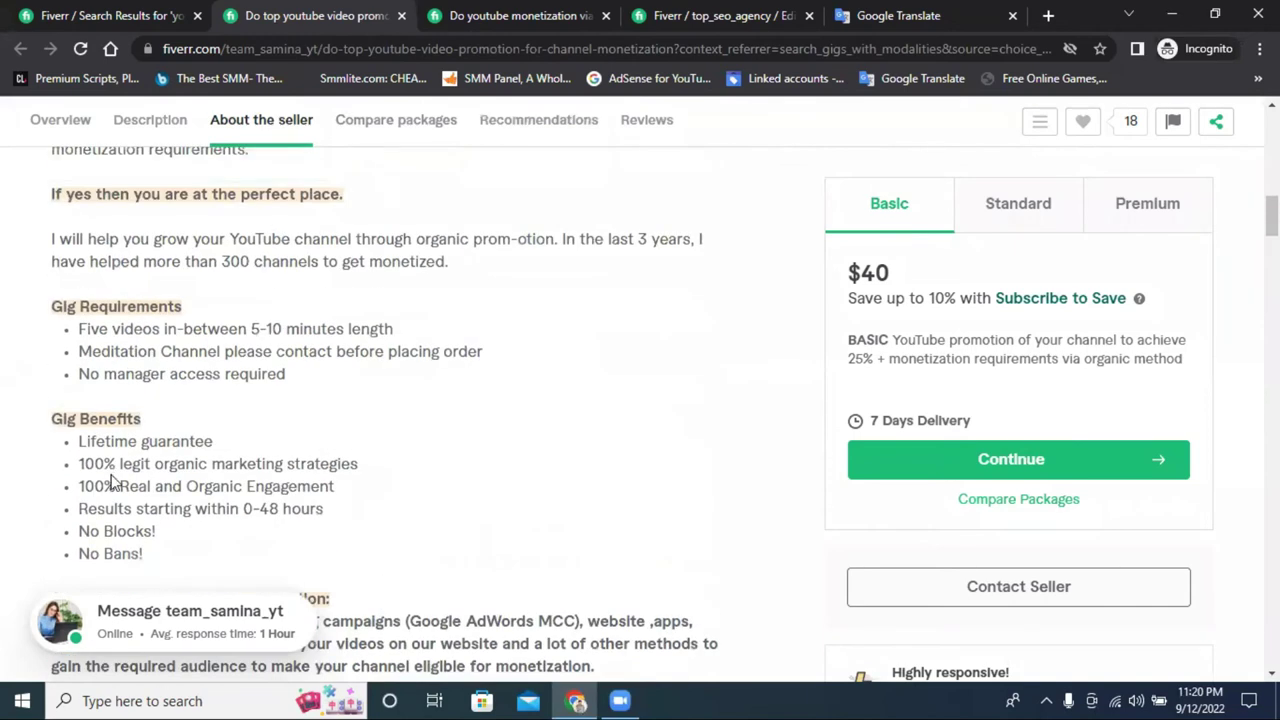
{"action": "left_click", "coordinate": [592, 24]}
{"action": "scroll", "coordinate": [434, 380], "scroll_direction": "up", "scroll_amount": 4}
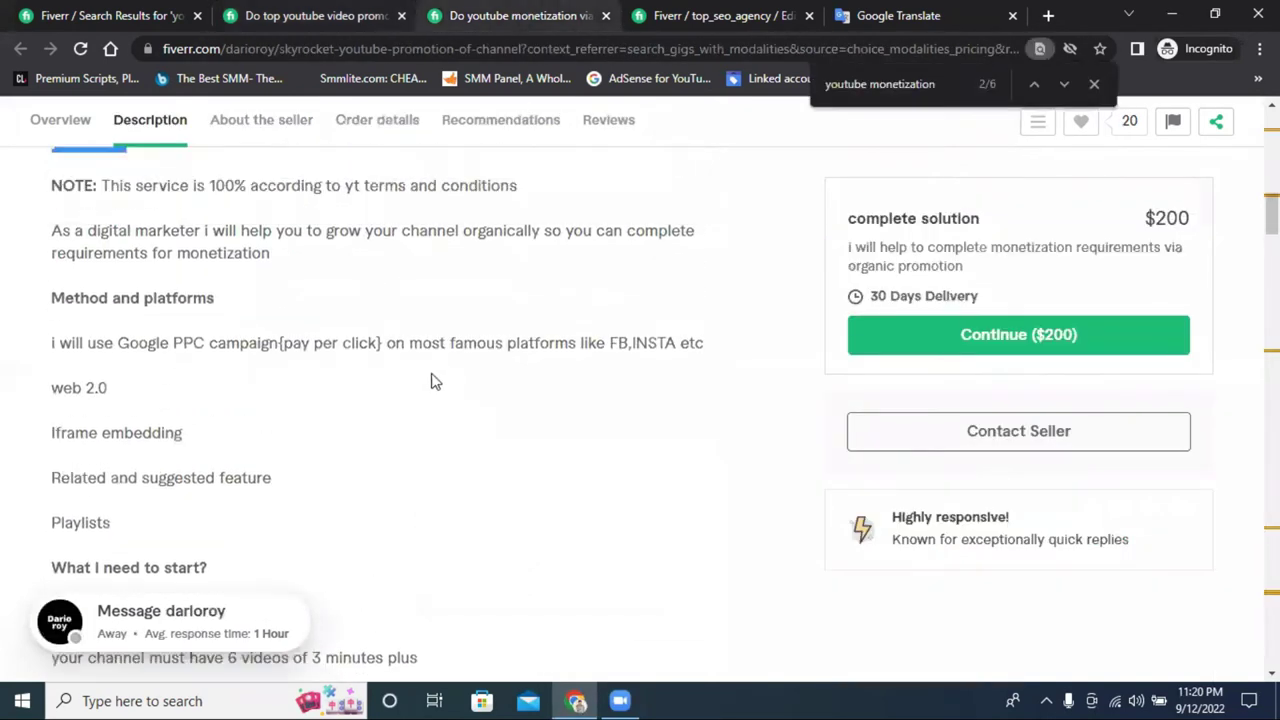
{"action": "left_click", "coordinate": [650, 12]}
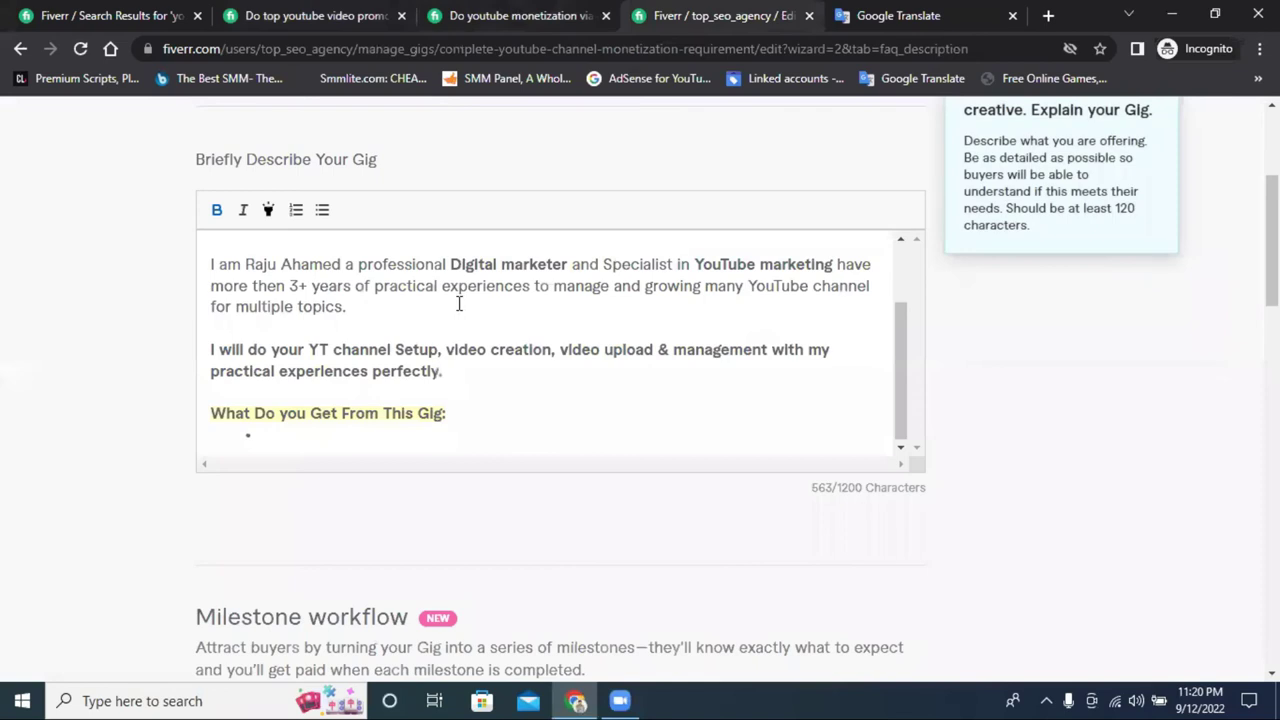
{"action": "left_click", "coordinate": [114, 14]}
{"action": "scroll", "coordinate": [380, 349], "scroll_direction": "down", "scroll_amount": 5}
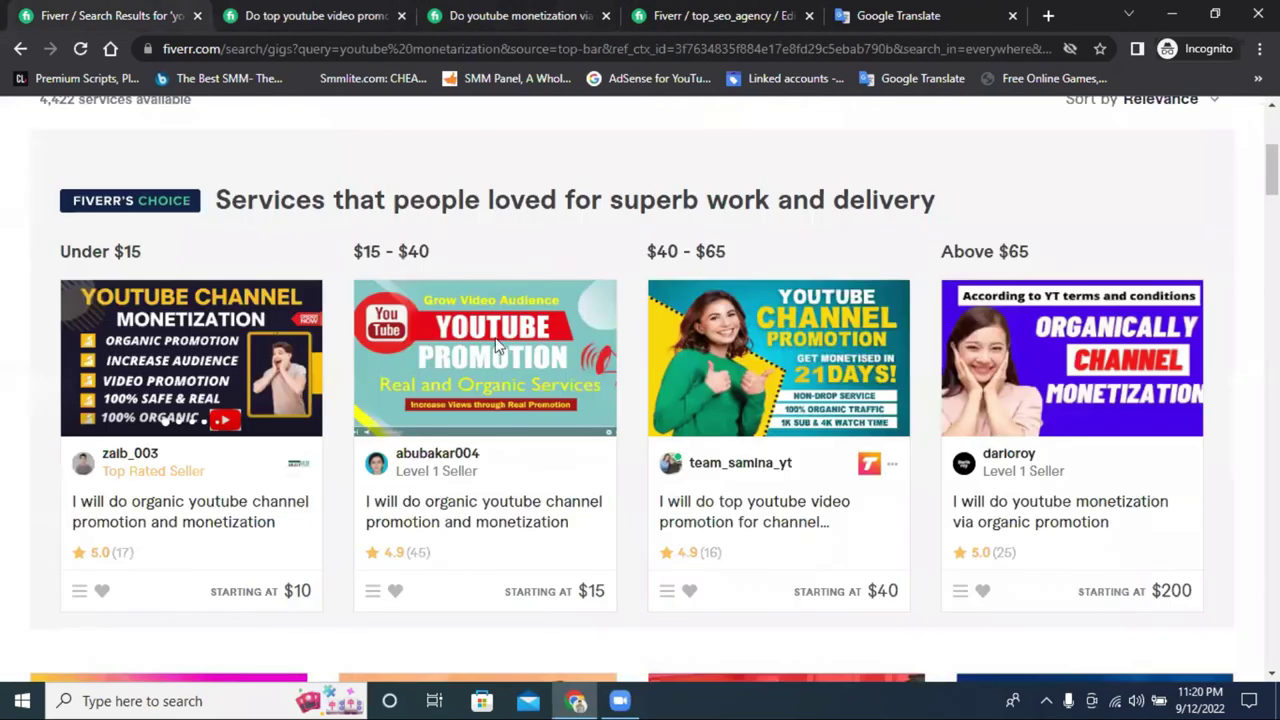
Step: Go back to the gig editor and write the first bullet as "Create & Setup your Youtube channel"
{"action": "left_click", "coordinate": [710, 12]}
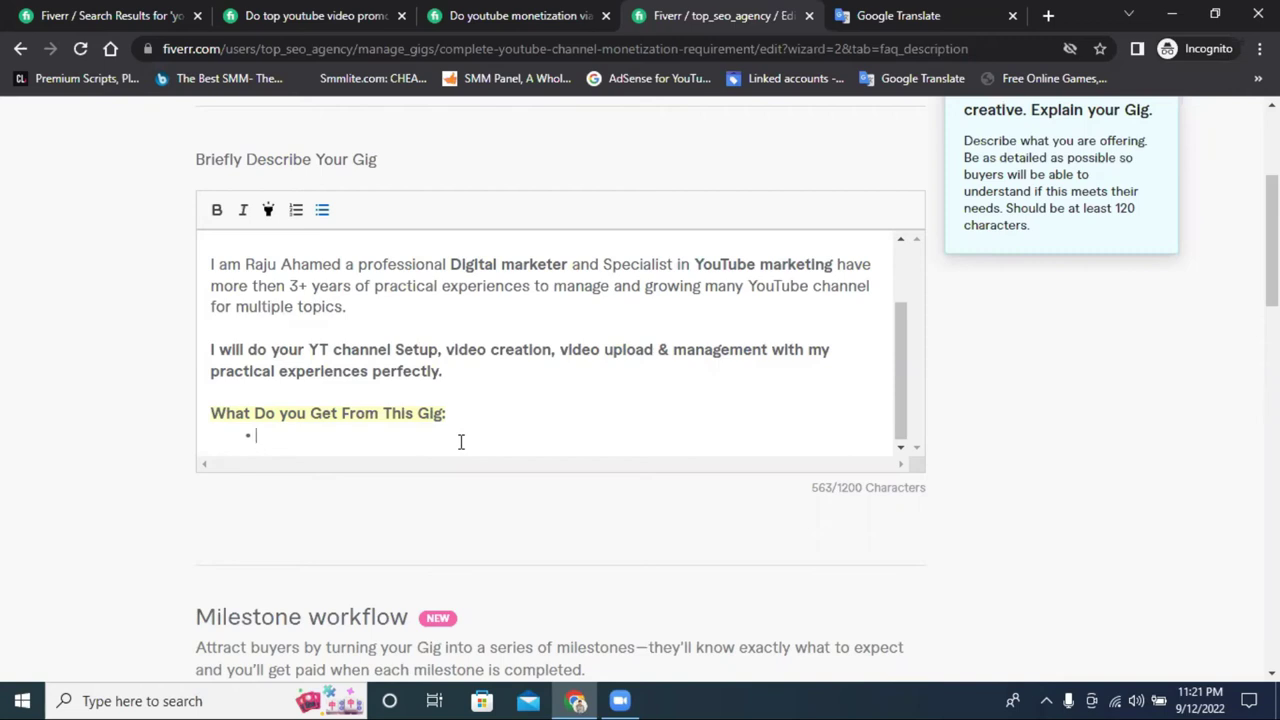
{"action": "type", "text": "Create "}
{"action": "type", "text": "7"}
{"action": "key", "text": "BackSpace"}
{"action": "key", "text": "BackSpace"}
{"action": "type", "text": "& S"}
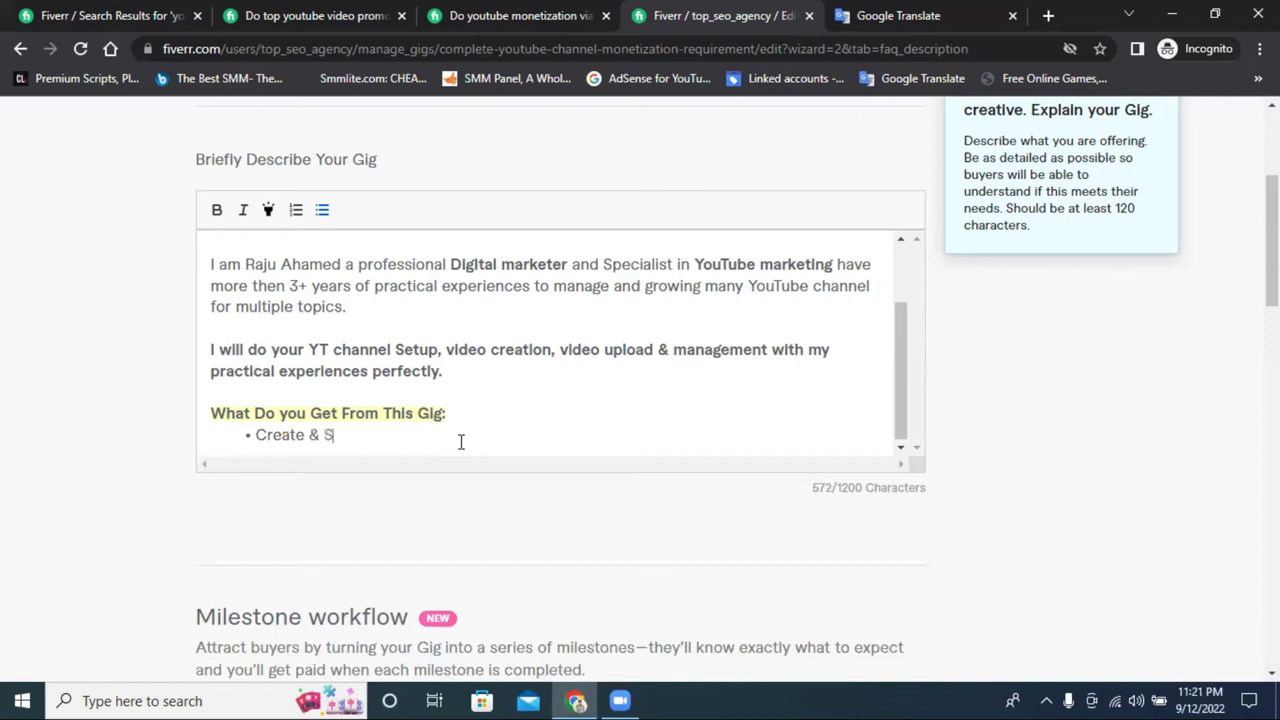
{"action": "type", "text": "etup yoi"}
{"action": "key", "text": "BackSpace"}
{"action": "type", "text": "ur Youtube "}
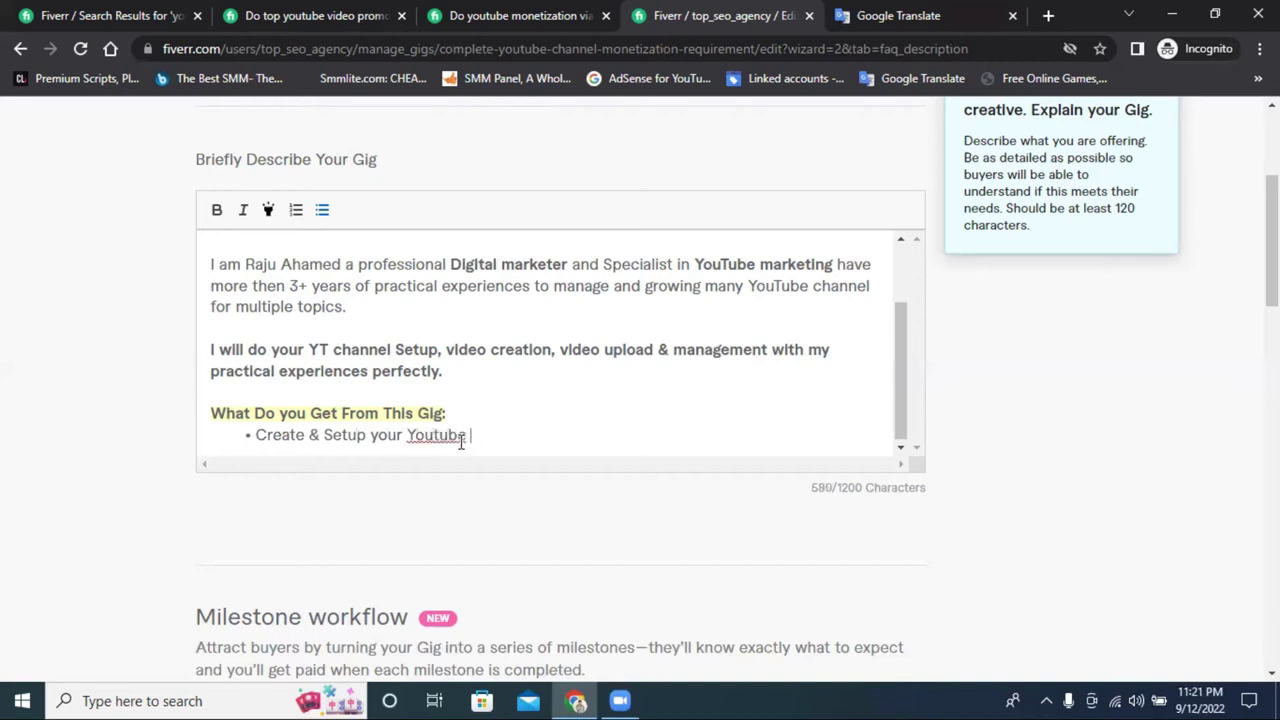
{"action": "type", "text": "channel"}
Step: Revise the first bullet to read "Full Create & Setup your YouTube channel" and start a second bullet below it
{"action": "right_click", "coordinate": [443, 440]}
{"action": "left_click", "coordinate": [506, 219]}
{"action": "left_click", "coordinate": [558, 434]}
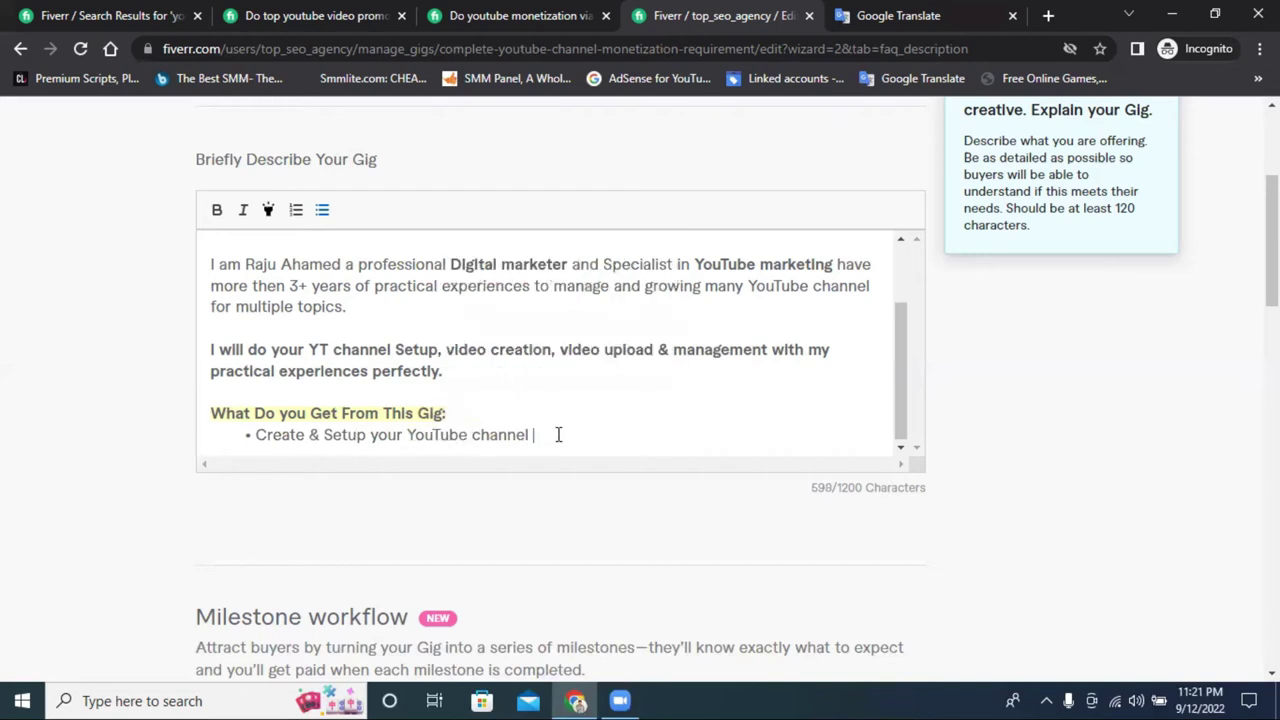
{"action": "left_click", "coordinate": [254, 434]}
{"action": "type", "text": "Full"}
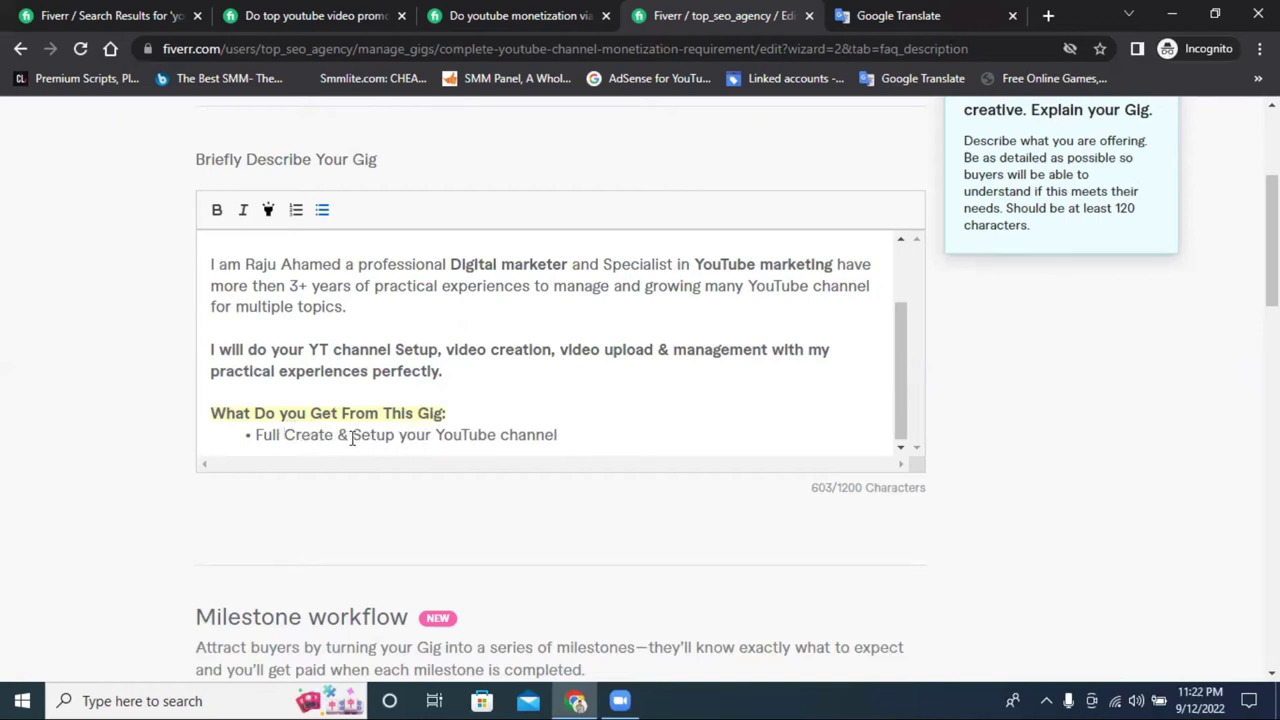
{"action": "left_click", "coordinate": [563, 434]}
{"action": "key", "text": "Return"}
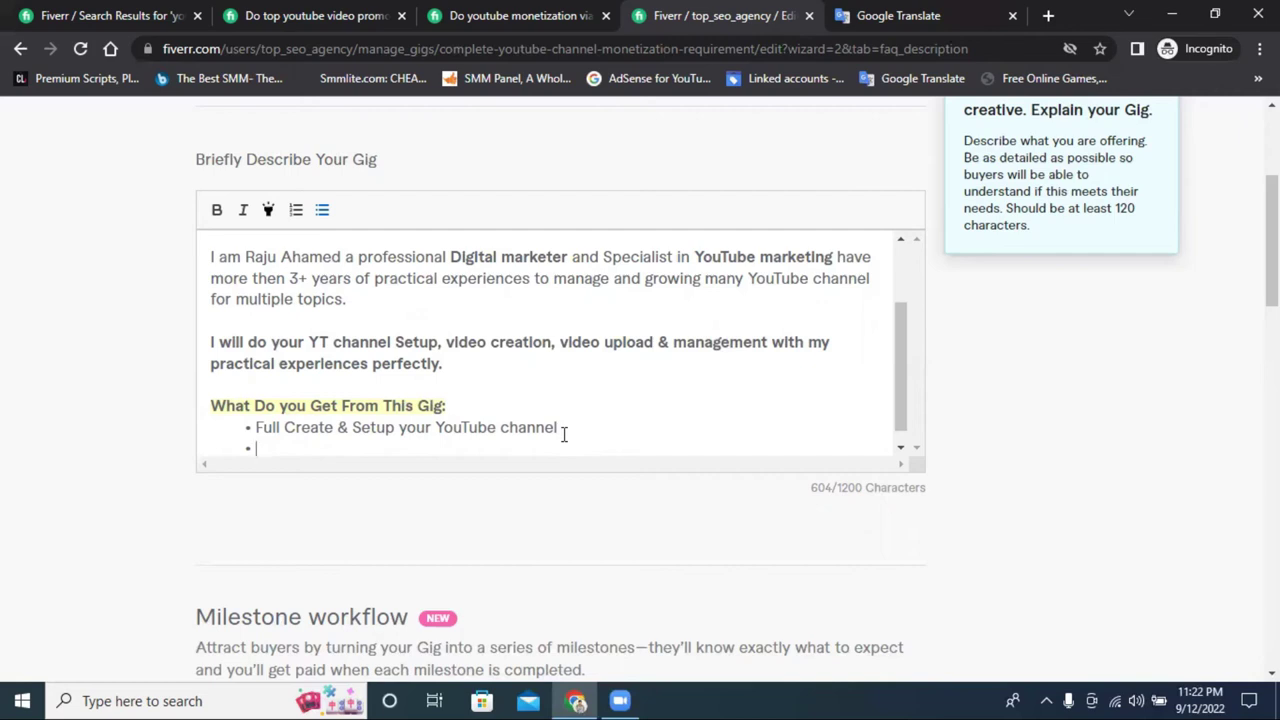
{"action": "type", "text": "Ma"}
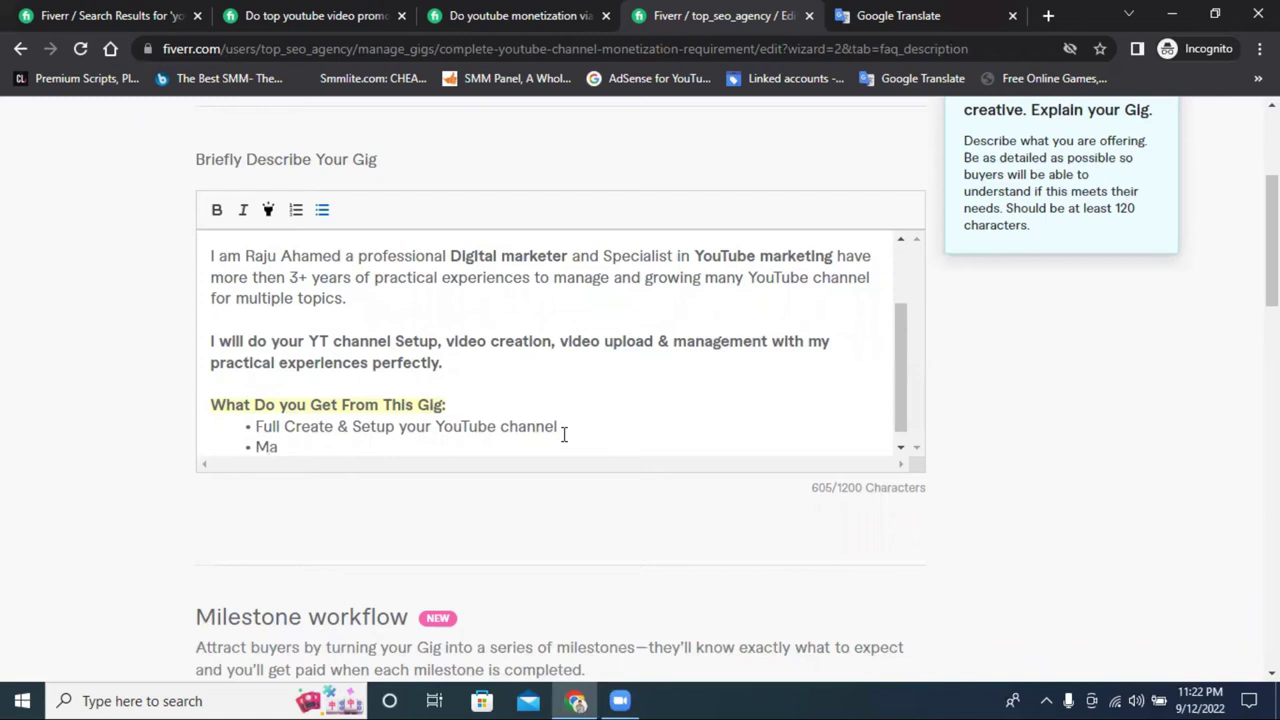
{"action": "key", "text": "BackSpace"}
{"action": "type", "text": "arketing &"}
{"action": "key", "text": "BackSpace"}
{"action": "type", "text": "&"}
{"action": "key", "text": "BackSpace"}
{"action": "key", "text": "BackSpace"}
{"action": "key", "text": "BackSpace"}
{"action": "key", "text": "BackSpace"}
{"action": "key", "text": "BackSpace"}
{"action": "key", "text": "BackSpace"}
{"action": "key", "text": "BackSpace"}
{"action": "key", "text": "BackSpace"}
{"action": "key", "text": "BackSpace"}
{"action": "key", "text": "BackSpace"}
{"action": "key", "text": "BackSpace"}
Step: Write the second bullet as "Complete Youtube Channel Monetization"
{"action": "type", "text": "Complete 100%"}
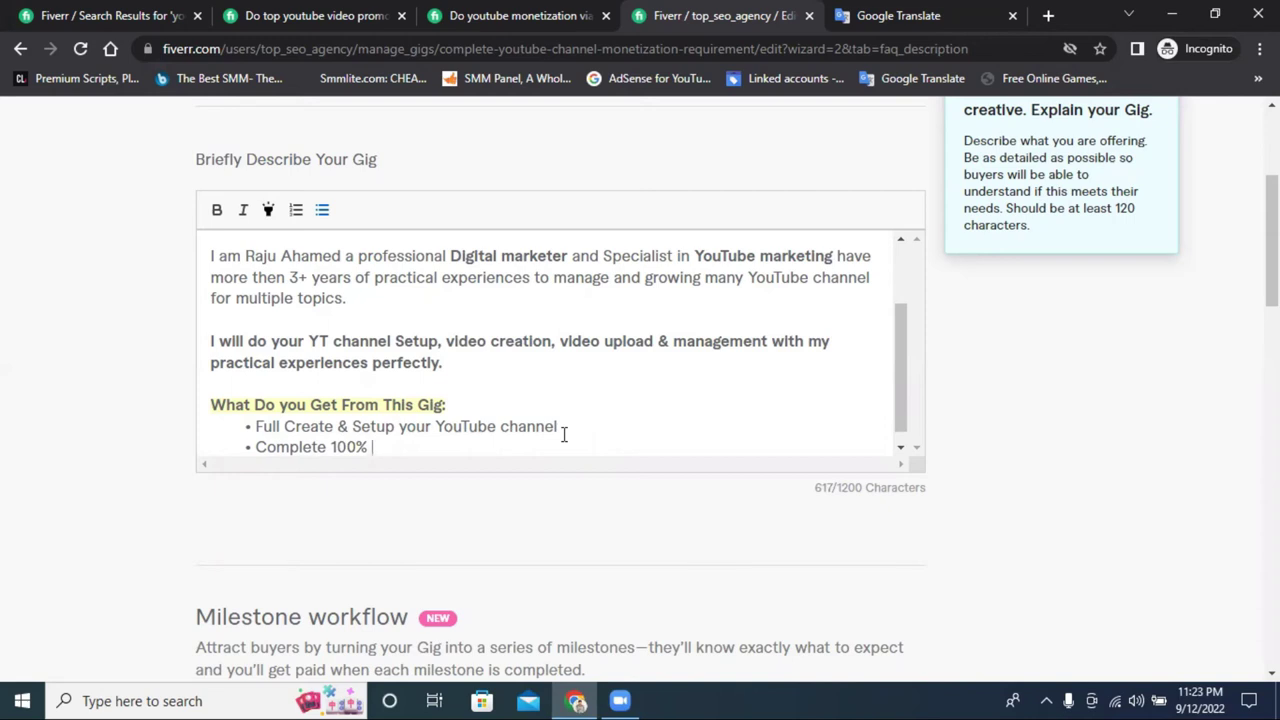
{"action": "double_click", "coordinate": [358, 448]}
{"action": "key", "text": "BackSpace"}
{"action": "key", "text": "BackSpace"}
{"action": "key", "text": "BackSpace"}
{"action": "type", "text": "Youtube"}
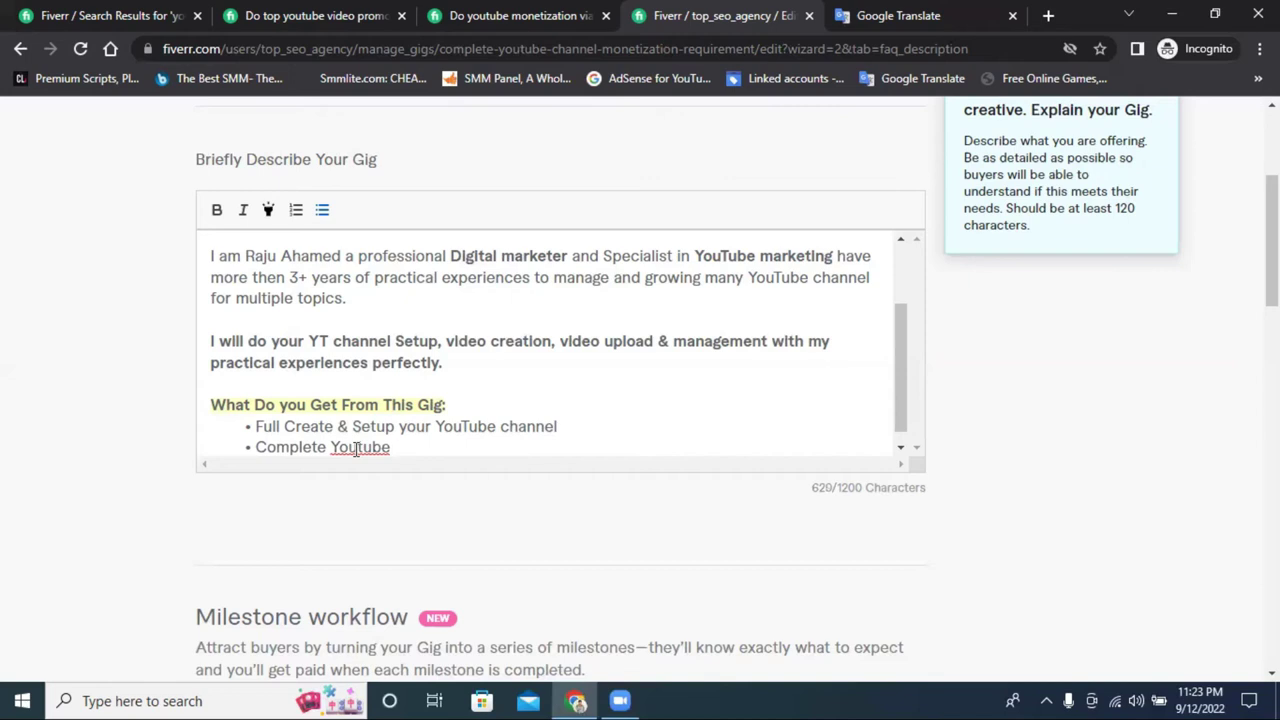
{"action": "type", "text": "Mo"}
{"action": "key", "text": "BackSpace"}
{"action": "key", "text": "BackSpace"}
{"action": "key", "text": "BackSpace"}
{"action": "type", "text": "Channel Monetization"}
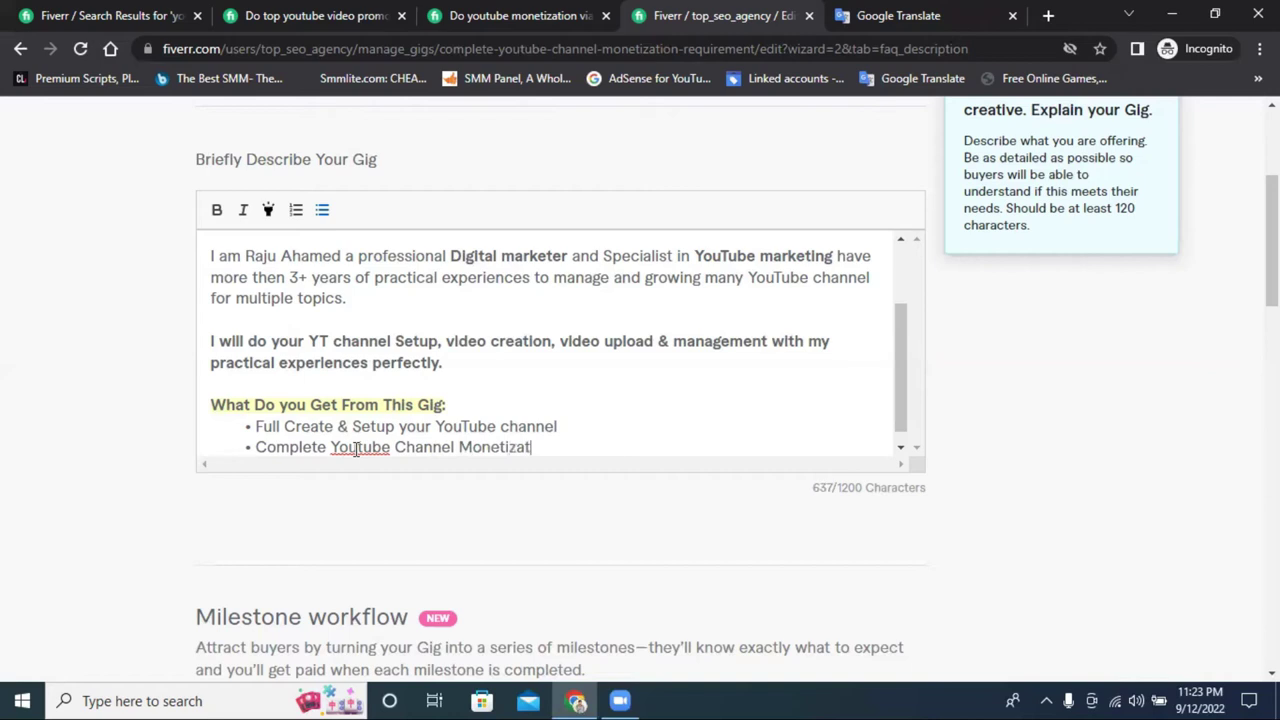
Step: Correct the spelling of "Youtube" in the second bullet to the suggested "YouTube"
{"action": "right_click", "coordinate": [358, 450]}
{"action": "left_click", "coordinate": [368, 451]}
{"action": "right_click", "coordinate": [362, 451]}
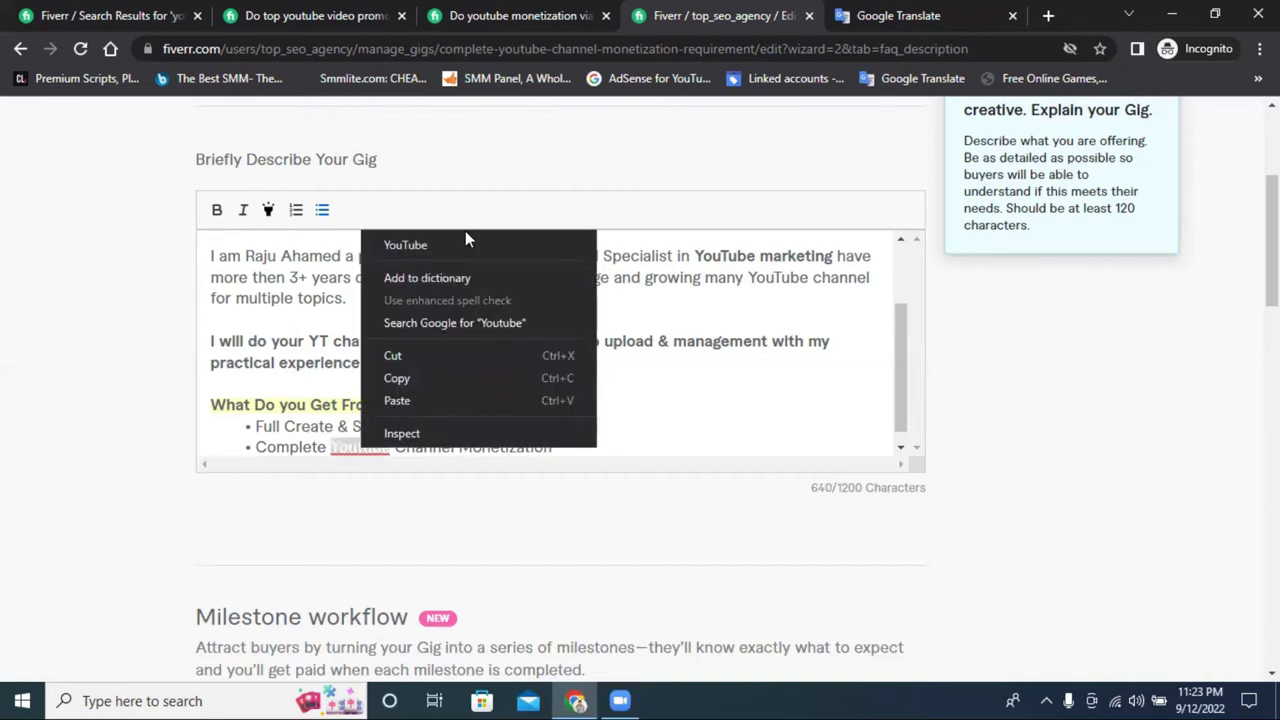
{"action": "key", "text": "Escape"}
{"action": "right_click", "coordinate": [352, 440]}
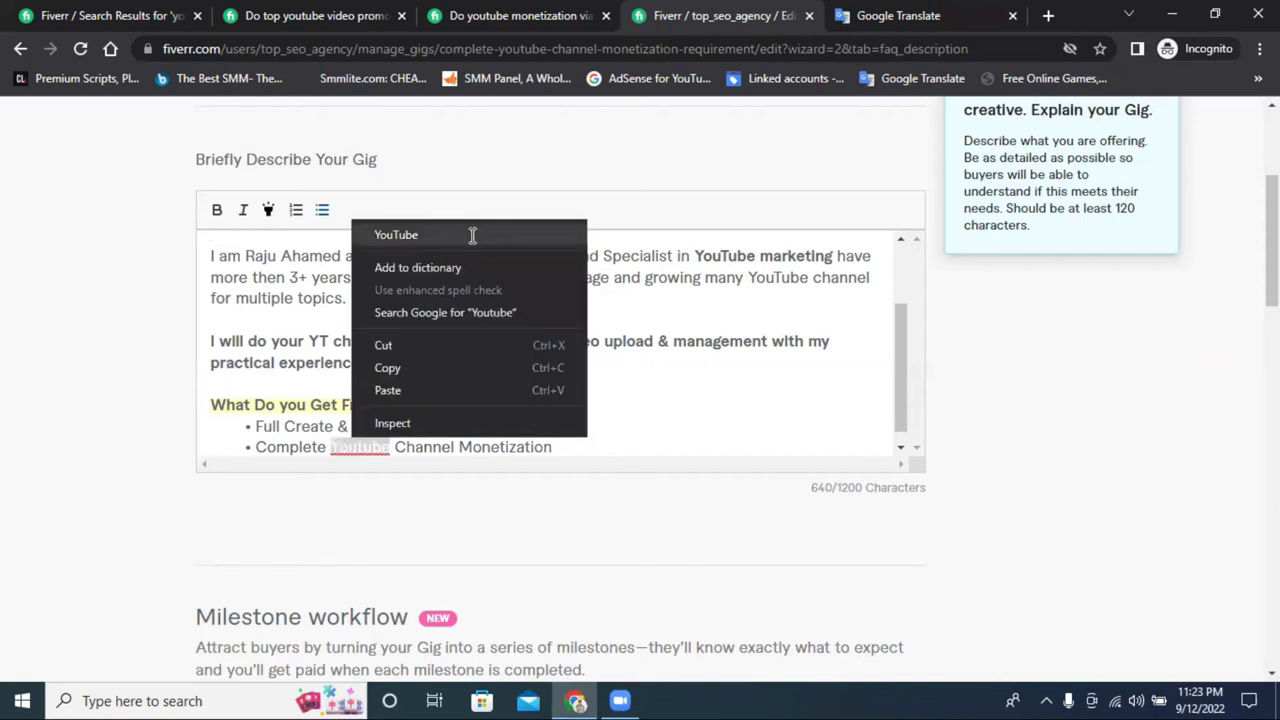
{"action": "left_click", "coordinate": [471, 236]}
{"action": "left_click", "coordinate": [566, 430]}
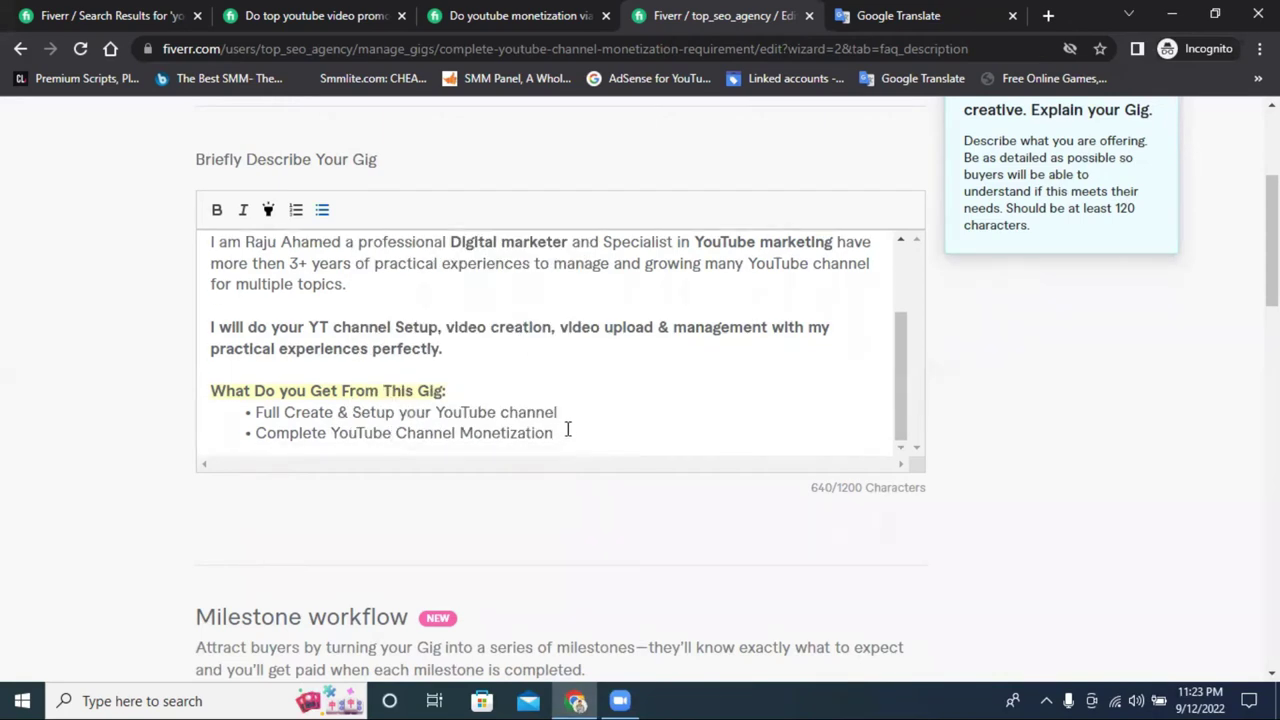
Step: Add a third bullet below the monetization bullet reading "Help Ranking Video"
{"action": "key", "text": "Return"}
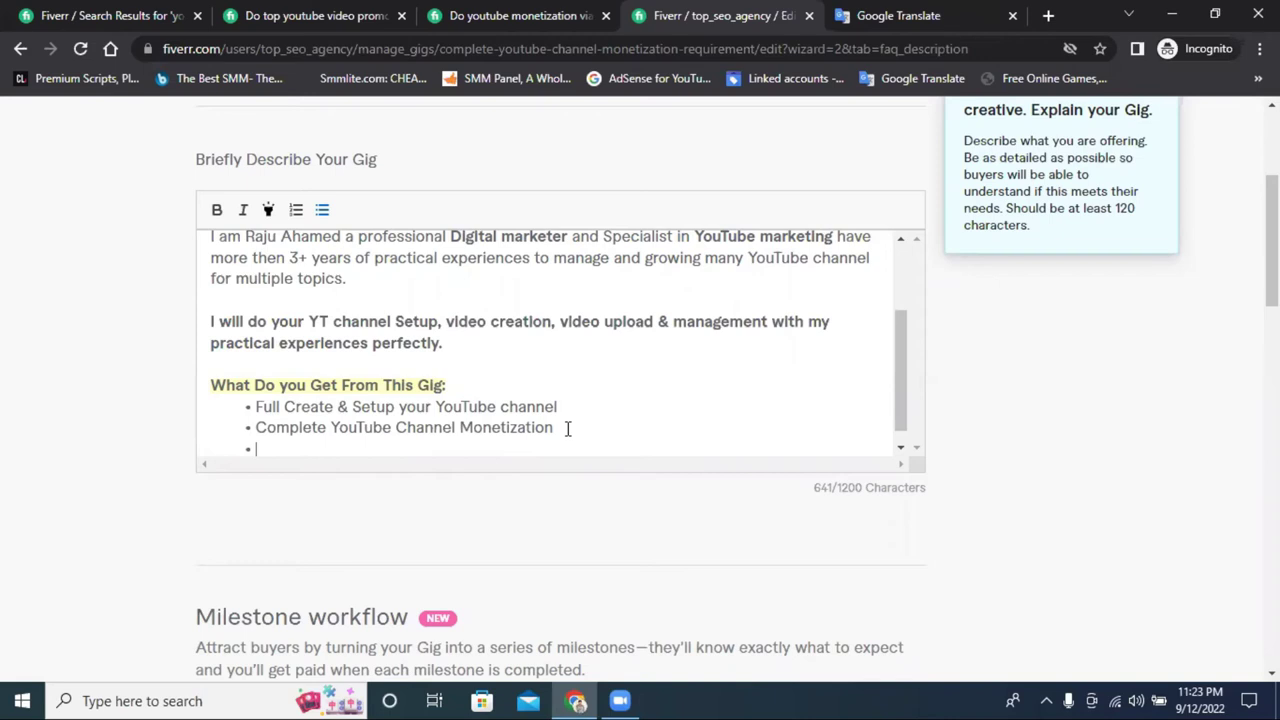
{"action": "type", "text": "Help"}
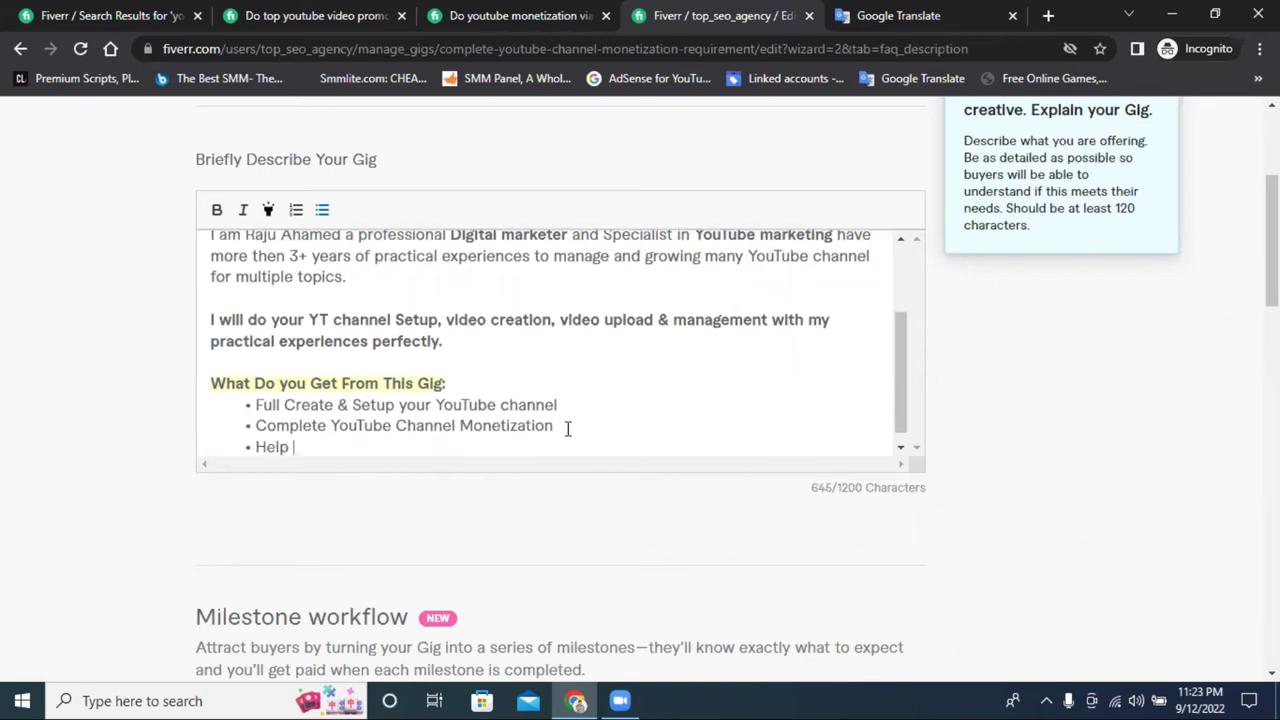
{"action": "type", "text": " ranking"}
{"action": "left_click", "coordinate": [296, 447]}
{"action": "type", "text": "Ranking "}
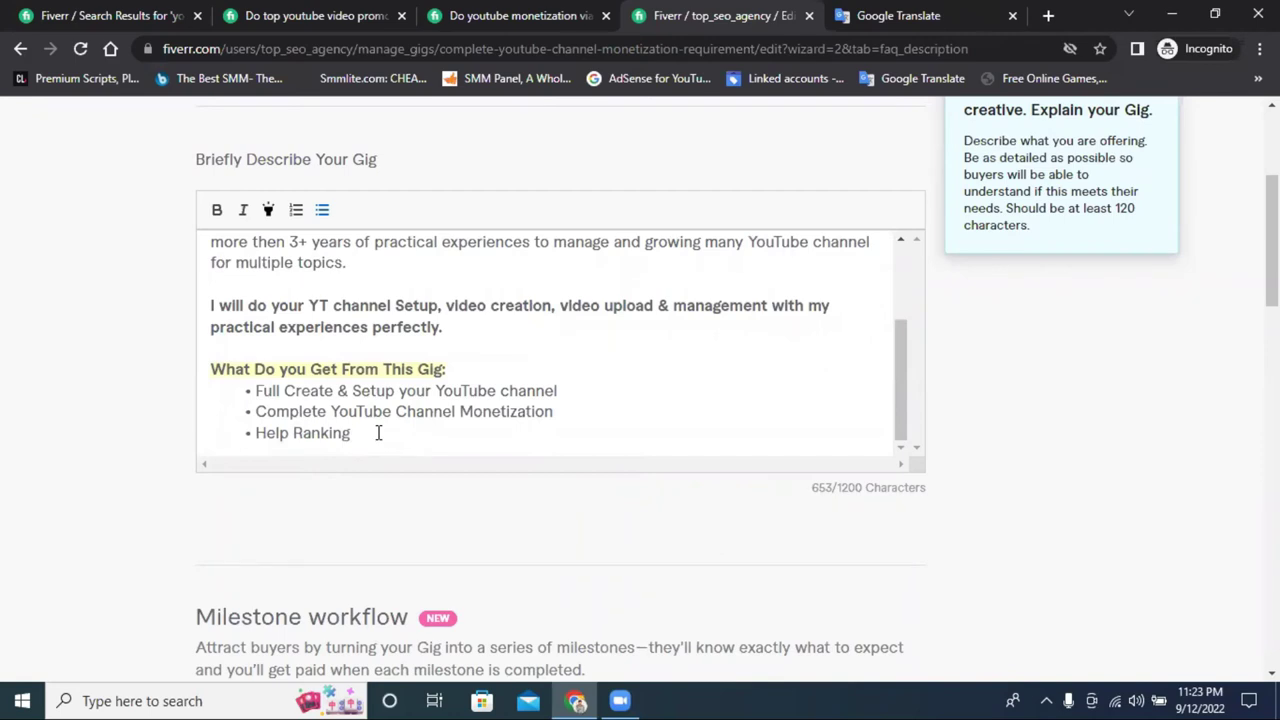
{"action": "type", "text": "Video "}
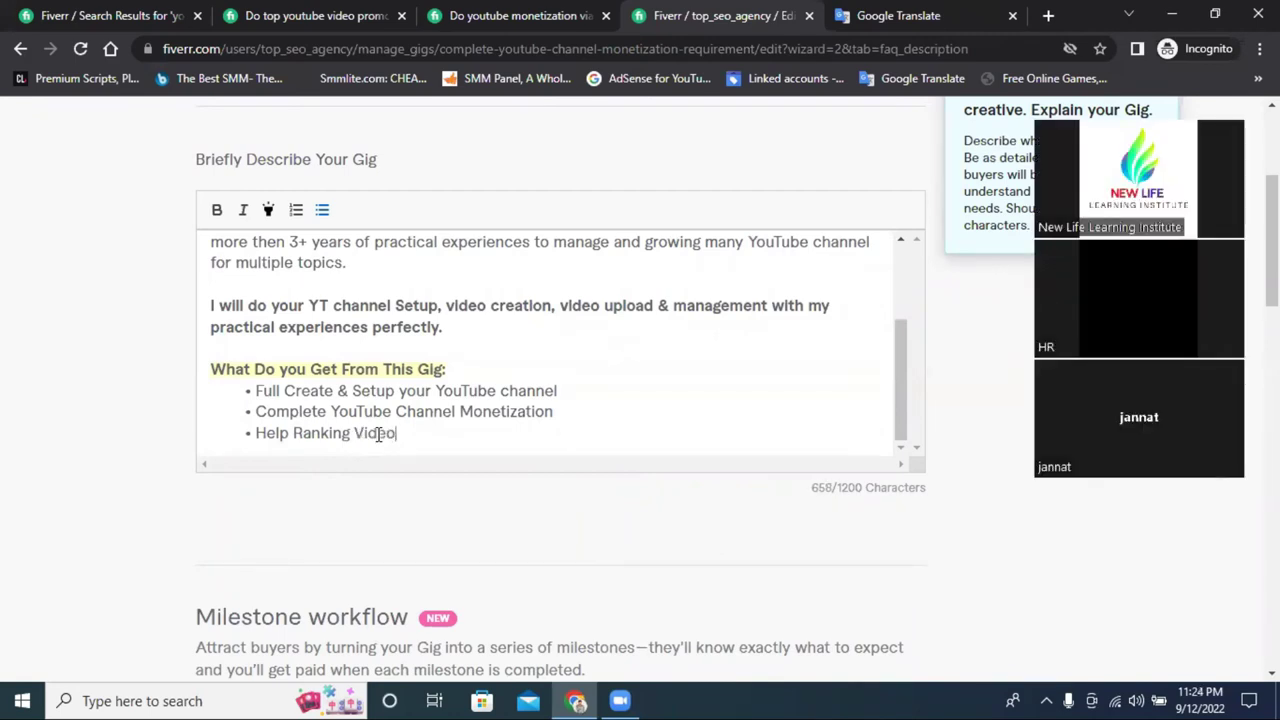
{"action": "type", "text": "se"}
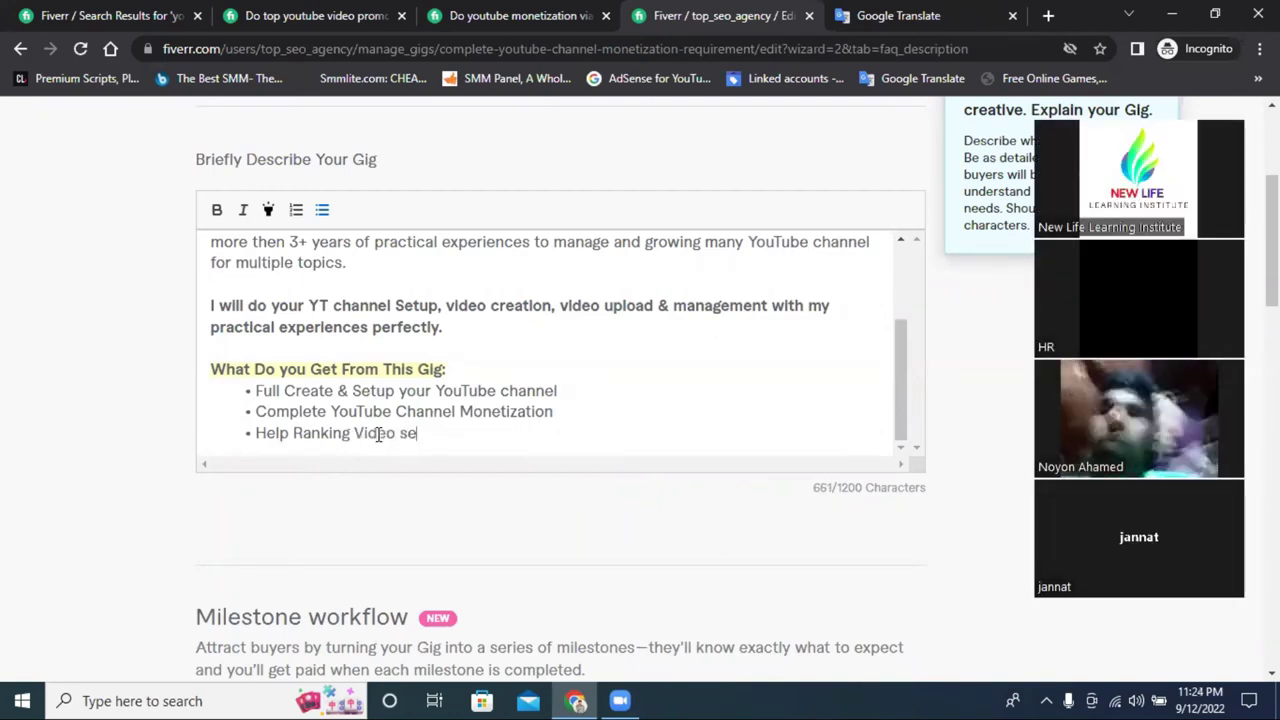
{"action": "type", "text": "ces"}
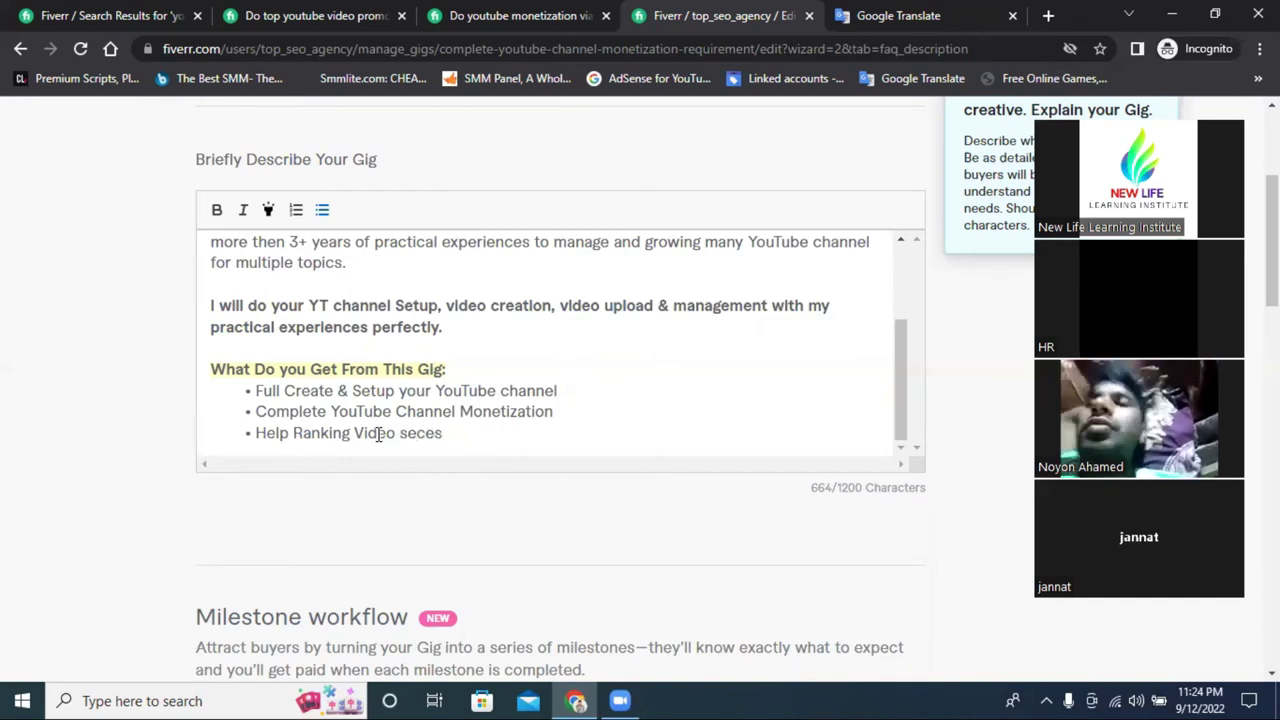
{"action": "key", "text": "BackSpace"}
{"action": "key", "text": "BackSpace"}
{"action": "key", "text": "BackSpace"}
{"action": "key", "text": "BackSpace"}
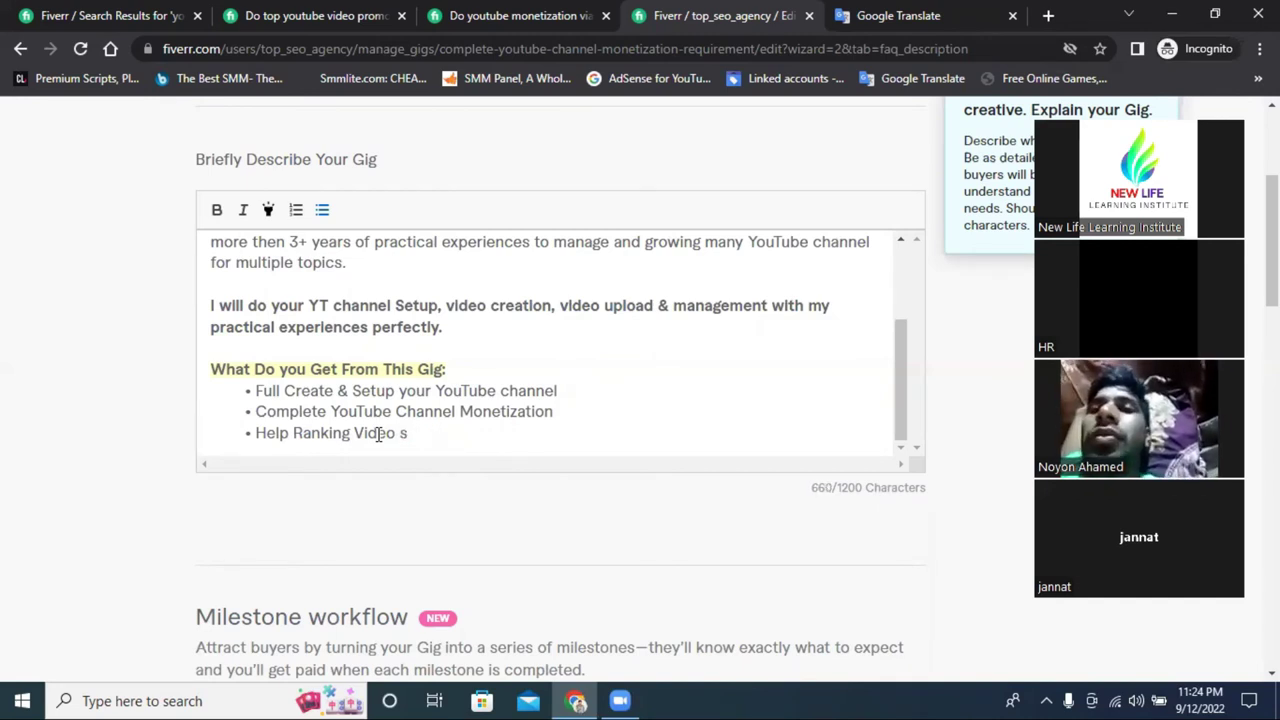
{"action": "type", "text": "u"}
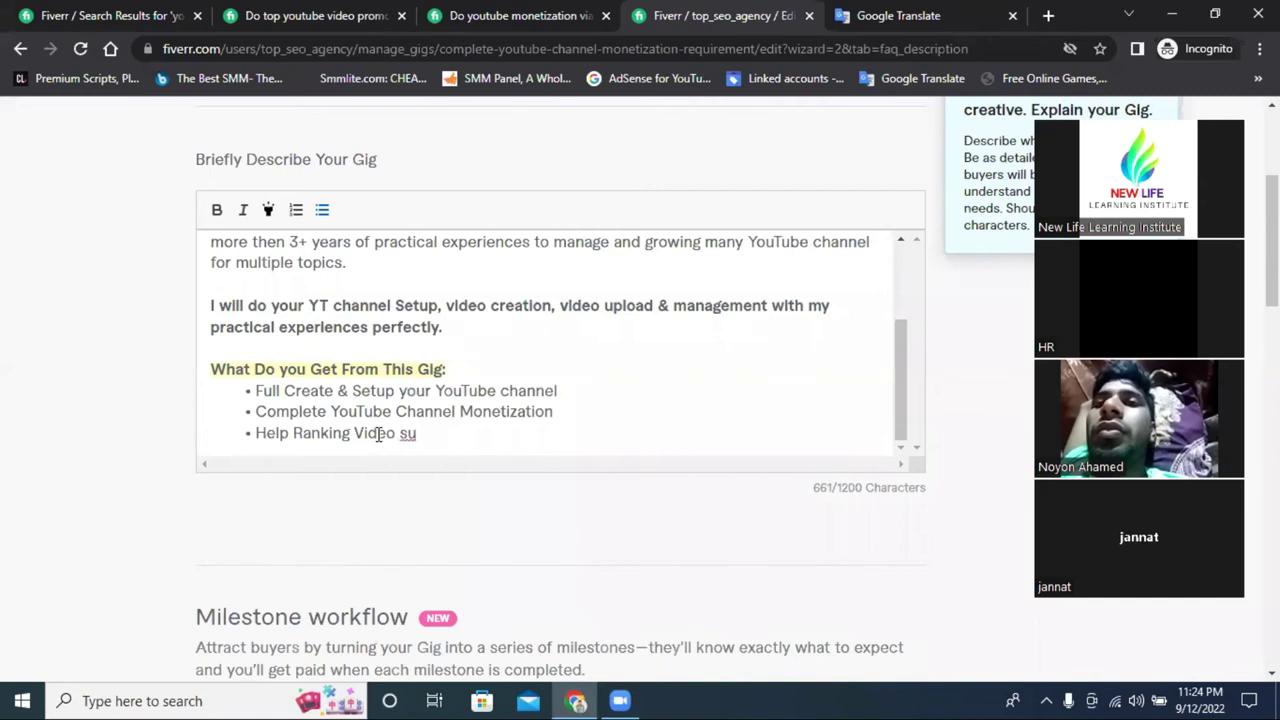
{"action": "type", "text": "cess"}
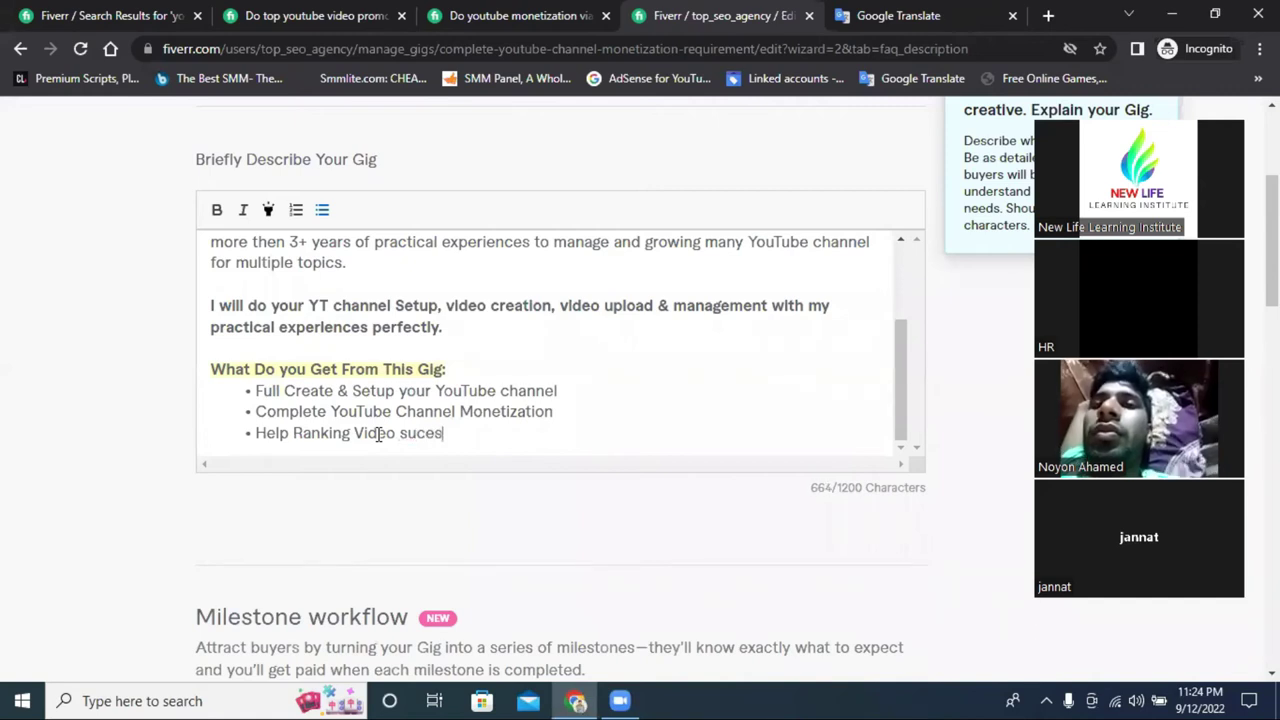
{"action": "right_click", "coordinate": [410, 434]}
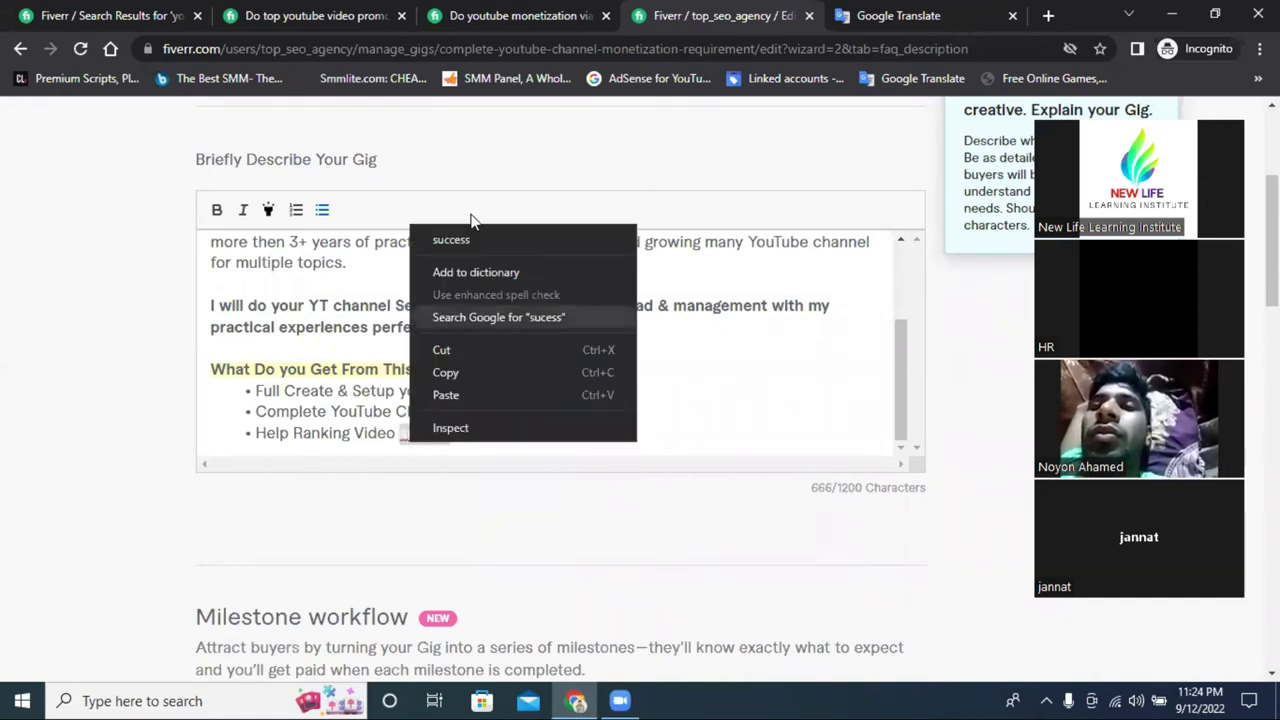
{"action": "left_click", "coordinate": [471, 240]}
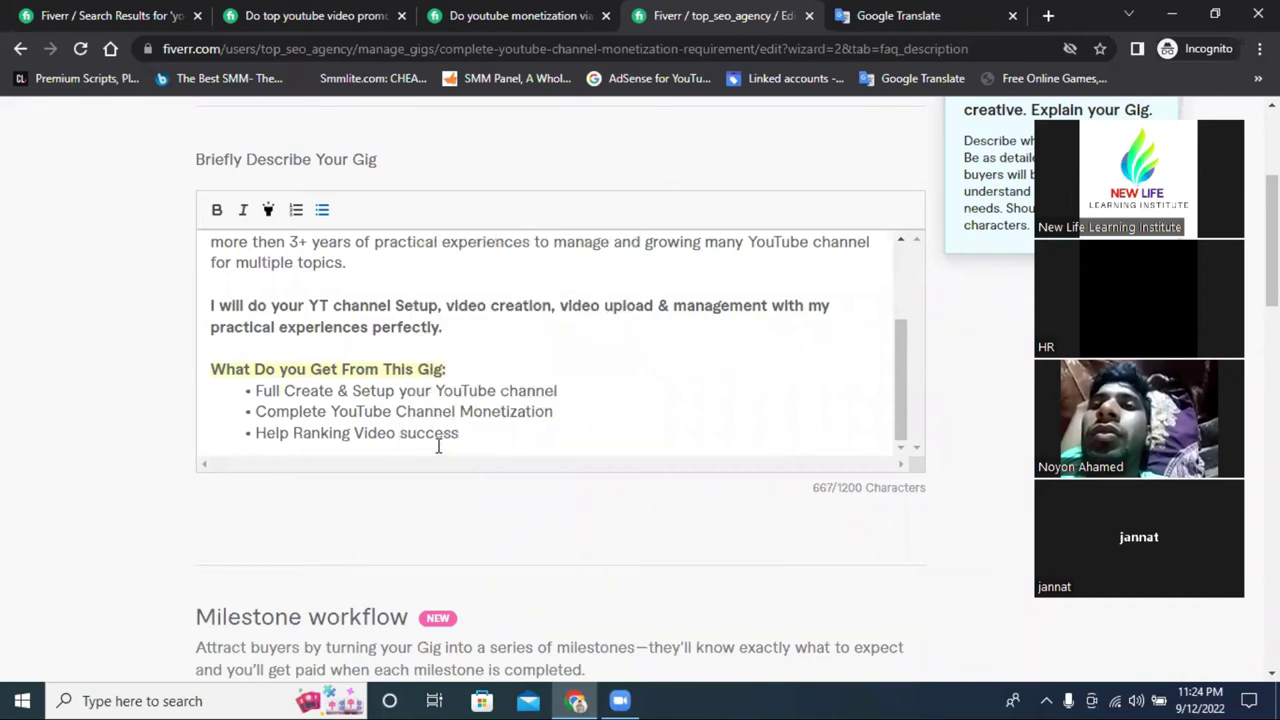
{"action": "key", "text": "BackSpace"}
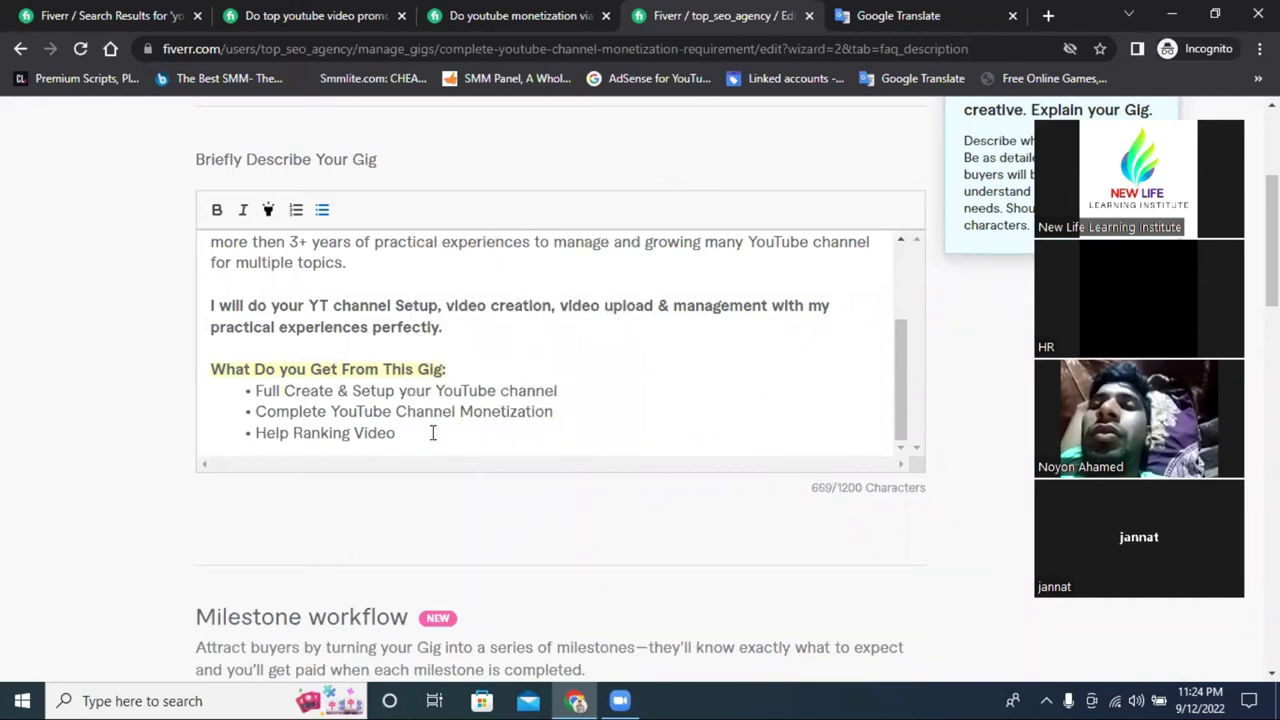
Step: Switch to Google Translate, clear the English source text and start voice input with microphone access allowed
{"action": "left_click", "coordinate": [912, 8]}
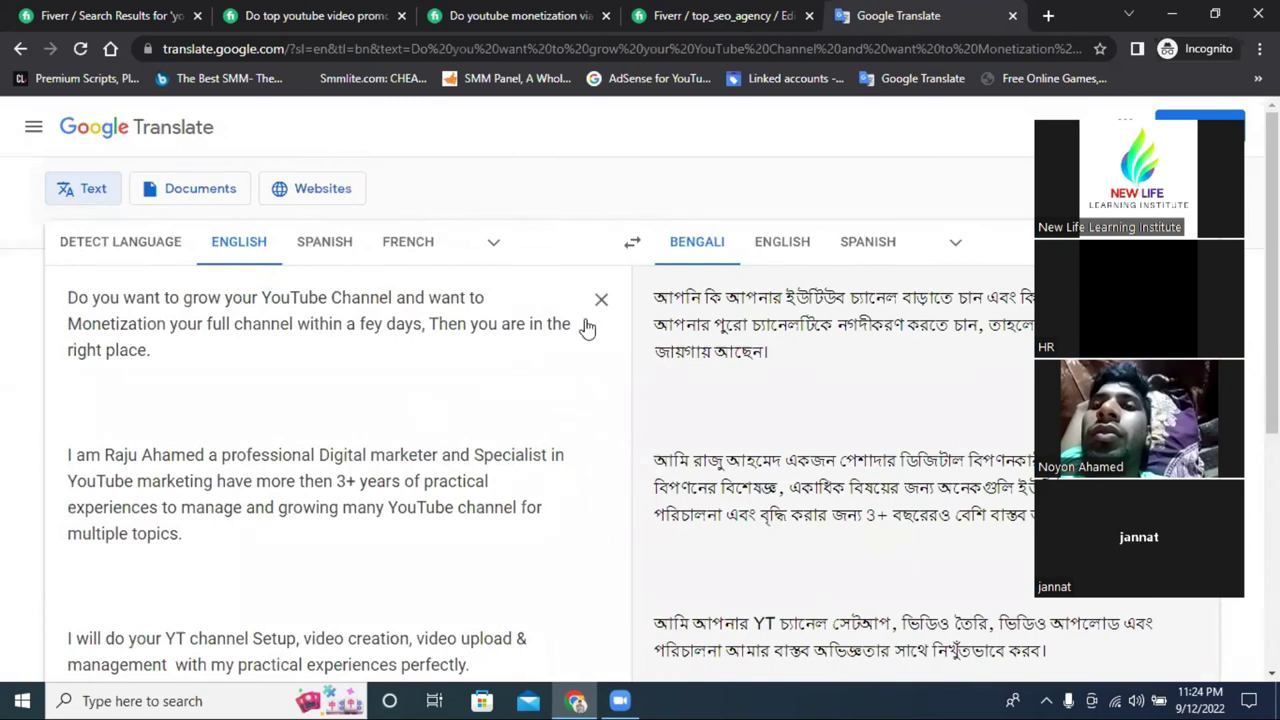
{"action": "left_click", "coordinate": [600, 297]}
{"action": "left_click", "coordinate": [77, 394]}
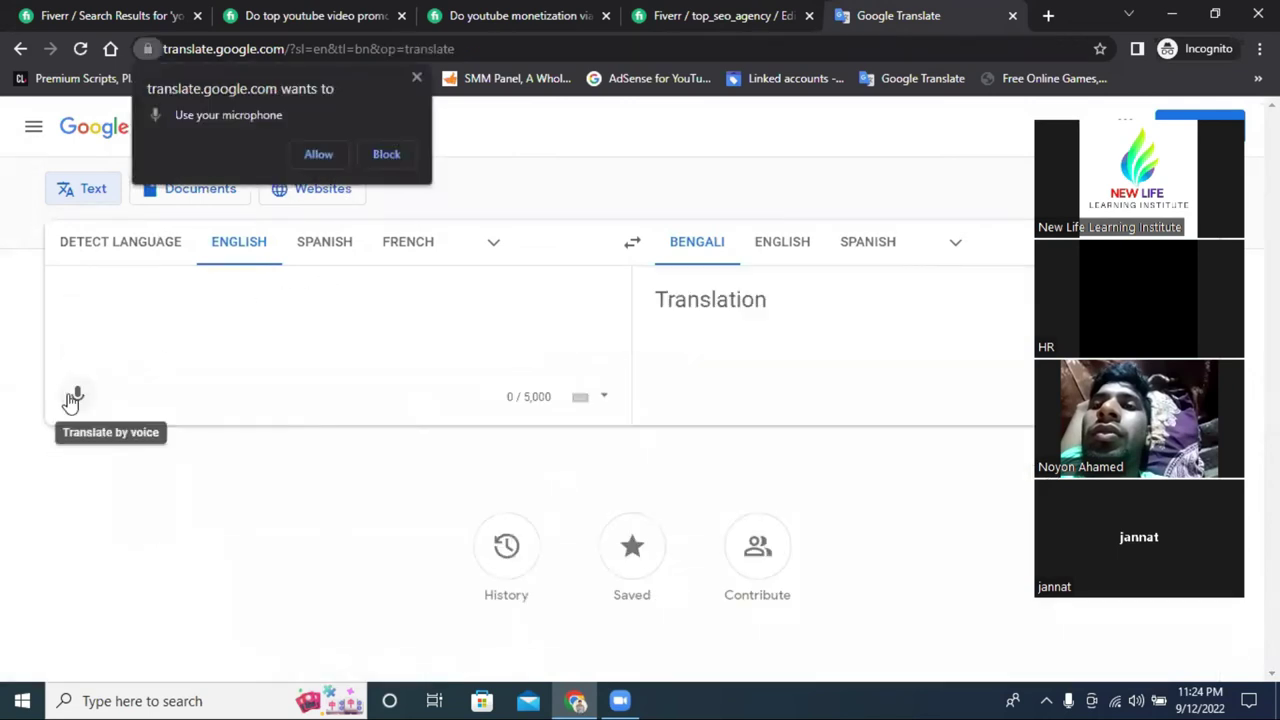
{"action": "left_click", "coordinate": [321, 155]}
{"action": "left_click", "coordinate": [77, 400]}
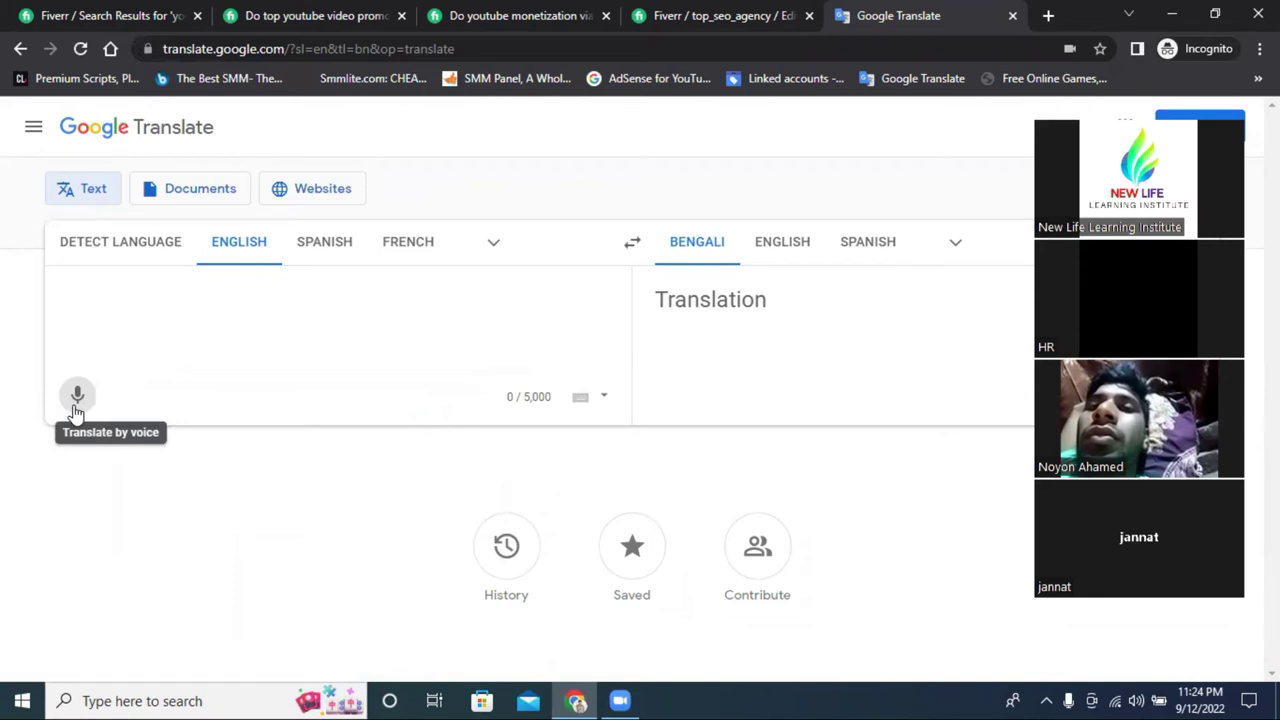
{"action": "left_click", "coordinate": [77, 400]}
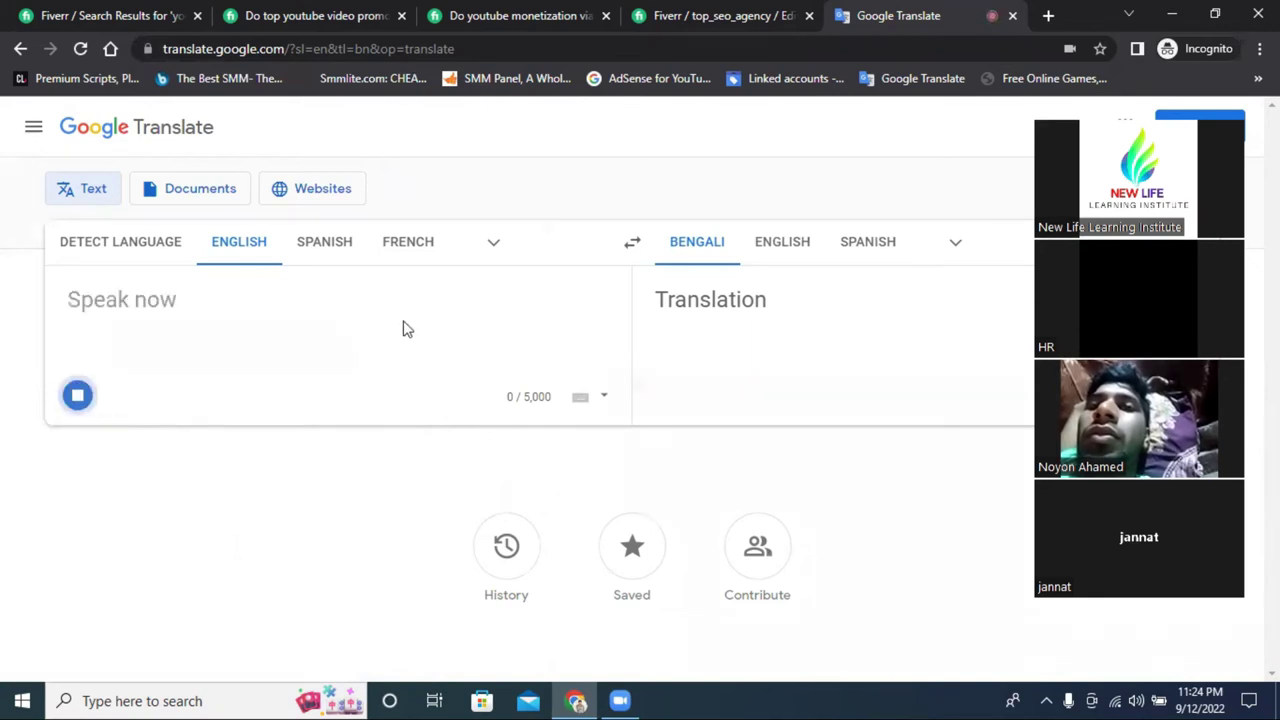
Step: Return to the gig editor, add a fourth bullet reading "100% Real working" and start an empty fifth bullet
{"action": "left_click", "coordinate": [678, 14]}
{"action": "scroll", "coordinate": [386, 357], "scroll_direction": "down", "scroll_amount": 3}
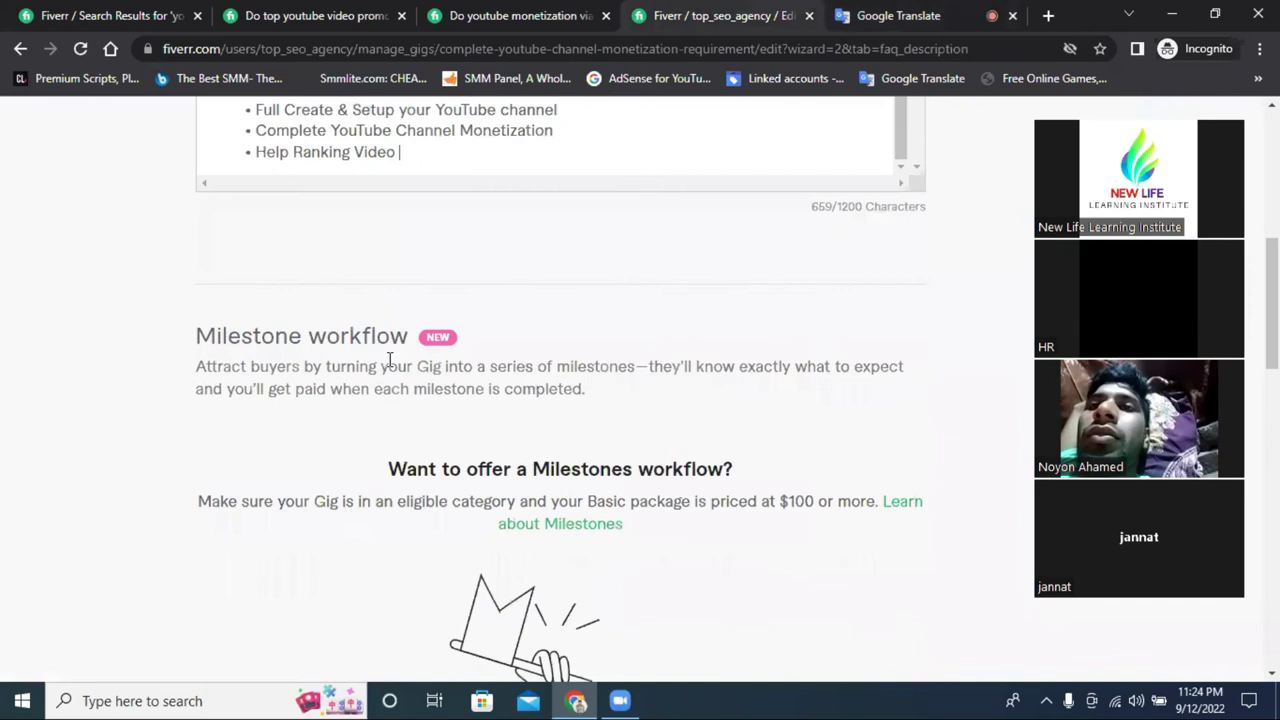
{"action": "scroll", "coordinate": [406, 568], "scroll_direction": "up", "scroll_amount": 4}
{"action": "left_click", "coordinate": [396, 532]}
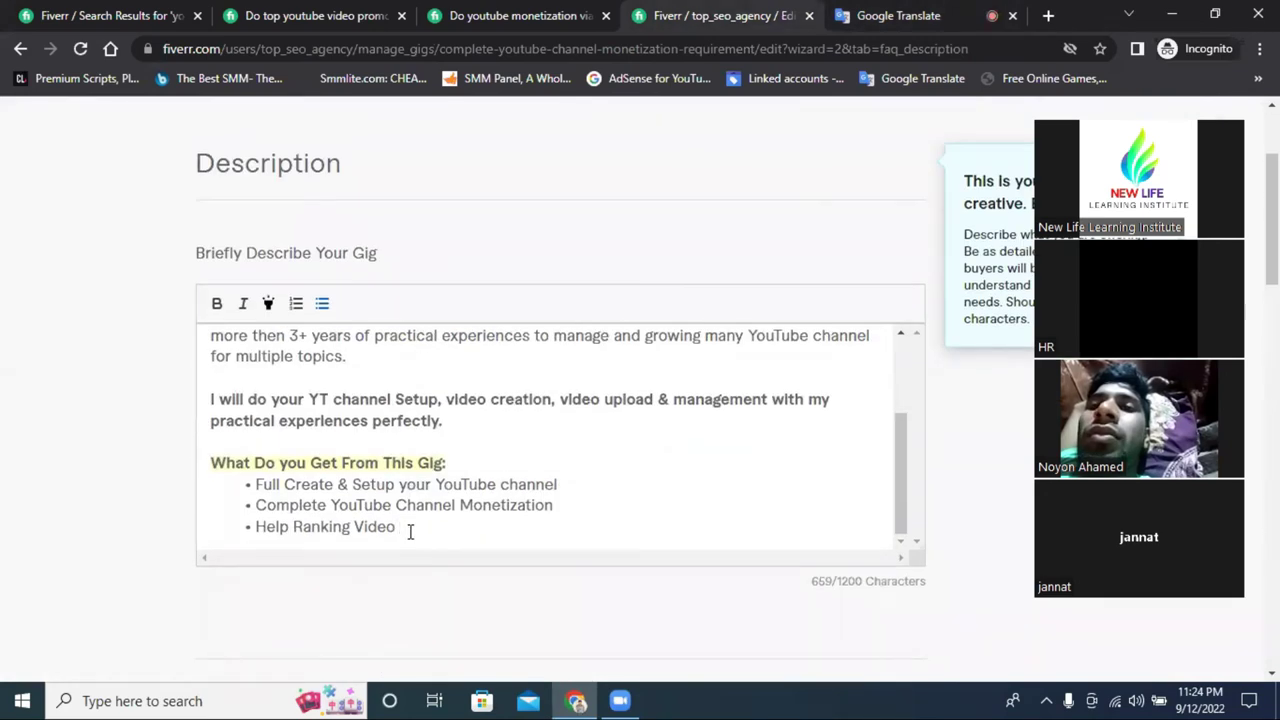
{"action": "key", "text": "Return"}
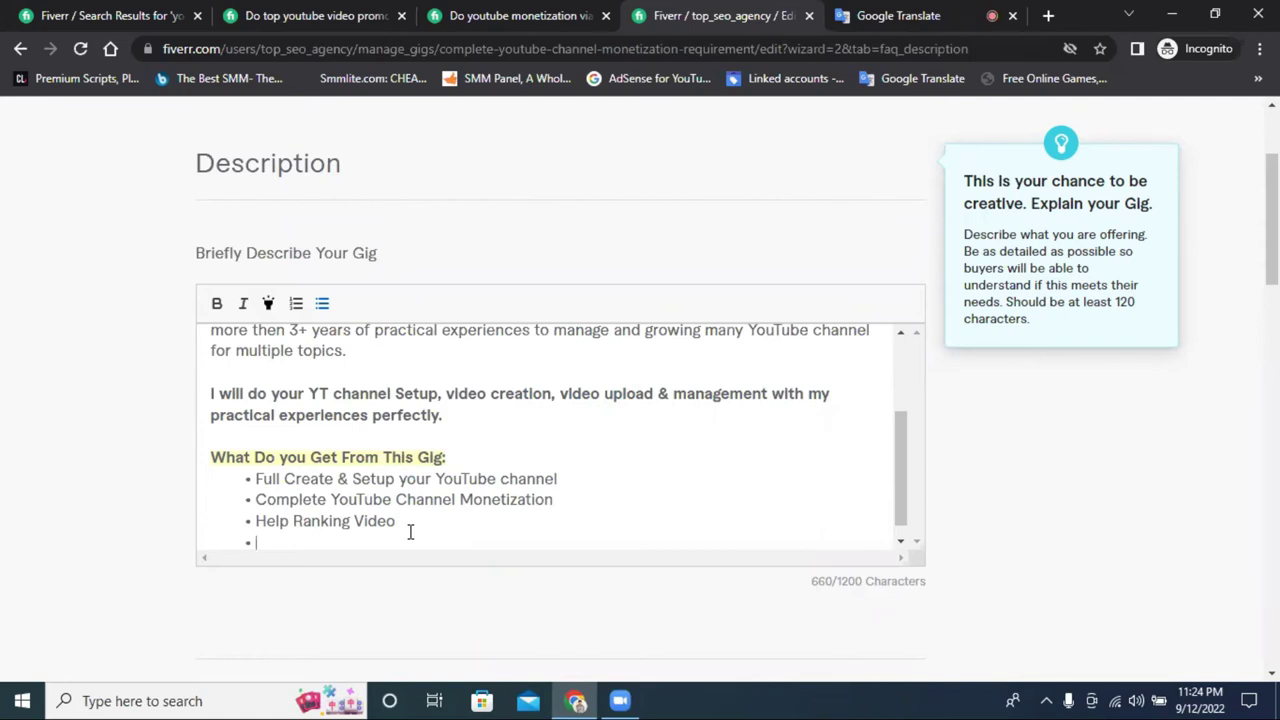
{"action": "type", "text": "1000"}
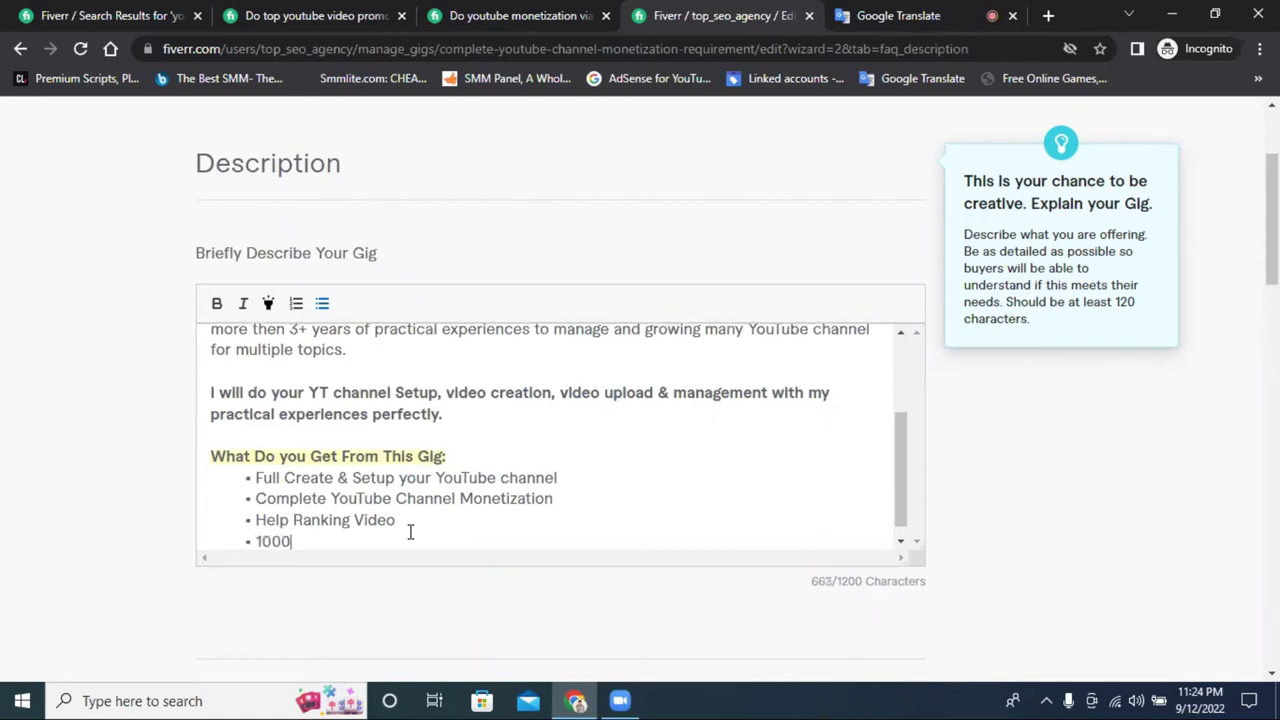
{"action": "key", "text": "BackSpace"}
{"action": "type", "text": "% Real working"}
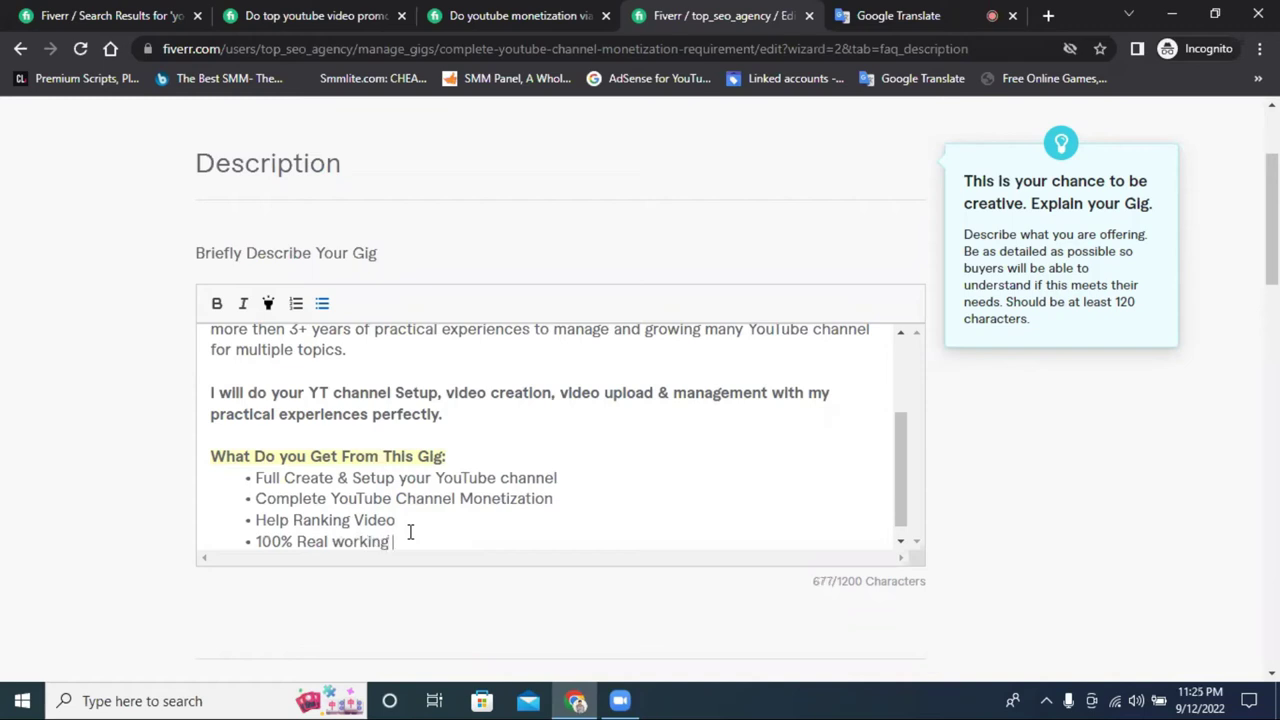
{"action": "key", "text": "Return"}
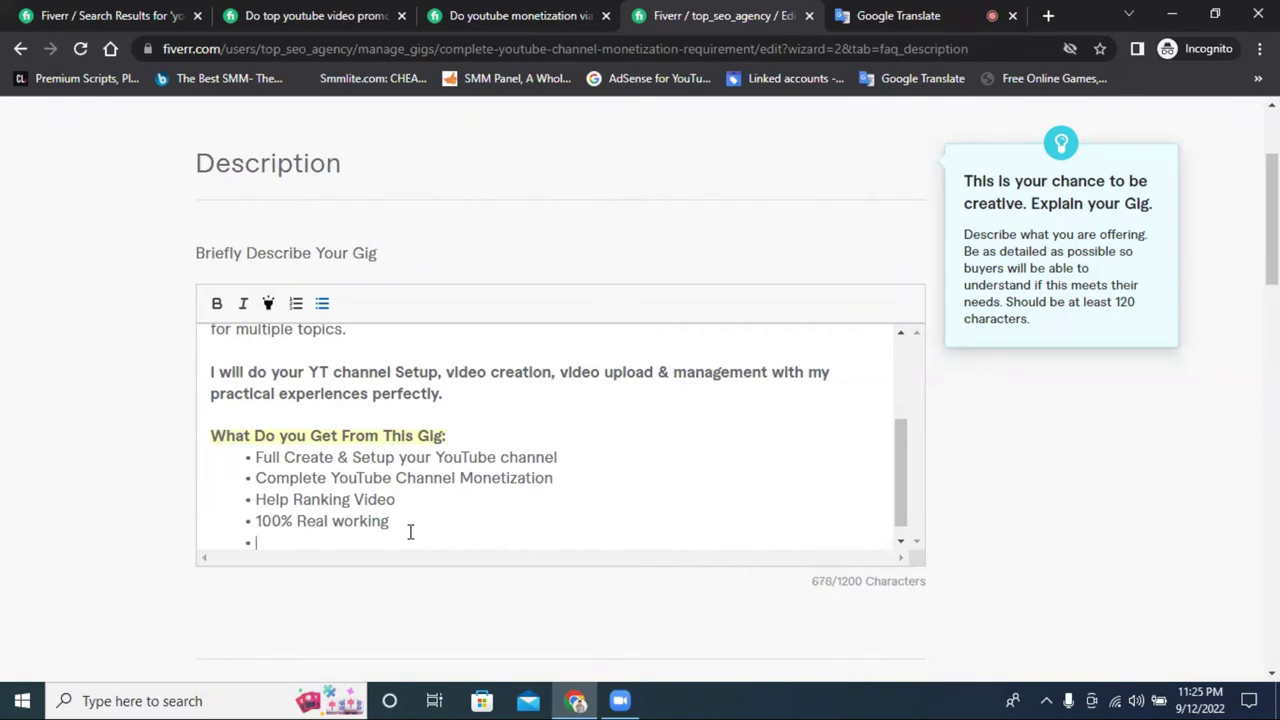
Step: Examine the descriptions of the two competitor gigs already open for further bullet ideas, including methods and gig benefits
{"action": "left_click", "coordinate": [520, 15]}
{"action": "scroll", "coordinate": [460, 355], "scroll_direction": "down", "scroll_amount": 4}
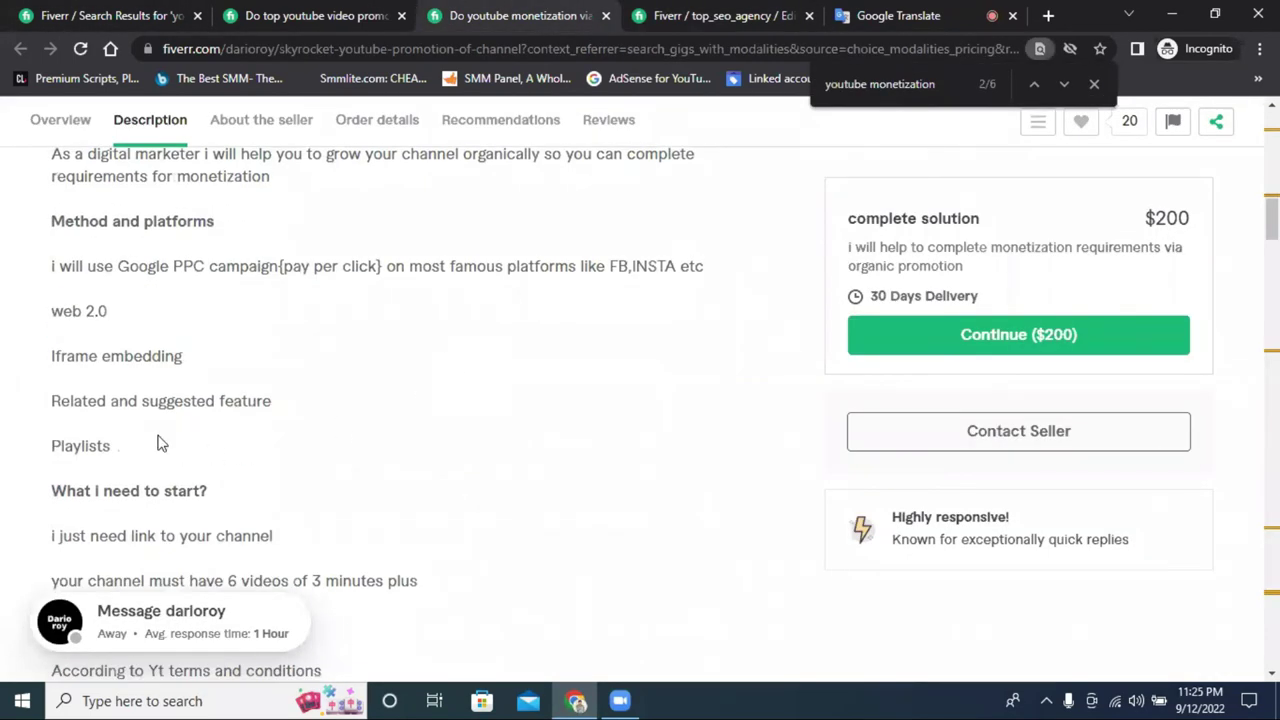
{"action": "left_click", "coordinate": [333, 12]}
{"action": "scroll", "coordinate": [432, 343], "scroll_direction": "down", "scroll_amount": 5}
{"action": "scroll", "coordinate": [432, 343], "scroll_direction": "down", "scroll_amount": 1}
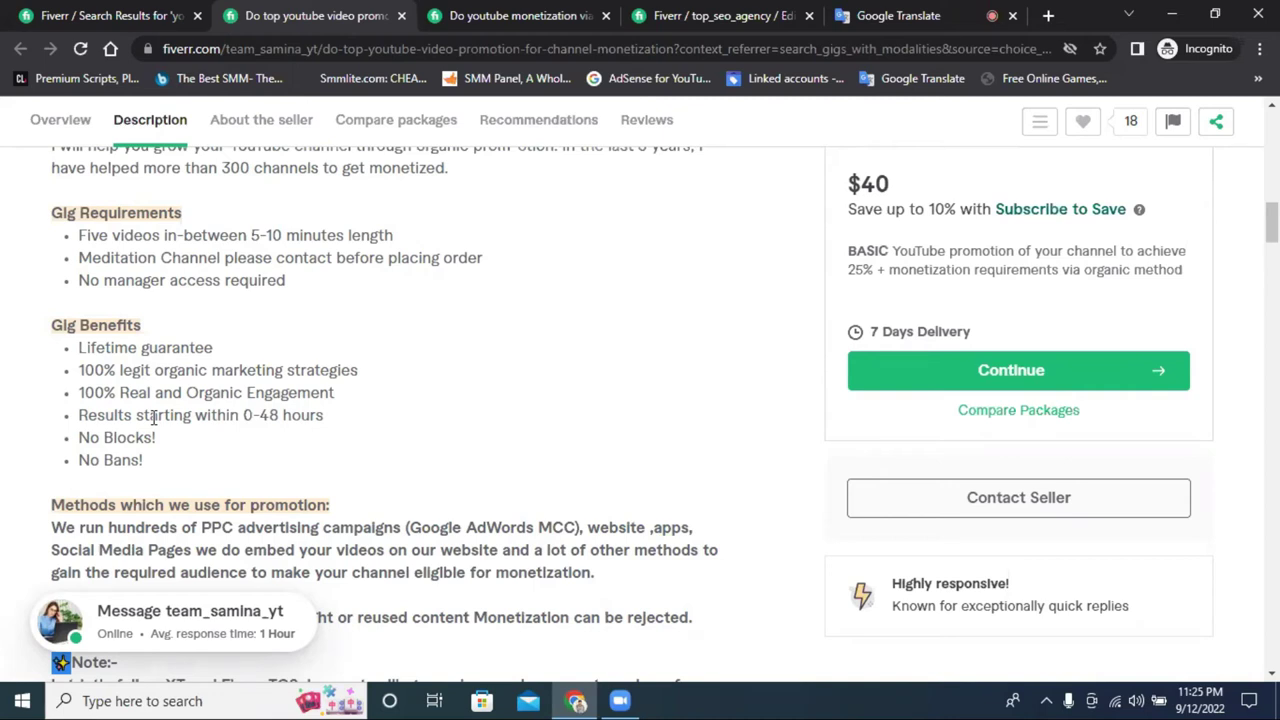
Step: Open the $40 "organic promotion for youtube channel monetization" gig from the search results separately and examine its benefits and requirements
{"action": "left_click", "coordinate": [115, 15]}
{"action": "scroll", "coordinate": [480, 415], "scroll_direction": "down", "scroll_amount": 8}
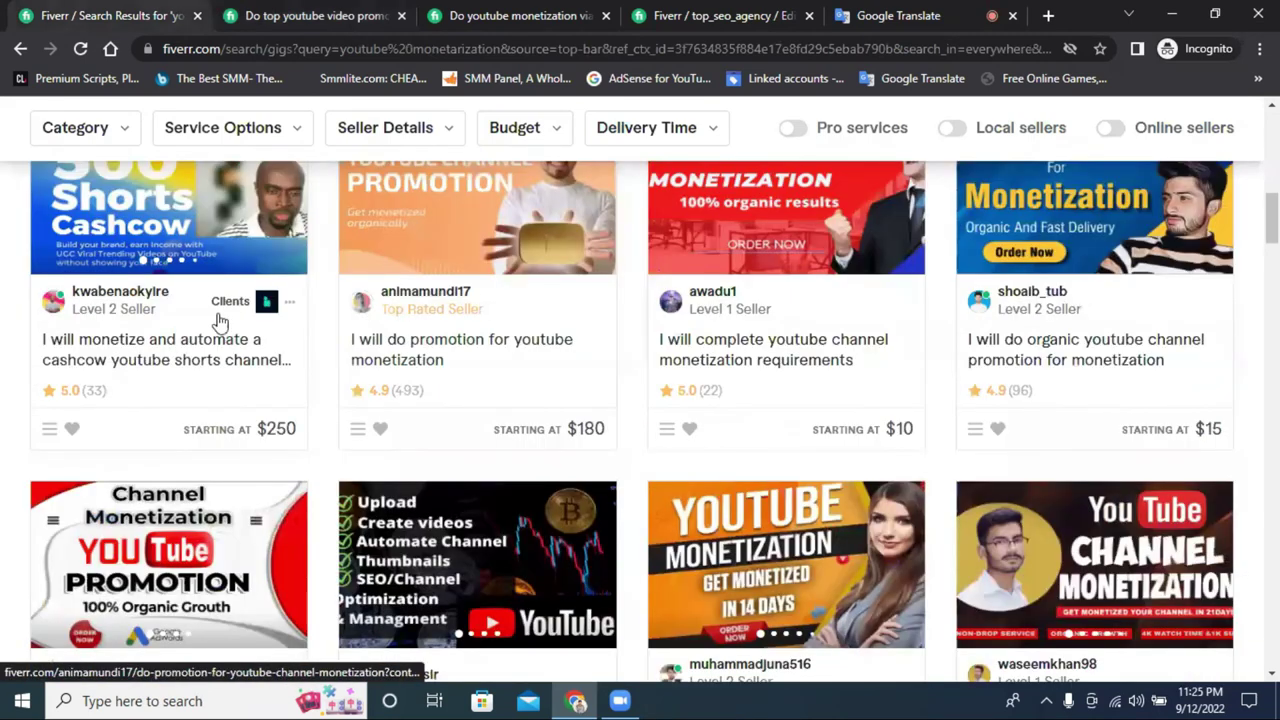
{"action": "right_click", "coordinate": [1042, 450]}
{"action": "left_click", "coordinate": [1100, 452]}
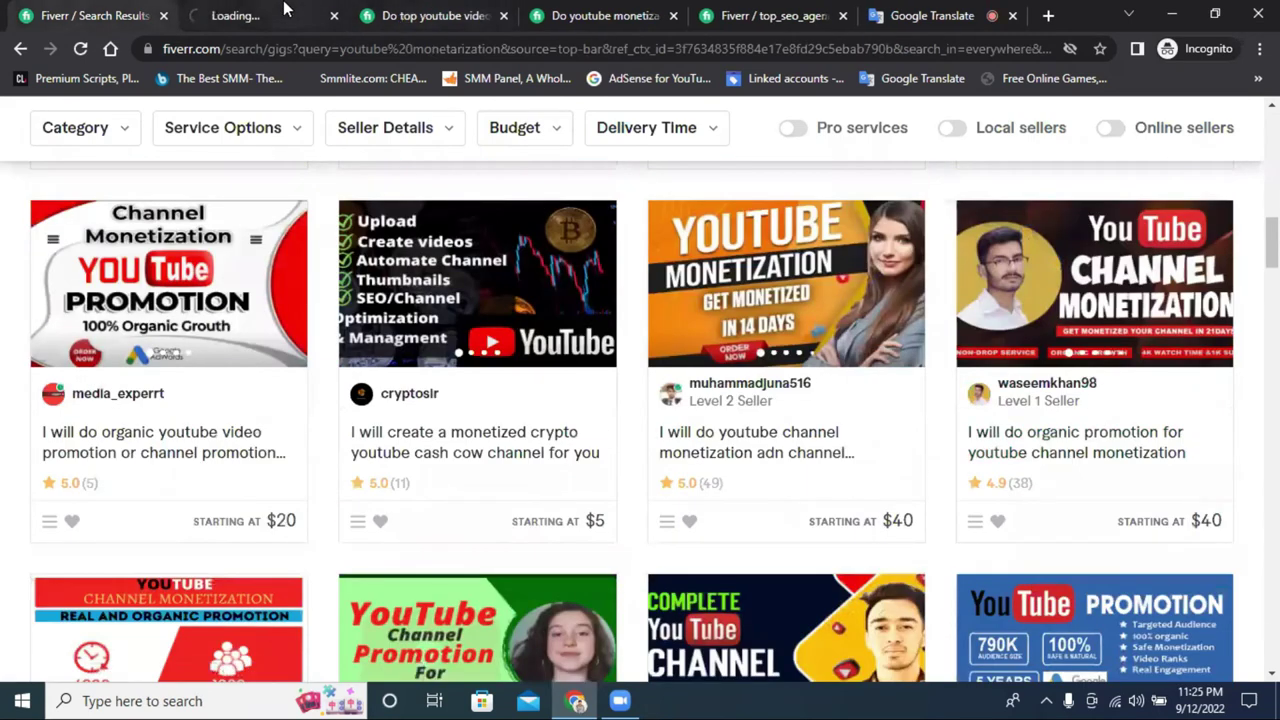
{"action": "key", "text": "ctrl+Tab"}
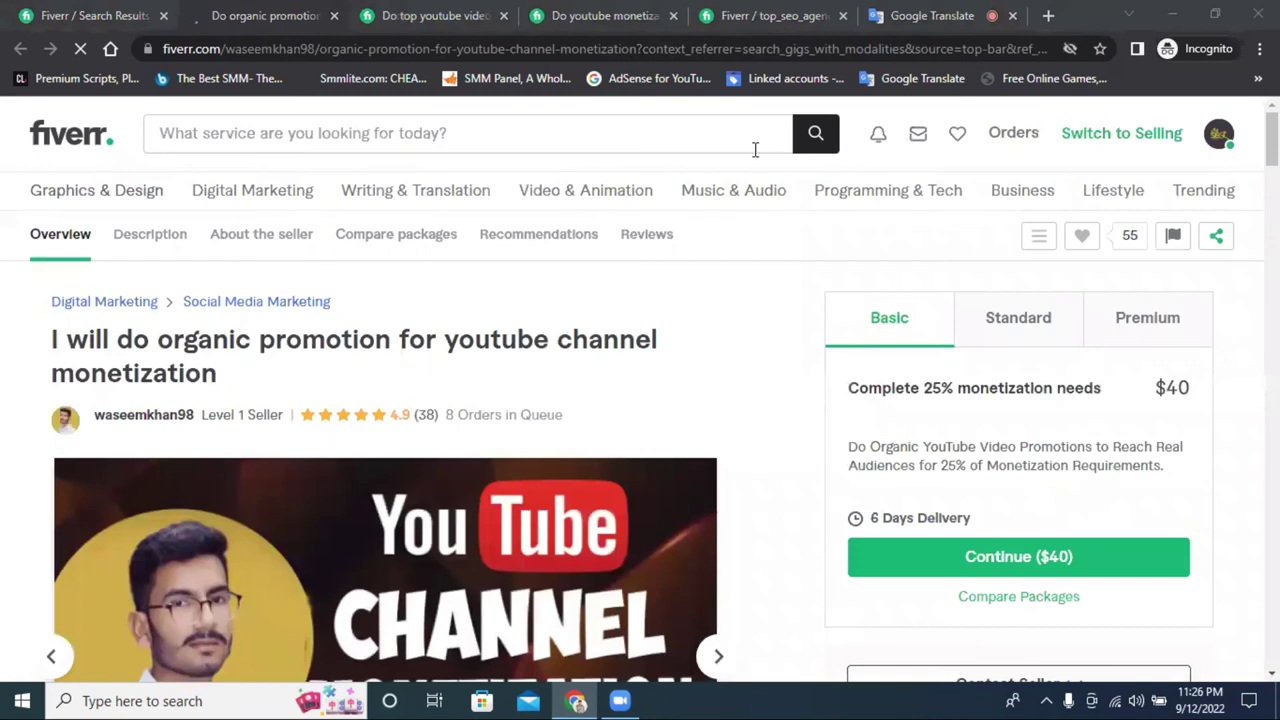
{"action": "scroll", "coordinate": [566, 325], "scroll_direction": "down", "scroll_amount": 4}
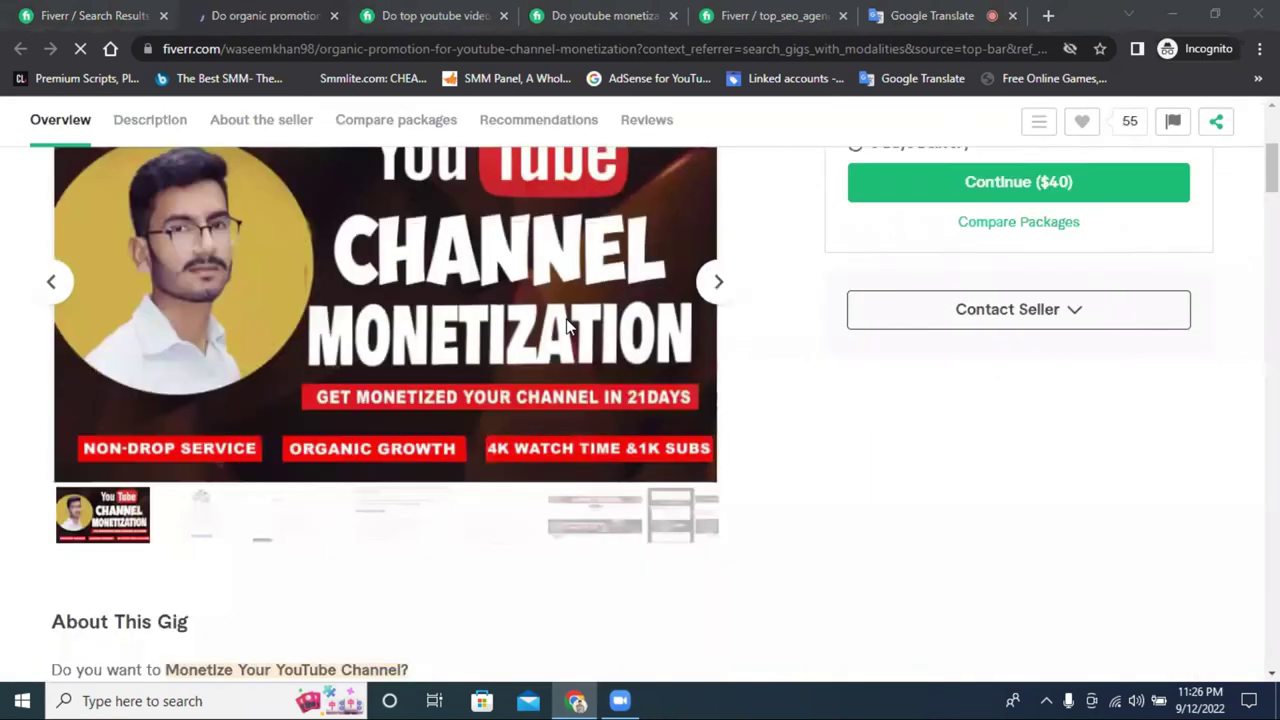
{"action": "scroll", "coordinate": [566, 325], "scroll_direction": "down", "scroll_amount": 5}
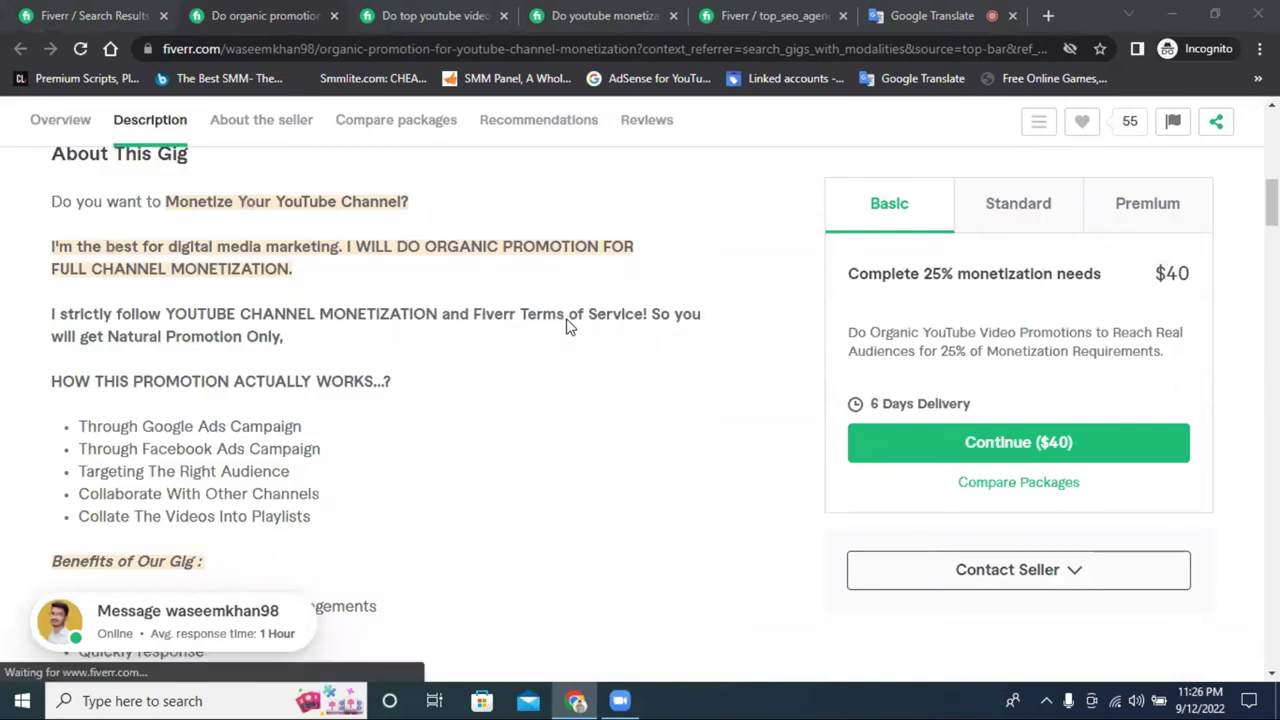
{"action": "scroll", "coordinate": [566, 325], "scroll_direction": "down", "scroll_amount": 5}
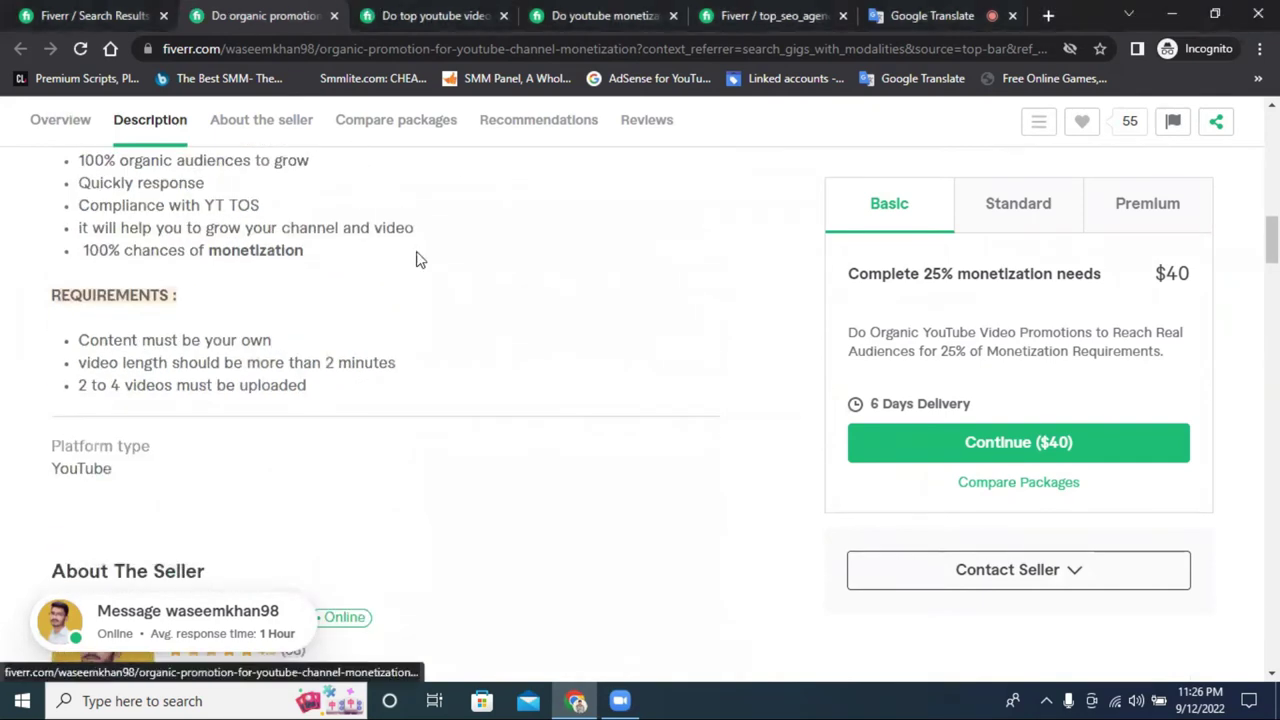
Step: Open the $20 "organic promotion and marketing for youtube" gig from the search results and examine its greeting and premium services list
{"action": "left_click", "coordinate": [38, 10]}
{"action": "scroll", "coordinate": [511, 327], "scroll_direction": "down", "scroll_amount": 3}
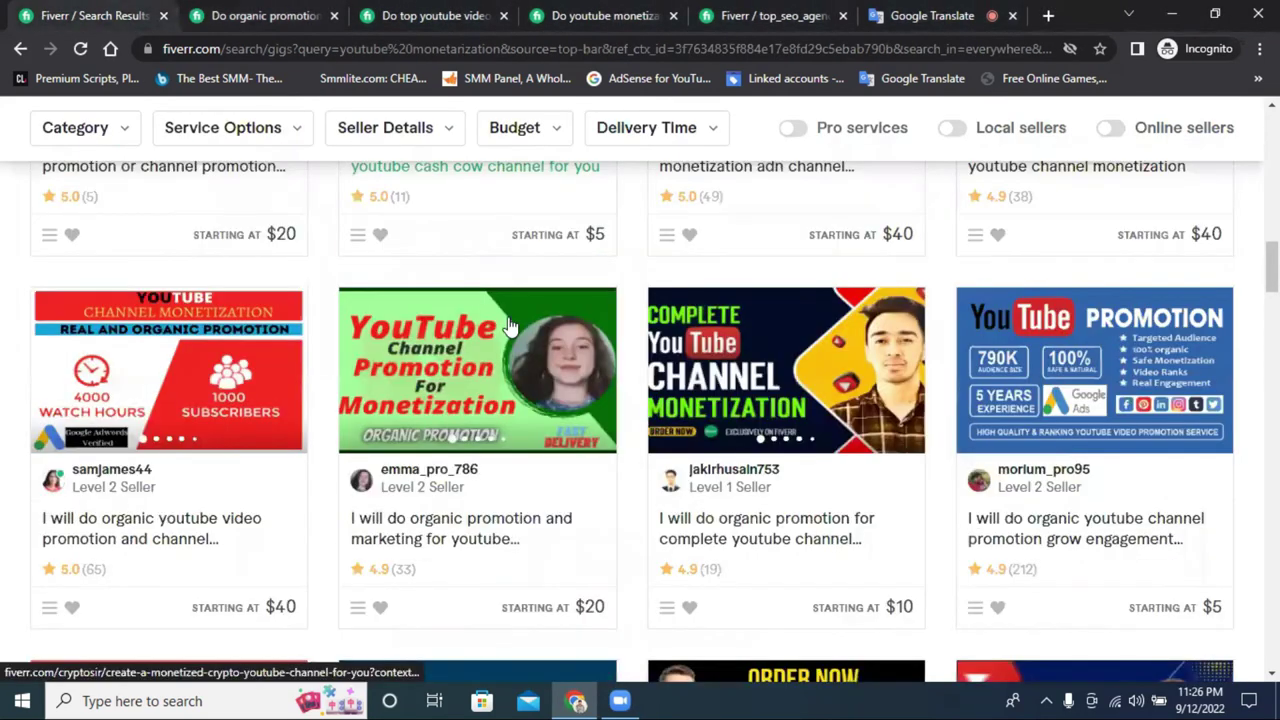
{"action": "scroll", "coordinate": [436, 372], "scroll_direction": "down", "scroll_amount": 2}
{"action": "left_click", "coordinate": [450, 350]}
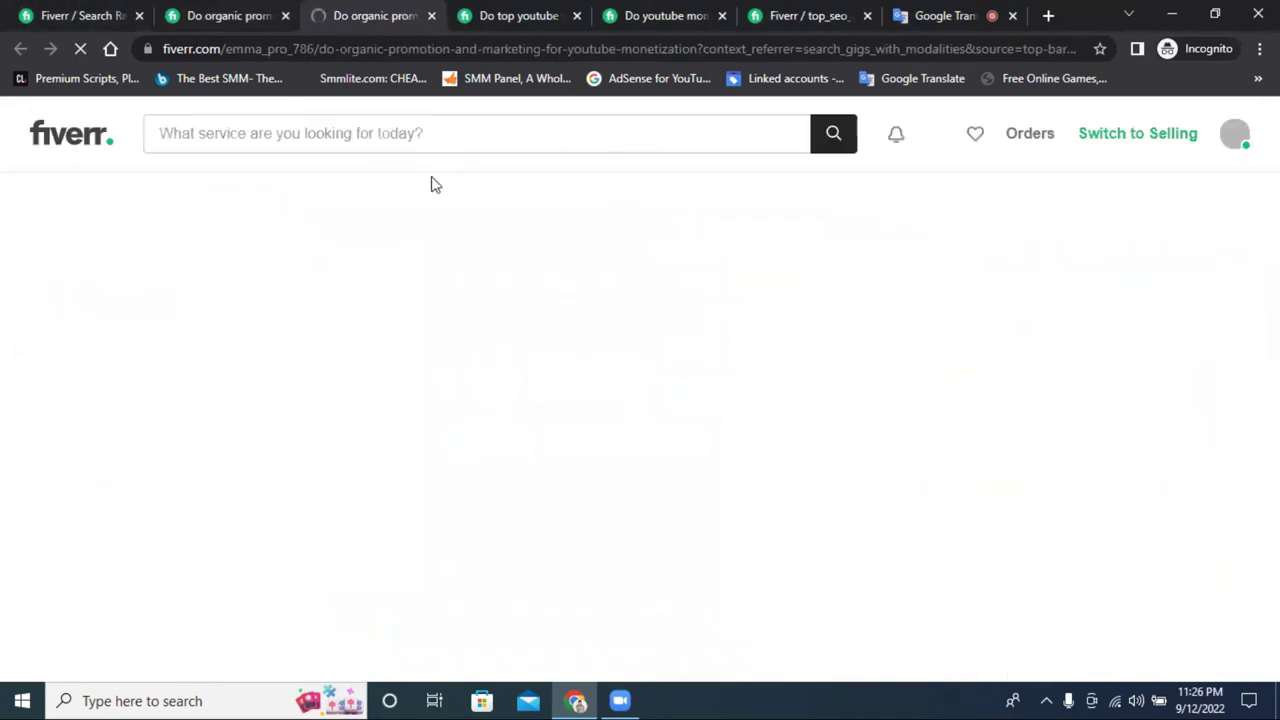
{"action": "scroll", "coordinate": [614, 338], "scroll_direction": "down", "scroll_amount": 10}
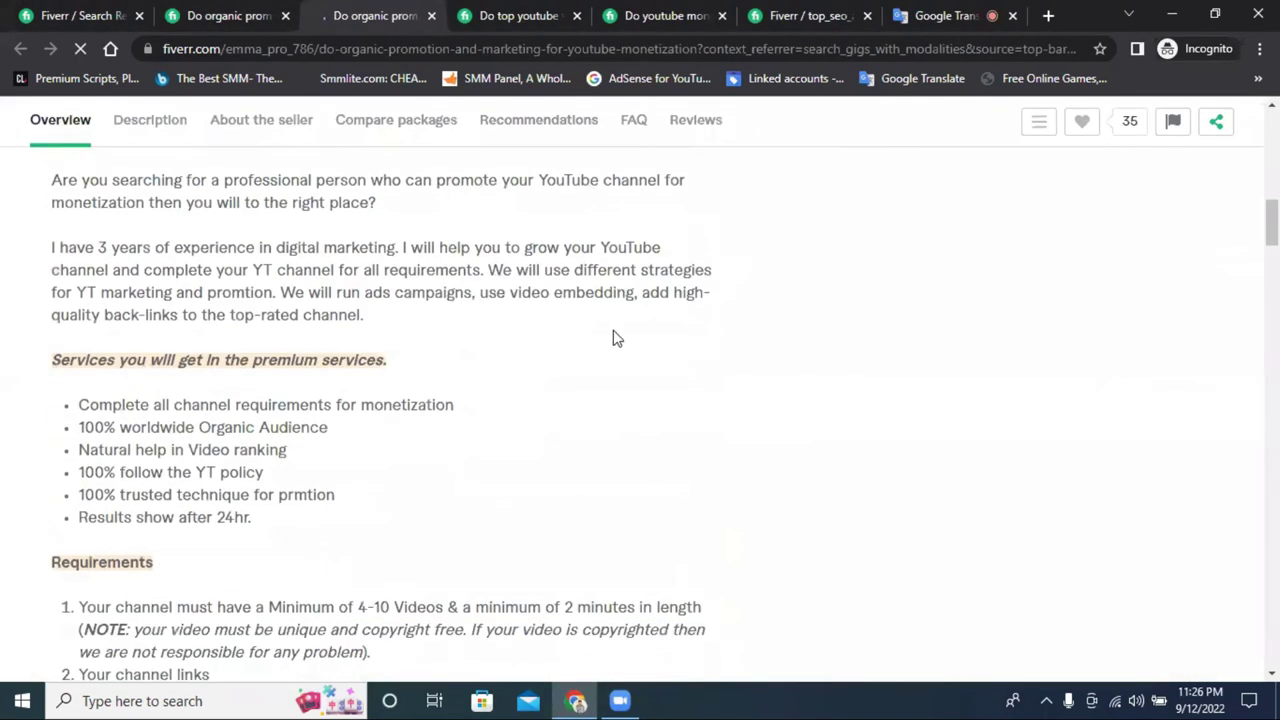
{"action": "scroll", "coordinate": [609, 337], "scroll_direction": "up", "scroll_amount": 2}
{"action": "left_click_drag", "start_coordinate": [218, 322], "coordinate": [181, 322]}
{"action": "scroll", "coordinate": [312, 370], "scroll_direction": "down", "scroll_amount": 1}
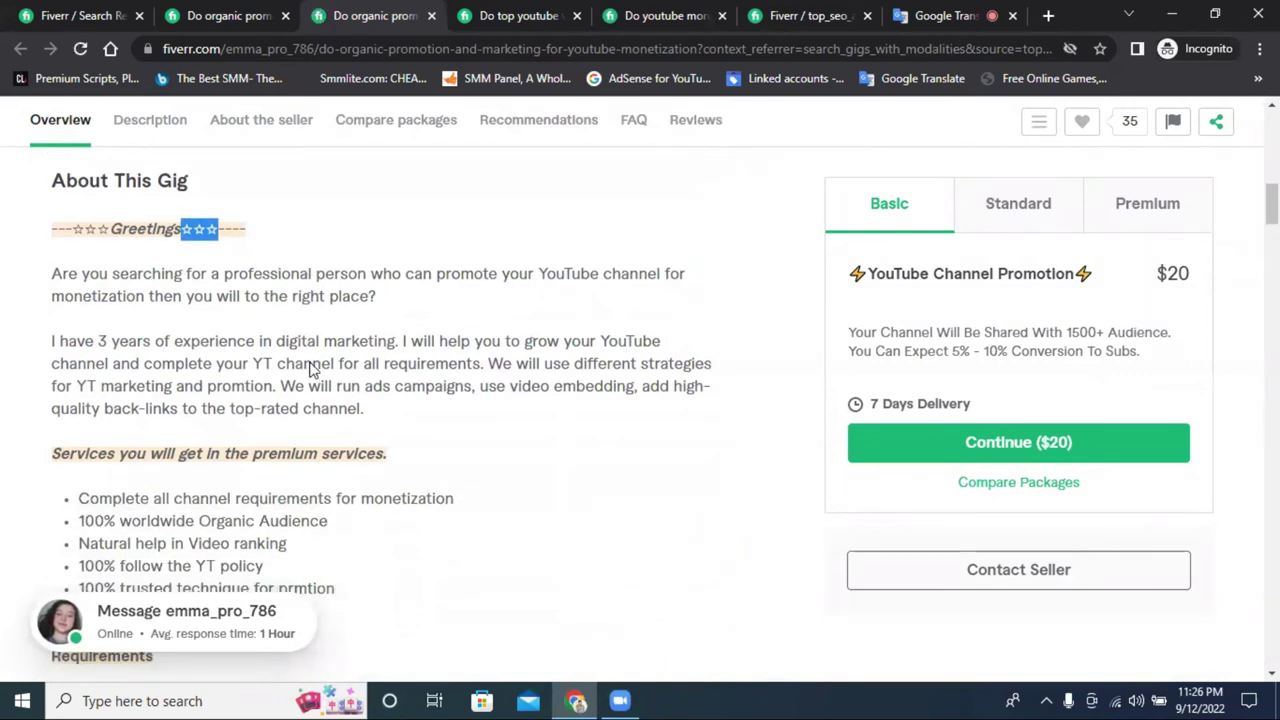
{"action": "scroll", "coordinate": [310, 368], "scroll_direction": "down", "scroll_amount": 1}
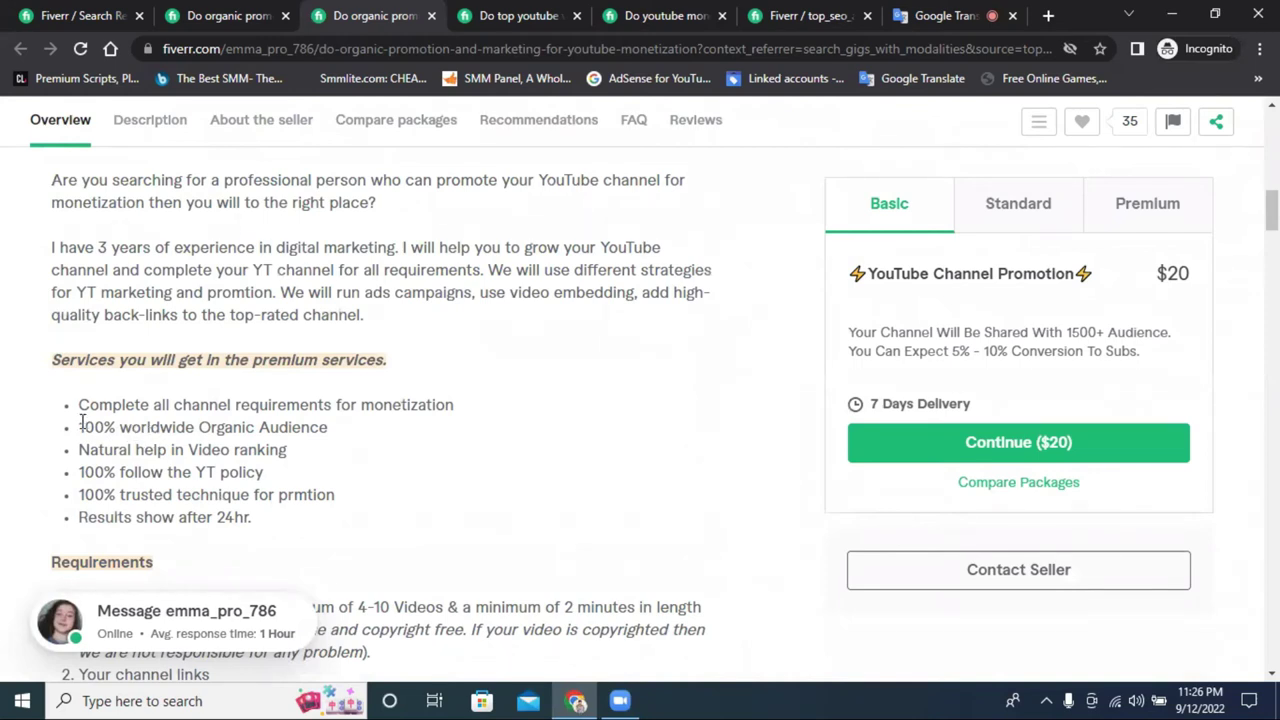
Step: Copy the line "100% worldwide Organic Audience" from the $20 competitor gig's premium services list
{"action": "left_click_drag", "start_coordinate": [80, 427], "coordinate": [334, 432]}
{"action": "right_click", "coordinate": [334, 432]}
{"action": "left_click", "coordinate": [433, 436]}
{"action": "left_click", "coordinate": [303, 452]}
{"action": "right_click", "coordinate": [289, 430]}
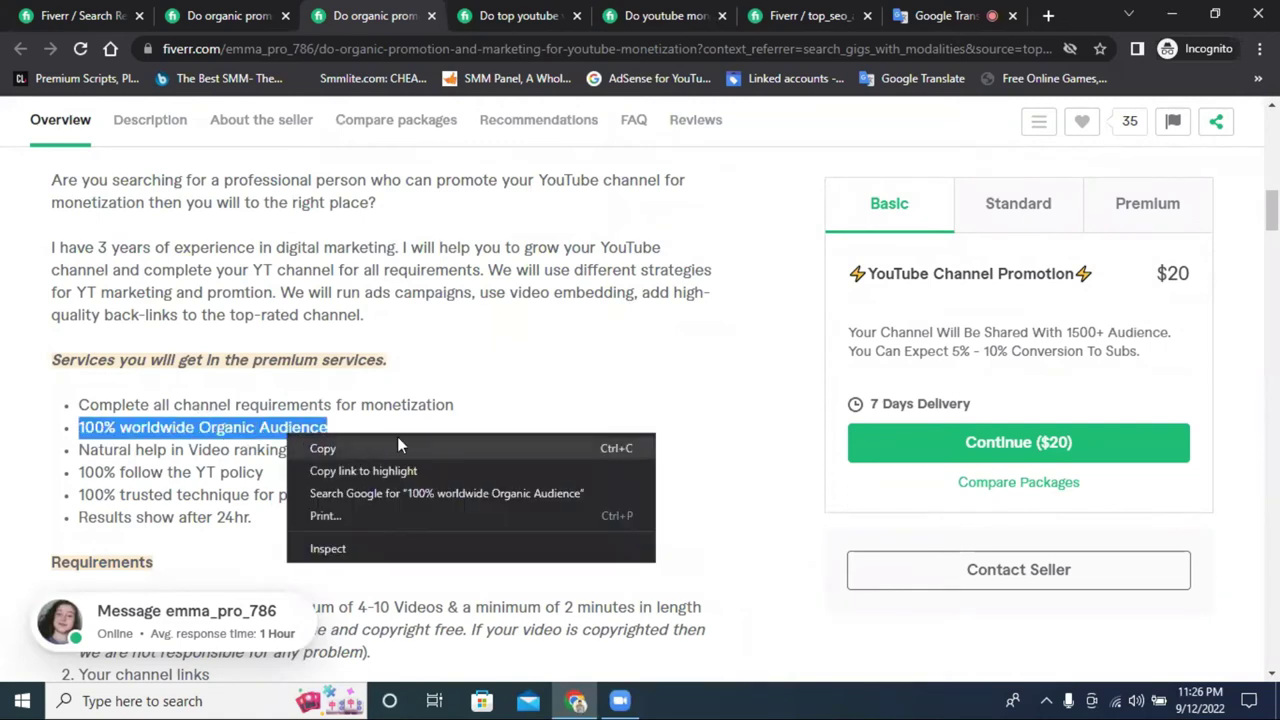
{"action": "left_click", "coordinate": [399, 442]}
{"action": "right_click", "coordinate": [290, 431]}
{"action": "left_click", "coordinate": [377, 443]}
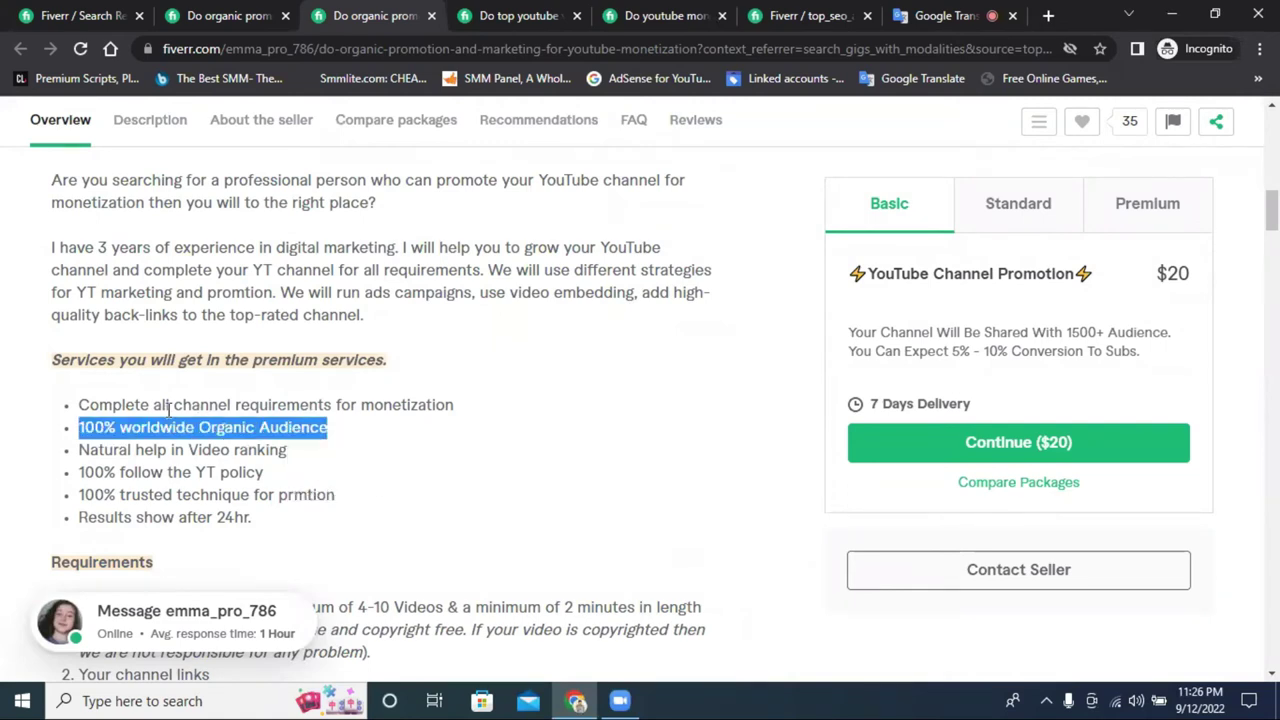
Step: Open a new blank browser page and close the Google Translate page
{"action": "left_click", "coordinate": [1048, 15]}
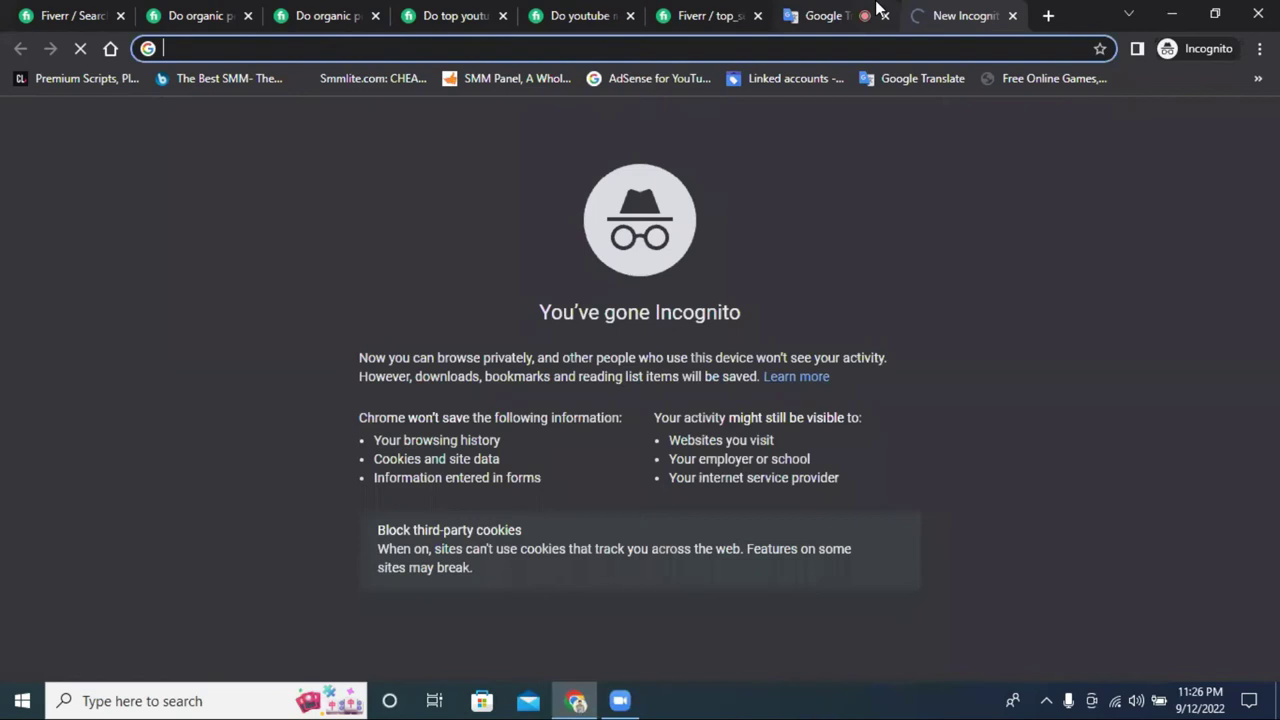
{"action": "left_click", "coordinate": [888, 30]}
{"action": "left_click", "coordinate": [885, 16]}
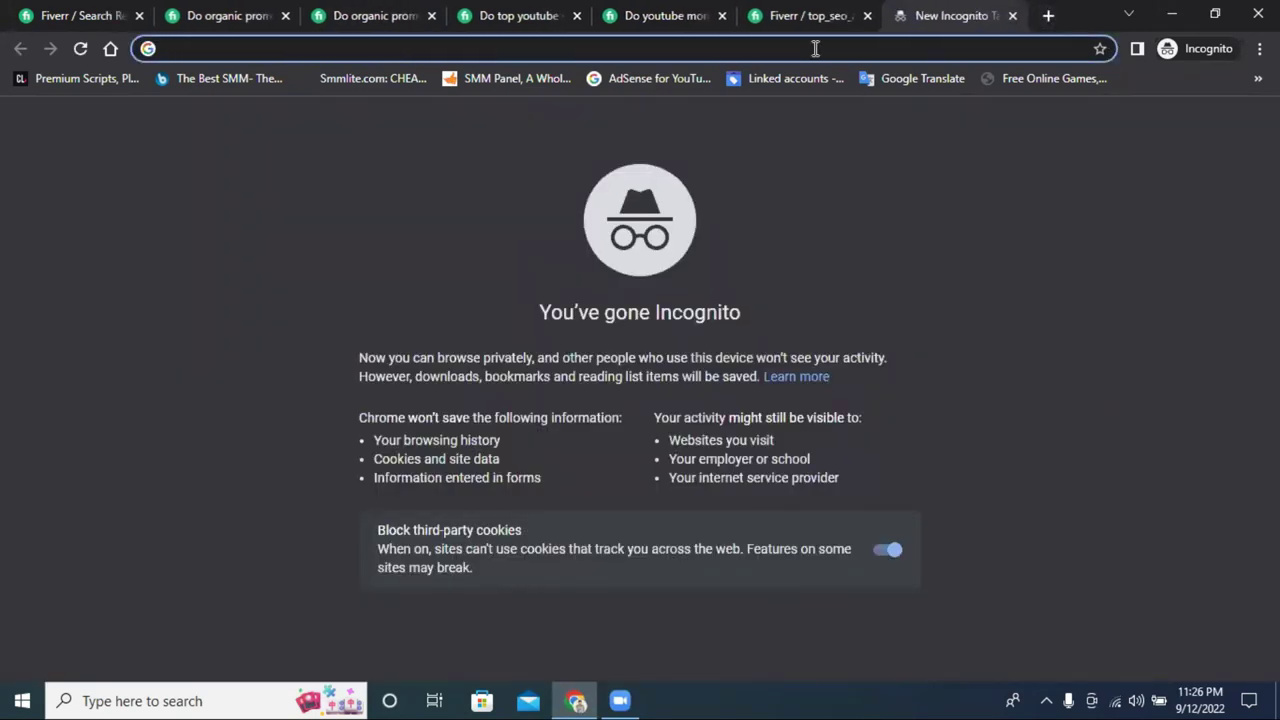
Step: Search the web for "google node pad" and examine the results for a browser-based notepad
{"action": "type", "text": "google ni"}
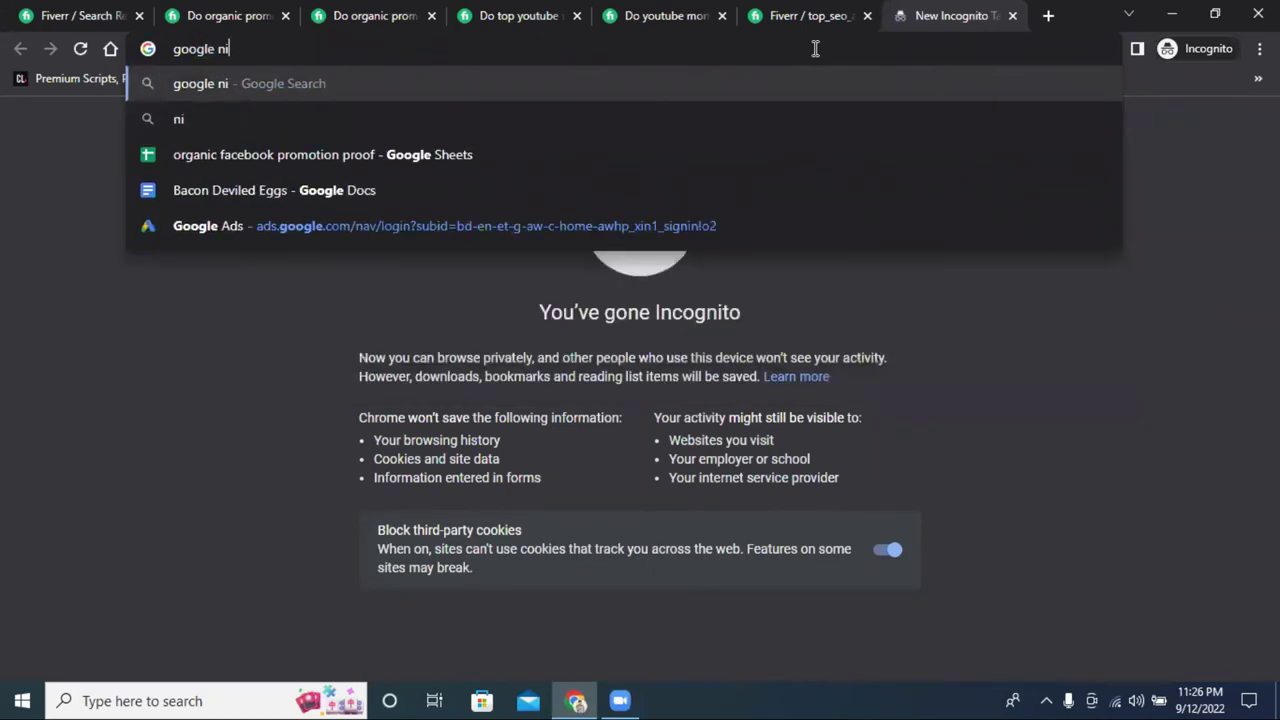
{"action": "key", "text": "BackSpace"}
{"action": "type", "text": "od"}
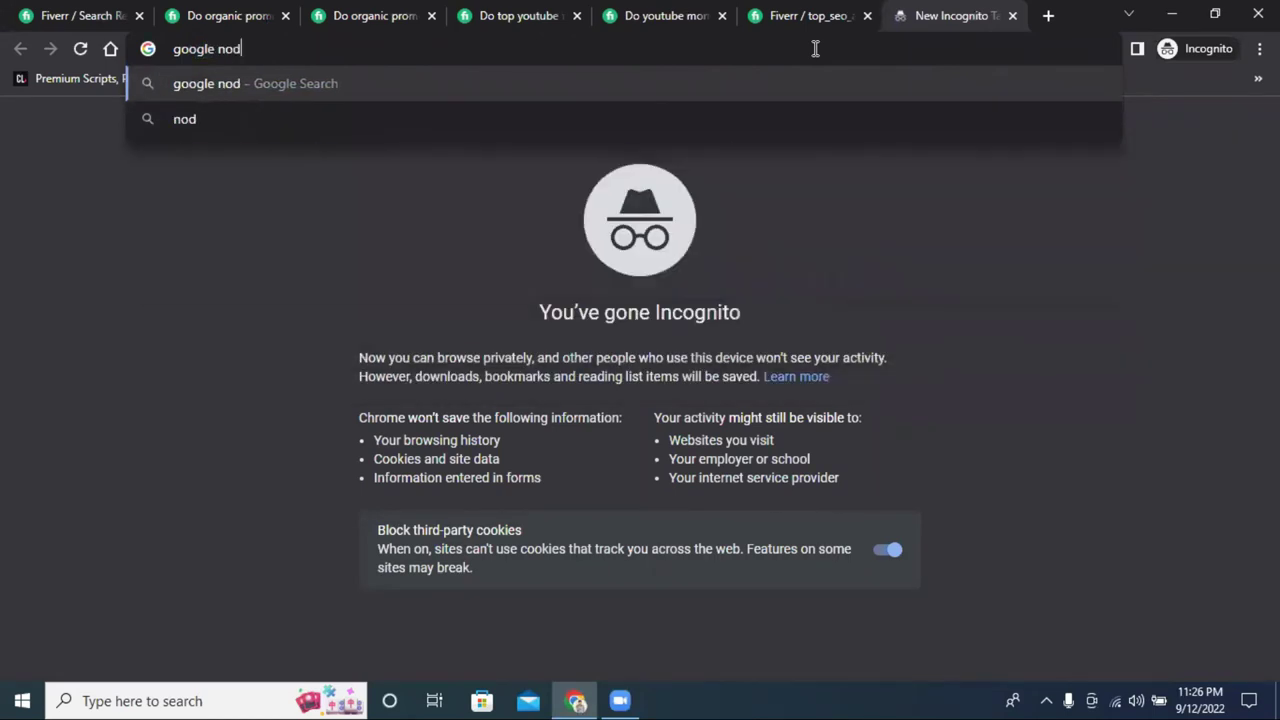
{"action": "type", "text": "e pad"}
{"action": "key", "text": "Return"}
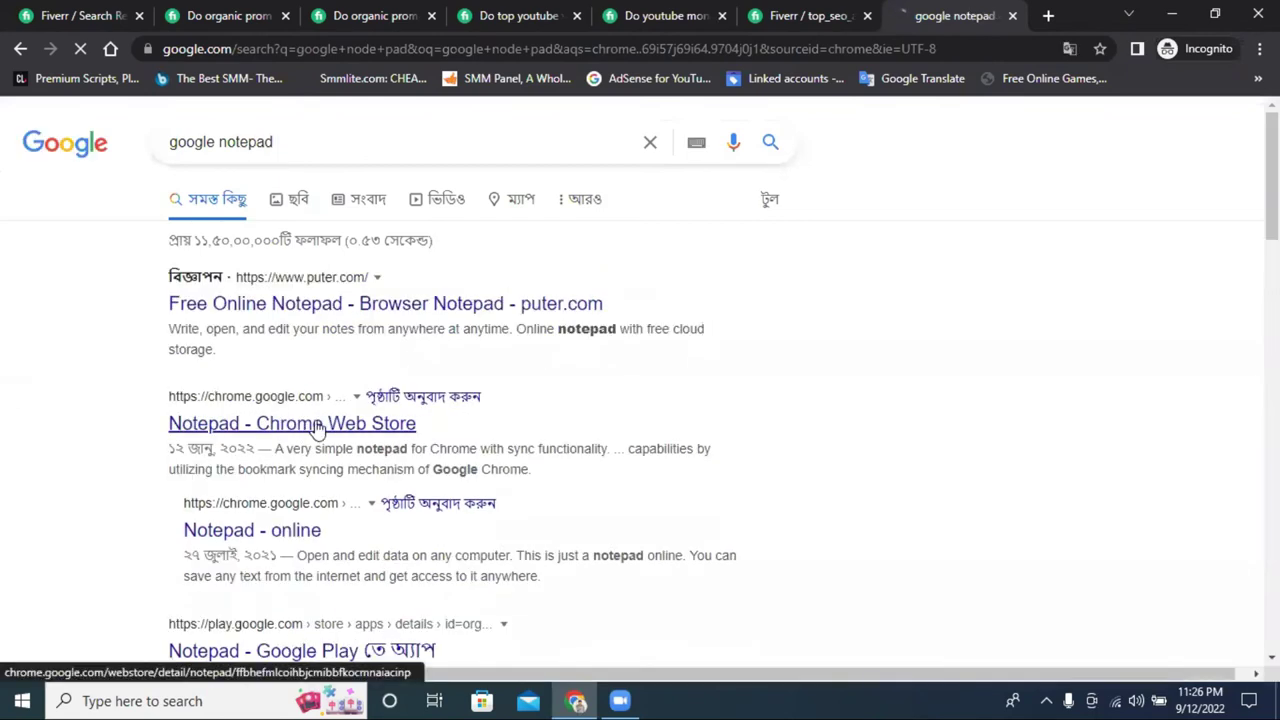
{"action": "scroll", "coordinate": [348, 327], "scroll_direction": "down", "scroll_amount": 1}
{"action": "scroll", "coordinate": [350, 330], "scroll_direction": "down", "scroll_amount": 5}
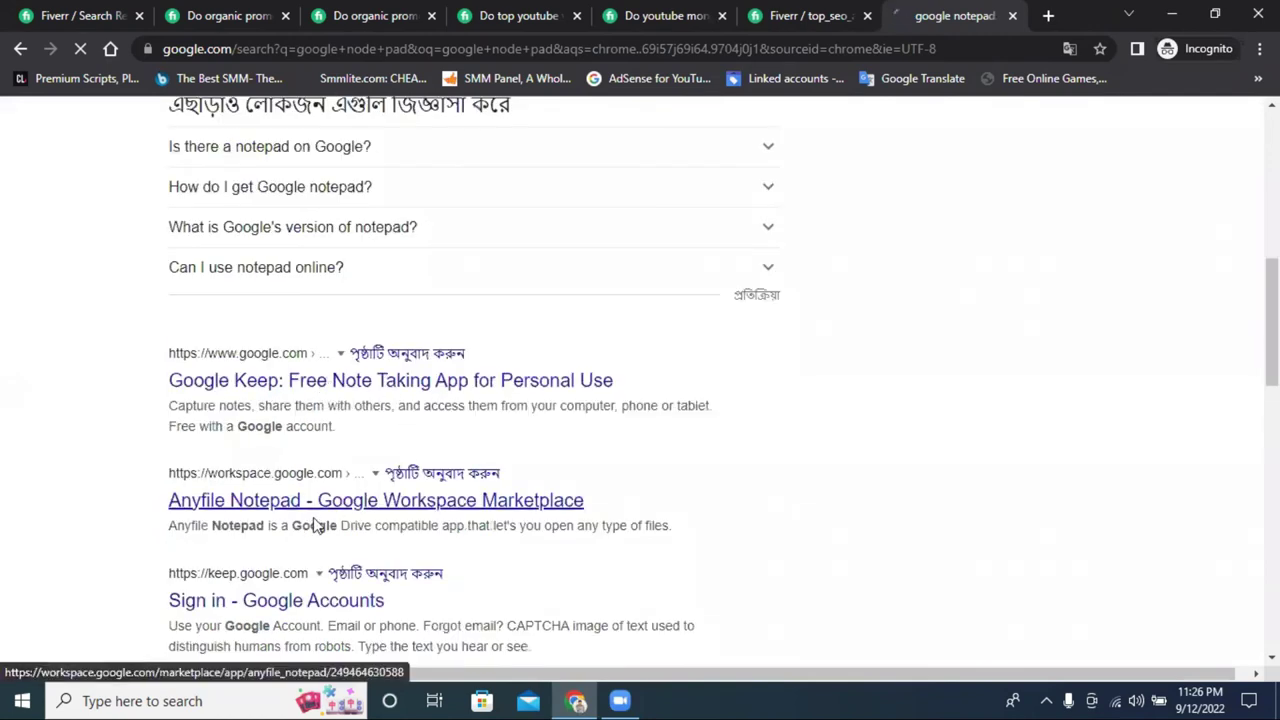
{"action": "scroll", "coordinate": [357, 387], "scroll_direction": "up", "scroll_amount": 4}
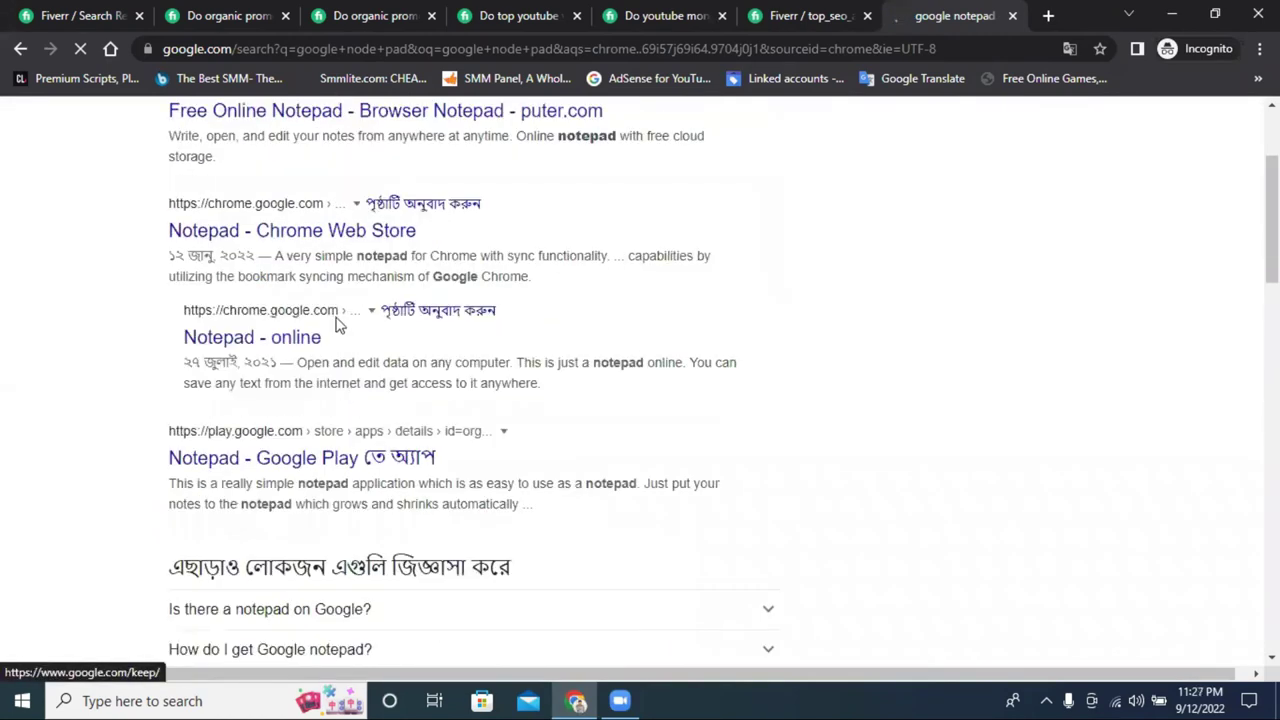
{"action": "scroll", "coordinate": [334, 323], "scroll_direction": "up", "scroll_amount": 2}
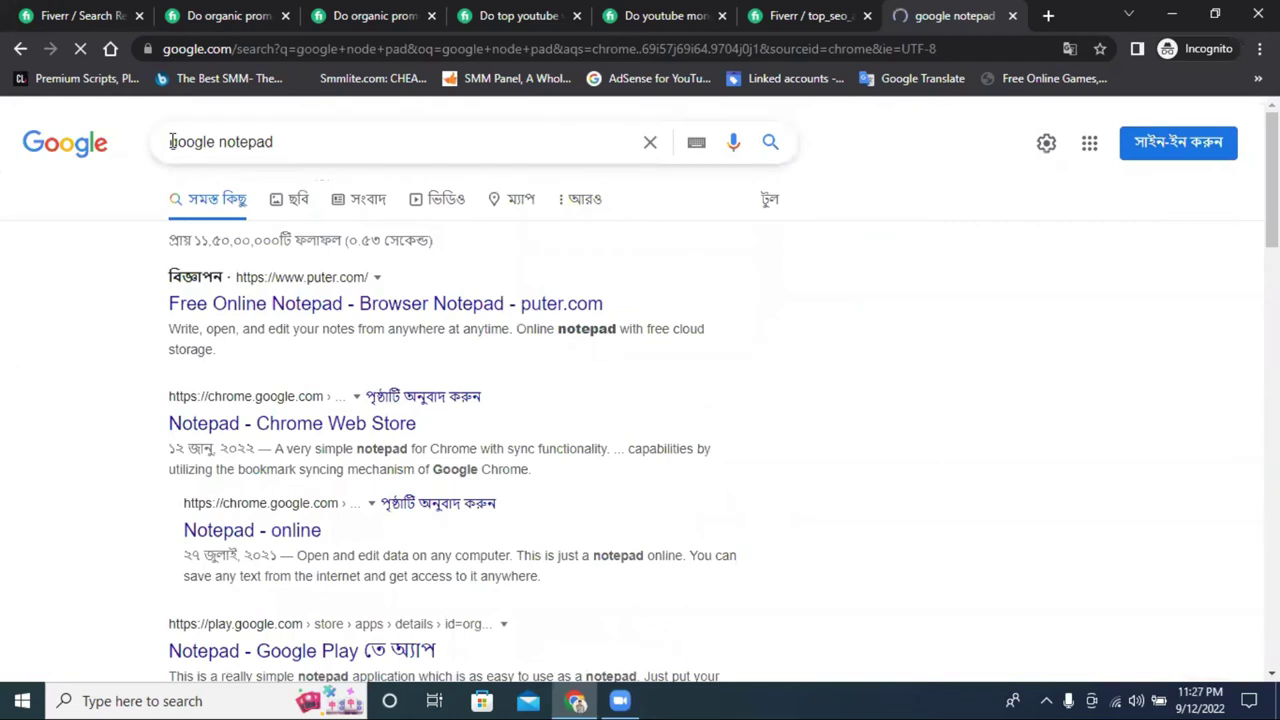
Step: Refine the search to "online google notepad" and open the rapidtables notepad that requires no login
{"action": "left_click", "coordinate": [171, 141]}
{"action": "type", "text": "on"}
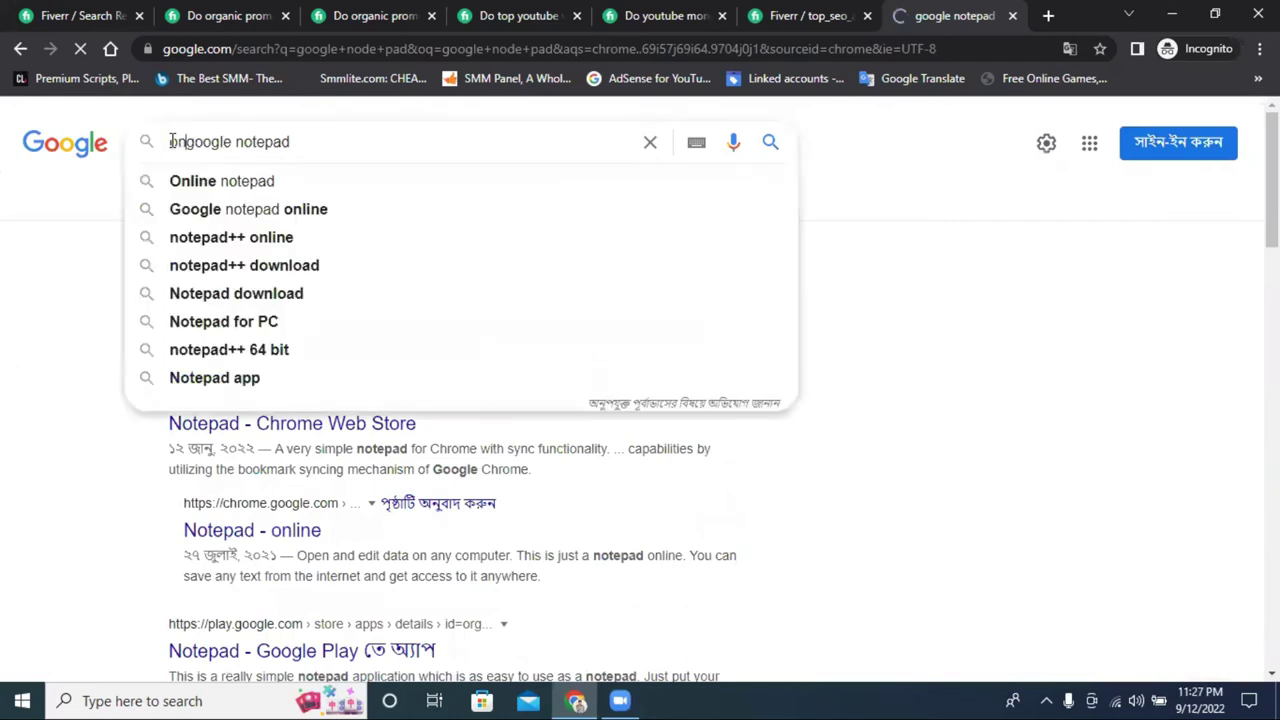
{"action": "type", "text": "linw"}
{"action": "key", "text": "BackSpace"}
{"action": "type", "text": "e"}
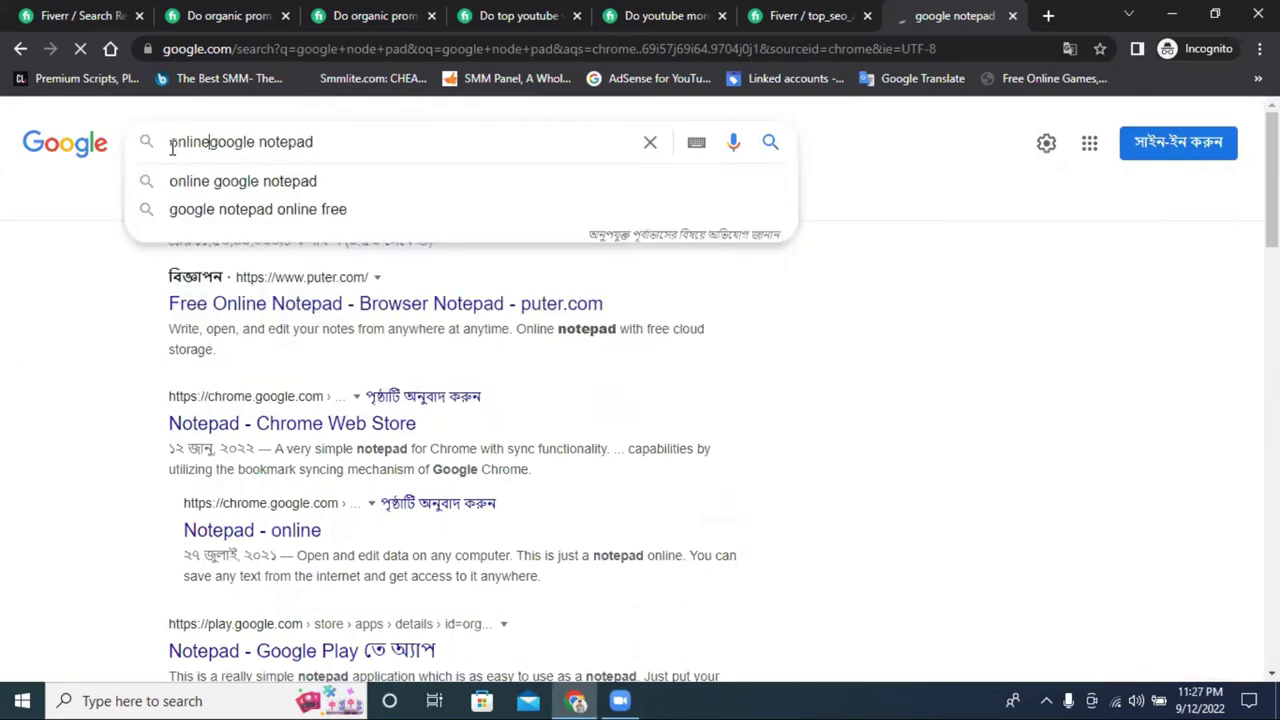
{"action": "left_click", "coordinate": [437, 187]}
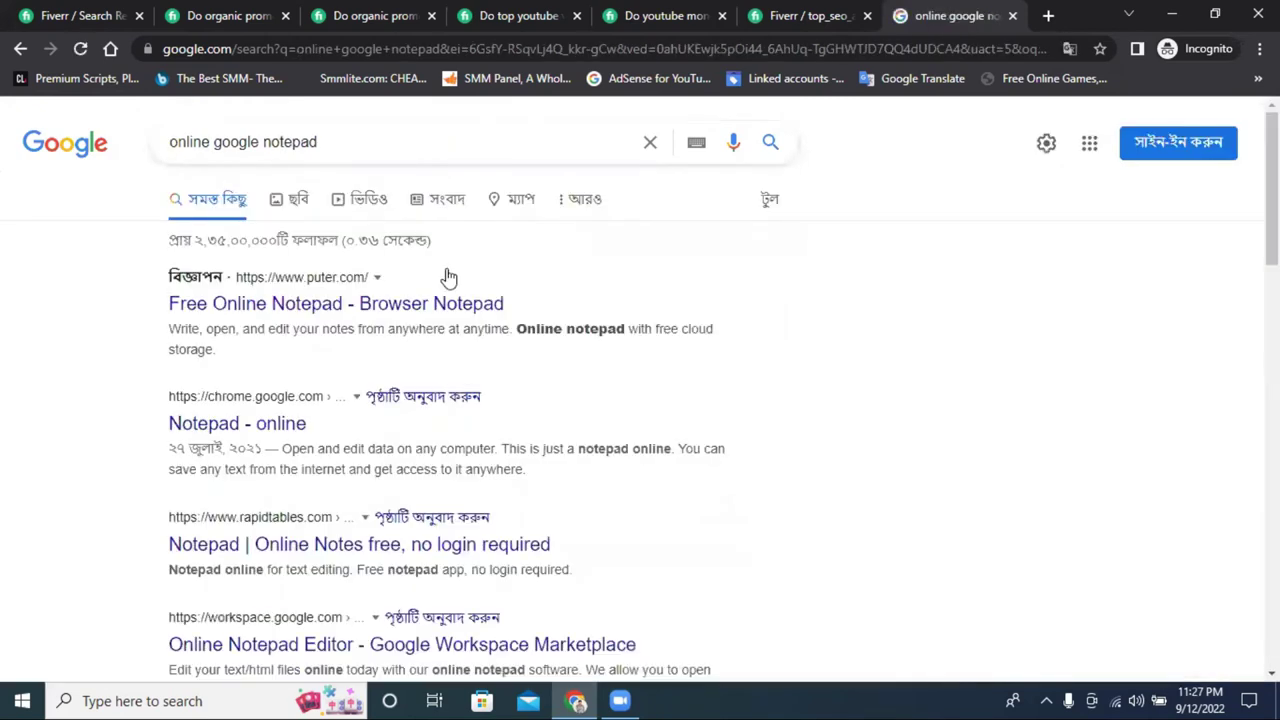
{"action": "scroll", "coordinate": [291, 445], "scroll_direction": "down", "scroll_amount": 1}
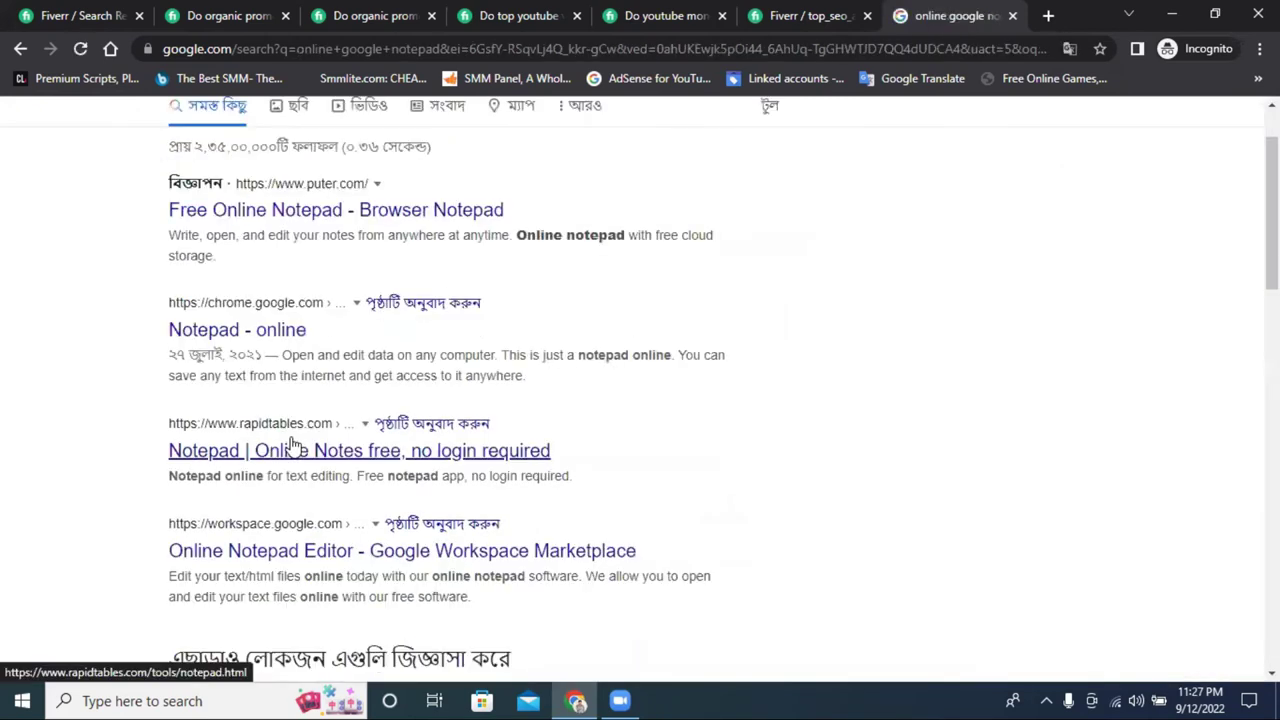
{"action": "left_click", "coordinate": [768, 453]}
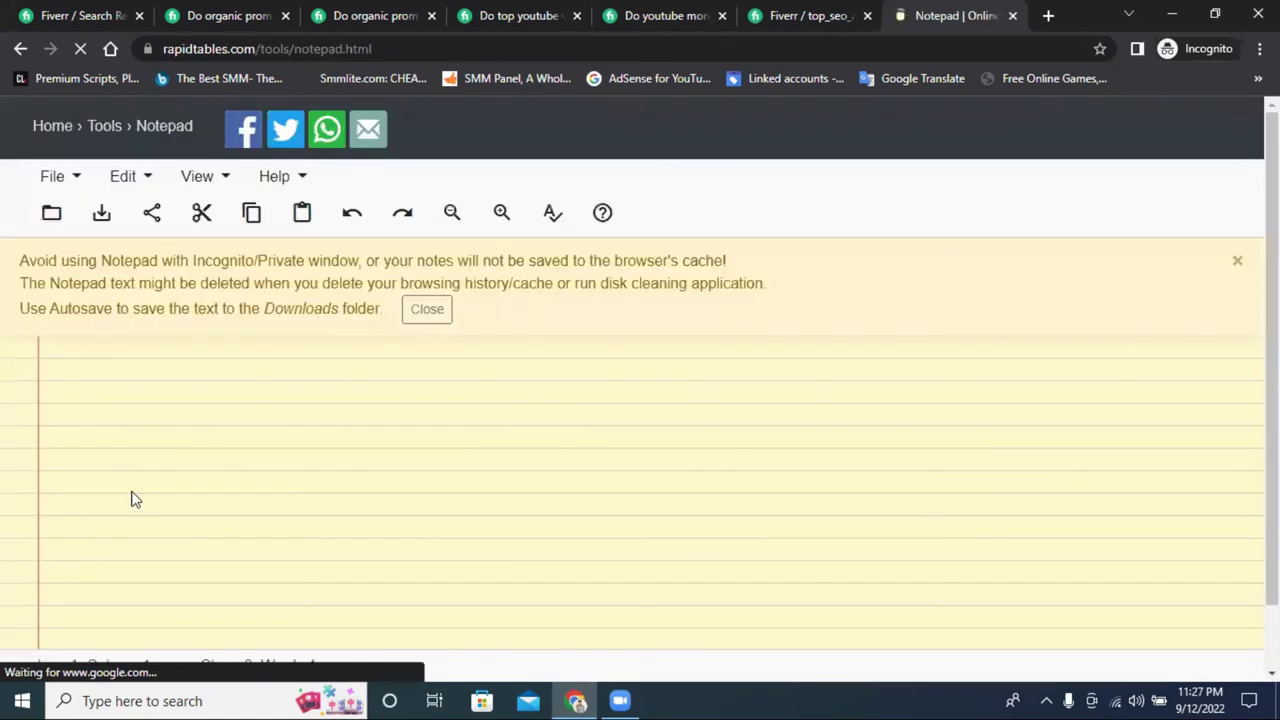
Step: Put "100% worldwide Organic Audience" into the blank online notepad and cut it back out as plain text
{"action": "left_click", "coordinate": [166, 363]}
{"action": "type", "text": "100% worldwide Organic Audience"}
{"action": "key", "text": "ctrl+a"}
{"action": "key", "text": "ctrl+c"}
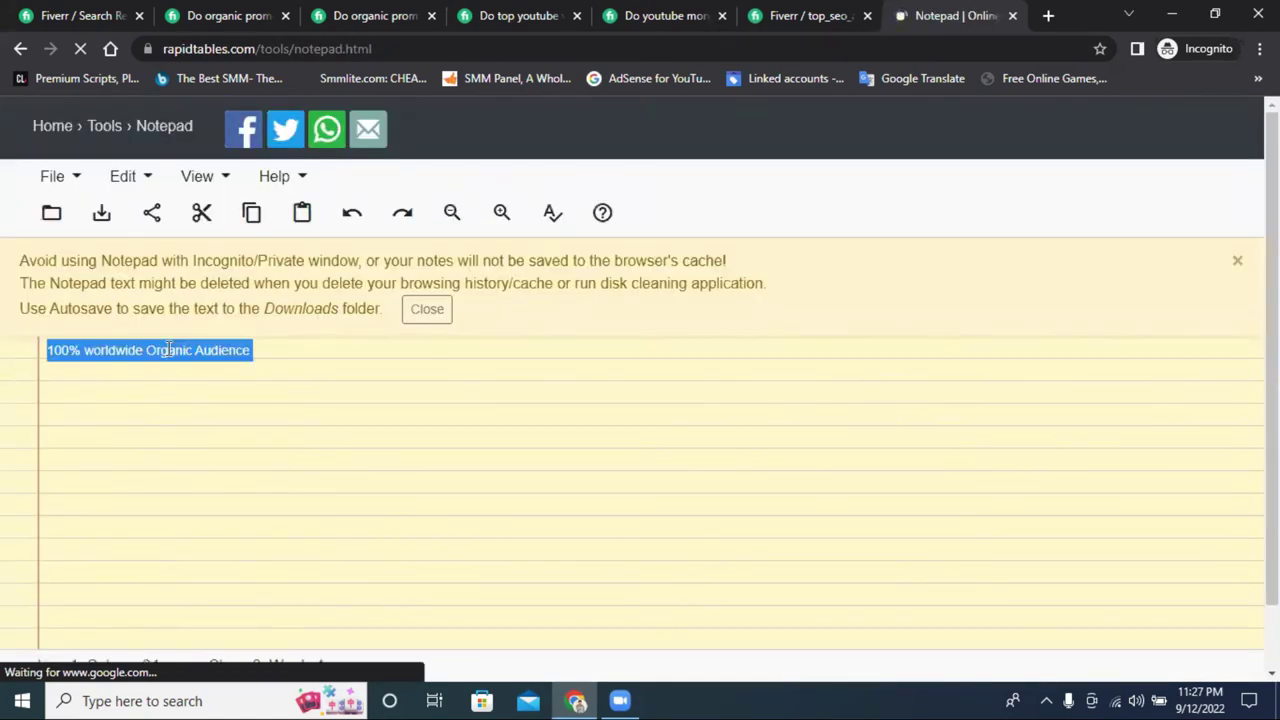
{"action": "right_click", "coordinate": [168, 350]}
Step: In the gig editor, add "100% worldwide Organic Audience" as the fifth bullet and start an empty sixth bullet
{"action": "left_click", "coordinate": [789, 12]}
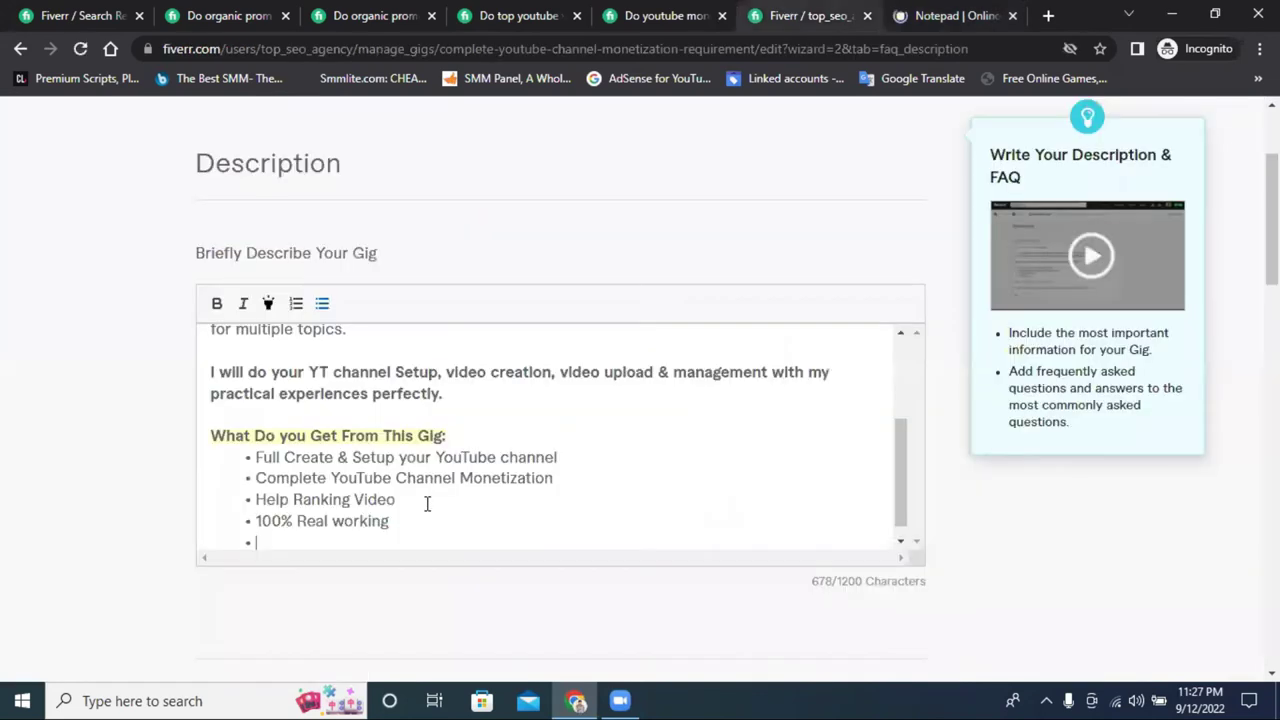
{"action": "right_click", "coordinate": [299, 536]}
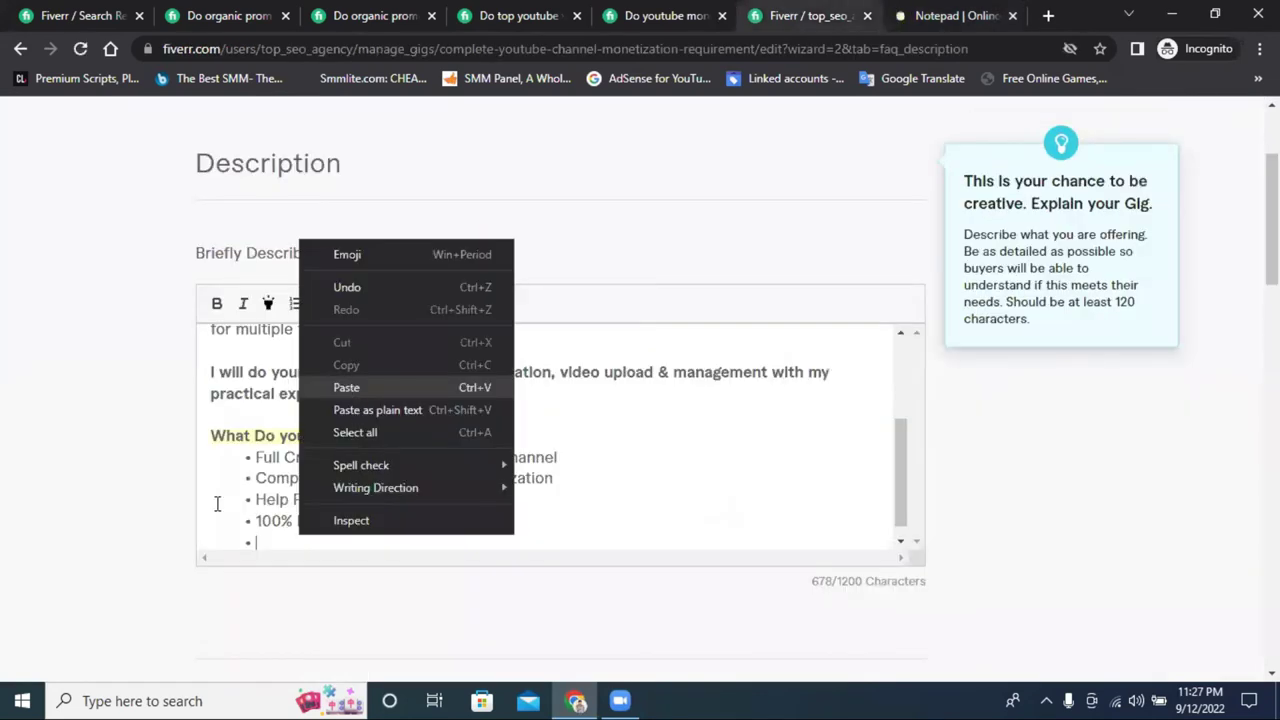
{"action": "left_click", "coordinate": [350, 383]}
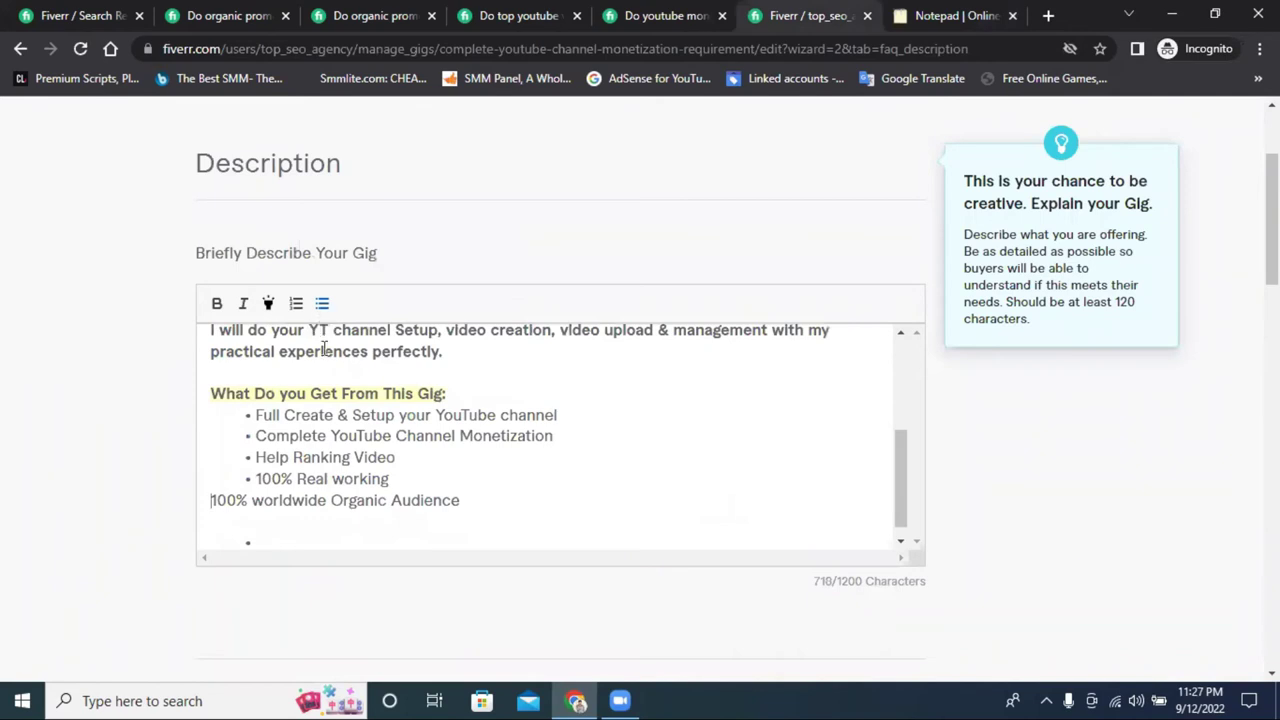
{"action": "type", "text": "-"}
{"action": "key", "text": "BackSpace"}
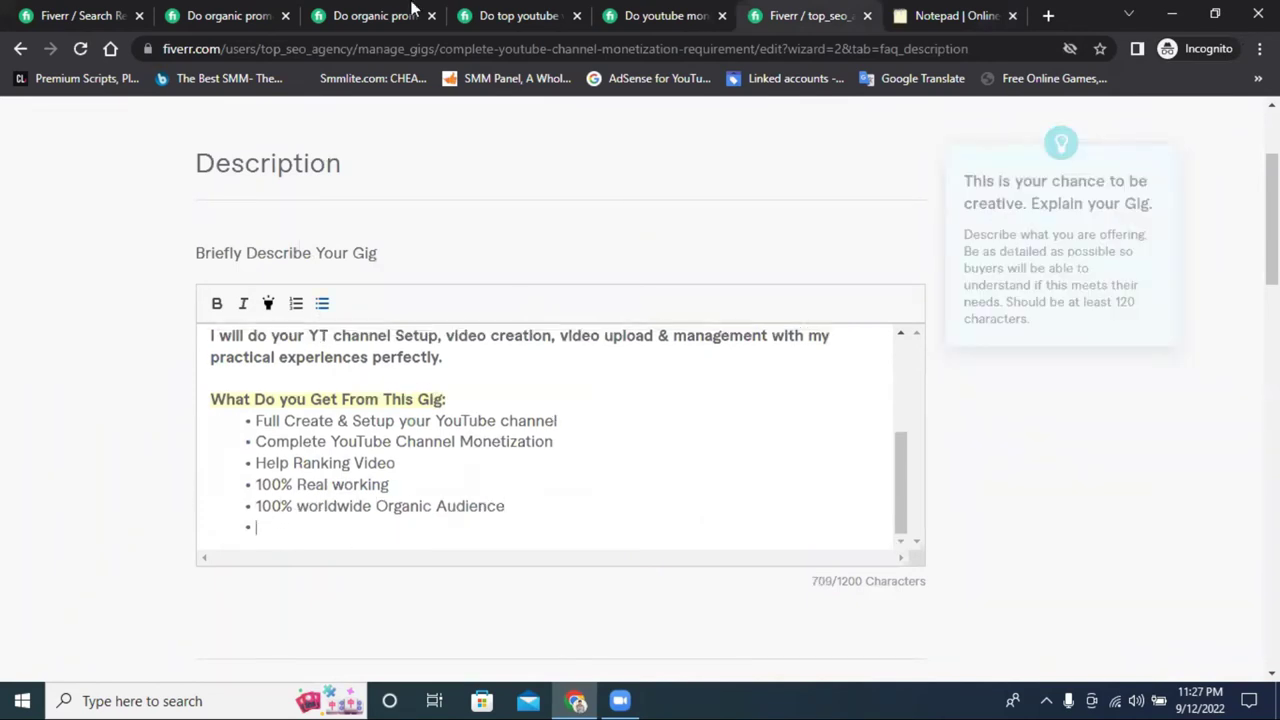
Step: Copy "100% trusted technique for prmtion" from the $20 competitor gig's services list into the online notepad
{"action": "key", "text": "ctrl+shift+Tab"}
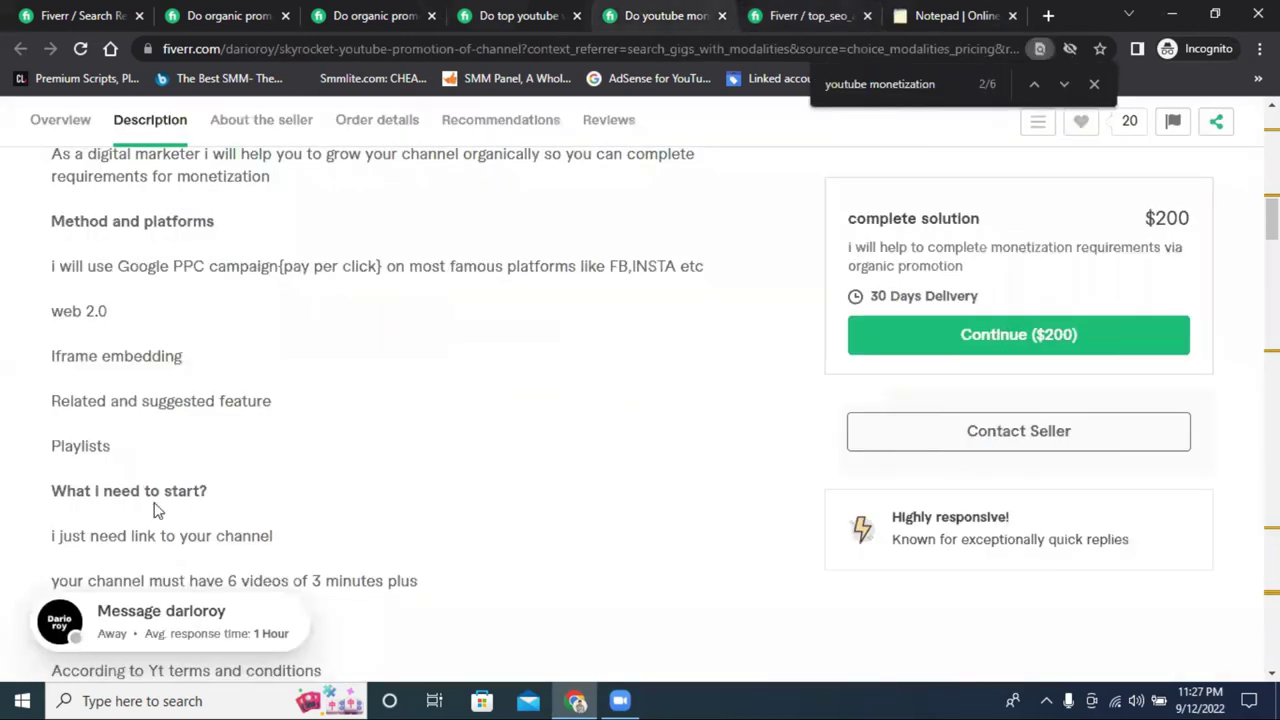
{"action": "key", "text": "ctrl+shift+Tab"}
{"action": "key", "text": "ctrl+shift+Tab"}
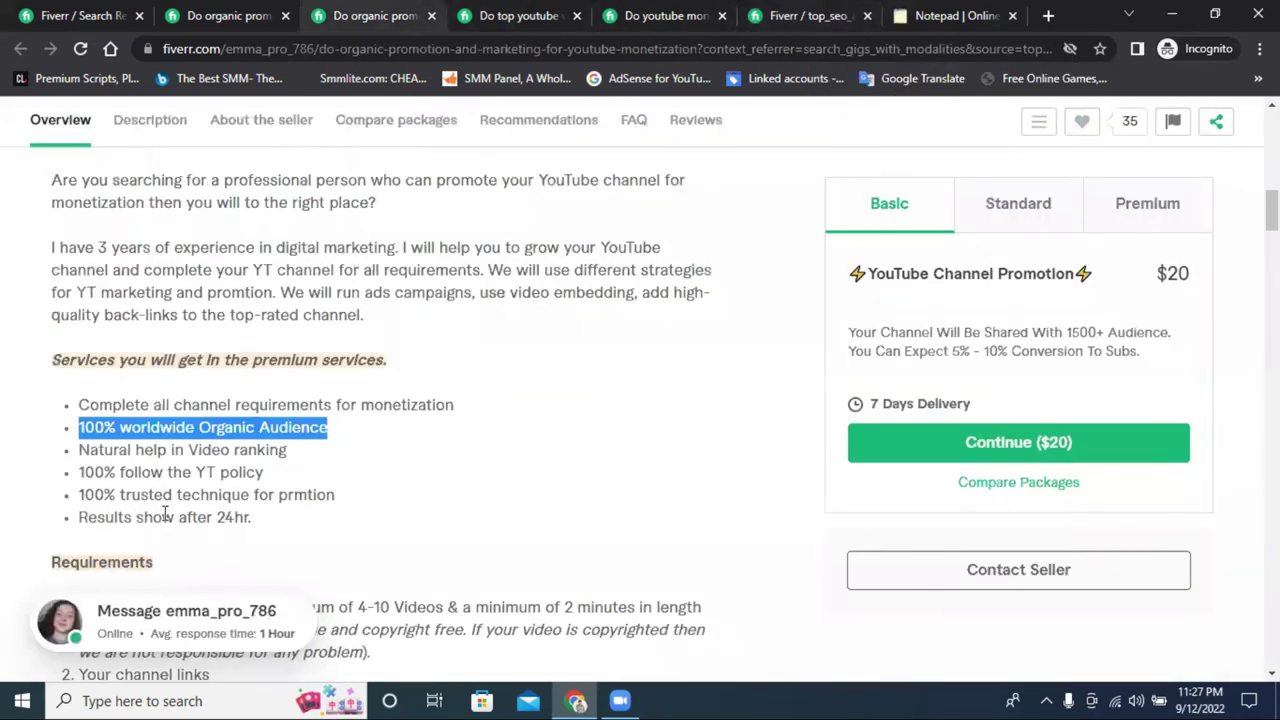
{"action": "left_click_drag", "start_coordinate": [124, 497], "coordinate": [114, 495]}
{"action": "triple_click", "coordinate": [114, 495]}
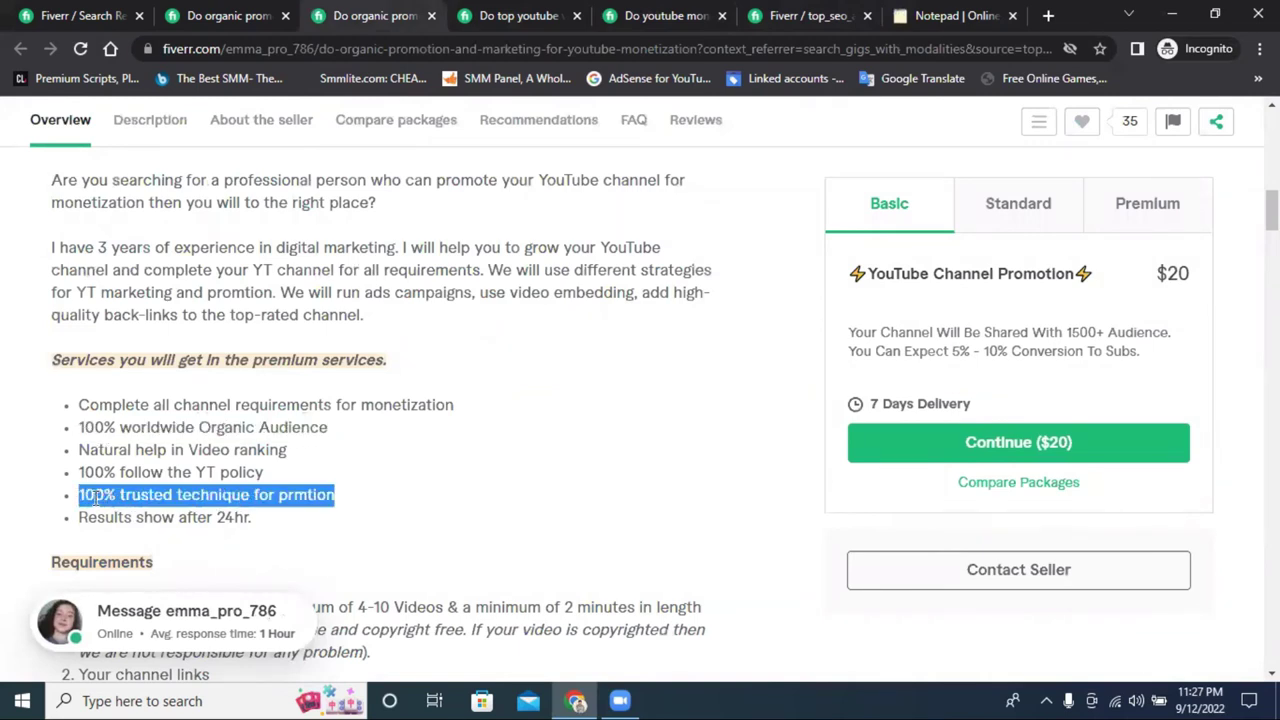
{"action": "right_click", "coordinate": [203, 522]}
{"action": "left_click", "coordinate": [225, 510]}
{"action": "key", "text": "ctrl+9"}
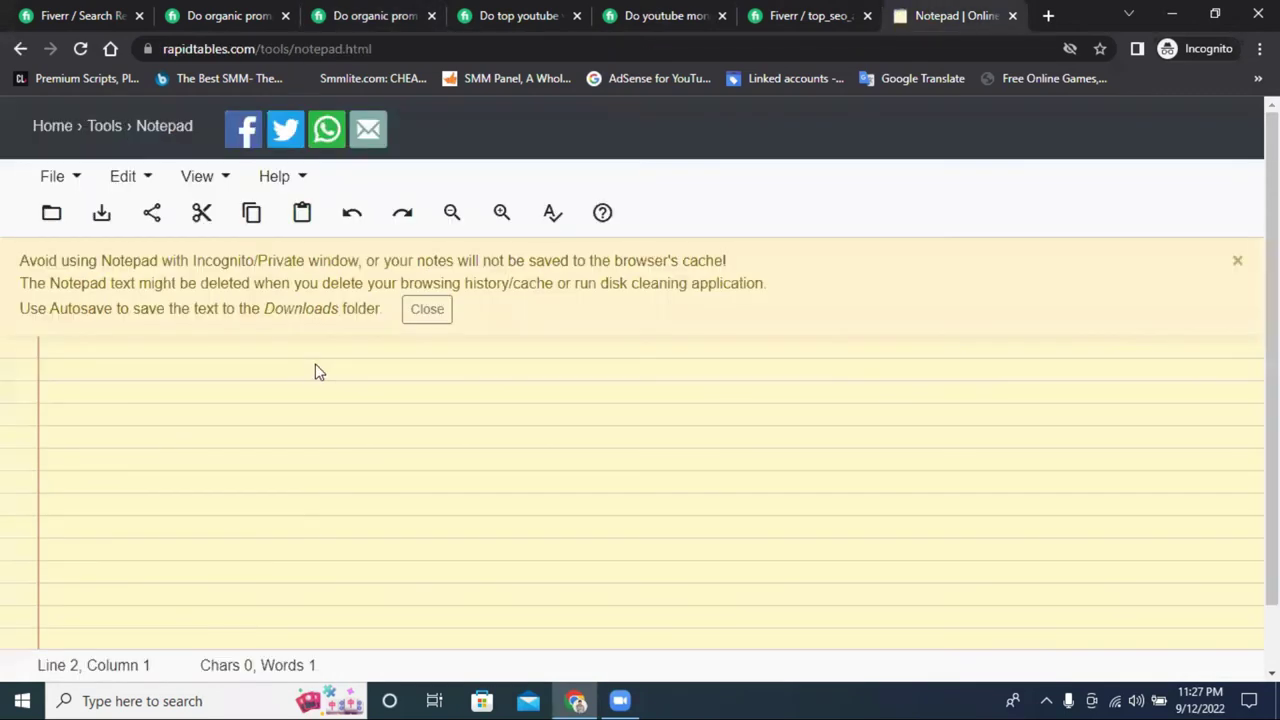
{"action": "key", "text": "ctrl+v"}
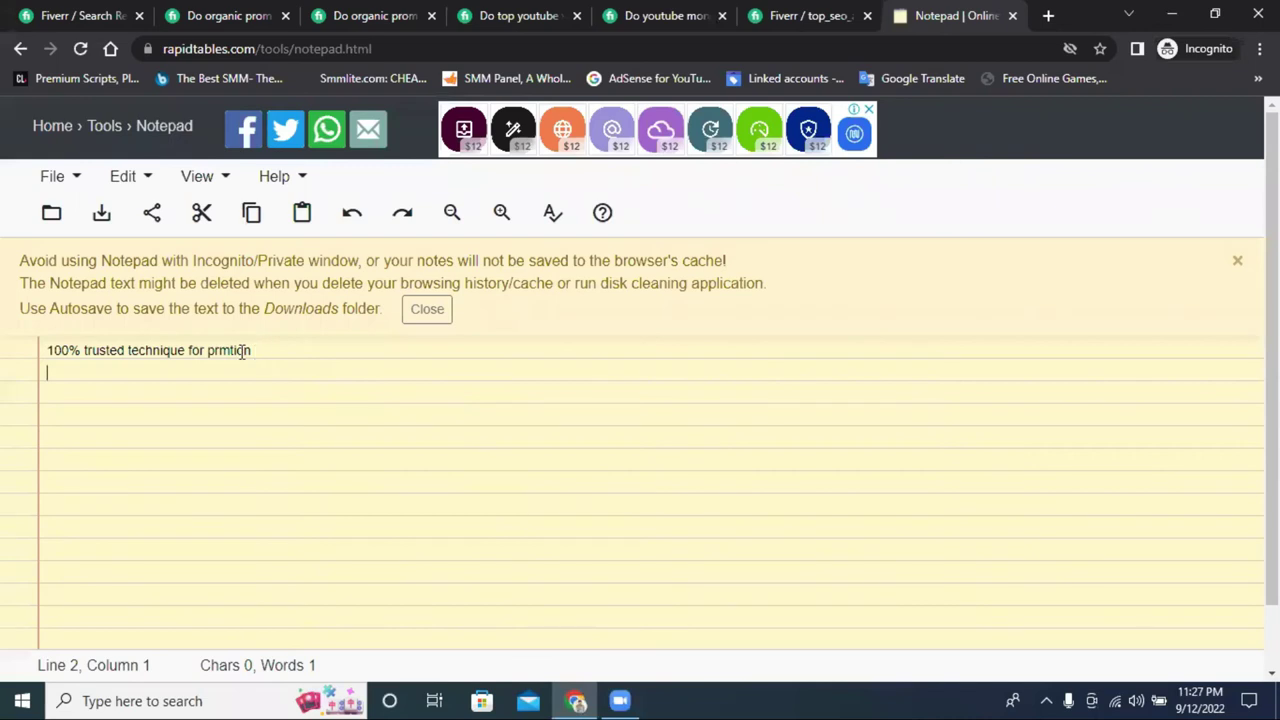
Step: Edit the notepad line to read "100% Trusted technique for pr0moti0n", with zeros in place of the letter o in the last word
{"action": "double_click", "coordinate": [211, 352]}
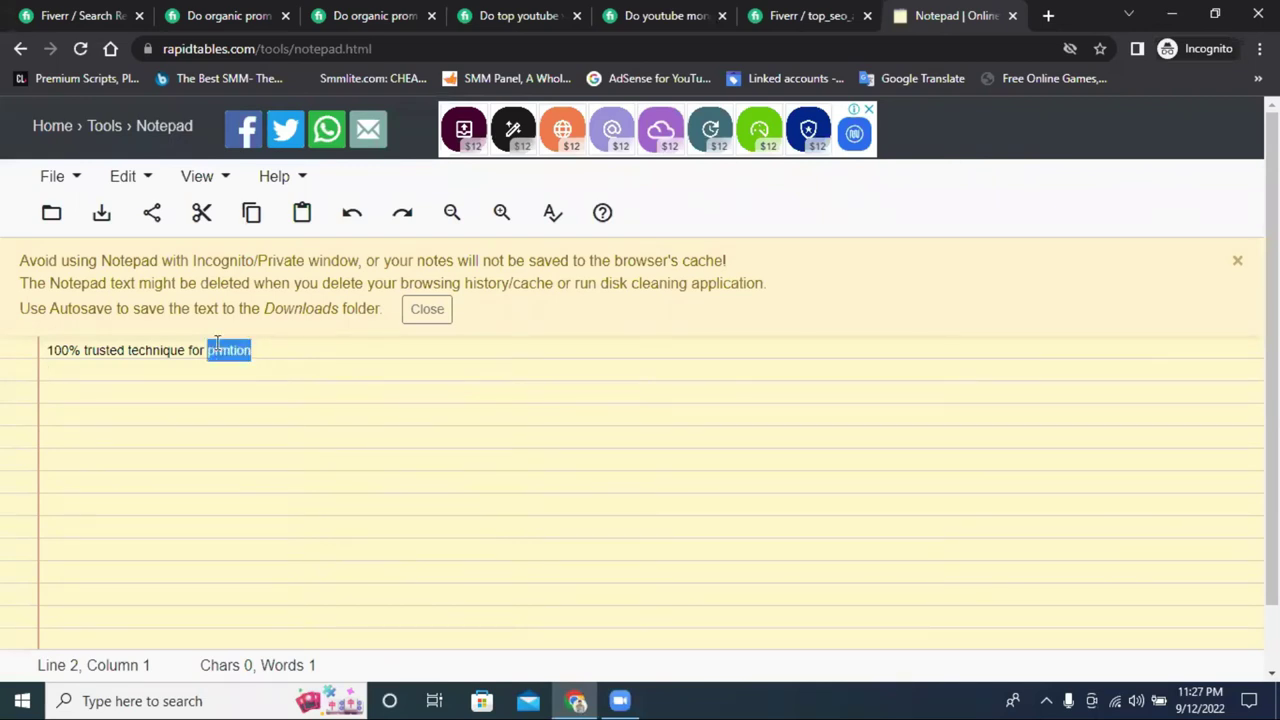
{"action": "type", "text": "prom"}
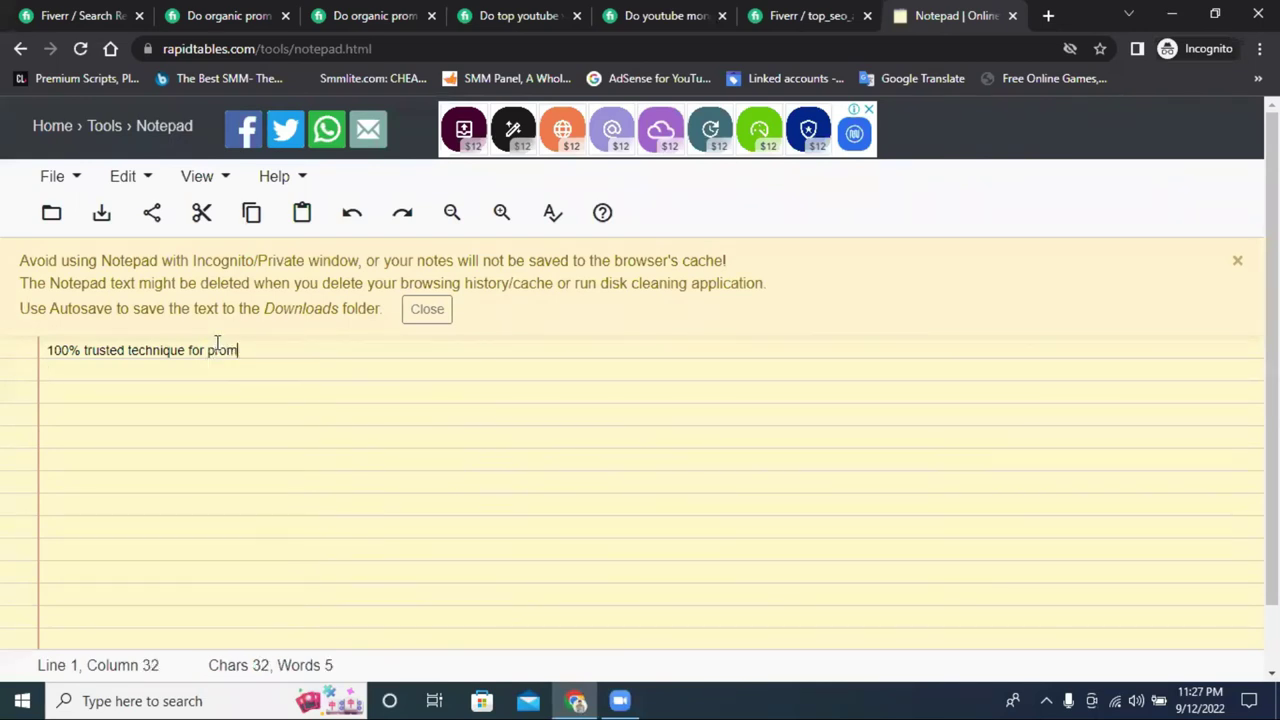
{"action": "type", "text": "otion"}
{"action": "left_click_drag", "start_coordinate": [226, 350], "coordinate": [220, 350]}
{"action": "type", "text": "0"}
{"action": "left_click_drag", "start_coordinate": [249, 351], "coordinate": [257, 351]}
{"action": "type", "text": "0"}
{"action": "left_click_drag", "start_coordinate": [301, 350], "coordinate": [91, 350]}
{"action": "type", "text": "T"}
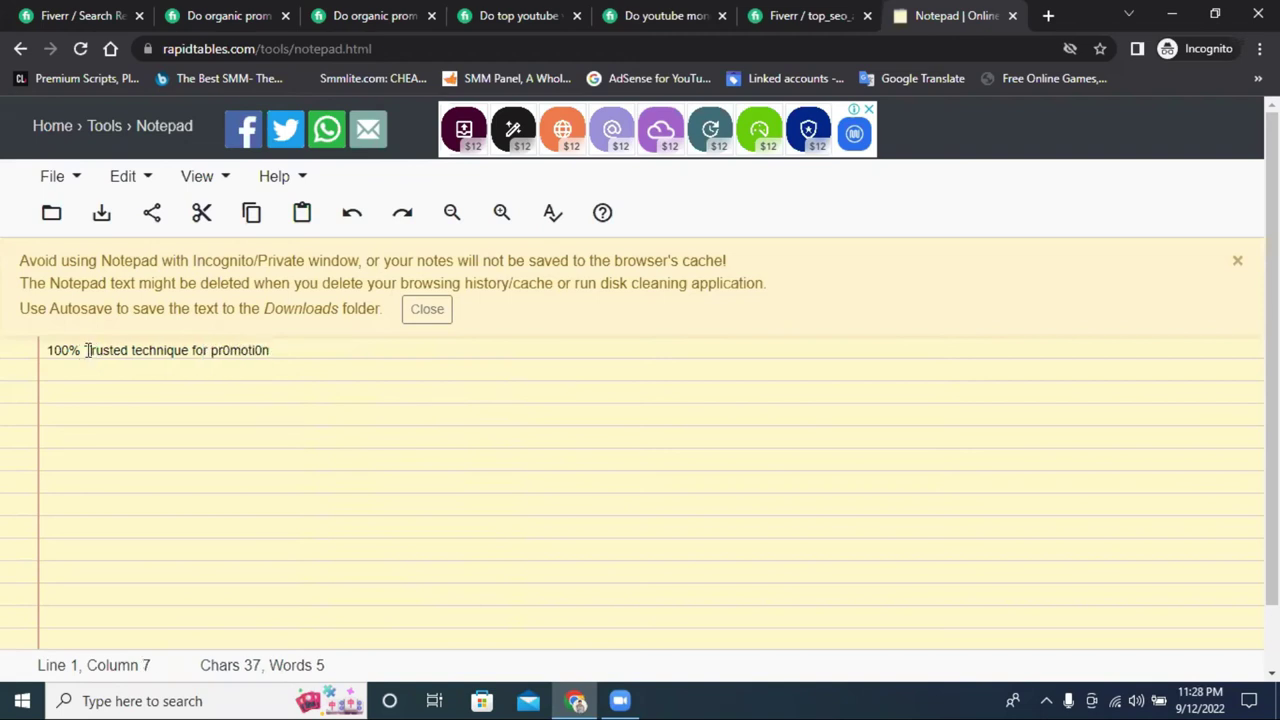
Step: Transfer "100% Trusted technique for pr0moti0n" from the notepad into the gig description as the sixth bullet
{"action": "triple_click", "coordinate": [112, 345]}
{"action": "right_click", "coordinate": [112, 345]}
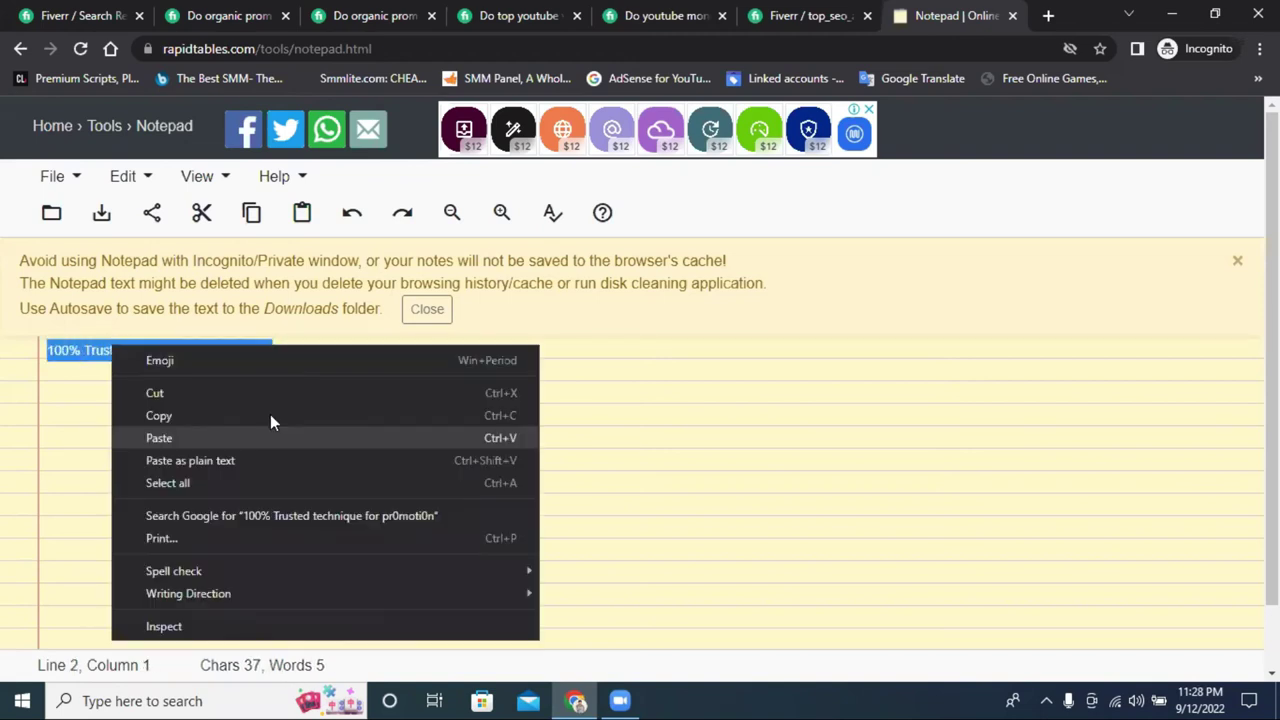
{"action": "left_click", "coordinate": [797, 8]}
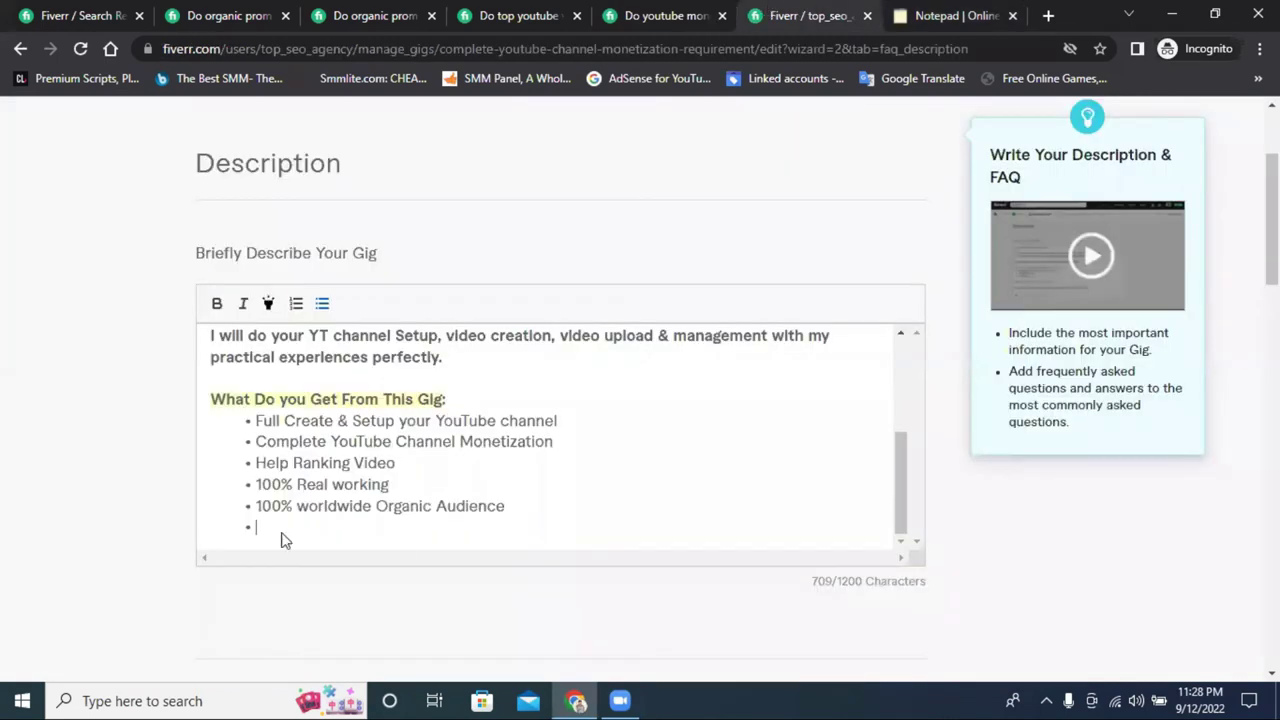
{"action": "left_click", "coordinate": [206, 508]}
{"action": "key", "text": "ctrl+v"}
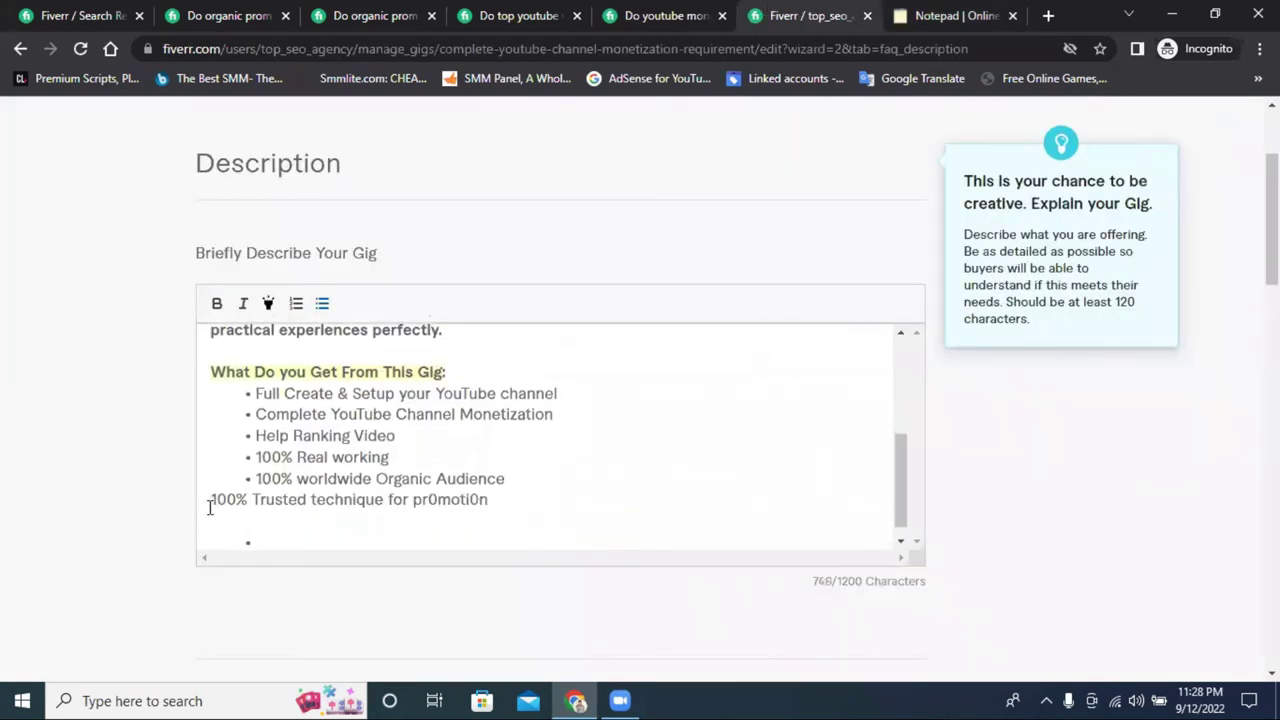
{"action": "left_click", "coordinate": [323, 304]}
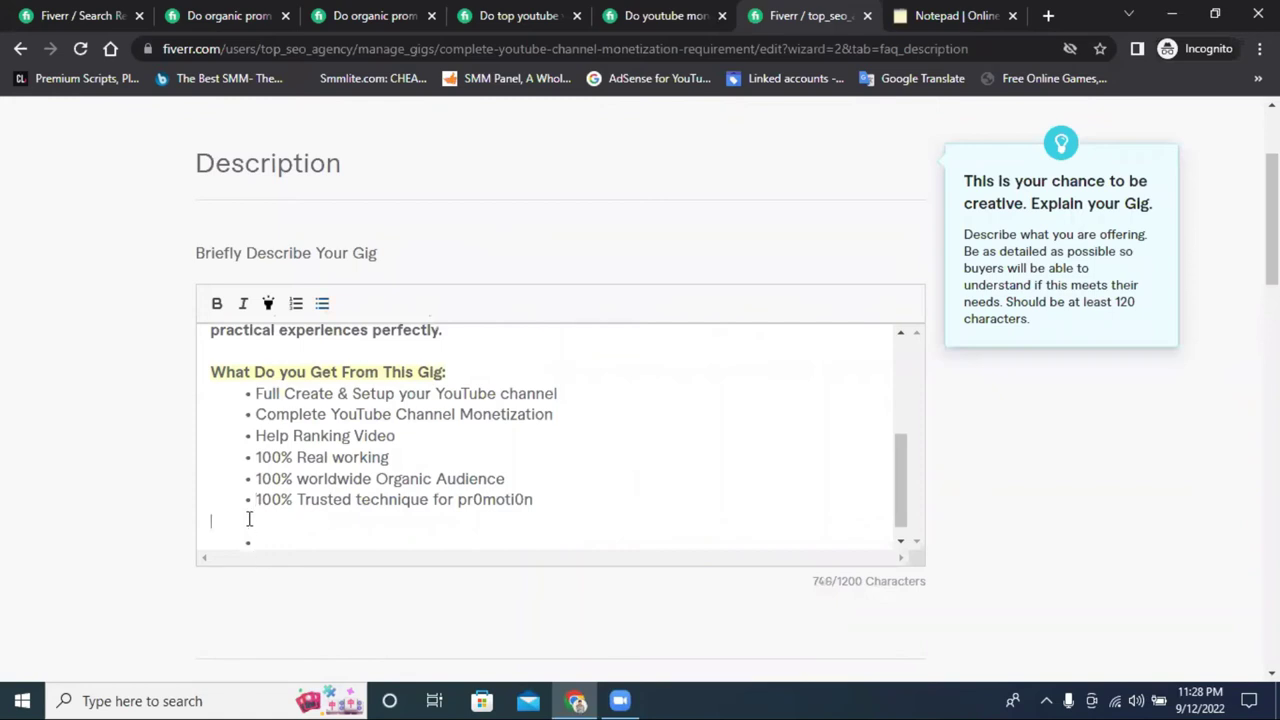
Step: Return to the Fiverr search results and open the $15 organic YouTube channel monetization and promotion gig in a new tab
{"action": "left_click", "coordinate": [378, 15]}
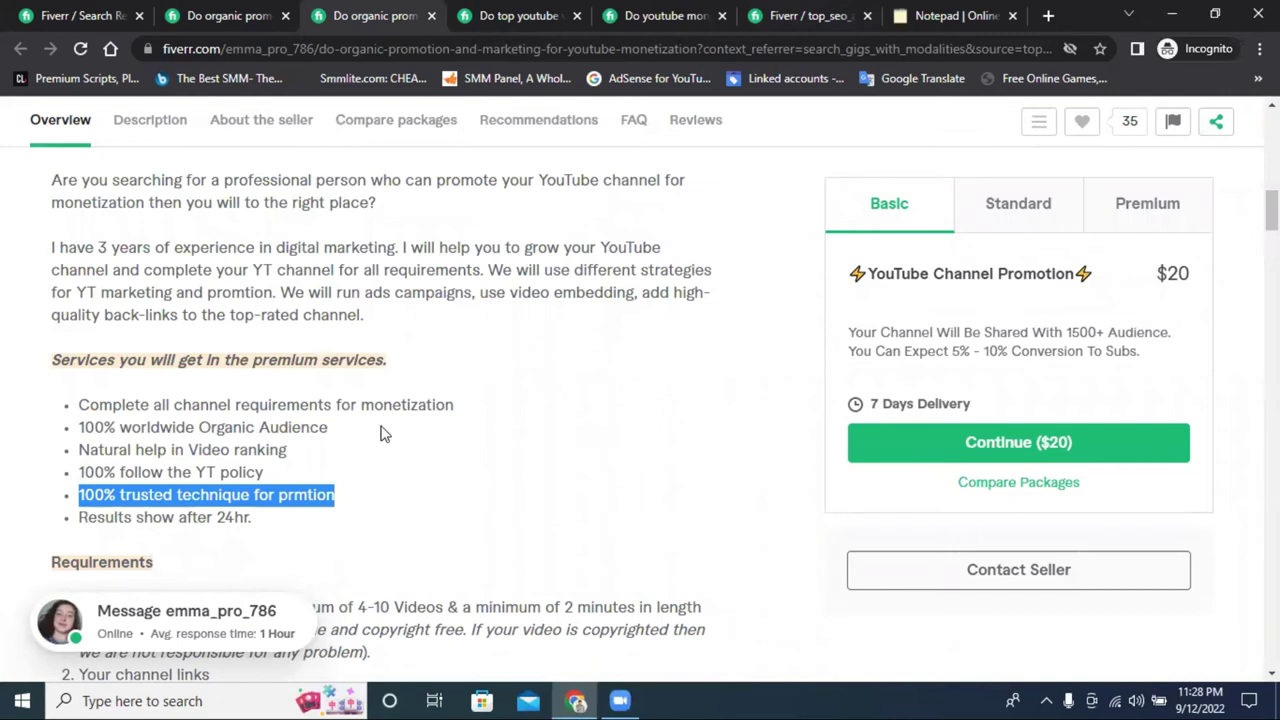
{"action": "key", "text": "ctrl+shift+Tab"}
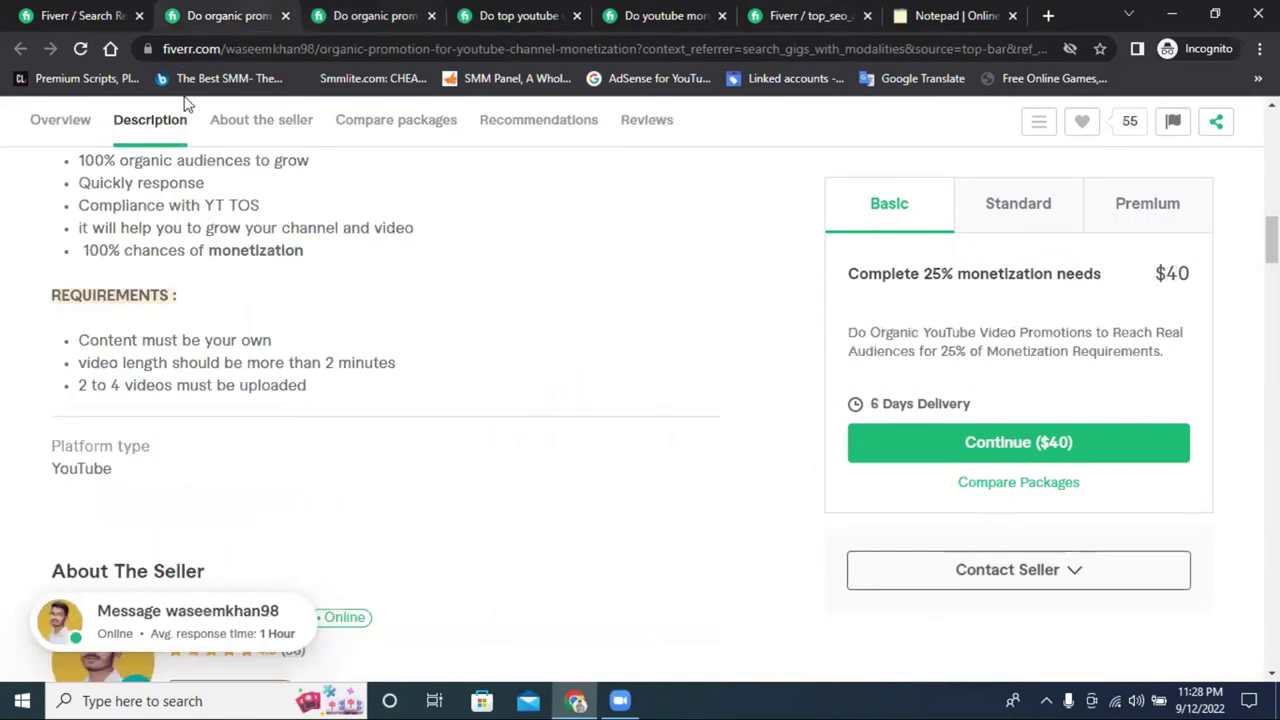
{"action": "key", "text": "ctrl+shift+Tab"}
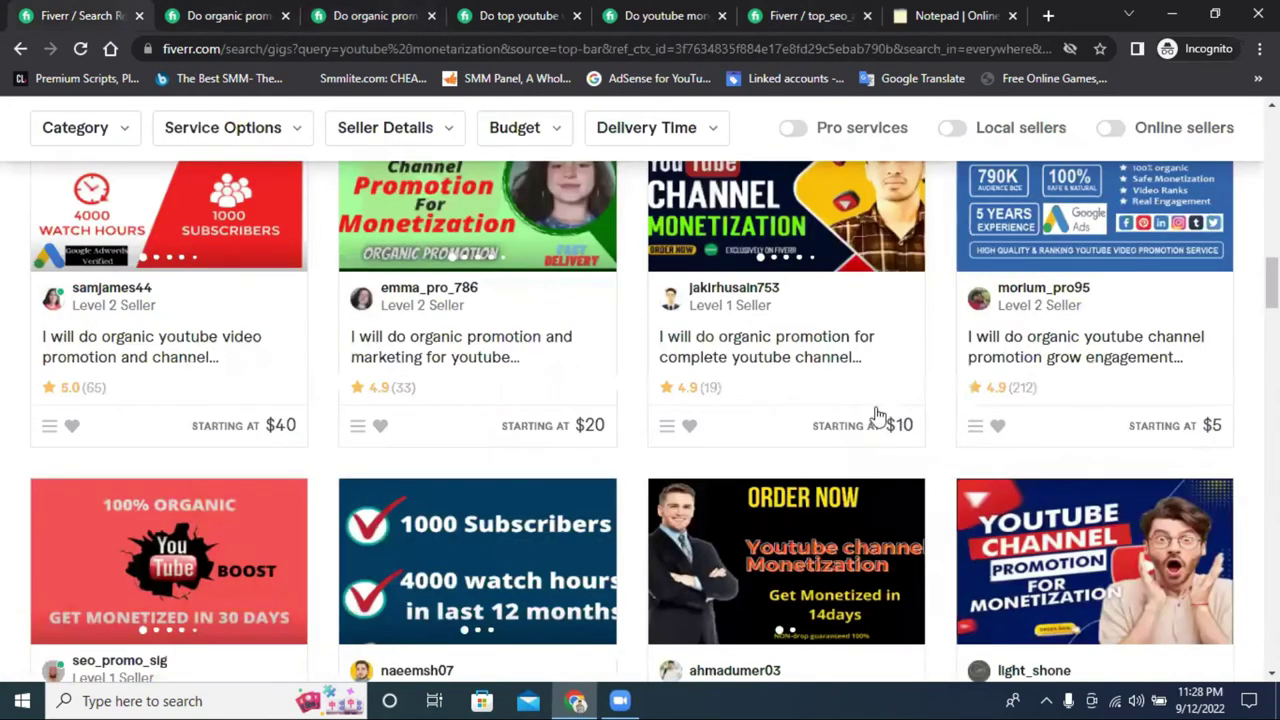
{"action": "scroll", "coordinate": [1040, 355], "scroll_direction": "down", "scroll_amount": 6}
{"action": "right_click", "coordinate": [1040, 347]}
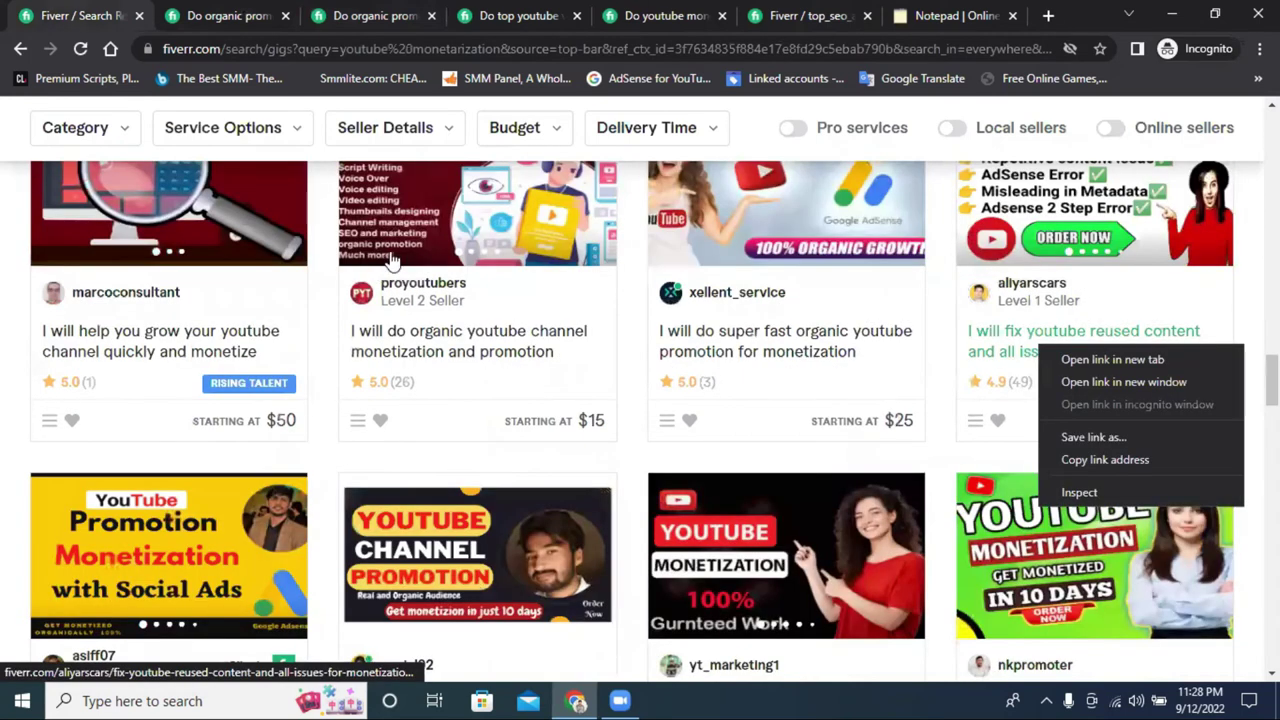
{"action": "left_click", "coordinate": [290, 358]}
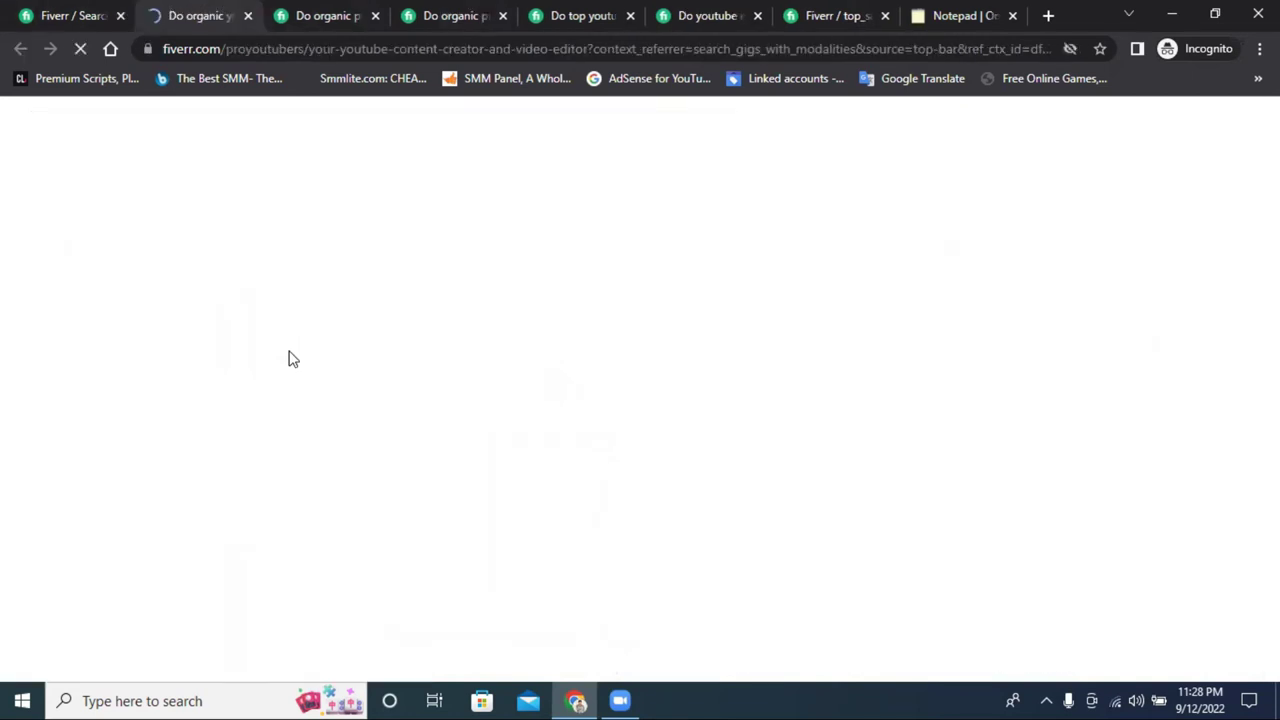
Step: Copy "Improved video SEO ranking" from the Benefits list of the $15 gig
{"action": "scroll", "coordinate": [424, 411], "scroll_direction": "down", "scroll_amount": 8}
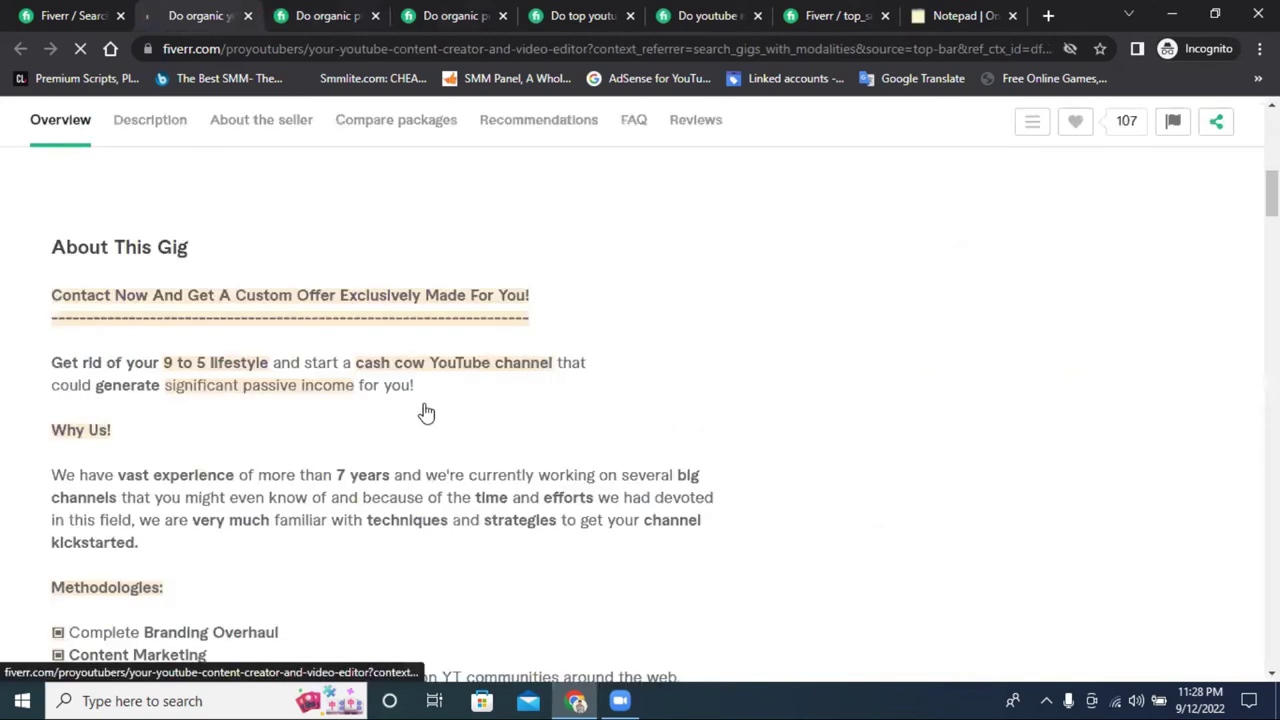
{"action": "scroll", "coordinate": [424, 408], "scroll_direction": "down", "scroll_amount": 3}
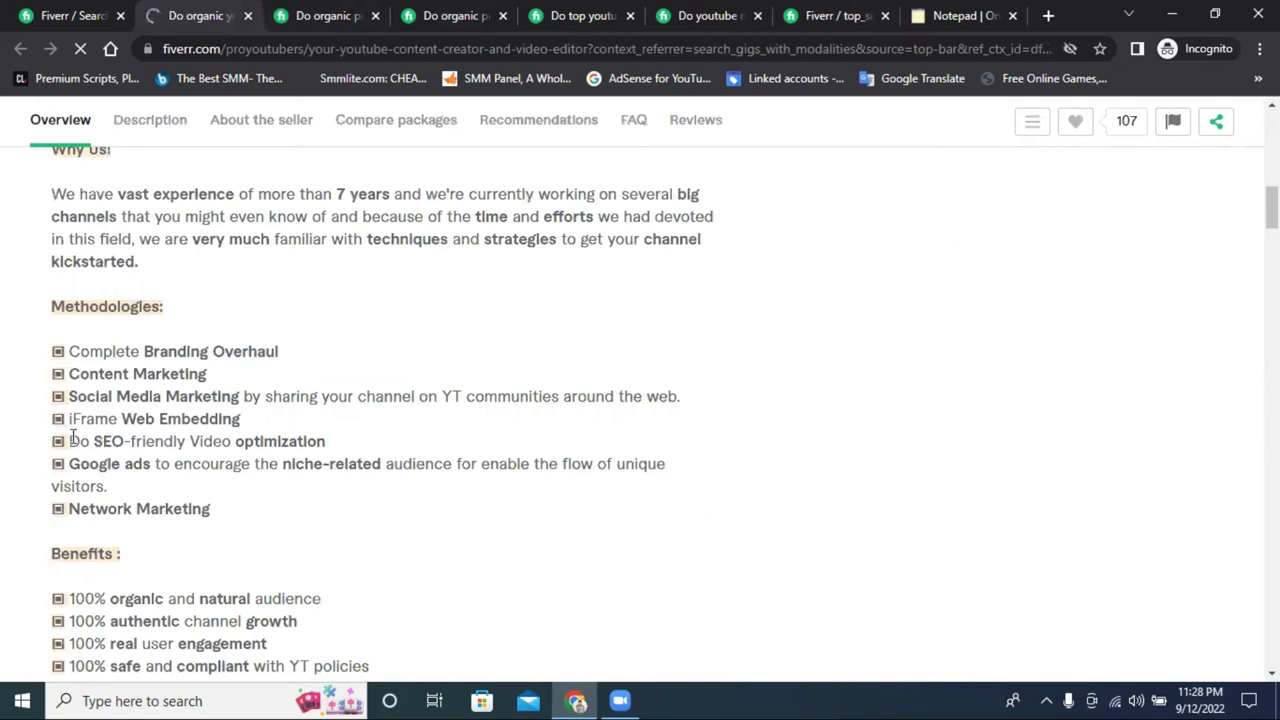
{"action": "scroll", "coordinate": [280, 480], "scroll_direction": "down", "scroll_amount": 1}
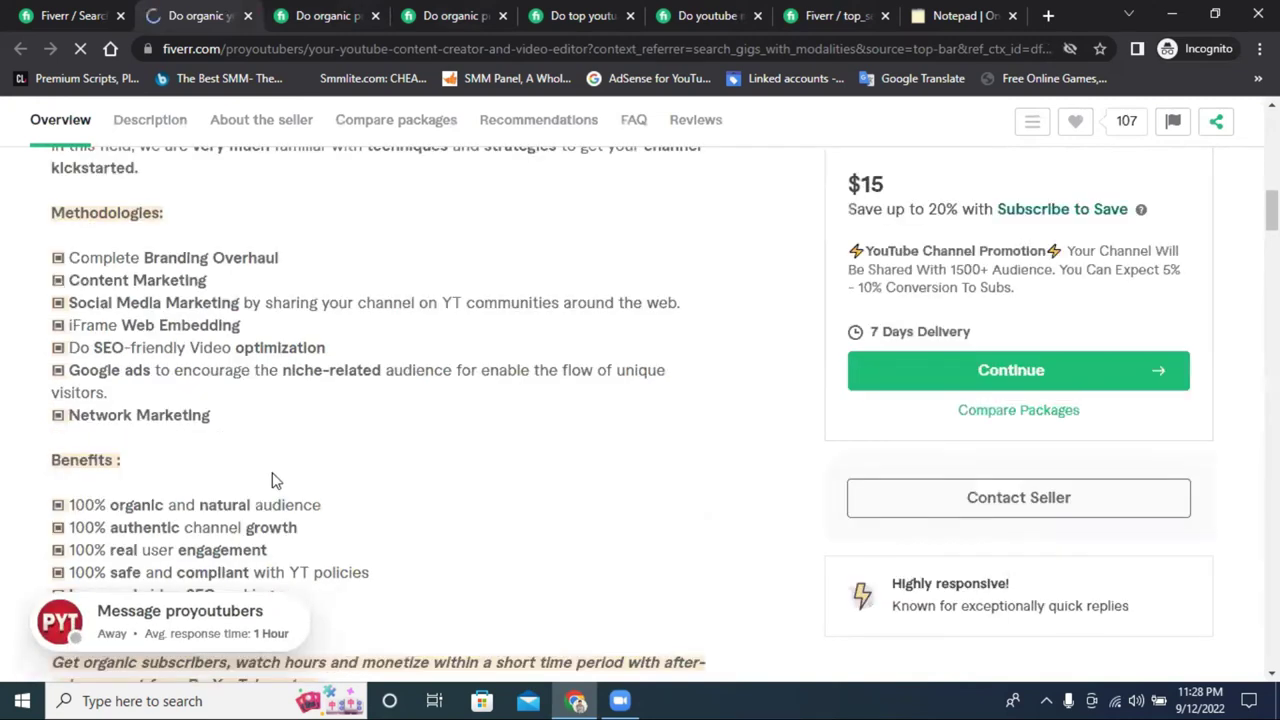
{"action": "scroll", "coordinate": [210, 478], "scroll_direction": "down", "scroll_amount": 1}
{"action": "left_click_drag", "start_coordinate": [110, 456], "coordinate": [257, 455]}
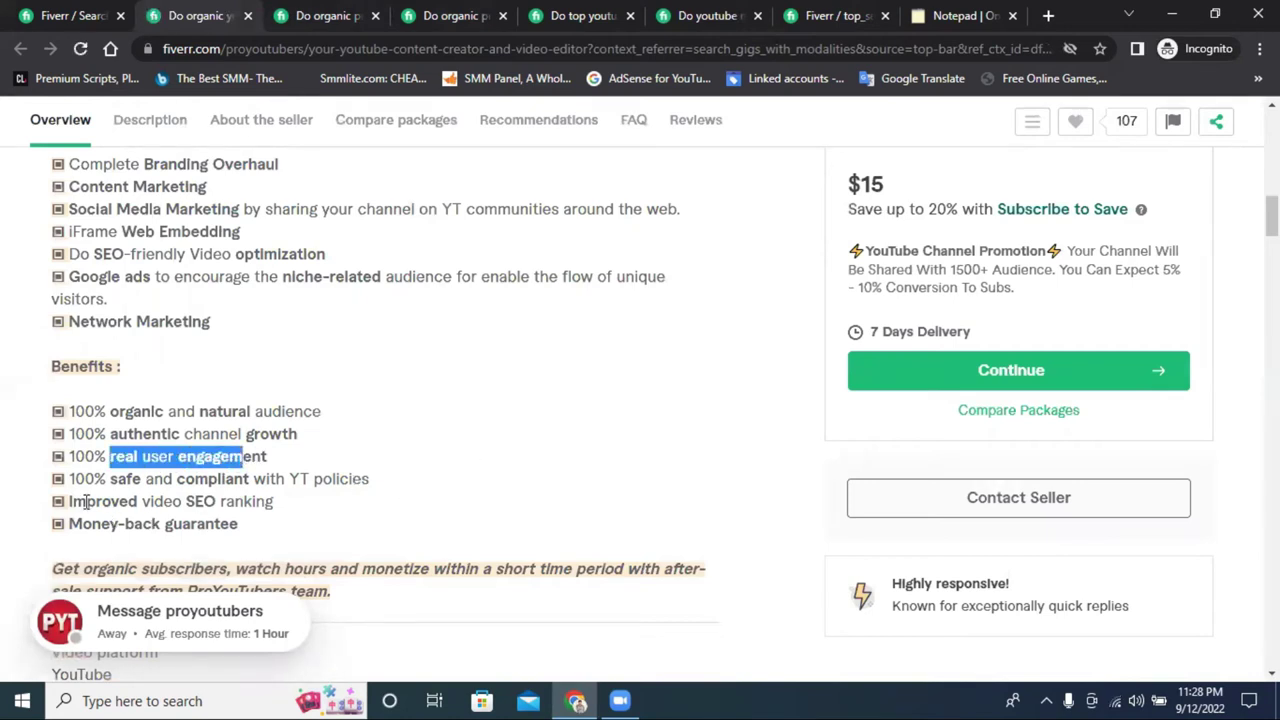
{"action": "left_click_drag", "start_coordinate": [272, 503], "coordinate": [68, 500]}
{"action": "key", "text": "ctrl+c"}
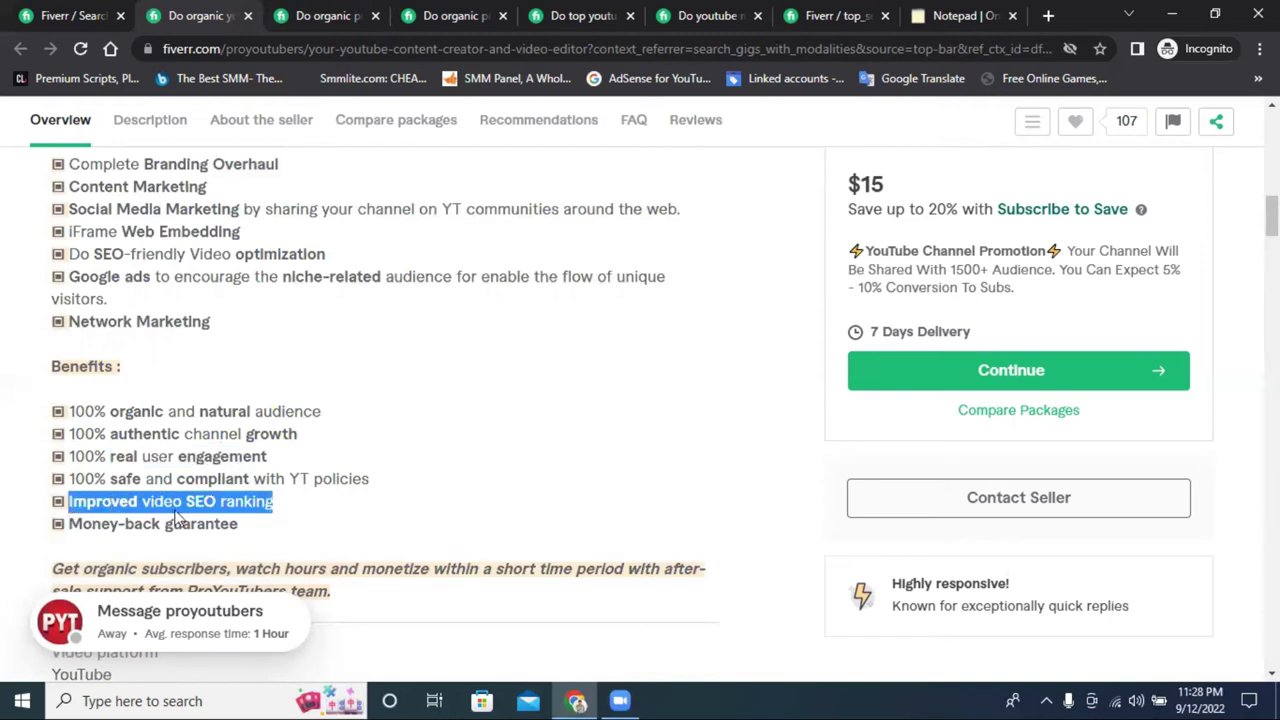
{"action": "left_click", "coordinate": [331, 512]}
{"action": "left_click_drag", "start_coordinate": [285, 506], "coordinate": [73, 508]}
Step: Replace the previous line in the online notepad with "Improved video SEO ranking" and take the plain text from there
{"action": "left_click", "coordinate": [942, 14]}
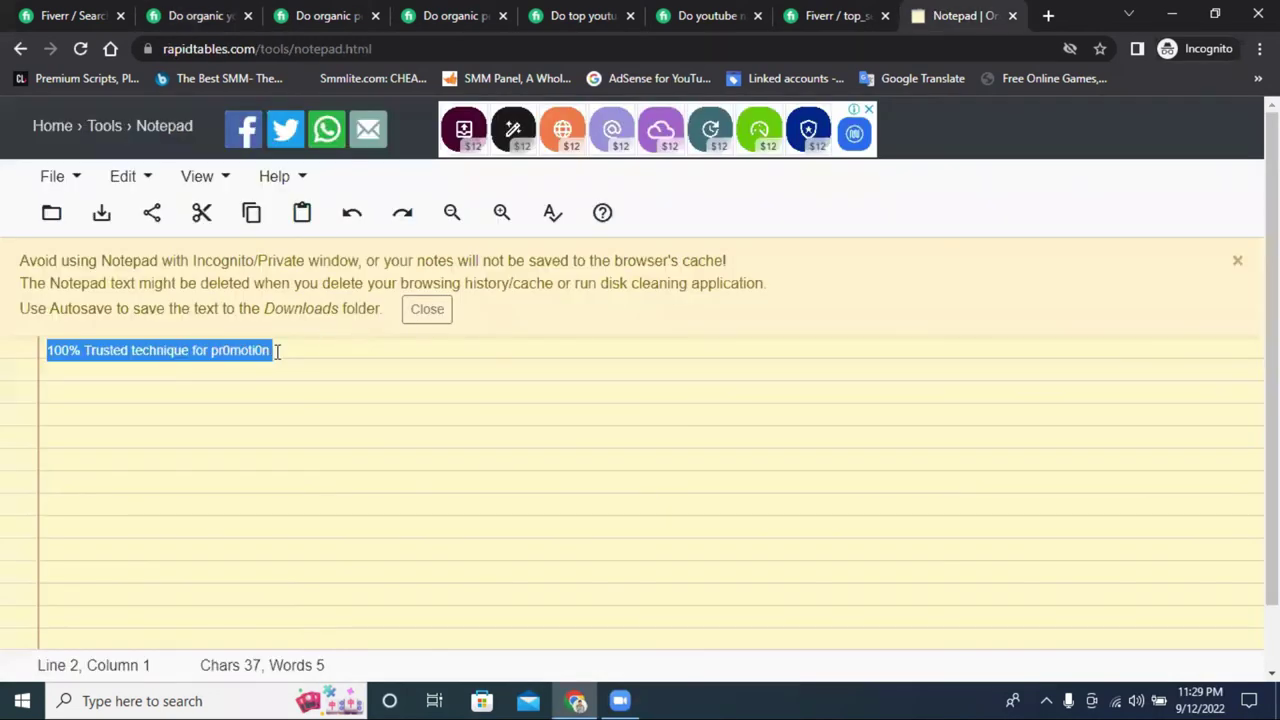
{"action": "key", "text": "ctrl+v"}
{"action": "key", "text": "ctrl+a"}
{"action": "right_click", "coordinate": [193, 354]}
Step: Add "Improved video SEO ranking" to the gig description as the seventh bullet and start an empty eighth bullet
{"action": "left_click", "coordinate": [486, 12]}
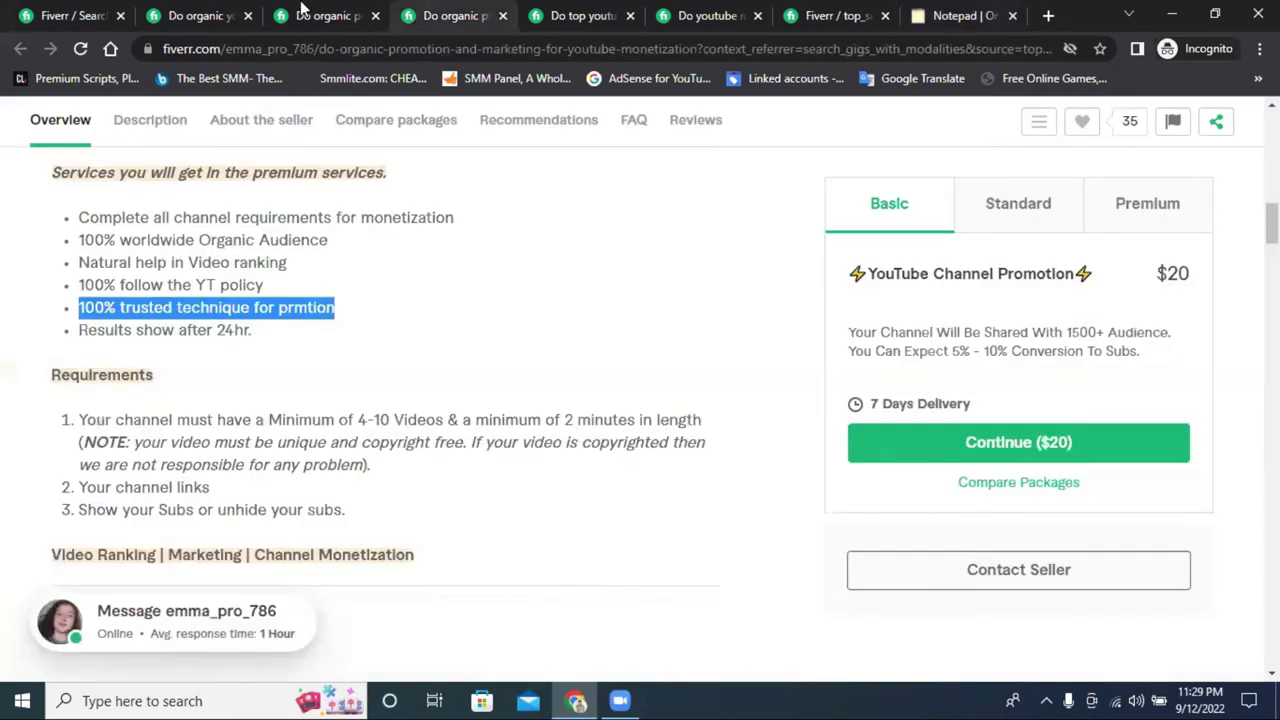
{"action": "key", "text": "ctrl+shift+Tab"}
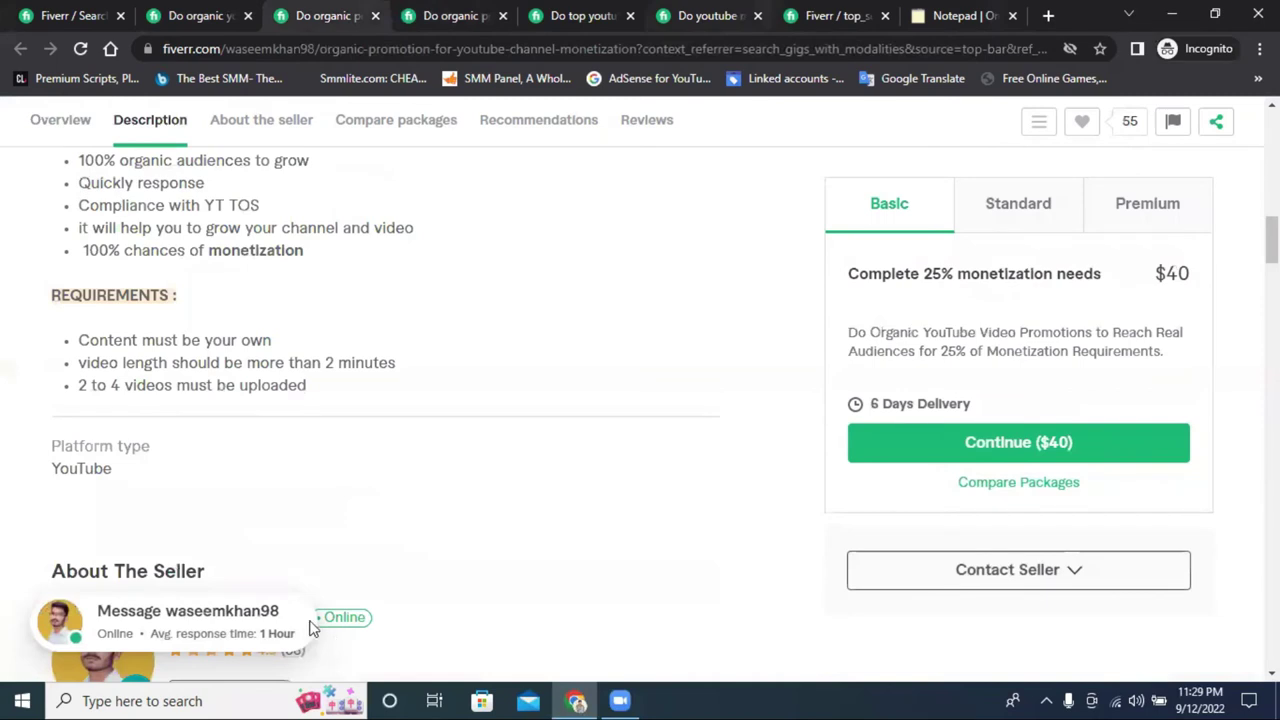
{"action": "key", "text": "ctrl+7"}
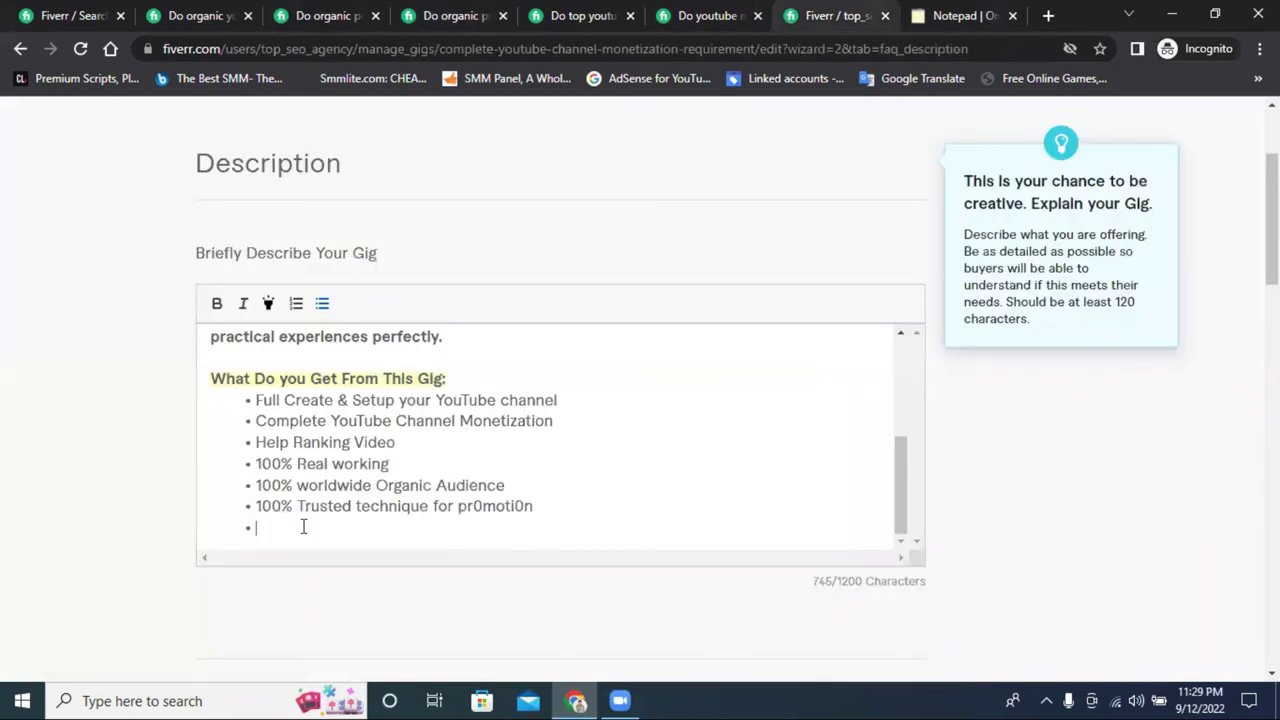
{"action": "key", "text": "ctrl+v"}
{"action": "key", "text": "Return"}
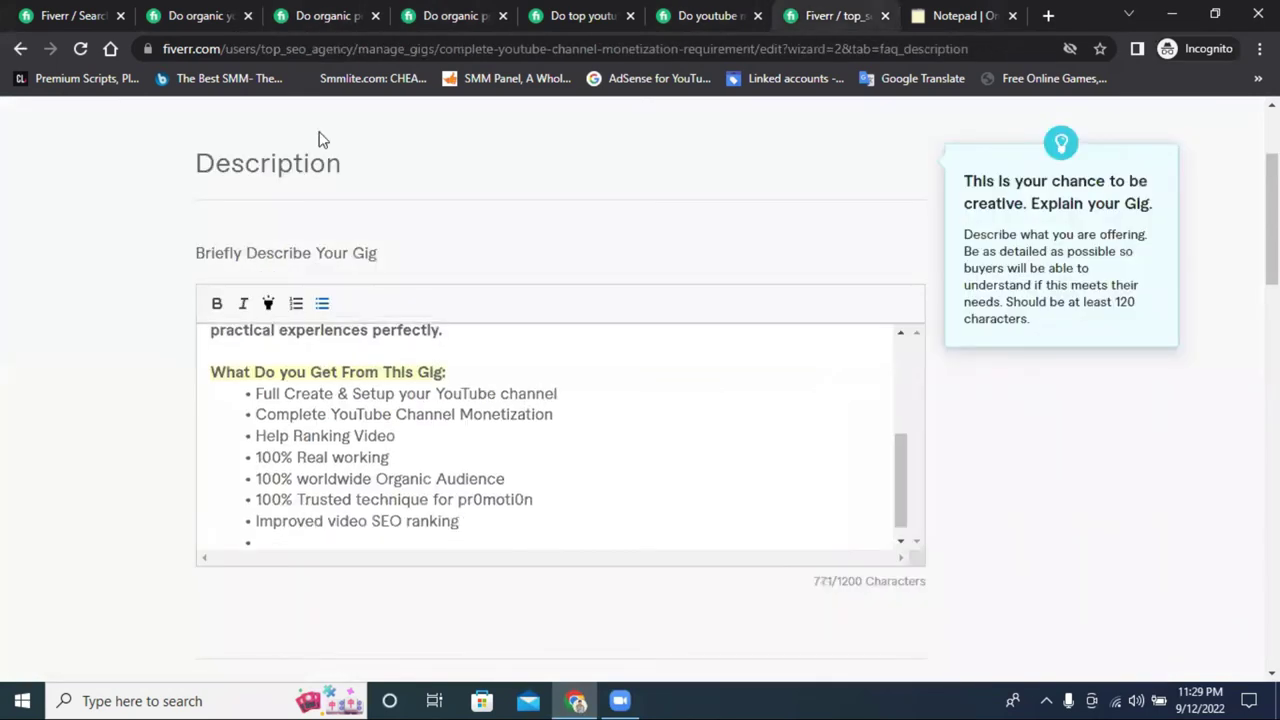
Step: Copy "Money-back guarantee" from the $15 gig's Benefits list and pass it through the online notepad as plain text
{"action": "key", "text": "ctrl+2"}
{"action": "left_click_drag", "start_coordinate": [244, 526], "coordinate": [62, 523]}
{"action": "right_click", "coordinate": [136, 530]}
{"action": "left_click", "coordinate": [141, 546]}
{"action": "key", "text": "ctrl+8"}
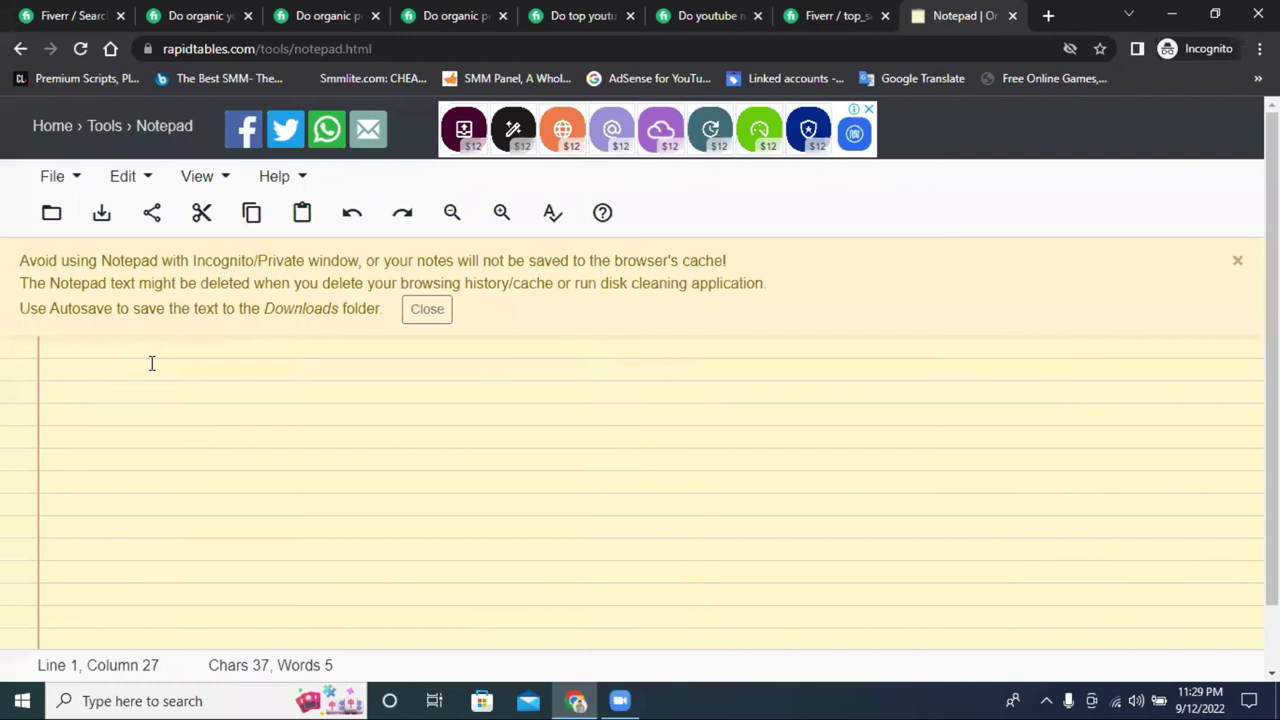
{"action": "right_click", "coordinate": [101, 343]}
{"action": "left_click", "coordinate": [196, 496]}
{"action": "triple_click", "coordinate": [101, 345]}
{"action": "right_click", "coordinate": [206, 355]}
{"action": "left_click", "coordinate": [150, 391]}
Step: Insert "Money-back guarantee" into the gig description as the eighth bullet
{"action": "key", "text": "ctrl+7"}
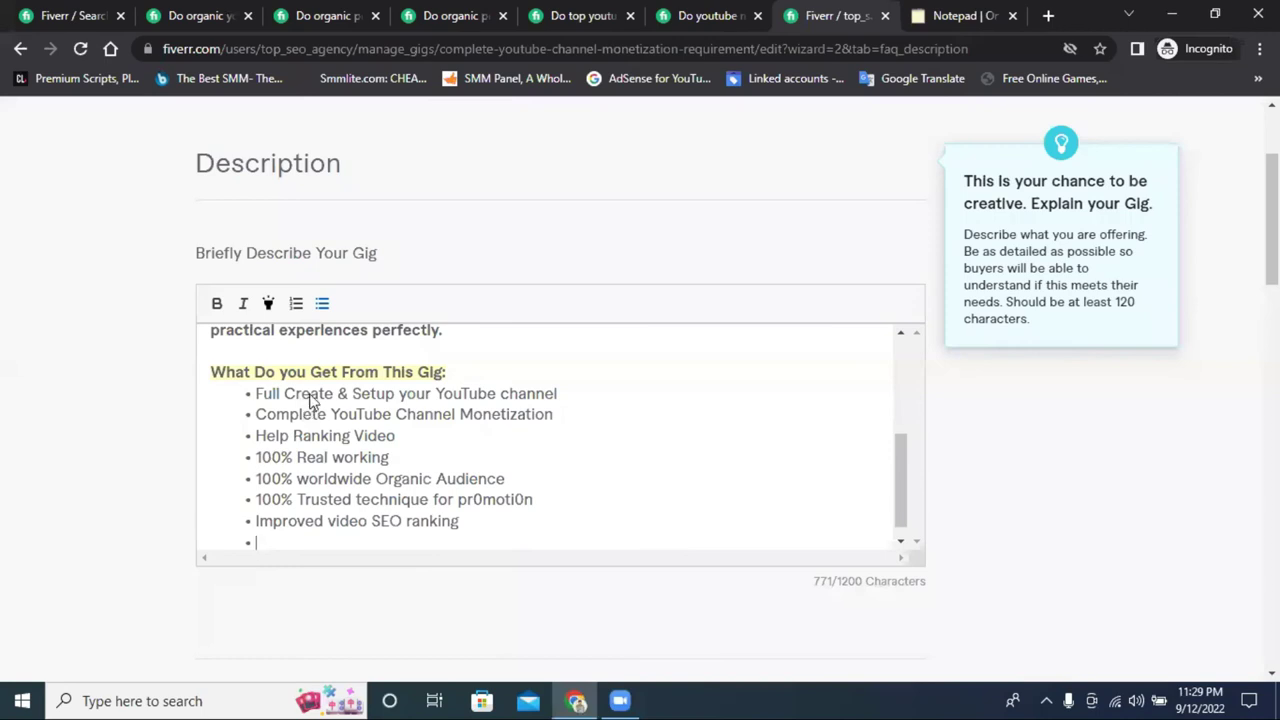
{"action": "key", "text": "shift+F10"}
{"action": "key", "text": "Return"}
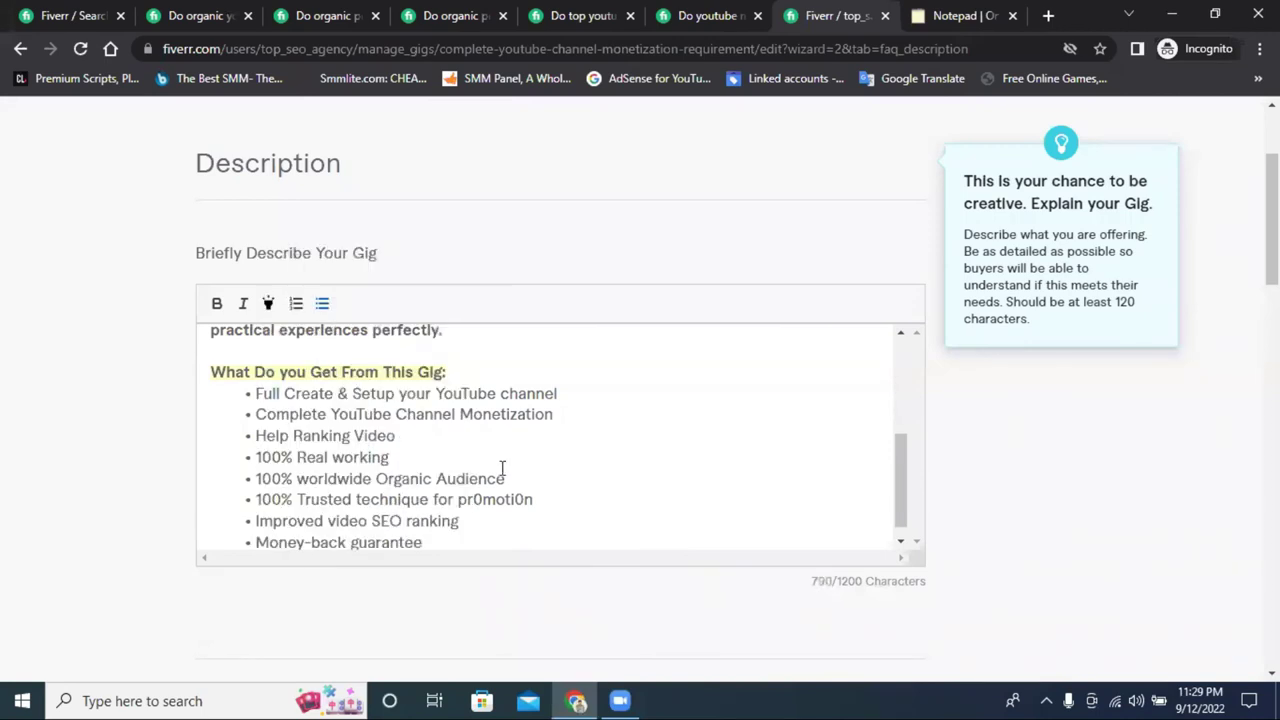
{"action": "scroll", "coordinate": [502, 468], "scroll_direction": "down", "scroll_amount": 1}
{"action": "scroll", "coordinate": [474, 434], "scroll_direction": "down", "scroll_amount": 1}
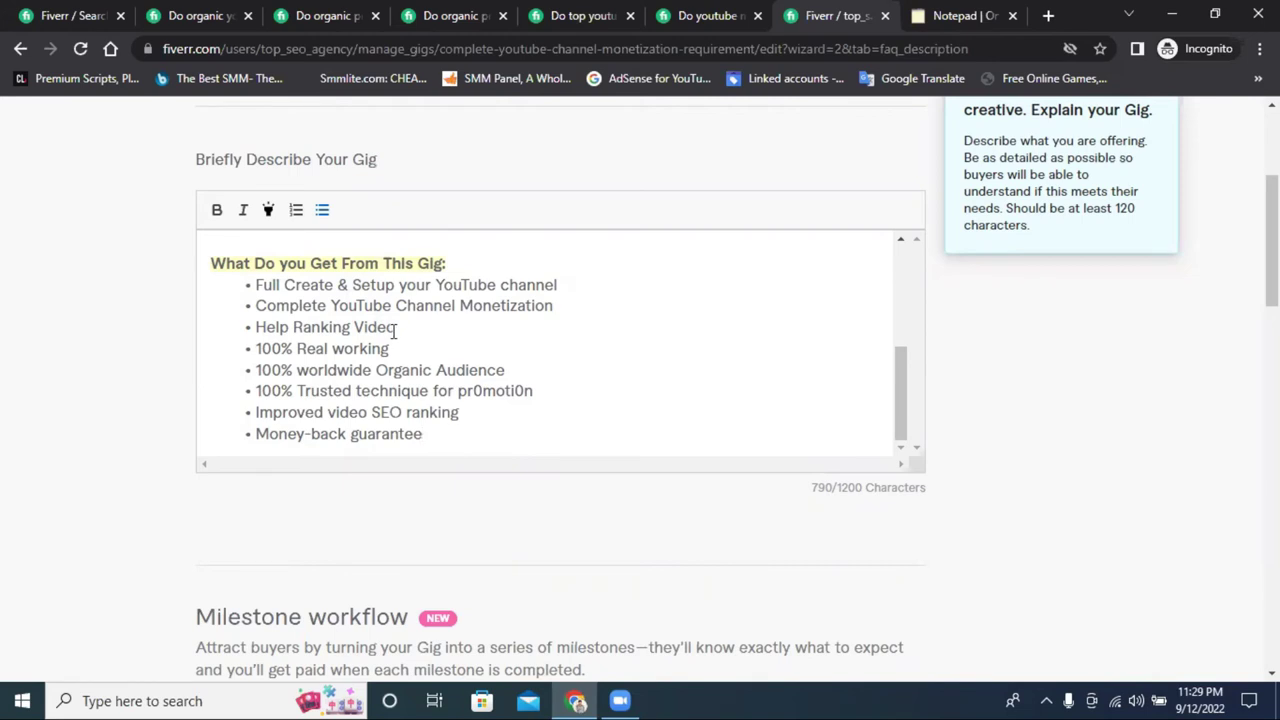
Step: Replace the "Money-back guarantee" bullet text with "keyword setup your channel" and start an empty ninth bullet
{"action": "triple_click", "coordinate": [367, 441]}
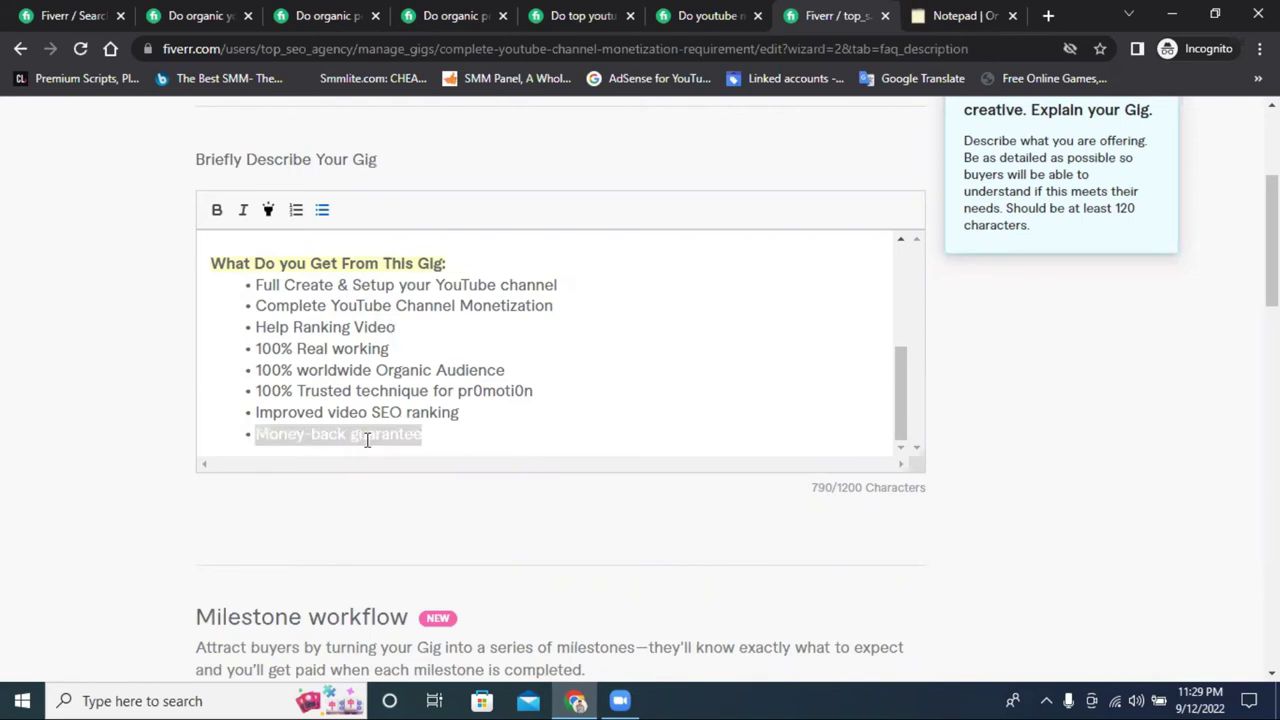
{"action": "key", "text": "BackSpace"}
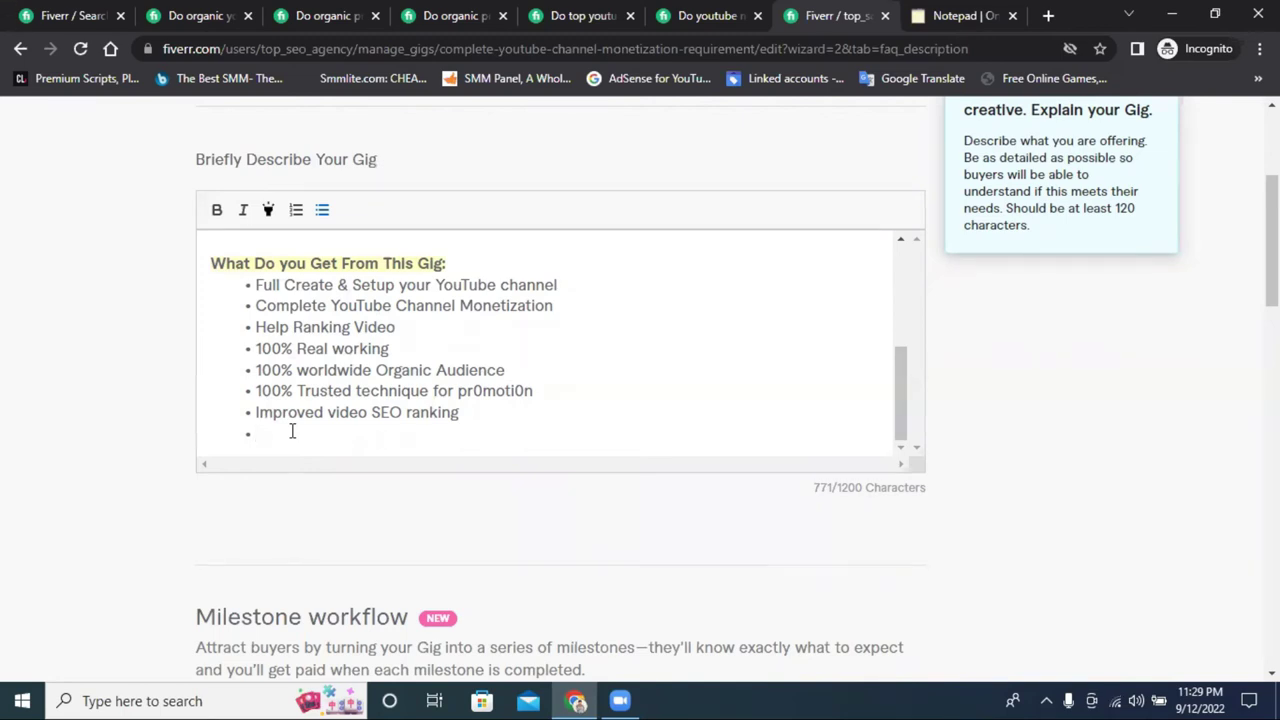
{"action": "type", "text": "keyword set"}
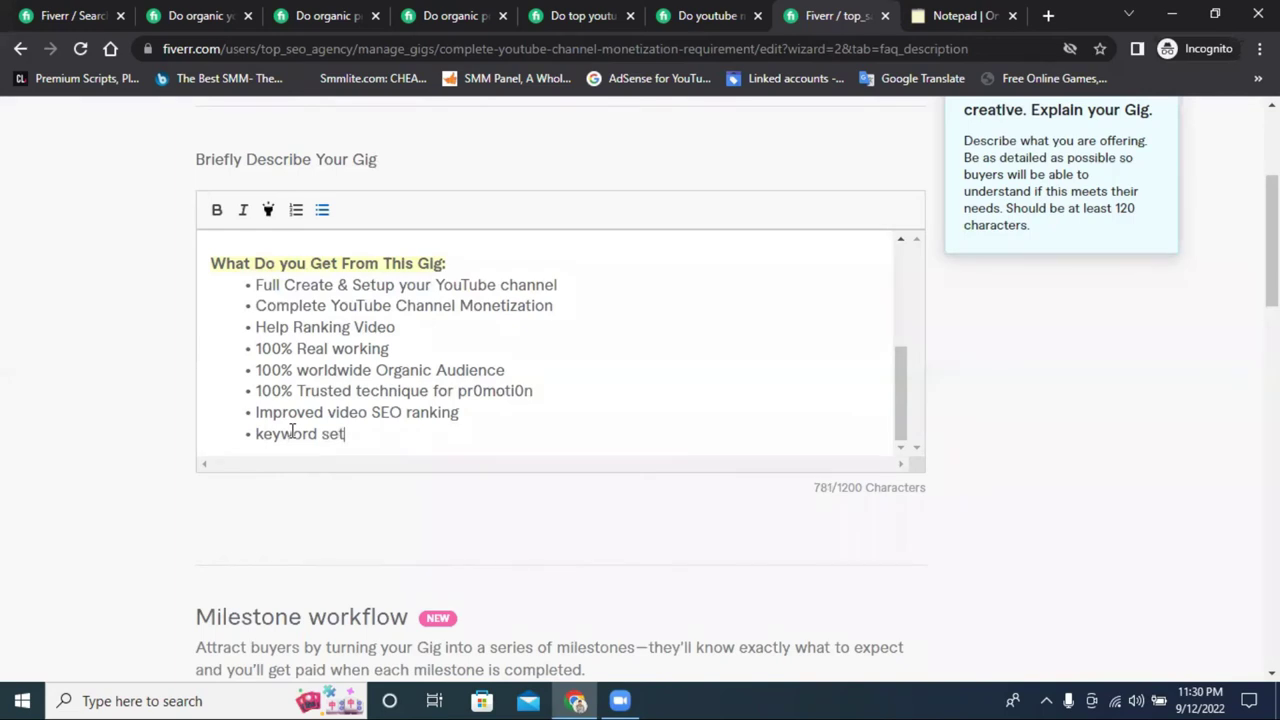
{"action": "type", "text": "up your channel"}
{"action": "key", "text": "Return"}
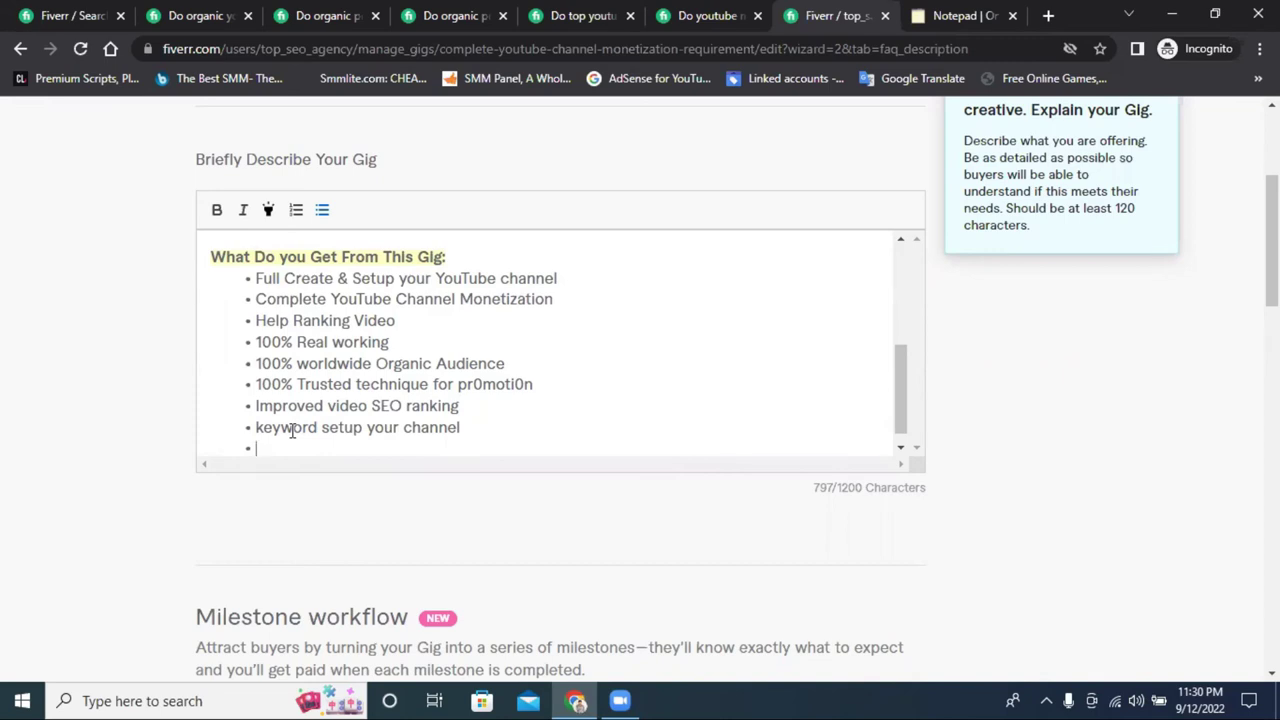
Step: Check the competitor gigs for another benefit and copy "Real and Organic Engagement" from the Gig Benefits list offering a lifetime guarantee
{"action": "left_click", "coordinate": [320, 15]}
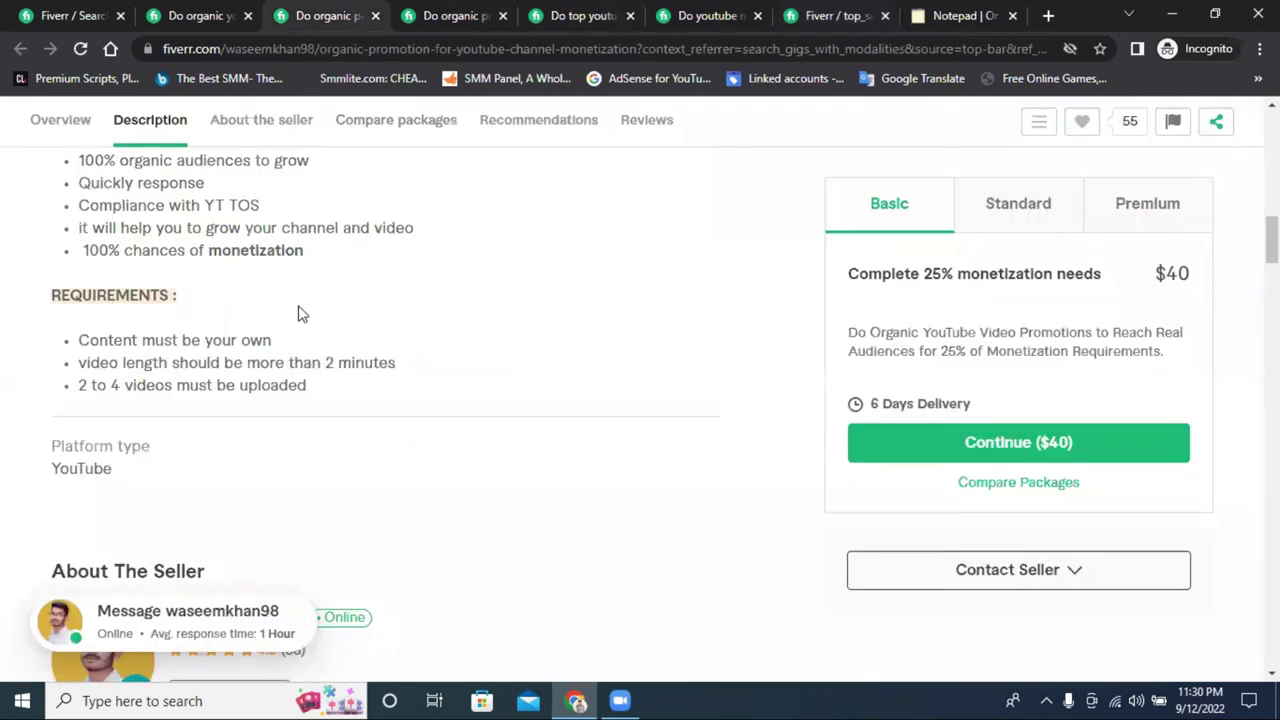
{"action": "scroll", "coordinate": [300, 312], "scroll_direction": "up", "scroll_amount": 3}
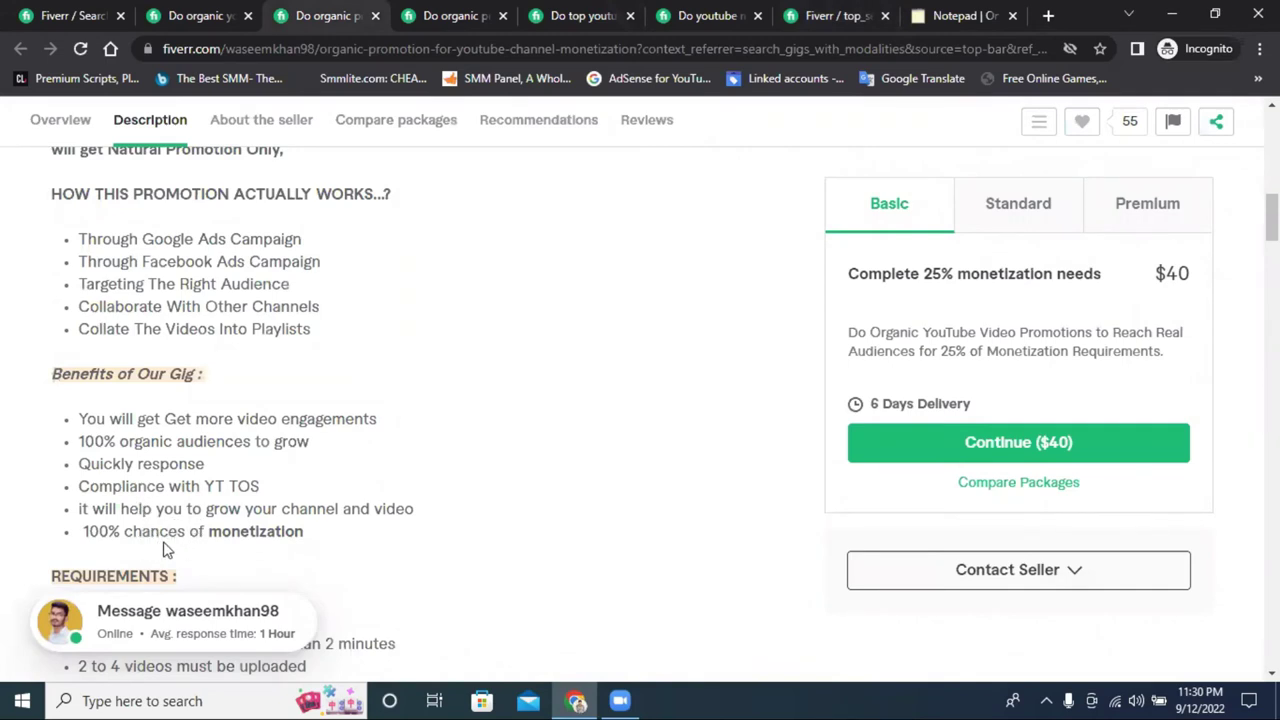
{"action": "scroll", "coordinate": [160, 420], "scroll_direction": "up", "scroll_amount": 1}
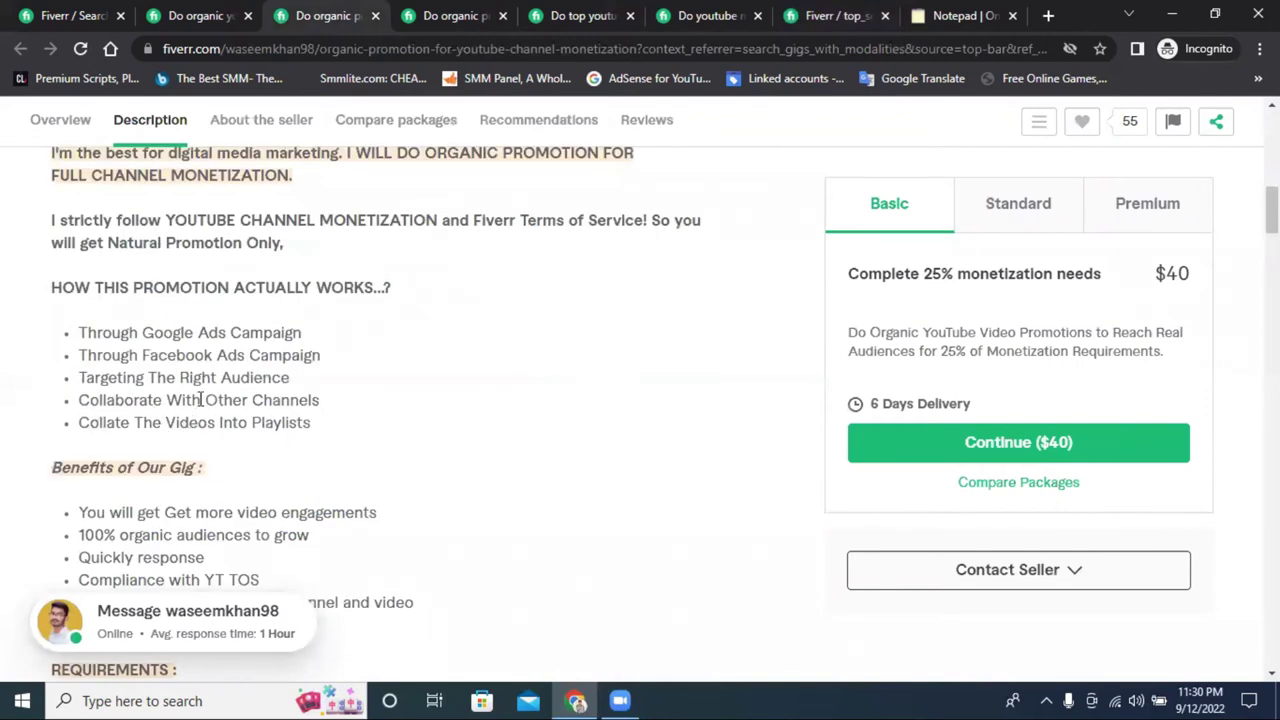
{"action": "left_click", "coordinate": [435, 8]}
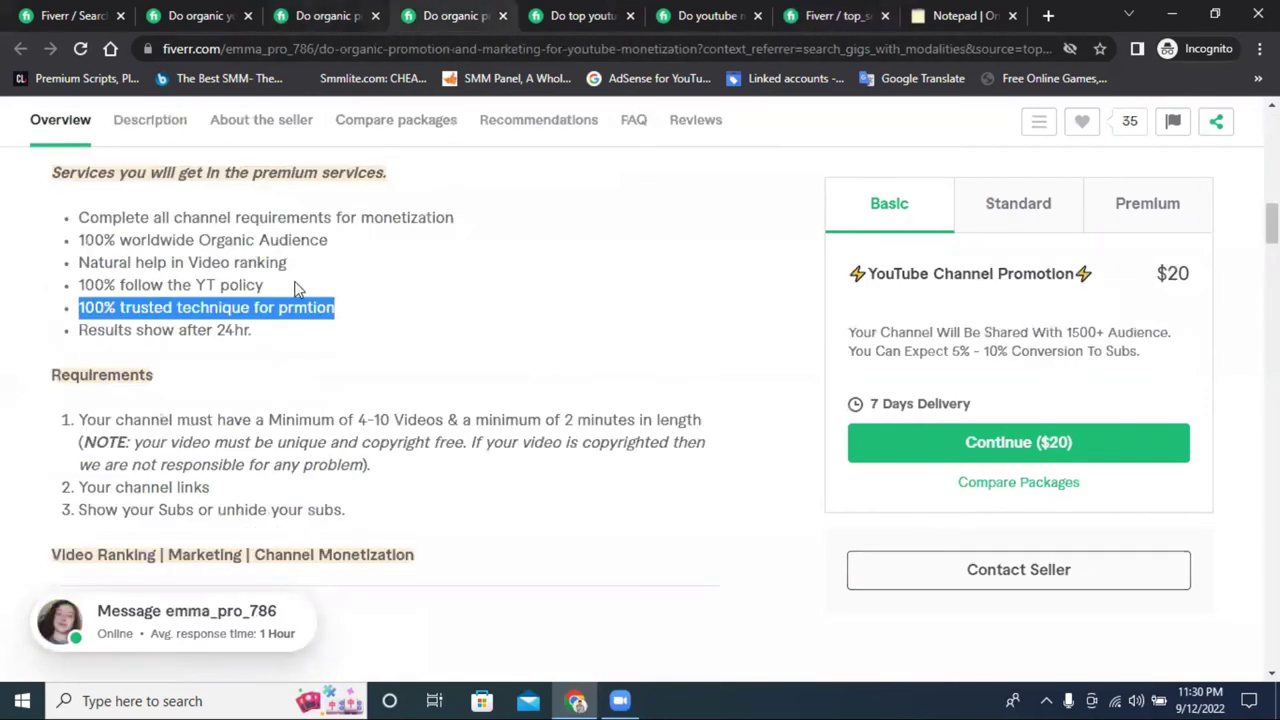
{"action": "left_click", "coordinate": [540, 12]}
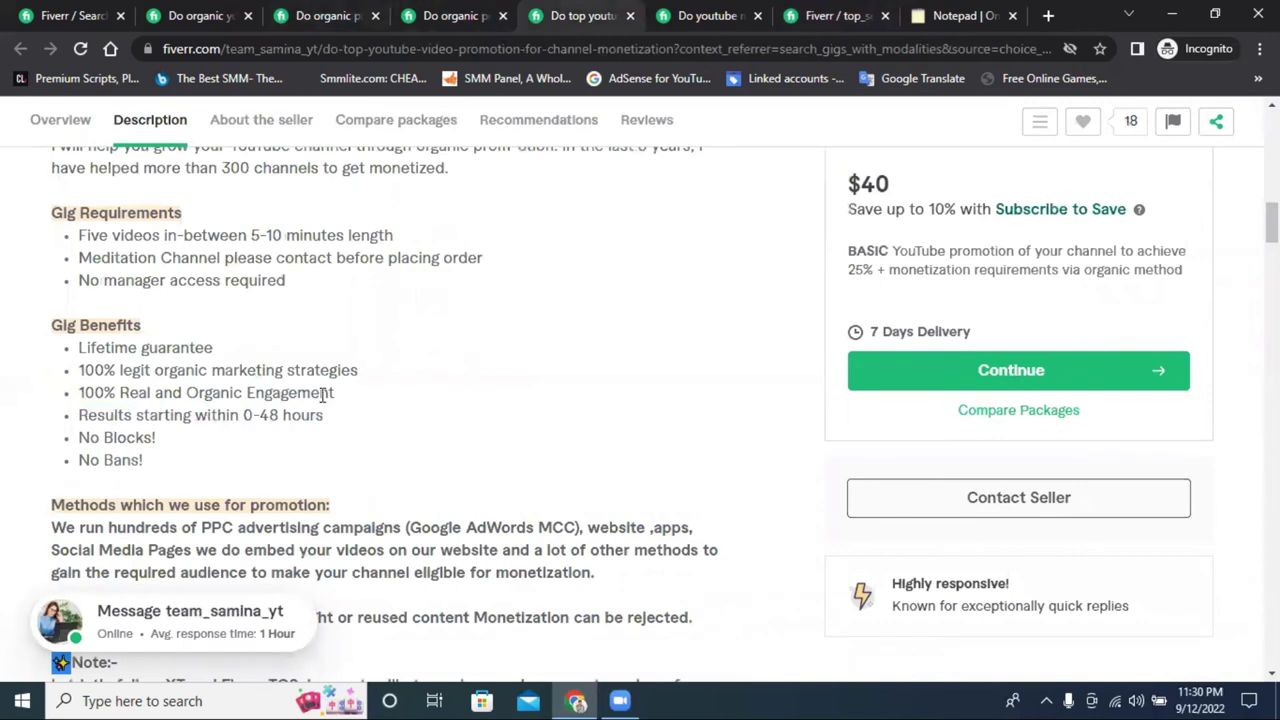
{"action": "left_click_drag", "start_coordinate": [336, 396], "coordinate": [120, 398]}
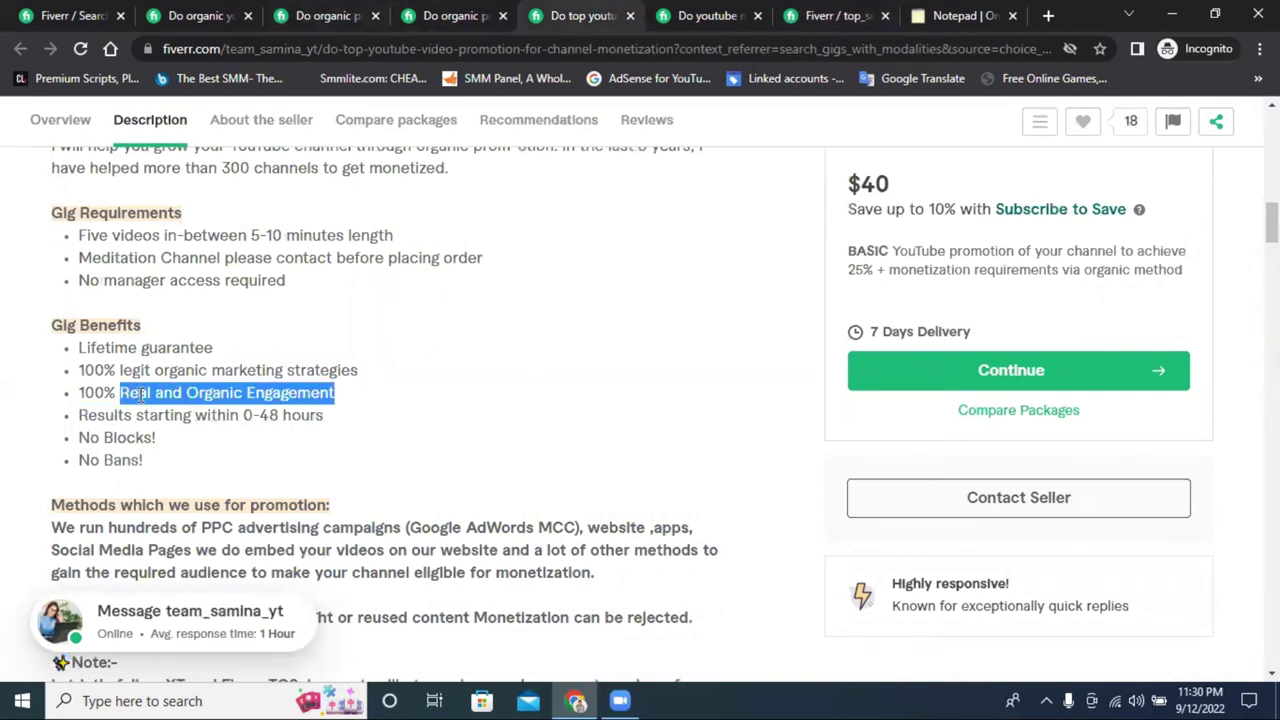
{"action": "right_click", "coordinate": [141, 396]}
{"action": "left_click", "coordinate": [244, 404]}
Step: Put "Real and Organic Engagement" into the empty online notepad and take the plain text from there
{"action": "left_click", "coordinate": [930, 16]}
{"action": "right_click", "coordinate": [284, 337]}
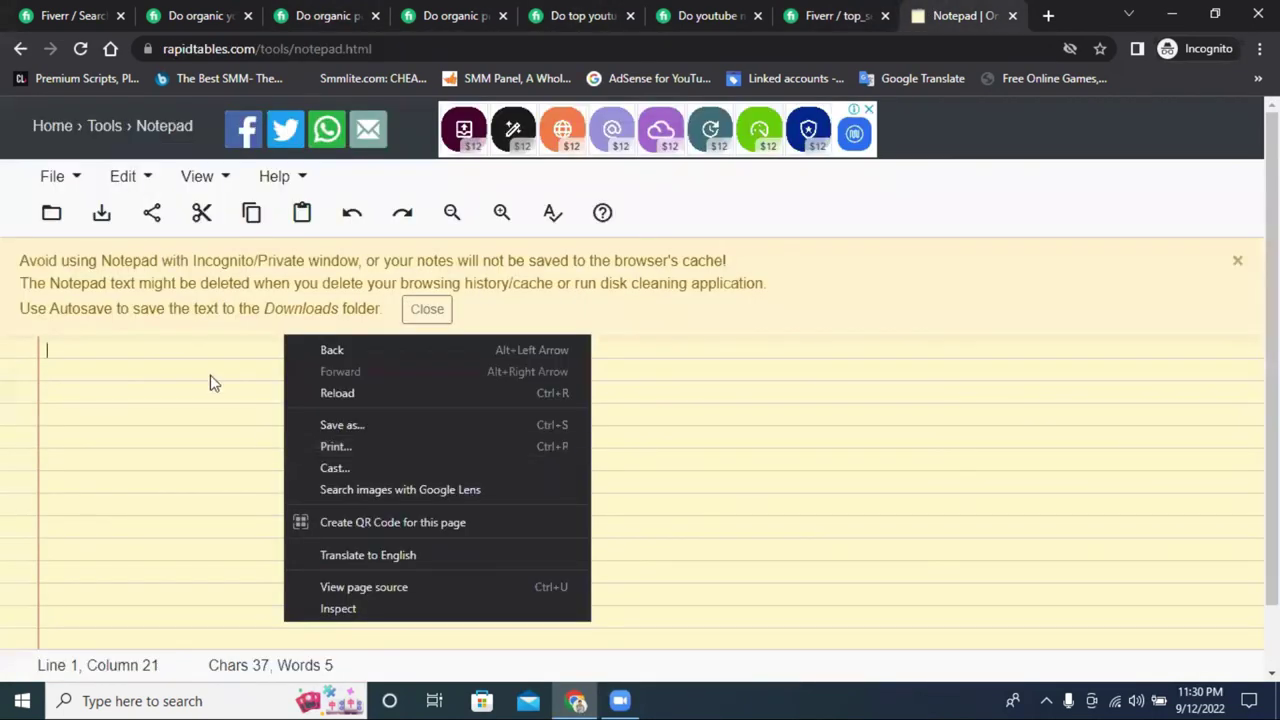
{"action": "left_click", "coordinate": [195, 355]}
{"action": "right_click", "coordinate": [195, 350]}
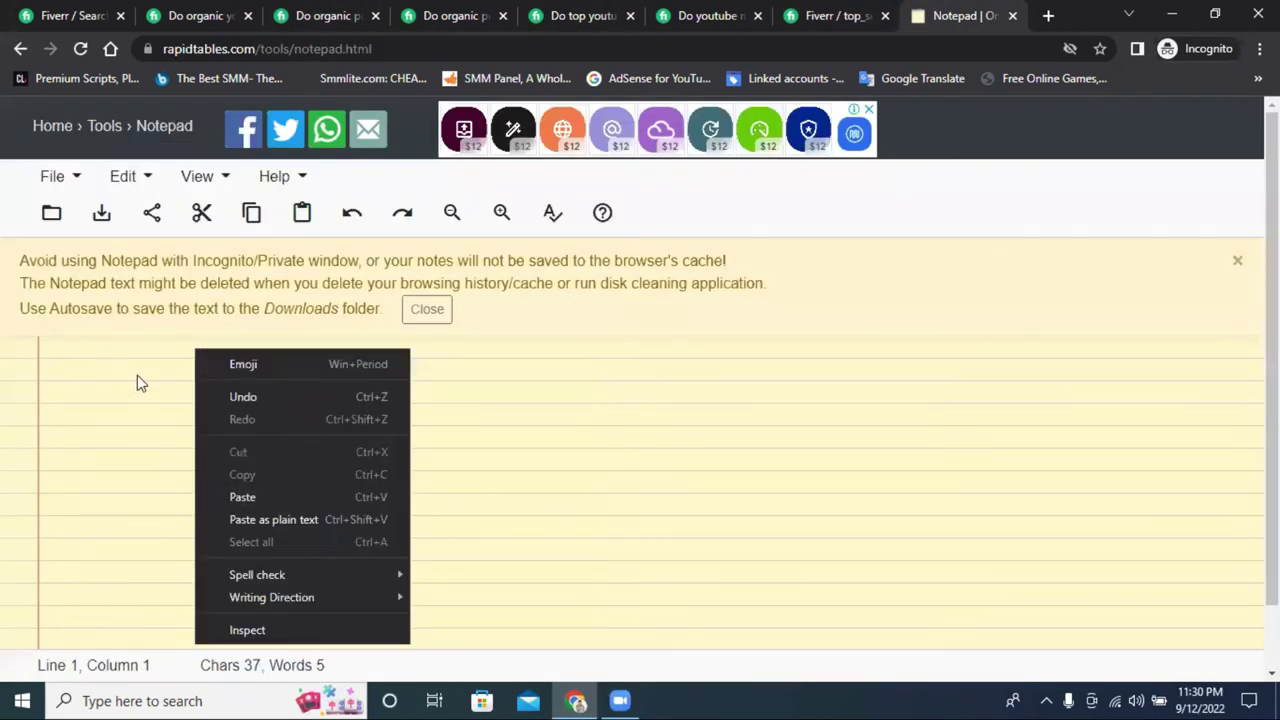
{"action": "left_click", "coordinate": [248, 496]}
{"action": "triple_click", "coordinate": [140, 366]}
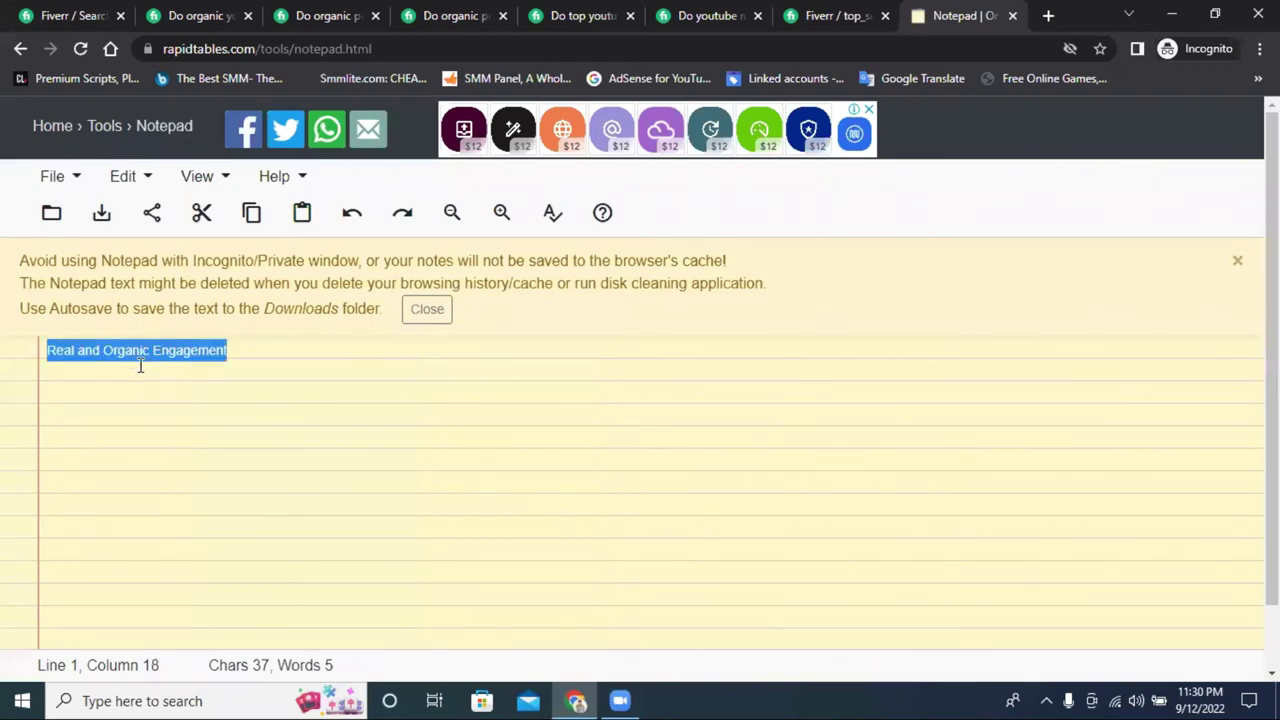
{"action": "right_click", "coordinate": [140, 366]}
{"action": "left_click", "coordinate": [206, 405]}
Step: Add "Real and Organic Engagement" to the gig description as the ninth bullet
{"action": "left_click", "coordinate": [705, 15]}
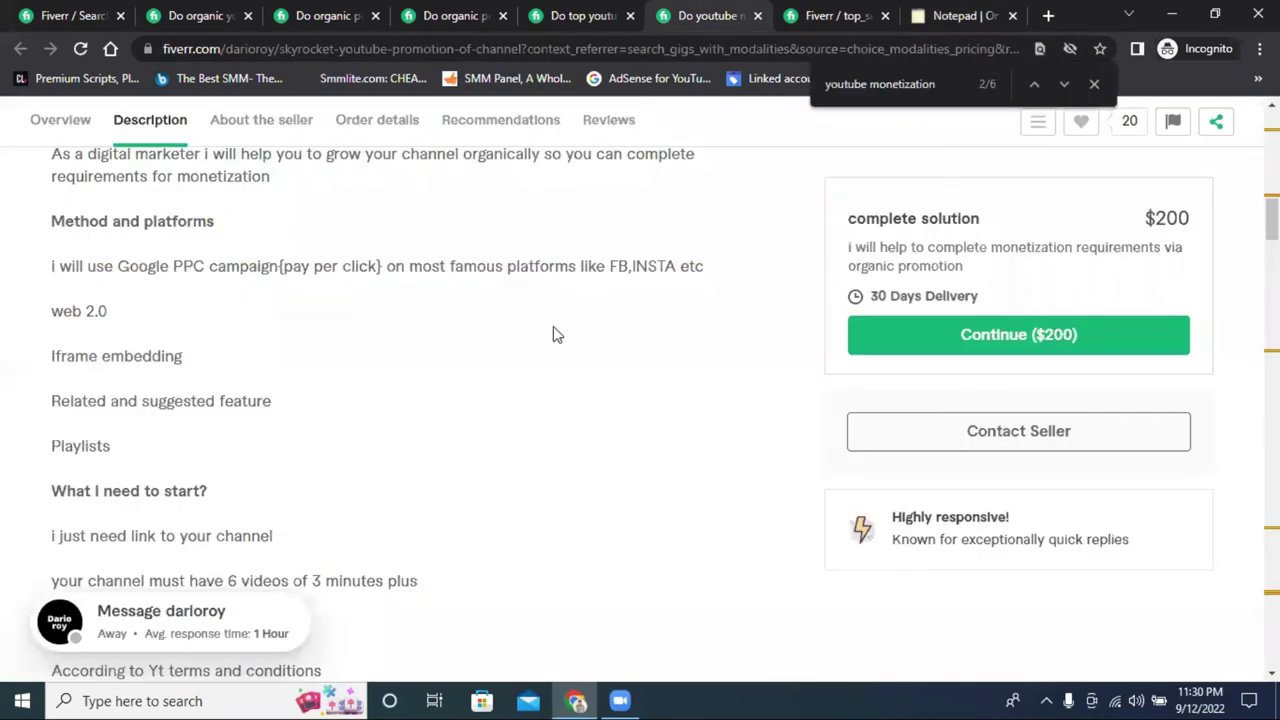
{"action": "left_click", "coordinate": [830, 15]}
{"action": "right_click", "coordinate": [289, 450]}
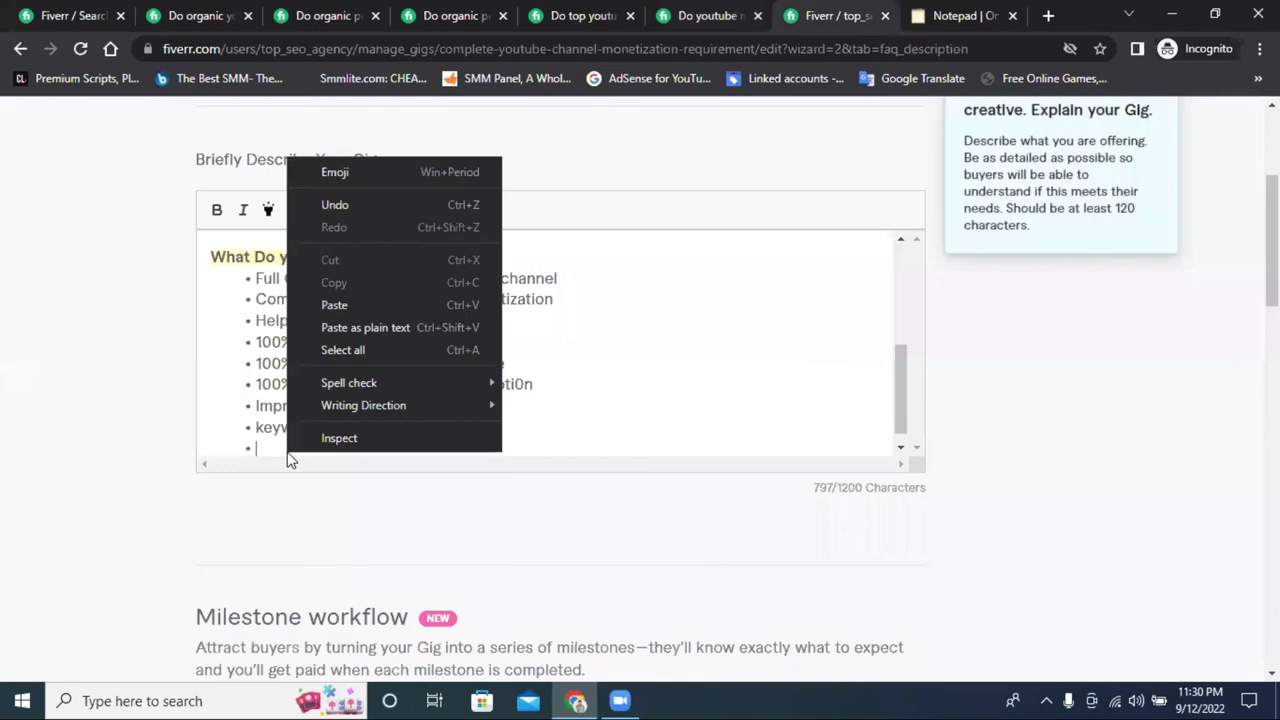
{"action": "left_click", "coordinate": [334, 305]}
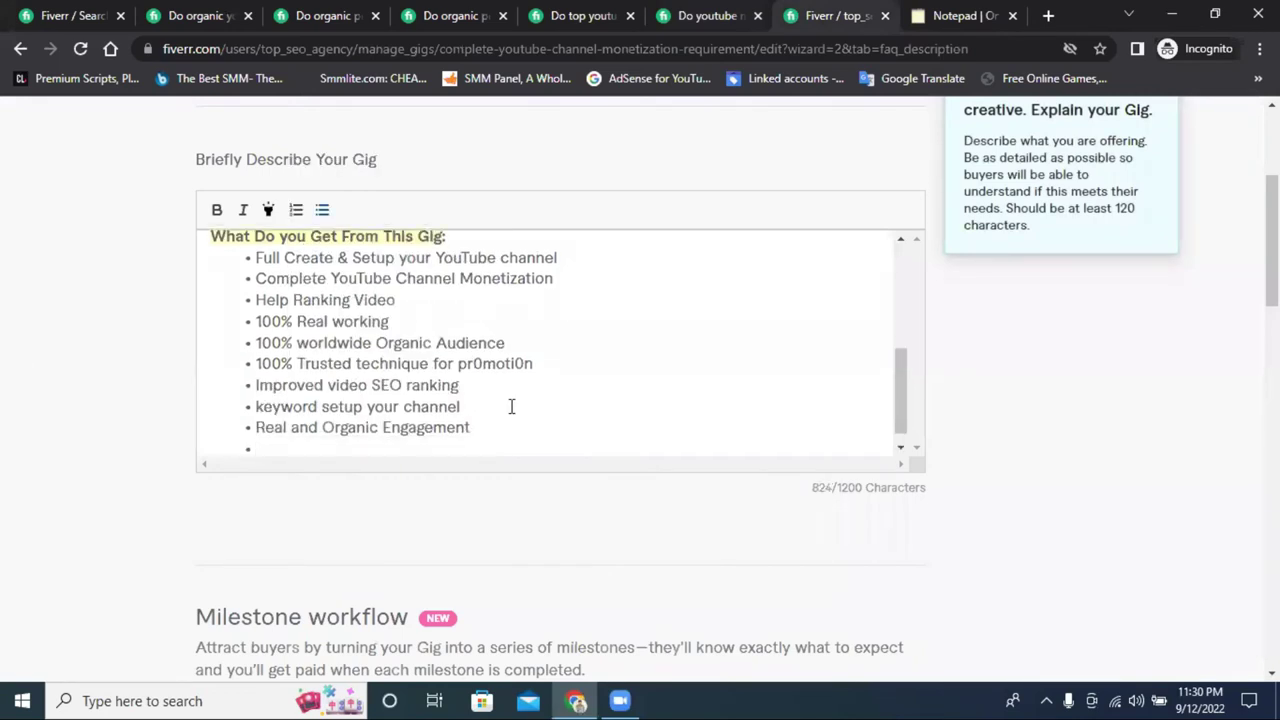
Step: Copy the "No Blocks!" and "No Bans!" lines from the competitor's Gig Benefits list
{"action": "left_click", "coordinate": [570, 15]}
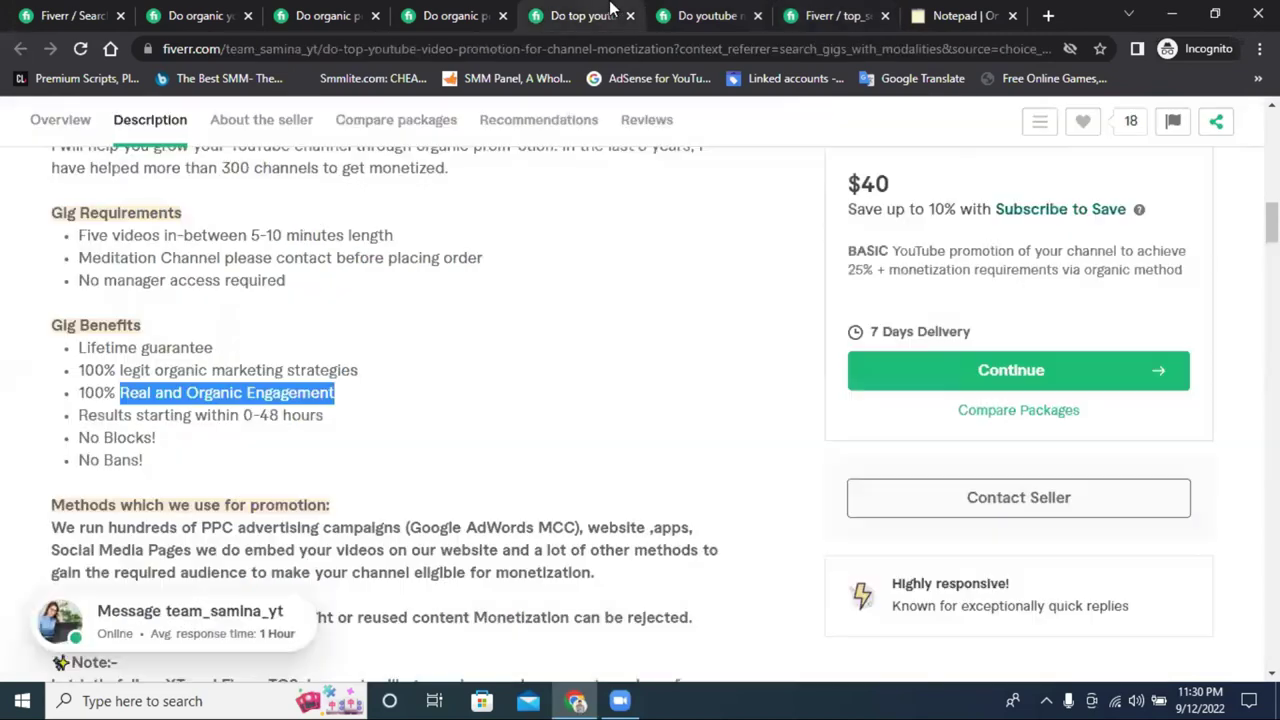
{"action": "left_click_drag", "start_coordinate": [148, 468], "coordinate": [70, 440]}
{"action": "right_click", "coordinate": [106, 436]}
{"action": "left_click", "coordinate": [137, 451]}
Step: Put "No Blocks!" and "No Bans!" into the online notepad and cut them out as plain text
{"action": "left_click", "coordinate": [1008, 8]}
{"action": "right_click", "coordinate": [87, 354]}
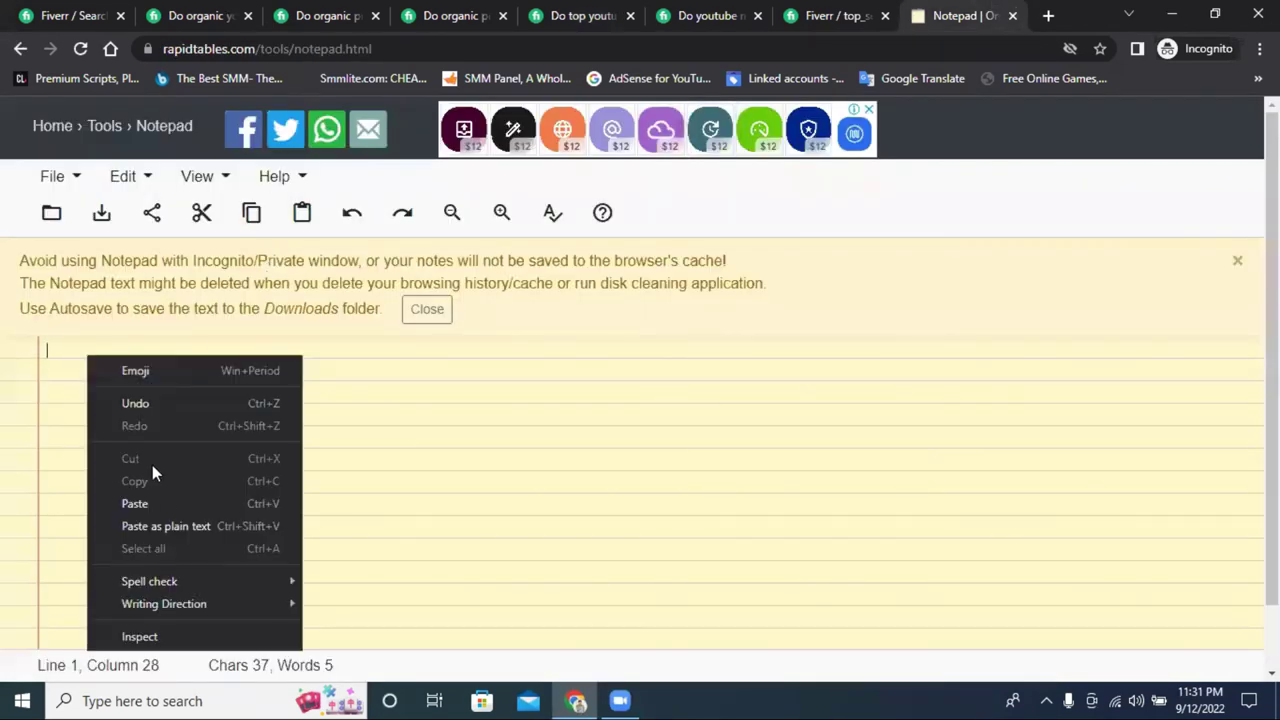
{"action": "left_click", "coordinate": [110, 502]}
{"action": "left_click_drag", "start_coordinate": [122, 376], "coordinate": [26, 343]}
{"action": "right_click", "coordinate": [60, 353]}
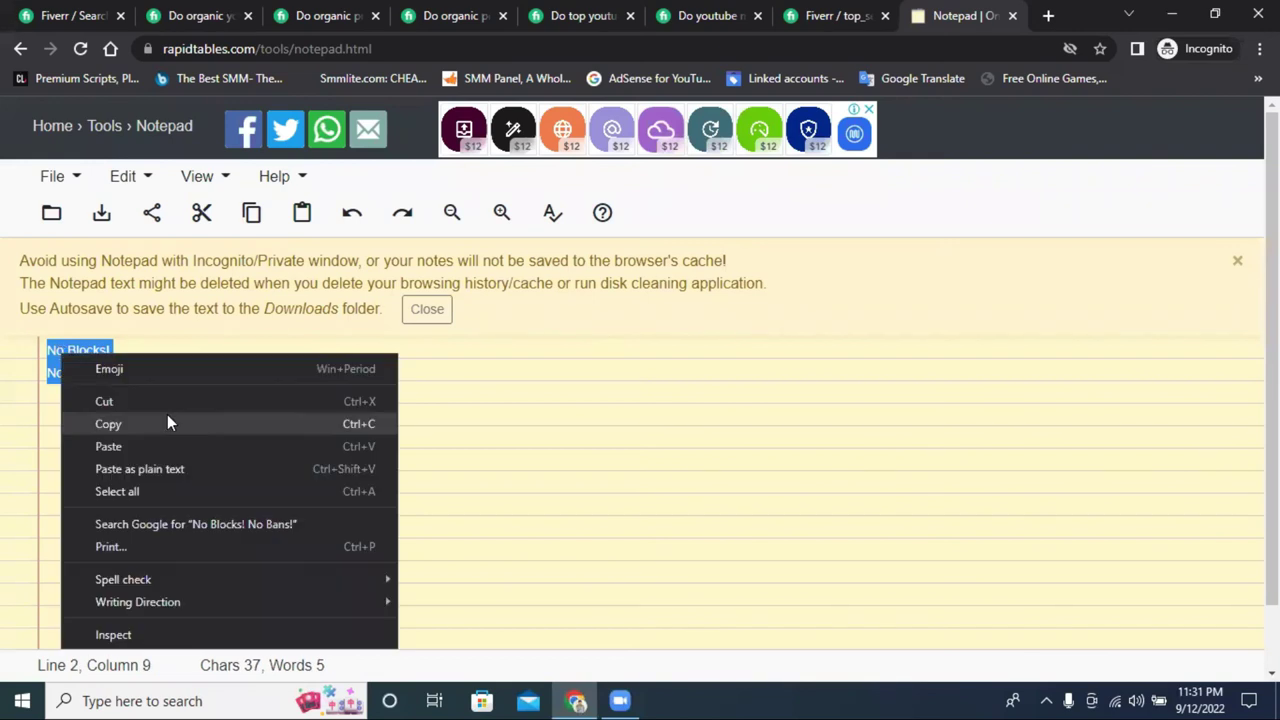
{"action": "left_click", "coordinate": [178, 403]}
Step: Insert "No Blocks!" and "No Bans!" below "Real and Organic Engagement" in the gig description and format both lines as bullets
{"action": "left_click", "coordinate": [830, 15]}
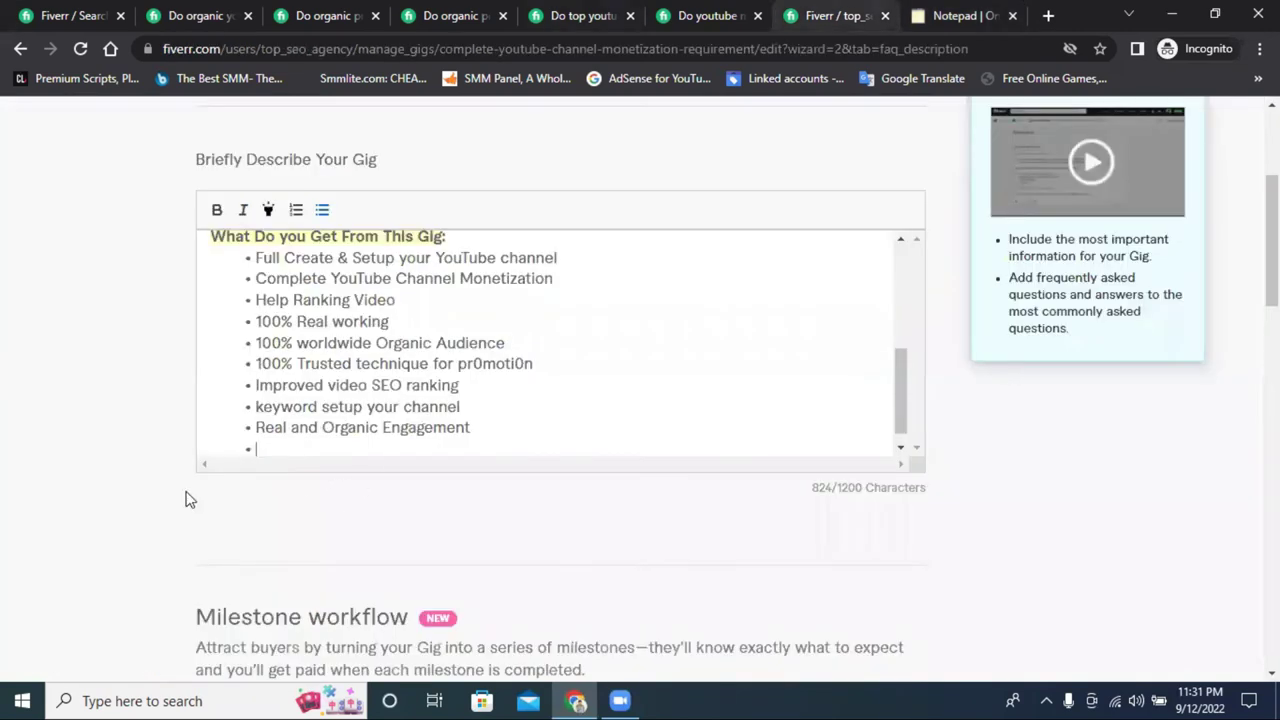
{"action": "right_click", "coordinate": [275, 452]}
{"action": "left_click", "coordinate": [322, 305]}
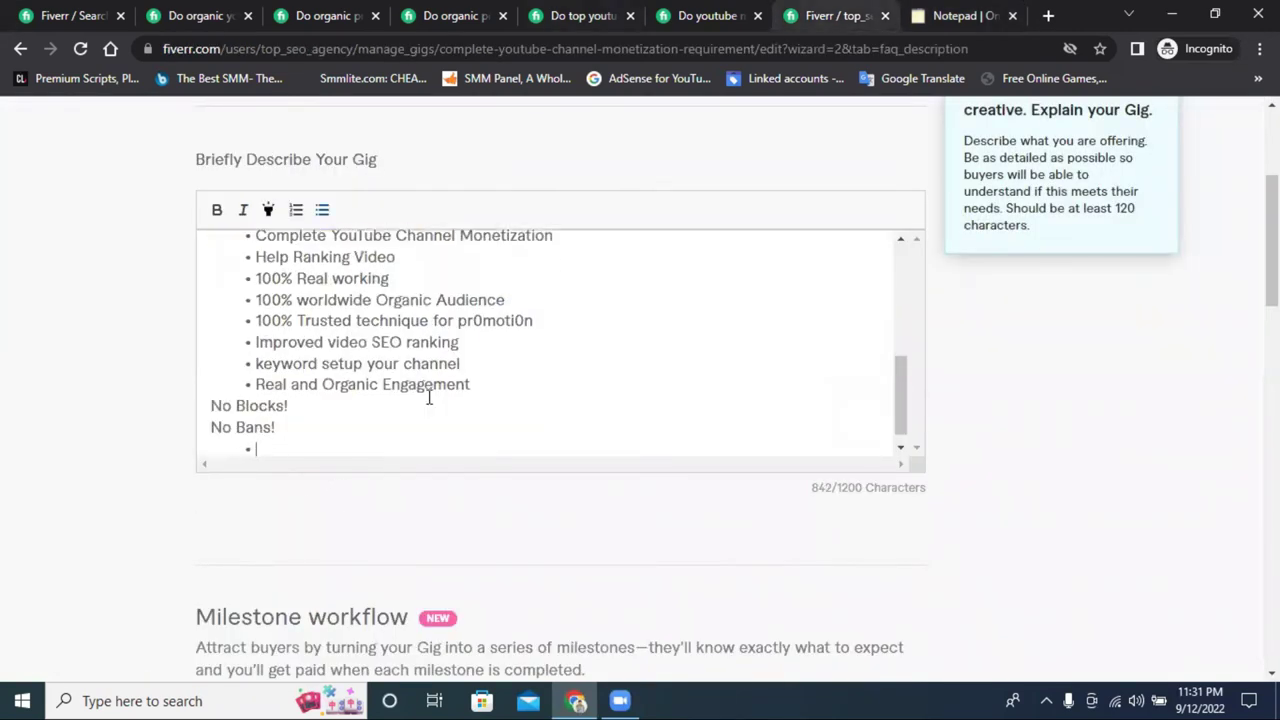
{"action": "left_click", "coordinate": [211, 405]}
{"action": "left_click", "coordinate": [322, 209]}
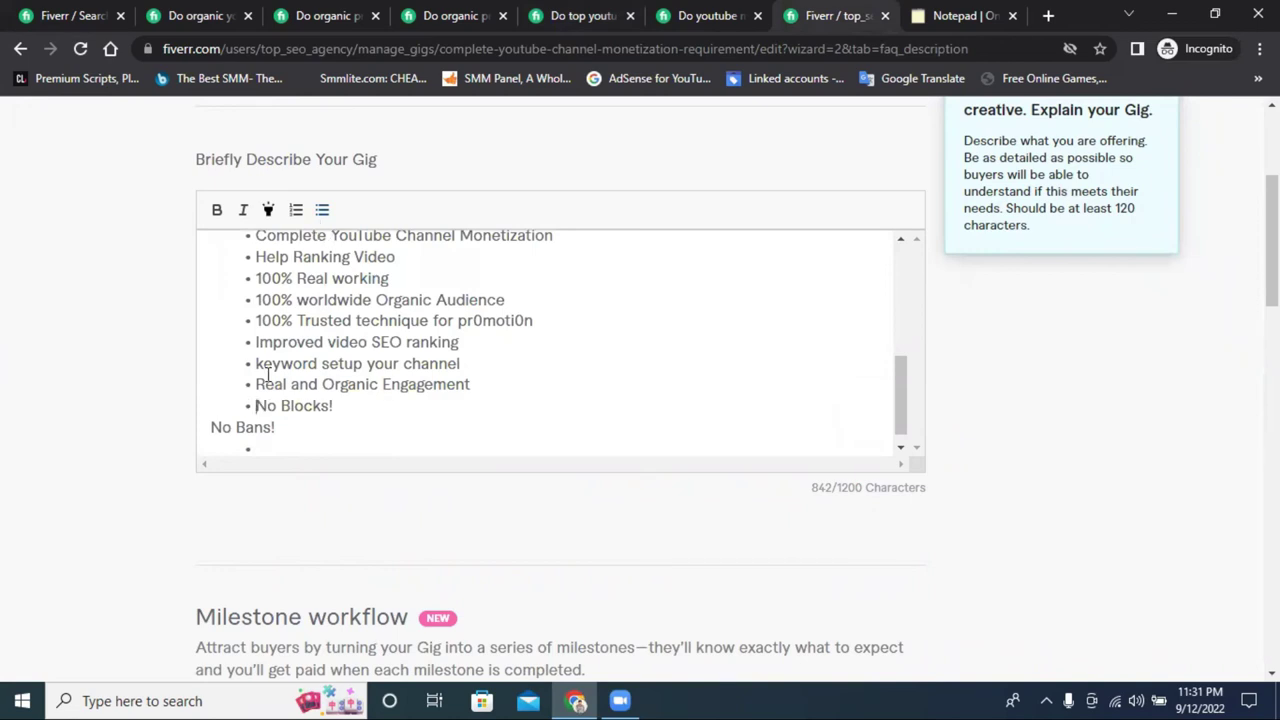
{"action": "left_click", "coordinate": [211, 427]}
{"action": "left_click", "coordinate": [322, 209]}
Step: Merge the last two benefits into a single bullet reading "No Blocks/No Bans", without exclamation marks
{"action": "left_click", "coordinate": [273, 447]}
{"action": "left_click_drag", "start_coordinate": [320, 427], "coordinate": [258, 427]}
{"action": "right_click", "coordinate": [258, 427]}
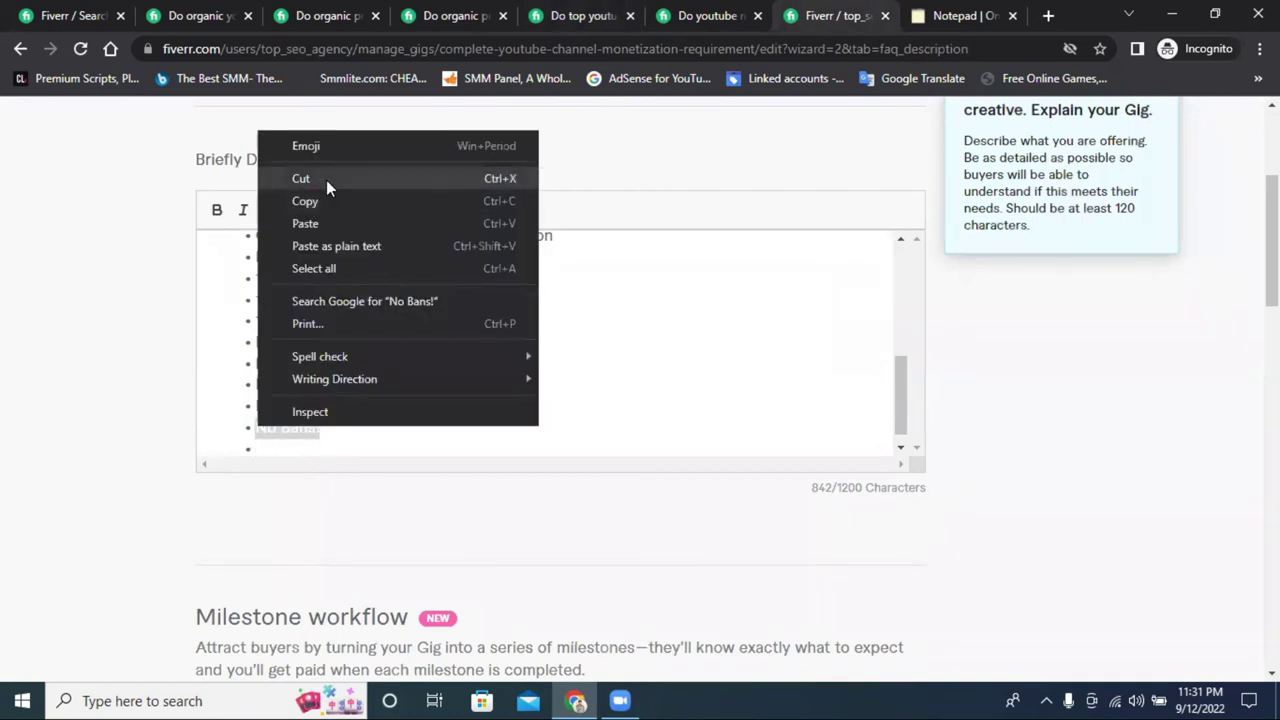
{"action": "left_click", "coordinate": [326, 180]}
{"action": "left_click", "coordinate": [344, 400]}
{"action": "key", "text": "BackSpace"}
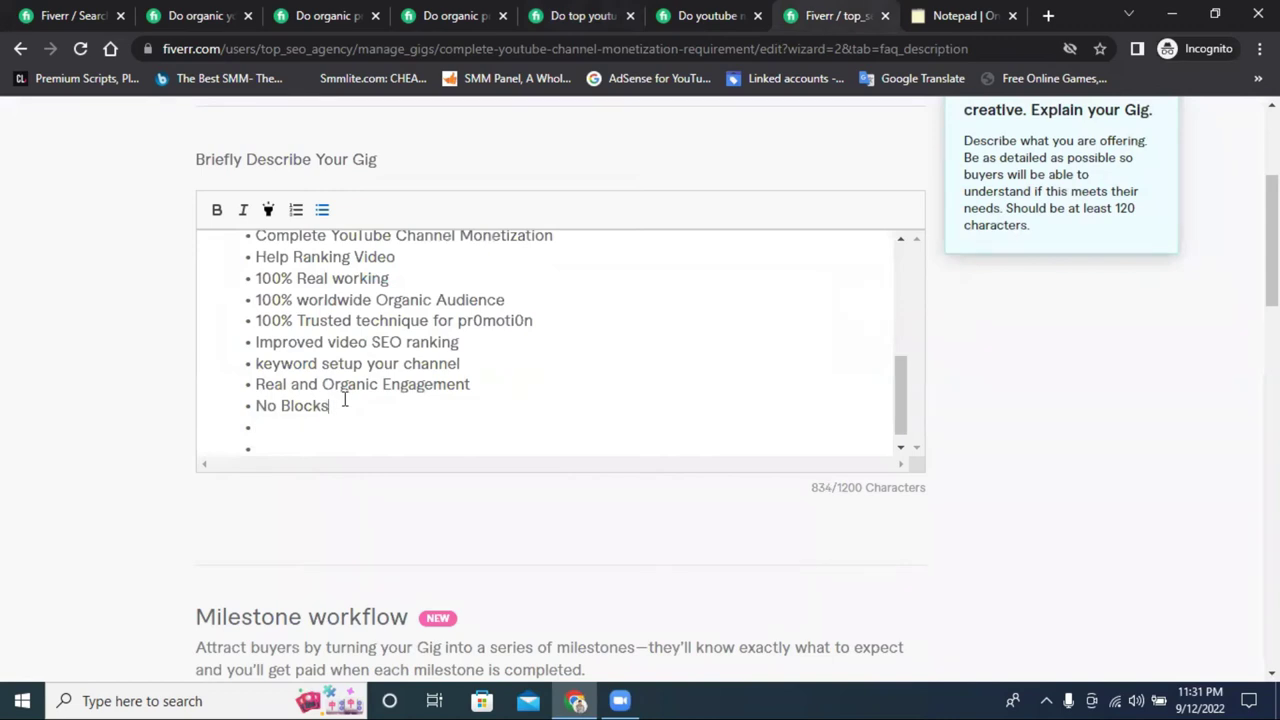
{"action": "type", "text": "/"}
{"action": "key", "text": "BackSpace"}
{"action": "type", "text": "/"}
{"action": "key", "text": "ctrl+v"}
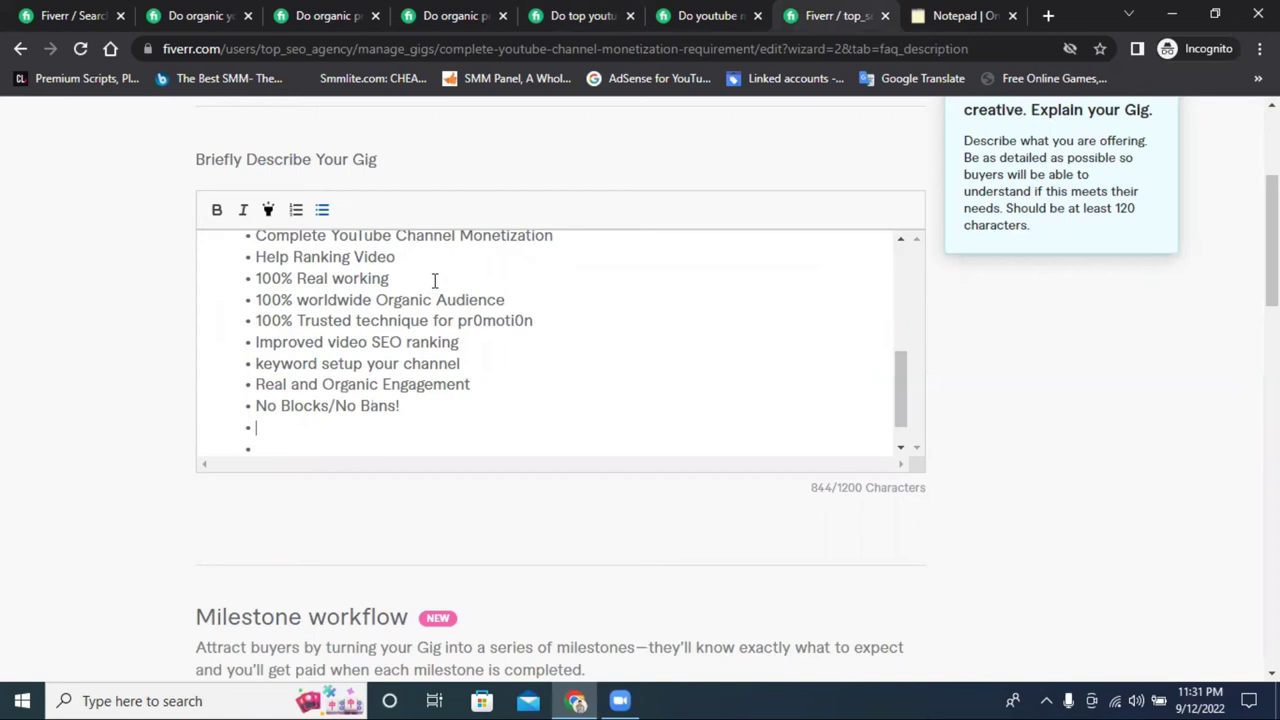
{"action": "key", "text": "BackSpace"}
Step: Write "Not bot Sub-hours" as the bullet below "No Blocks/No Bans"
{"action": "left_click", "coordinate": [285, 427]}
{"action": "type", "text": "not"}
{"action": "left_click_drag", "start_coordinate": [251, 427], "coordinate": [262, 427]}
{"action": "type", "text": "Not face"}
{"action": "key", "text": "BackSpace"}
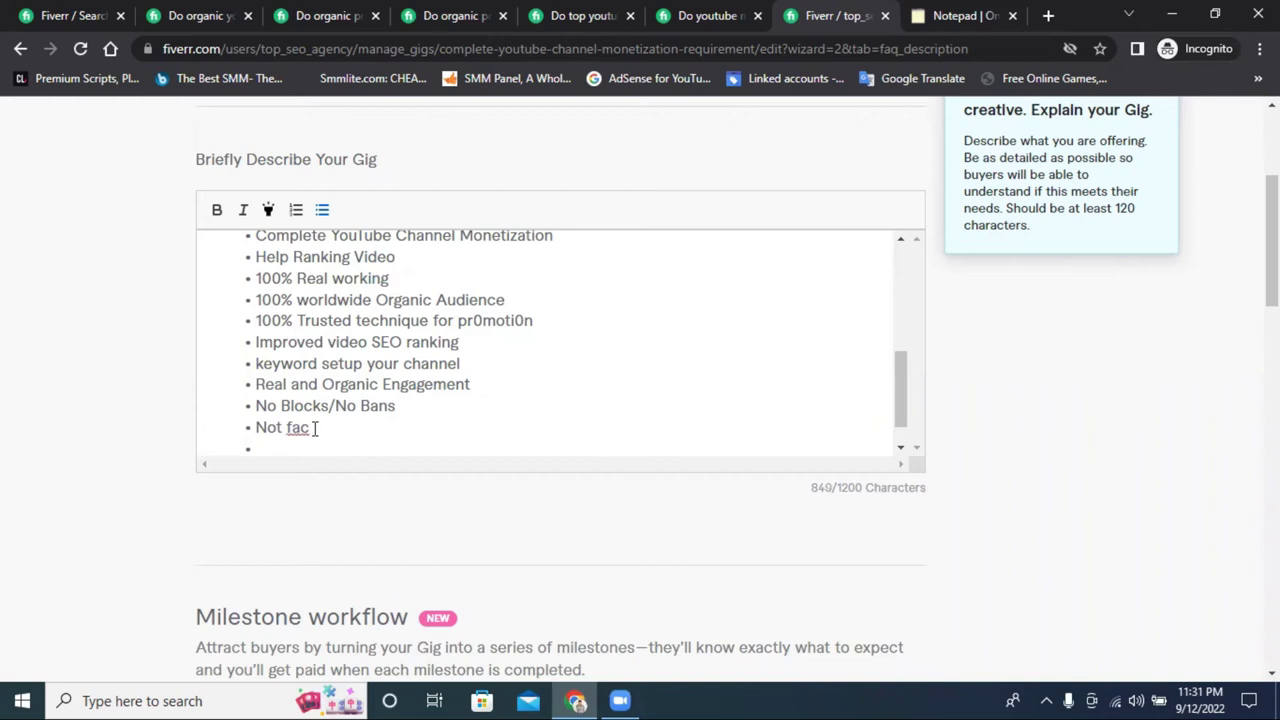
{"action": "key", "text": "BackSpace"}
{"action": "key", "text": "BackSpace"}
{"action": "key", "text": "BackSpace"}
{"action": "type", "text": "bot Sub"}
{"action": "type", "text": " hours"}
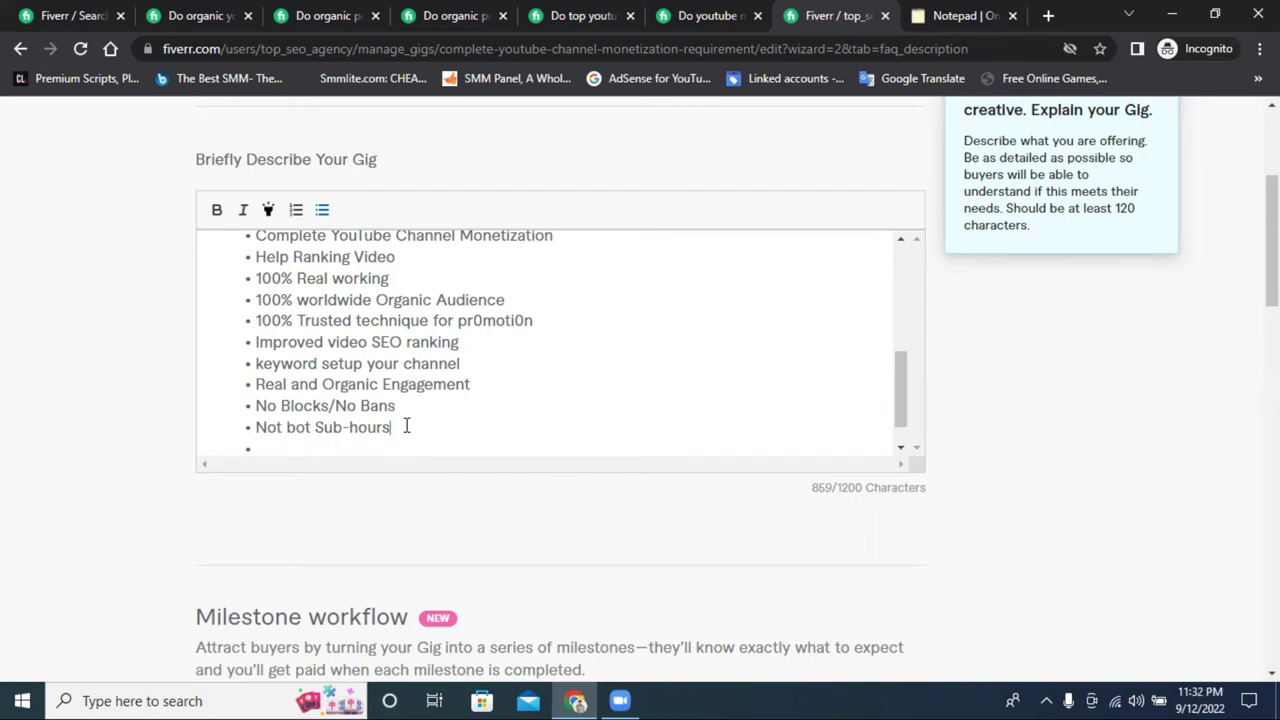
Step: Copy "Results show after 24hr." from the competitor gig's list of premium services
{"action": "scroll", "coordinate": [400, 410], "scroll_direction": "up", "scroll_amount": 2}
{"action": "scroll", "coordinate": [392, 385], "scroll_direction": "down", "scroll_amount": 5}
{"action": "left_click", "coordinate": [265, 430]}
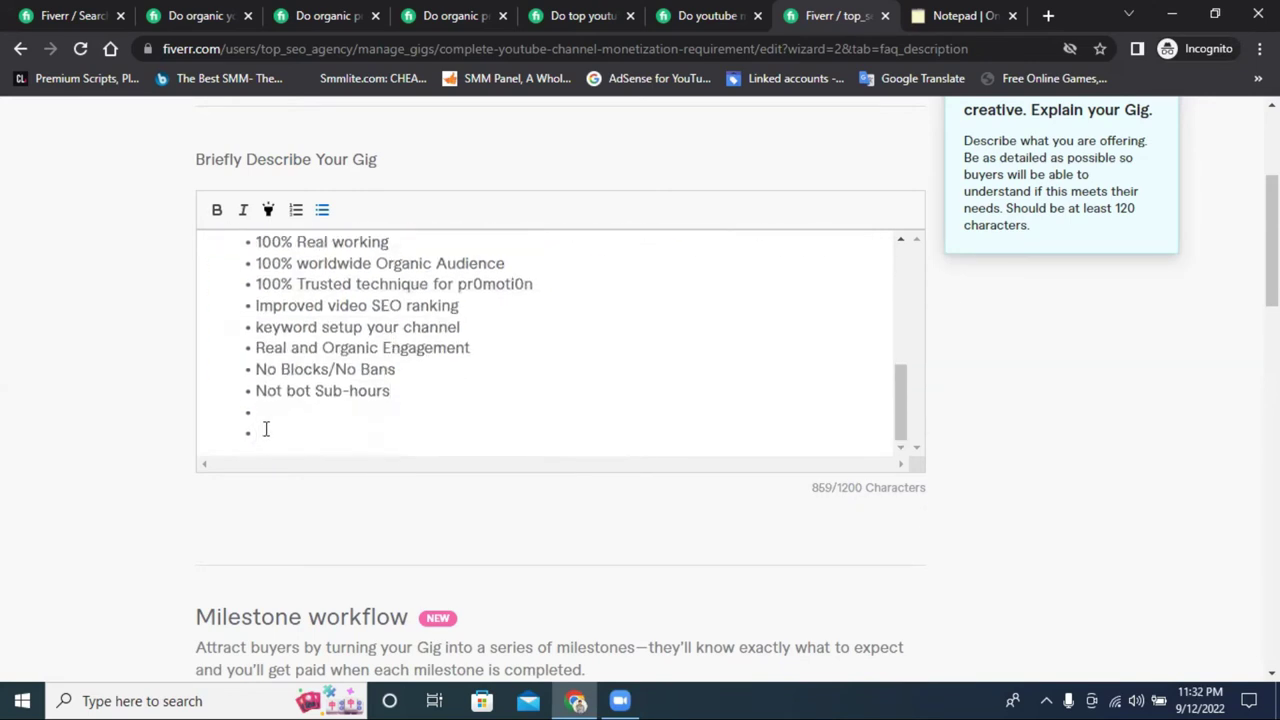
{"action": "left_click", "coordinate": [455, 15]}
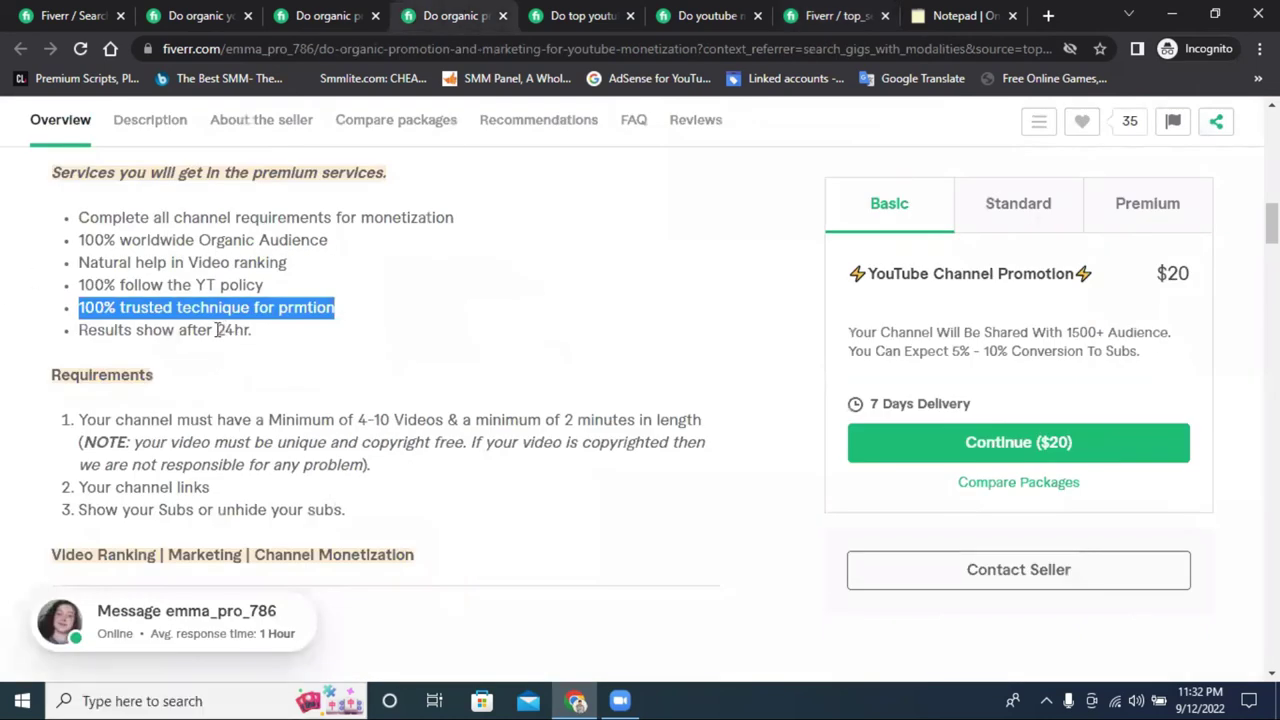
{"action": "triple_click", "coordinate": [189, 331]}
{"action": "right_click", "coordinate": [189, 331]}
{"action": "left_click", "coordinate": [230, 343]}
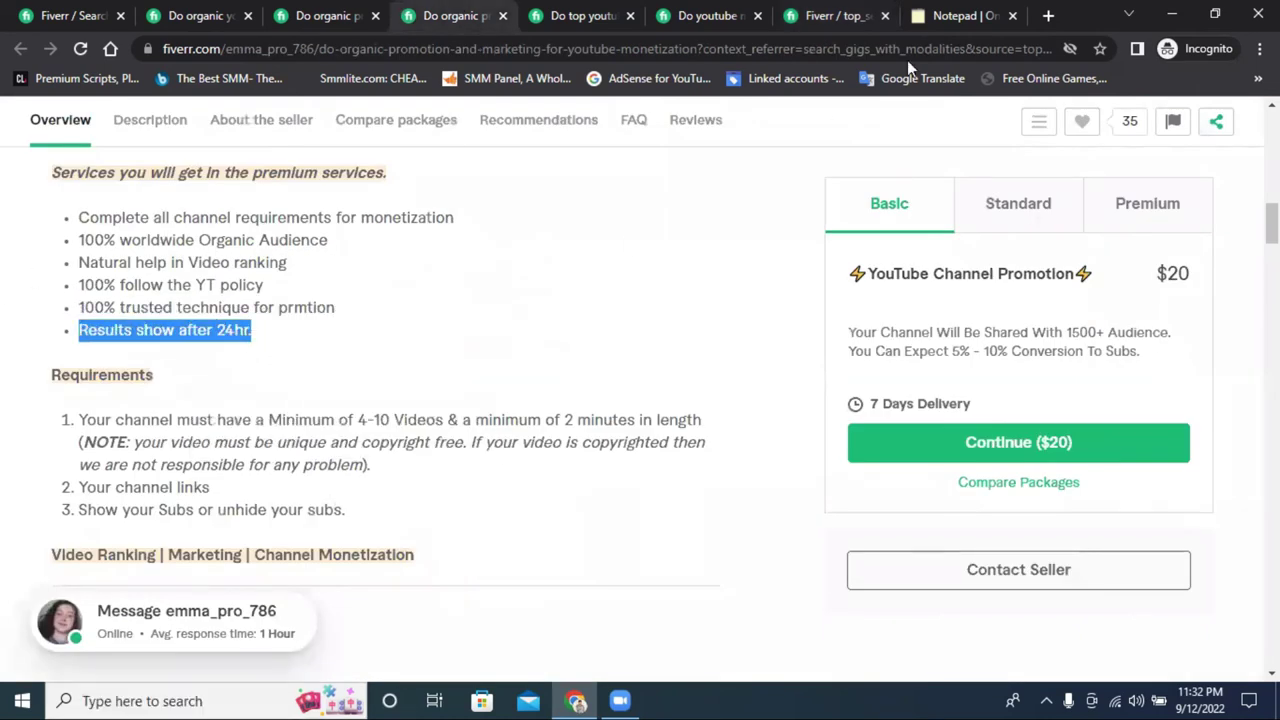
Step: Put "Results show after 24hr." into the online notepad and cut it out as plain text
{"action": "left_click", "coordinate": [955, 15]}
{"action": "right_click", "coordinate": [371, 345]}
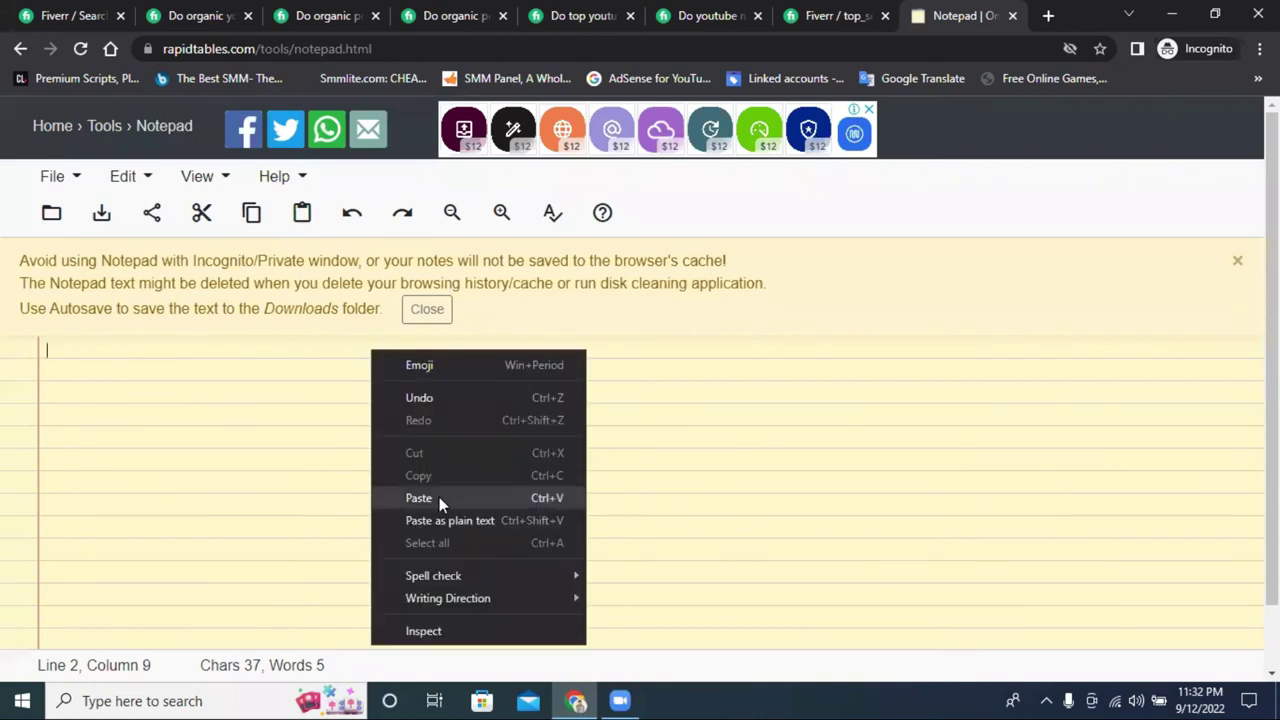
{"action": "left_click", "coordinate": [439, 497]}
{"action": "double_click", "coordinate": [171, 351]}
{"action": "key", "text": "ctrl+a"}
{"action": "right_click", "coordinate": [194, 351]}
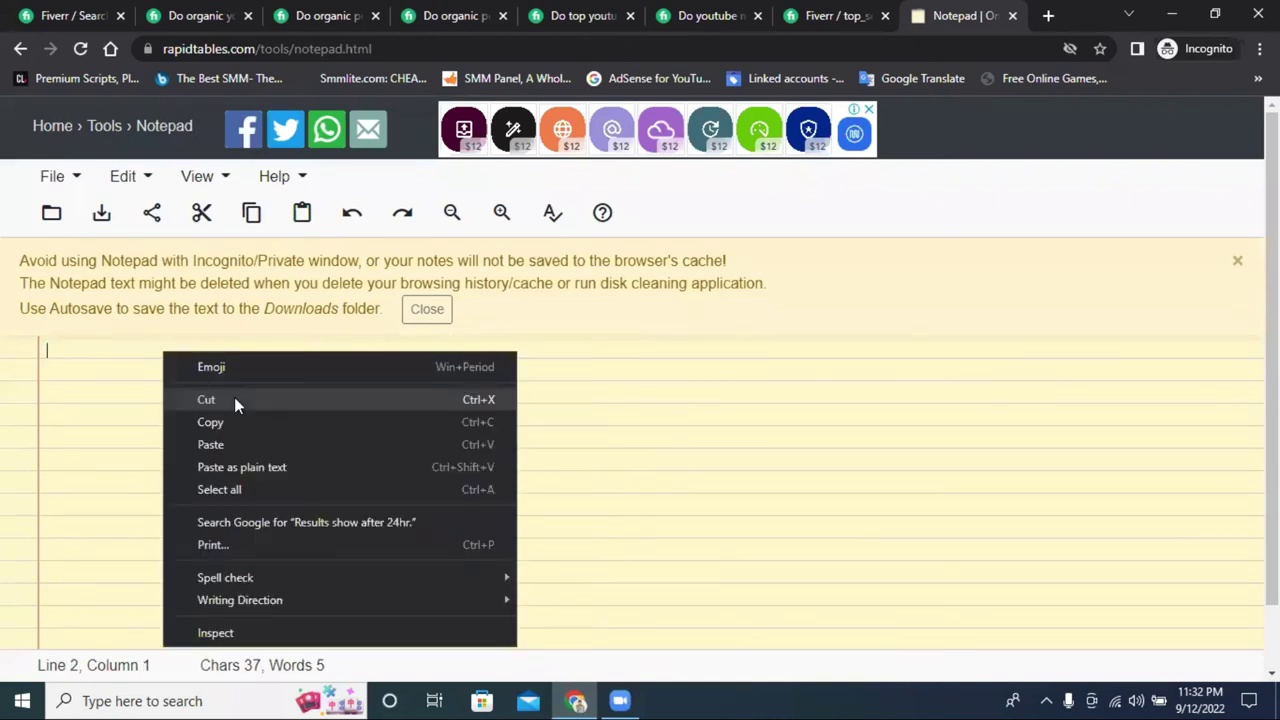
{"action": "left_click", "coordinate": [234, 400]}
{"action": "key", "text": "ctrl+2"}
Step: Add "Results show after 24hr." as the last benefit bullet in the gig description and remove the leftover empty bullet below it
{"action": "left_click", "coordinate": [803, 12]}
{"action": "left_click", "coordinate": [279, 413]}
{"action": "right_click", "coordinate": [279, 412]}
{"action": "left_click", "coordinate": [356, 265]}
{"action": "left_click", "coordinate": [211, 406]}
{"action": "left_click", "coordinate": [322, 209]}
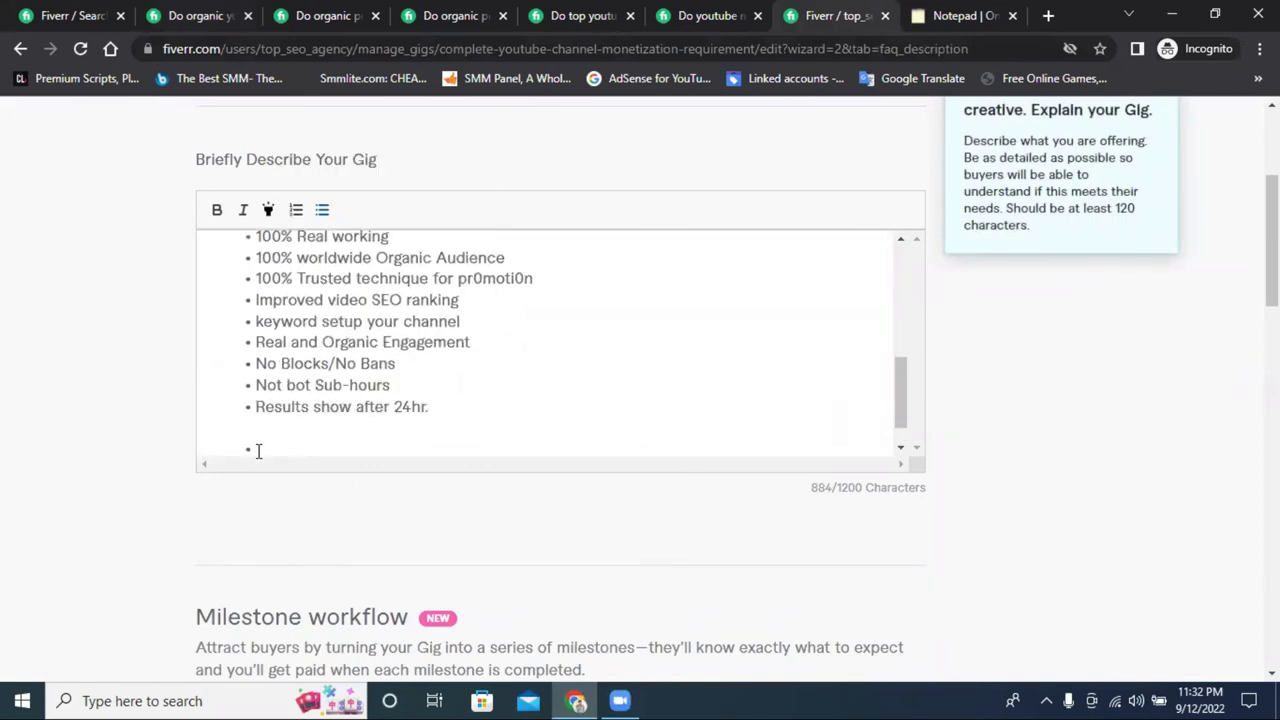
{"action": "key", "text": "BackSpace"}
{"action": "key", "text": "BackSpace"}
{"action": "left_click", "coordinate": [263, 434]}
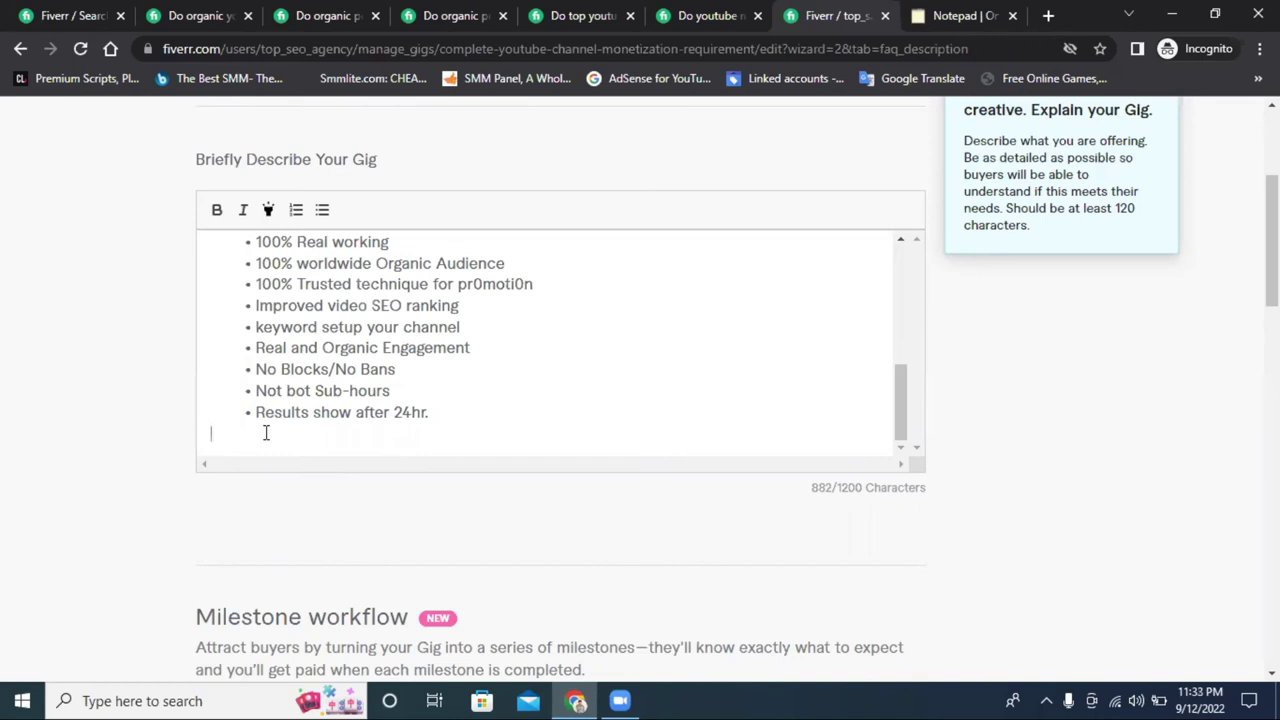
Step: Write the heading "My Services Specialty" on a plain line below the benefits list
{"action": "type", "text": "My"}
{"action": "key", "text": "BackSpace"}
{"action": "key", "text": "BackSpace"}
{"action": "key", "text": "BackSpace"}
{"action": "key", "text": "BackSpace"}
{"action": "key", "text": "Return"}
{"action": "key", "text": "Return"}
{"action": "type", "text": "My Services "}
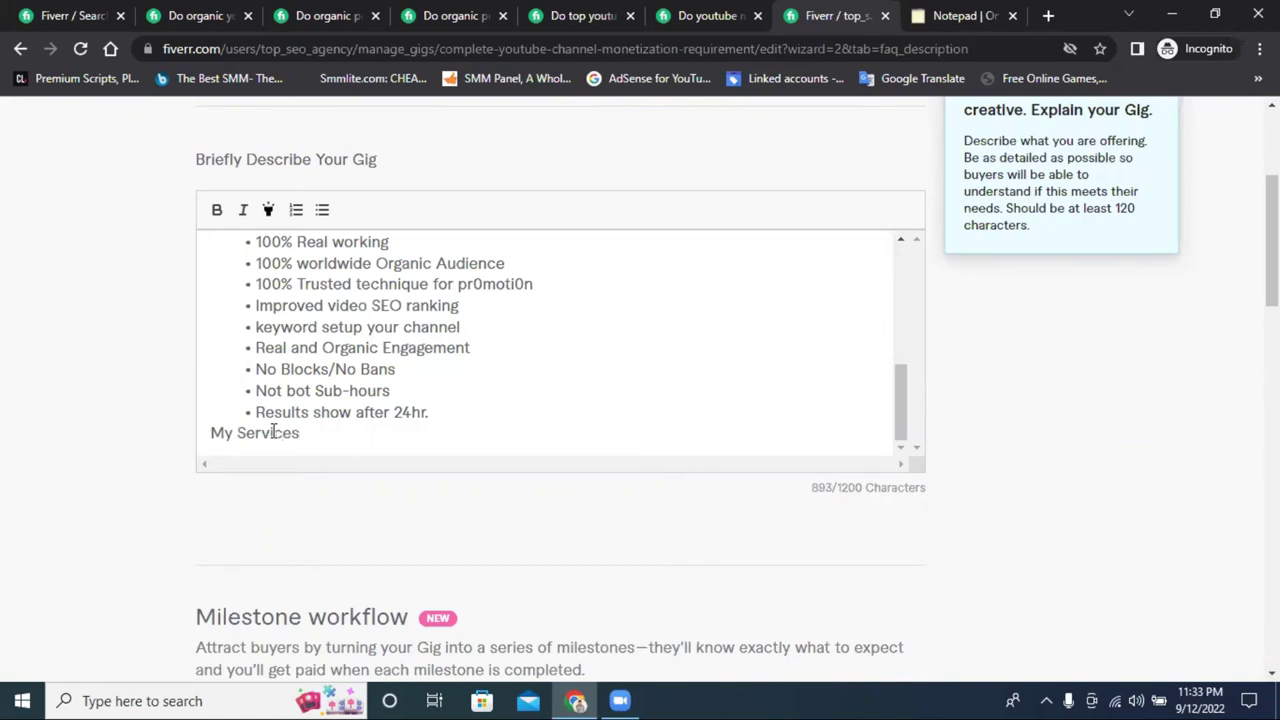
{"action": "type", "text": "s"}
{"action": "key", "text": "BackSpace"}
{"action": "type", "text": "Specialty:"}
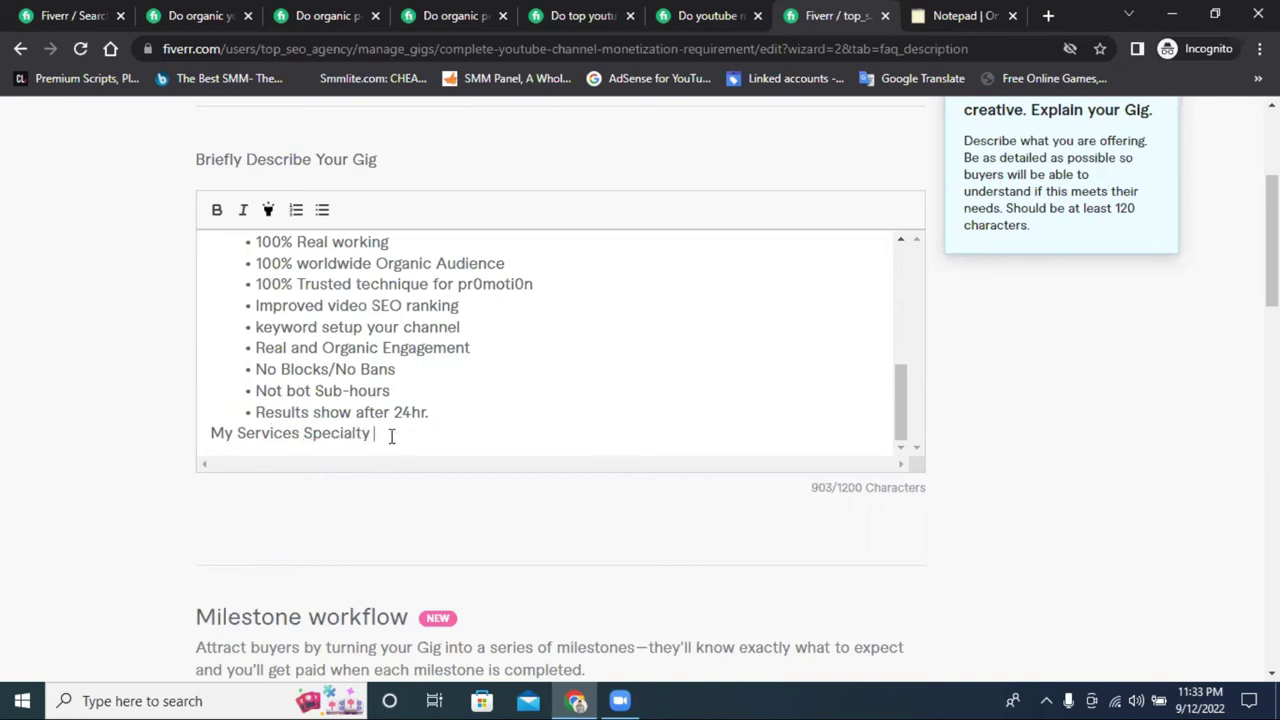
Step: Separate the "My Services Specialty" heading from the list with a blank line and make it bold and highlighted
{"action": "left_click", "coordinate": [209, 431]}
{"action": "key", "text": "Return"}
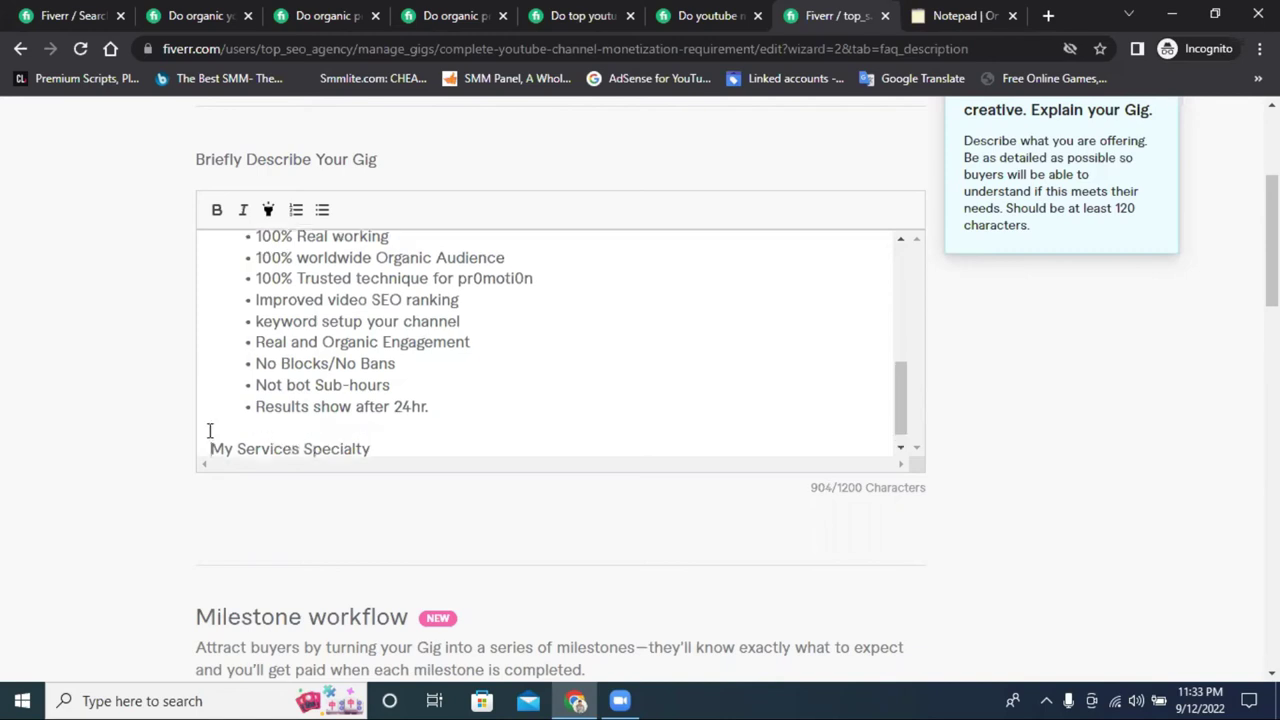
{"action": "scroll", "coordinate": [300, 420], "scroll_direction": "down", "scroll_amount": 1}
{"action": "left_click_drag", "start_coordinate": [394, 431], "coordinate": [208, 433]}
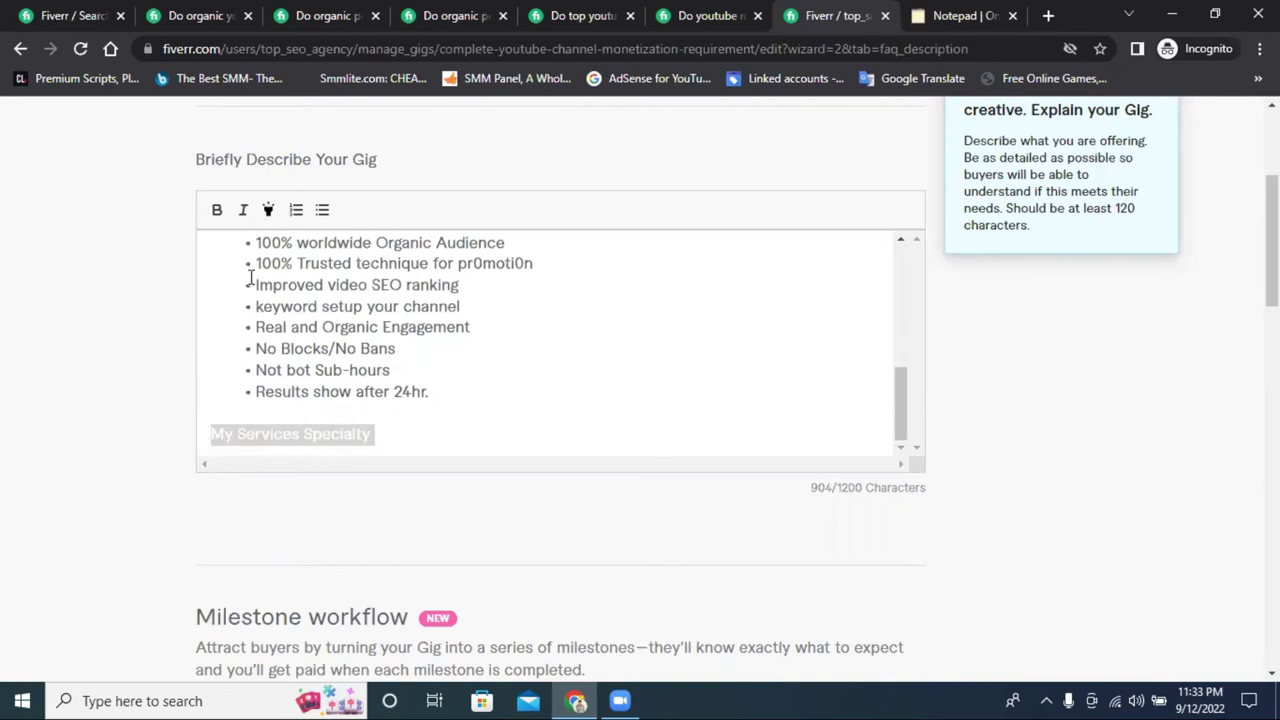
{"action": "left_click", "coordinate": [216, 209]}
{"action": "triple_click", "coordinate": [262, 434]}
{"action": "left_click", "coordinate": [217, 209]}
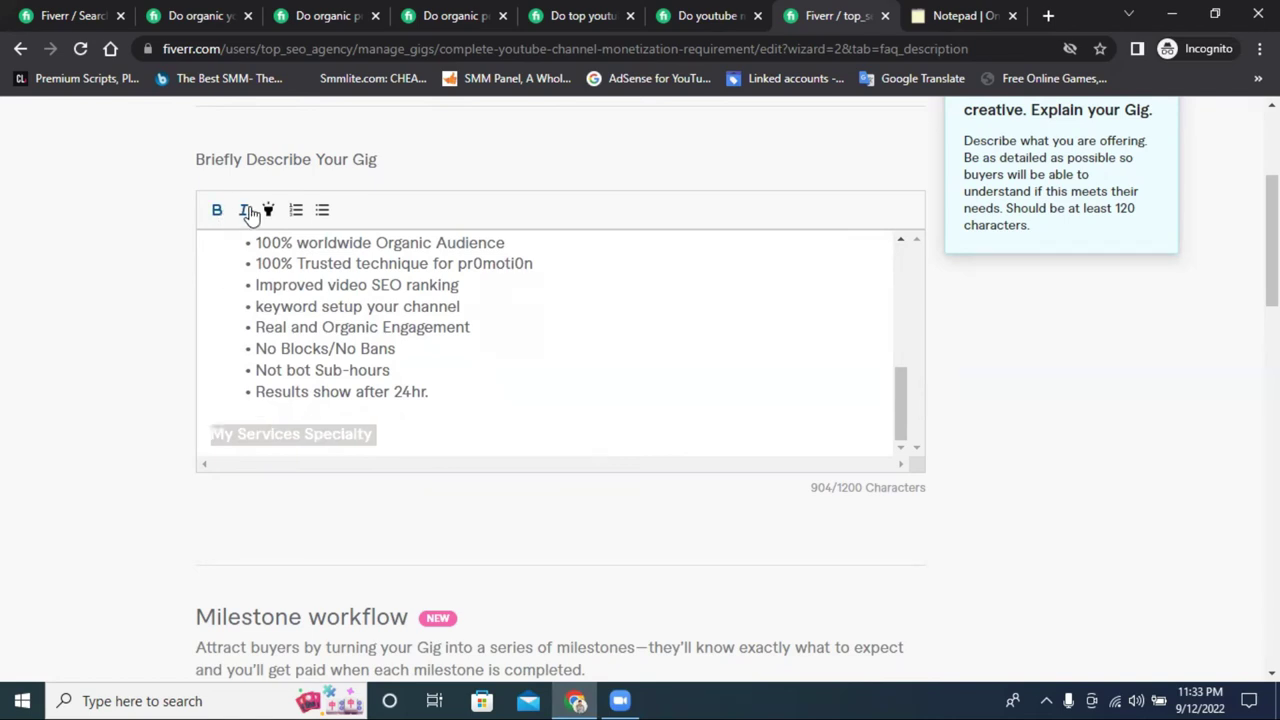
{"action": "left_click", "coordinate": [376, 428]}
Step: Start a bulleted list under "My Services Specialty" with "Help To Growing" in regular weight as its first item
{"action": "key", "text": "Return"}
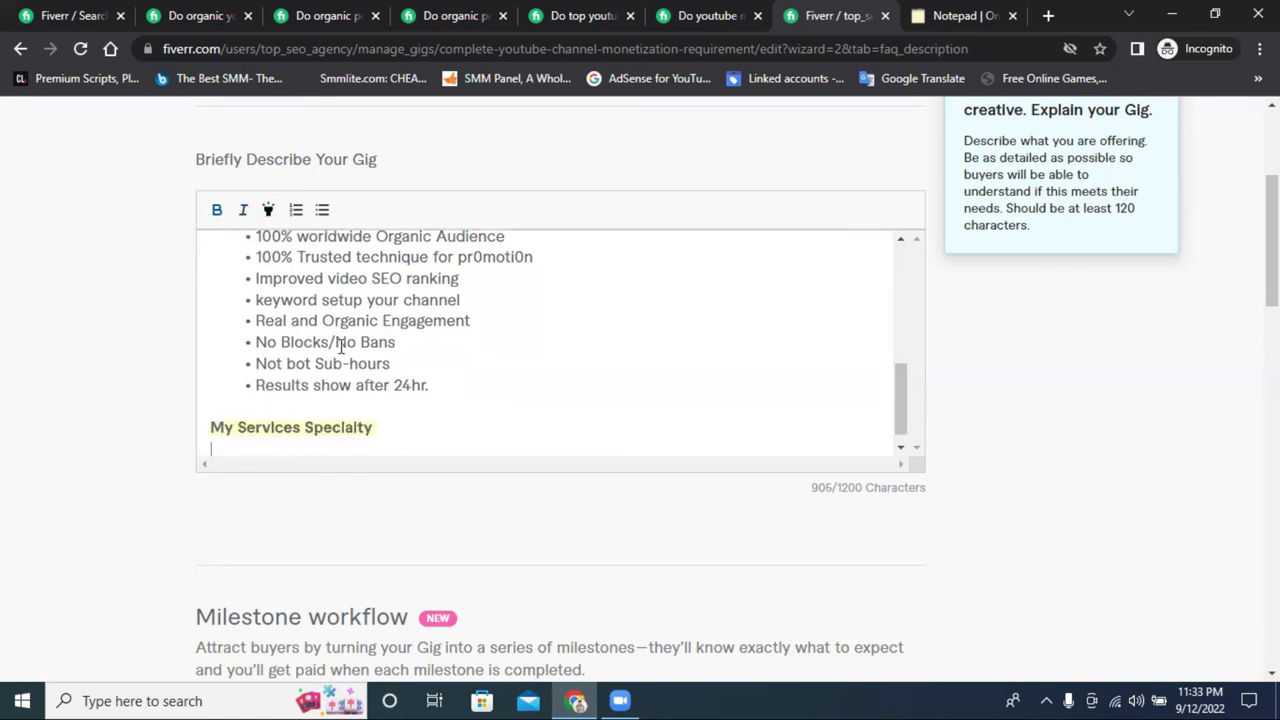
{"action": "left_click", "coordinate": [322, 209]}
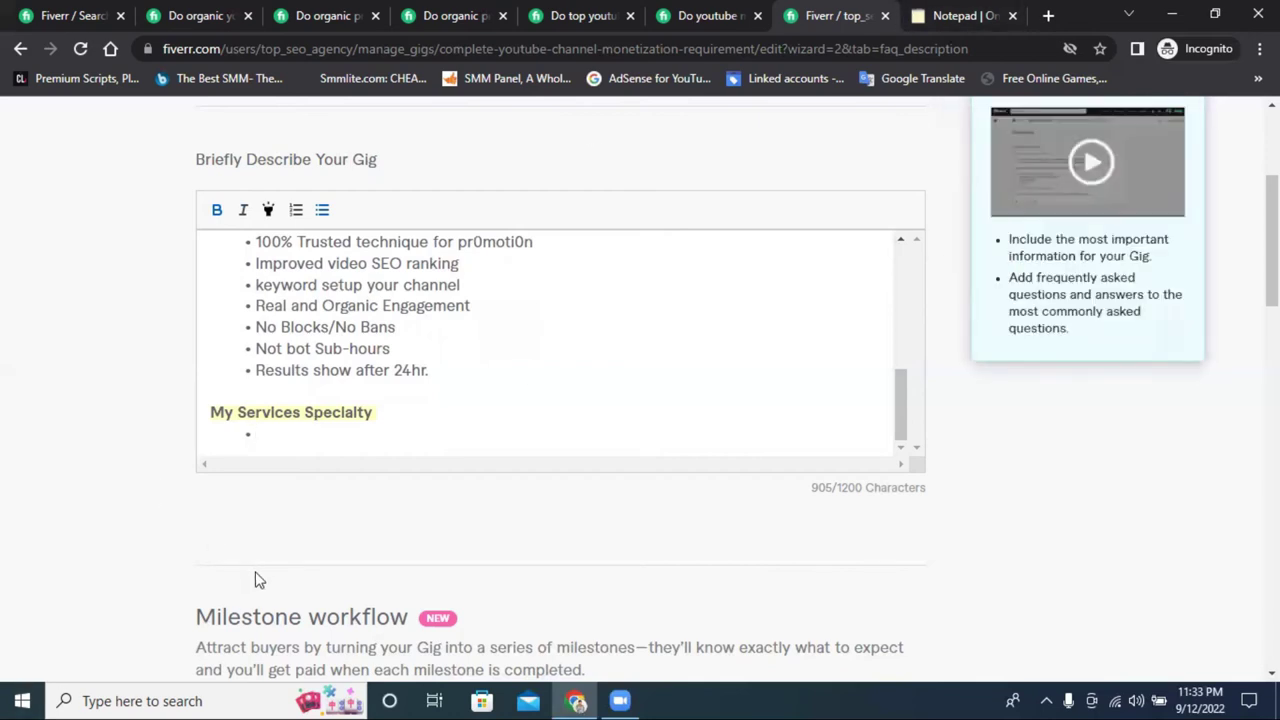
{"action": "type", "text": "Help"}
{"action": "left_click_drag", "start_coordinate": [303, 436], "coordinate": [229, 434]}
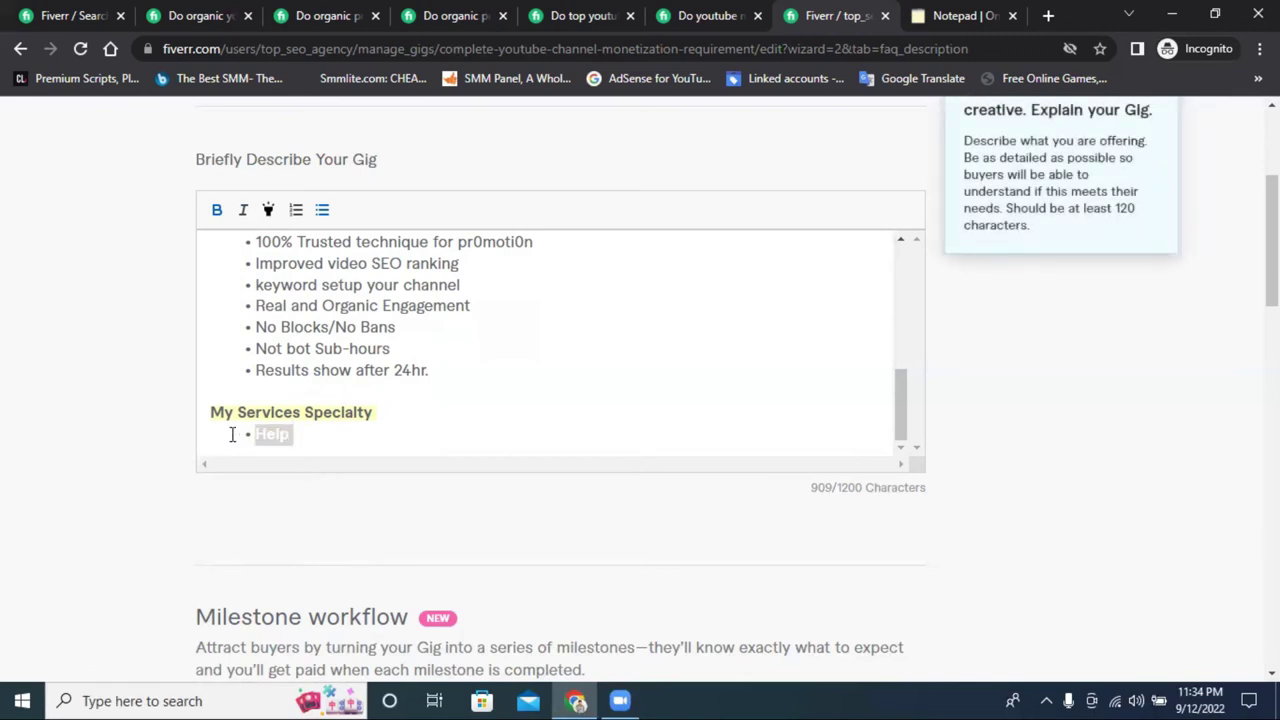
{"action": "left_click", "coordinate": [309, 437]}
{"action": "type", "text": "to Growinh"}
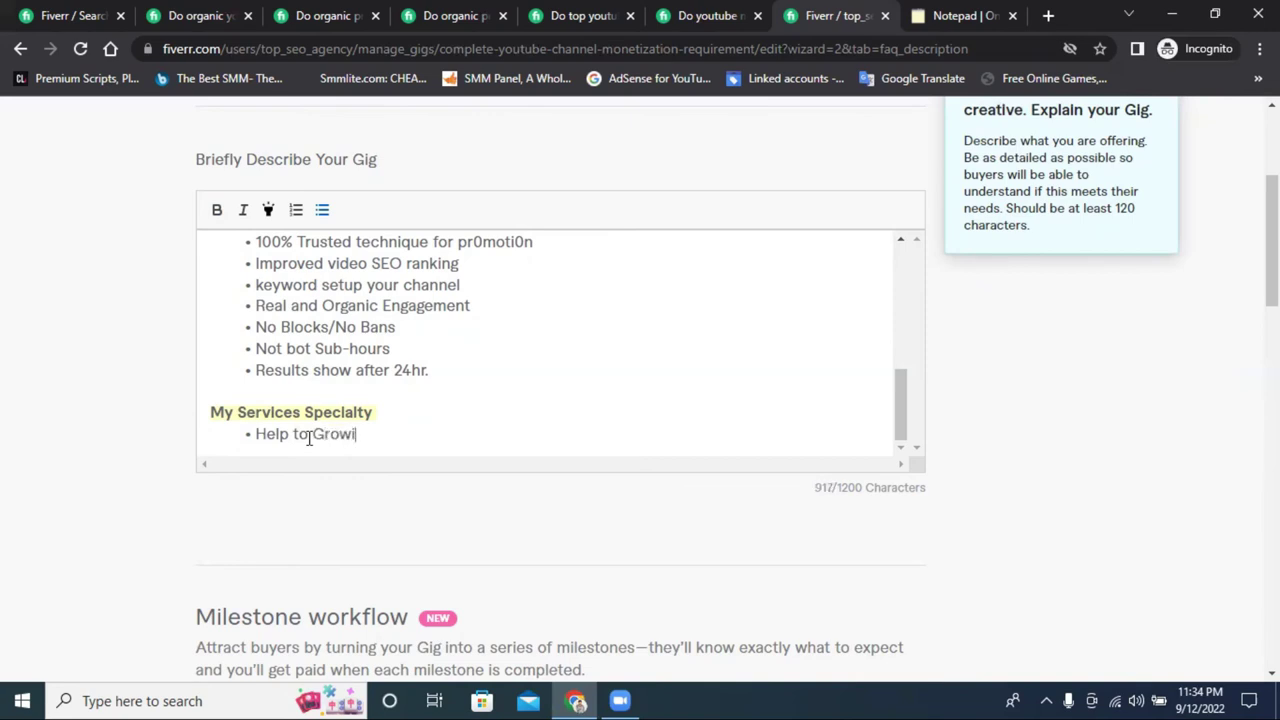
{"action": "key", "text": "BackSpace"}
{"action": "type", "text": "g"}
{"action": "key", "text": "Return"}
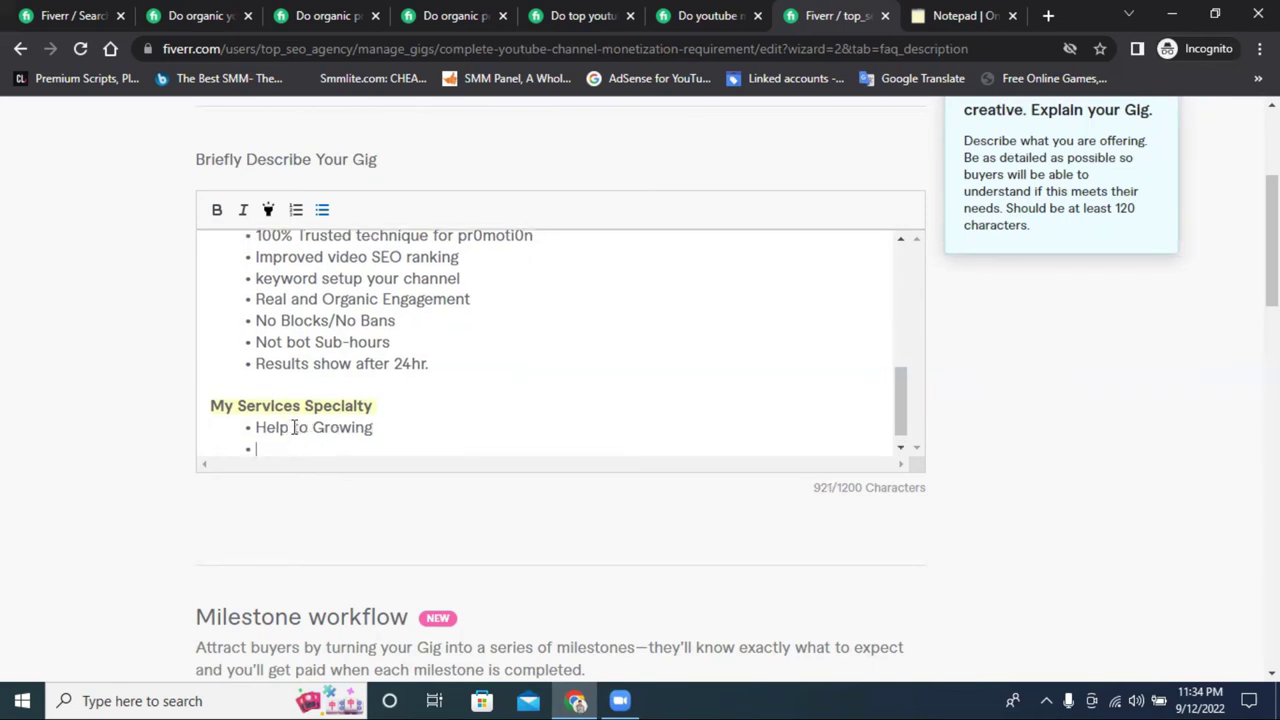
{"action": "double_click", "coordinate": [297, 427]}
{"action": "type", "text": "To"}
{"action": "left_click", "coordinate": [298, 445]}
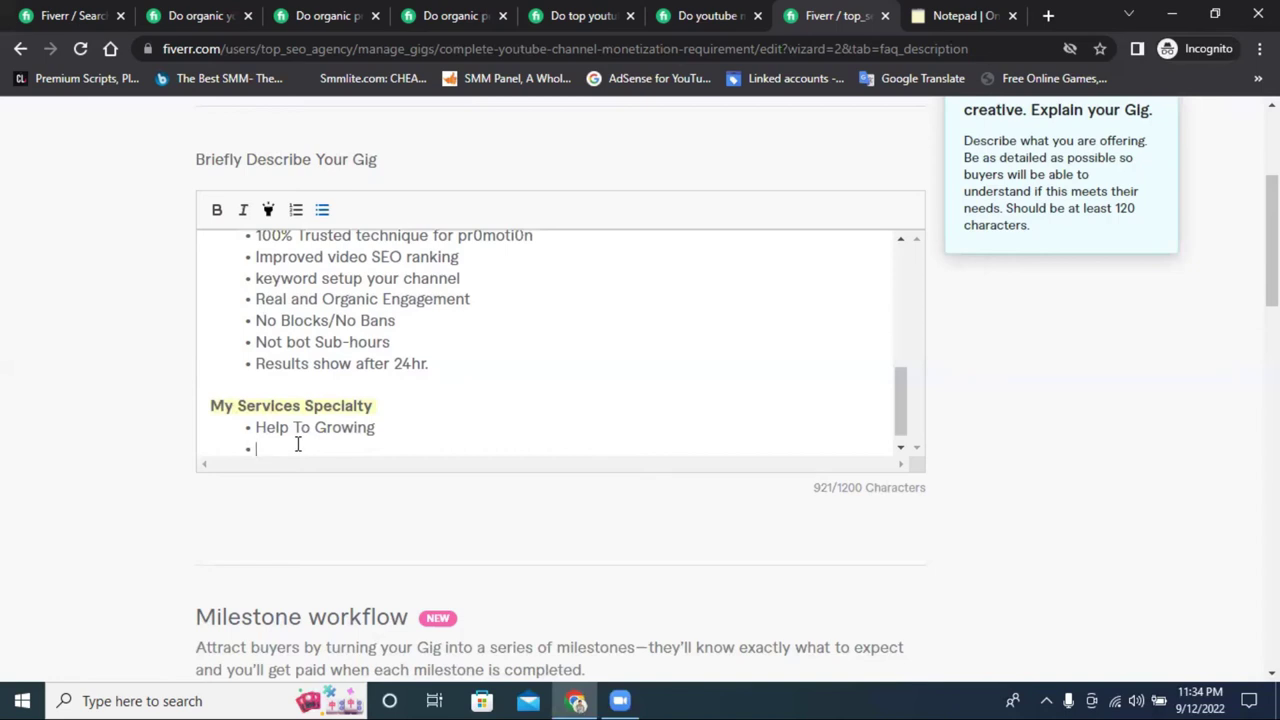
Step: Write "According To your Choice" as the second specialty bullet, correcting the spelling of "According", and start a third bullet
{"action": "type", "text": "Accou"}
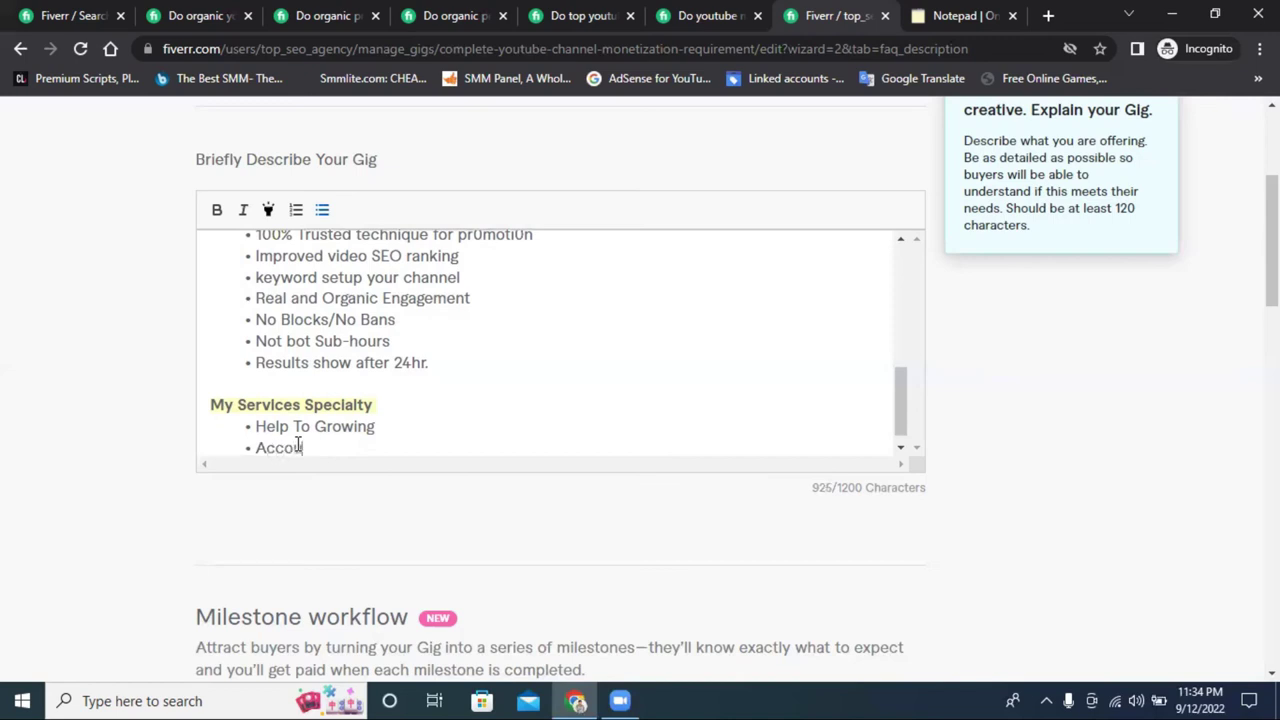
{"action": "type", "text": "nting"}
{"action": "right_click", "coordinate": [297, 445]}
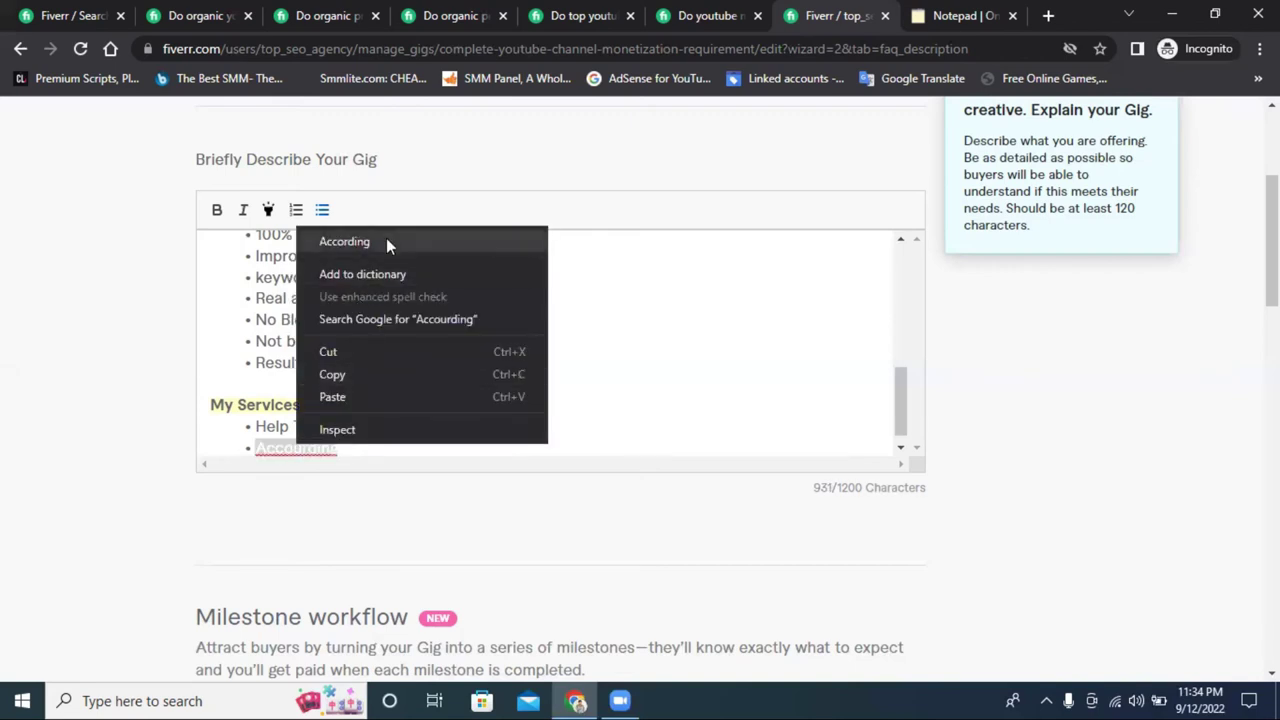
{"action": "left_click", "coordinate": [386, 238]}
{"action": "type", "text": "To"}
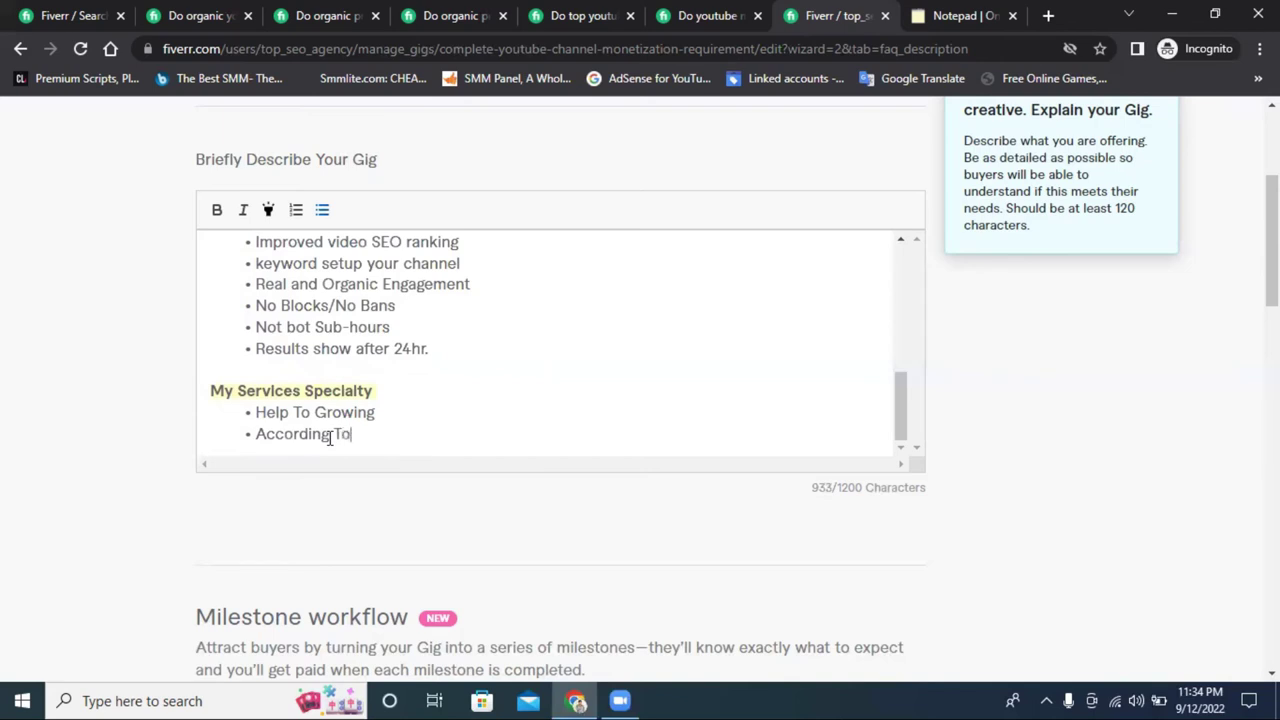
{"action": "type", "text": " your Choices"}
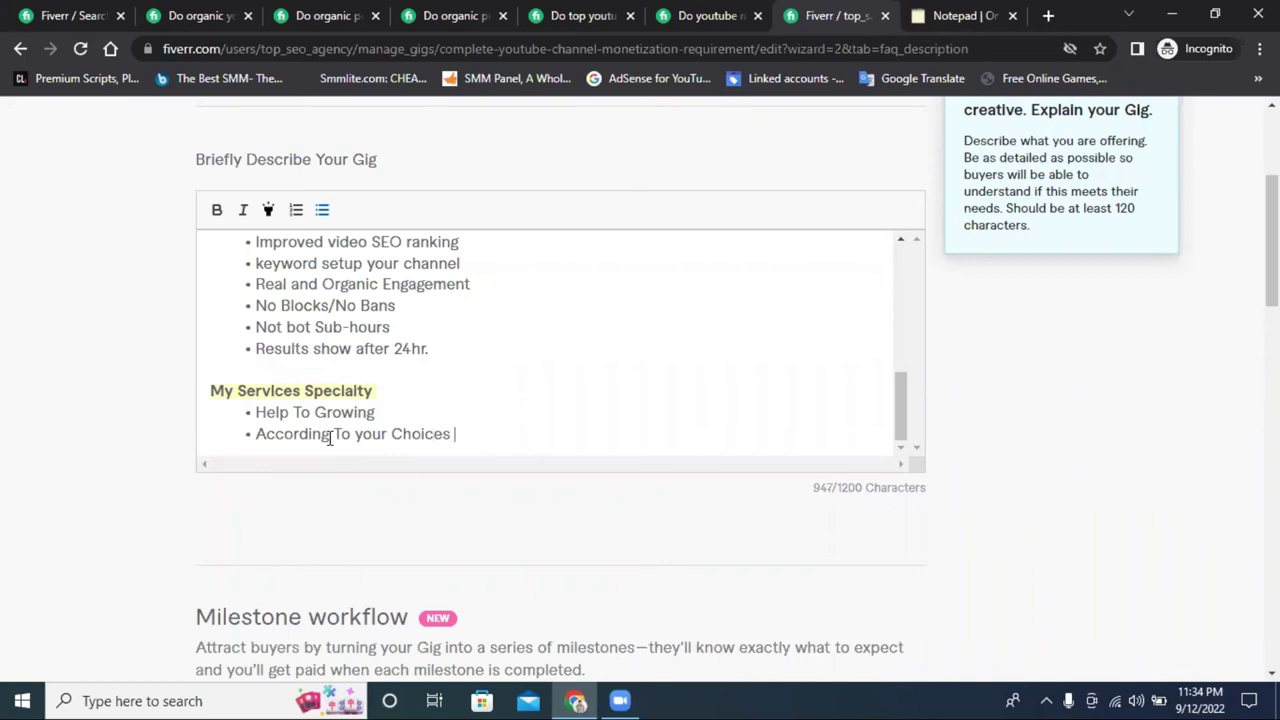
{"action": "key", "text": "Return"}
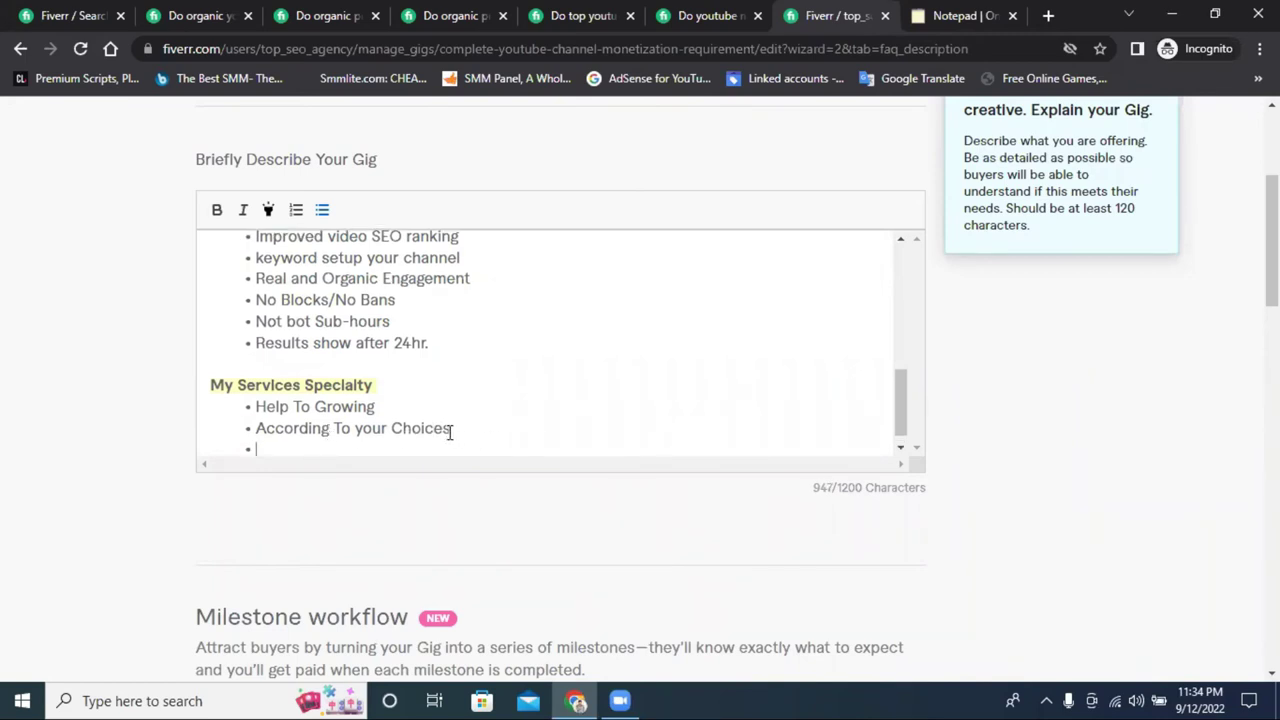
{"action": "left_click_drag", "start_coordinate": [443, 432], "coordinate": [447, 428]}
{"action": "key", "text": "BackSpace"}
Step: Insert "On-Time Delivery" as the first bullet of the "My Services Specialty" list, above "Help To Growing"
{"action": "left_click", "coordinate": [314, 448]}
{"action": "type", "text": "O"}
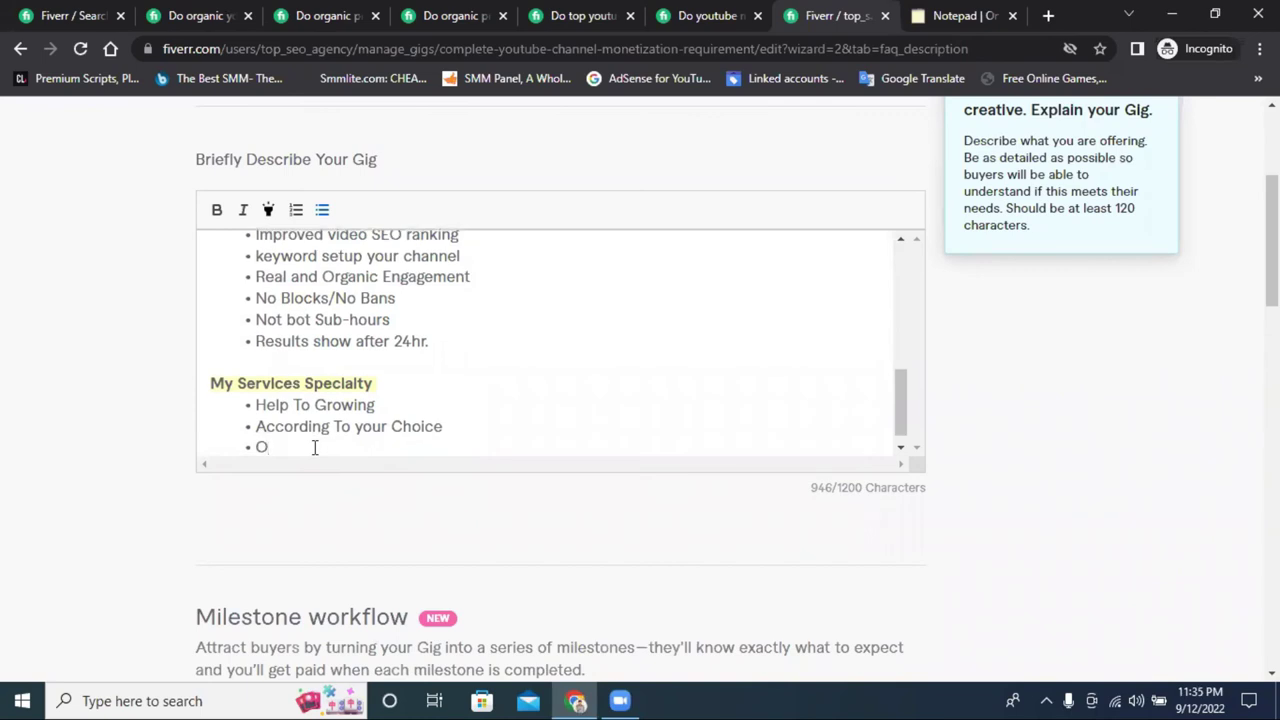
{"action": "key", "text": "BackSpace"}
{"action": "left_click", "coordinate": [258, 404]}
{"action": "key", "text": "Return"}
{"action": "left_click", "coordinate": [258, 404]}
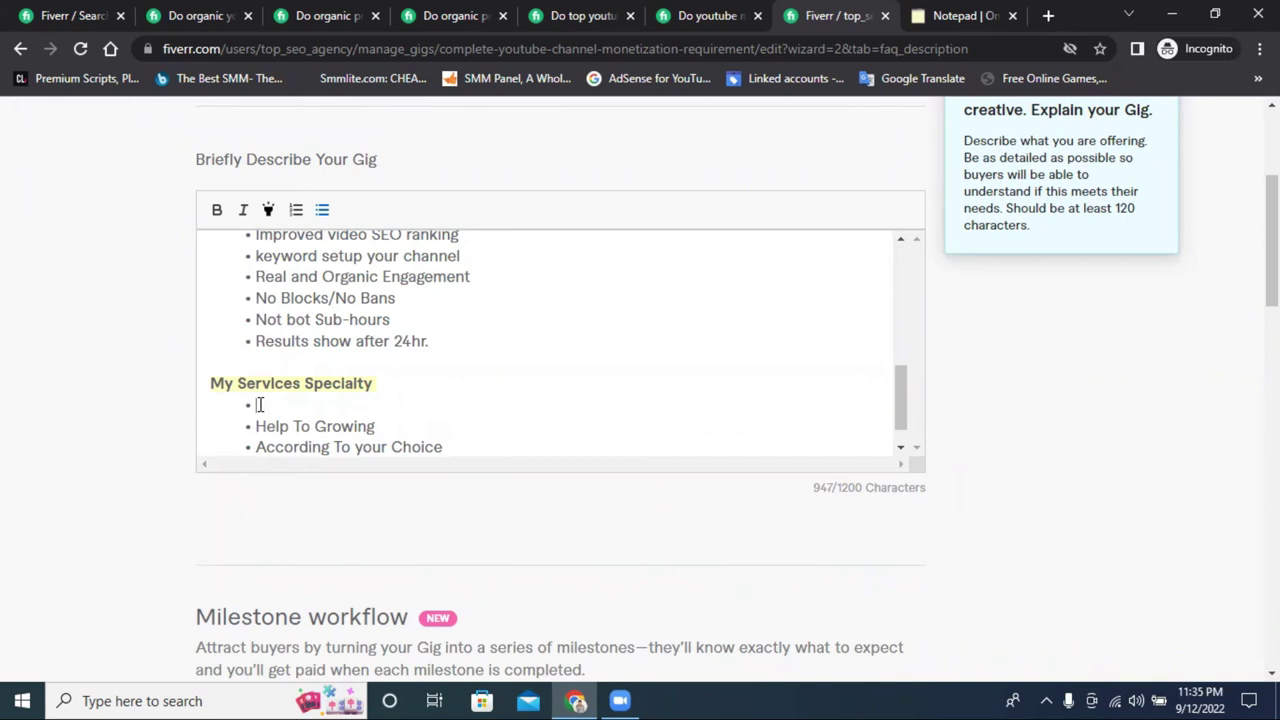
{"action": "type", "text": "On -Time De"}
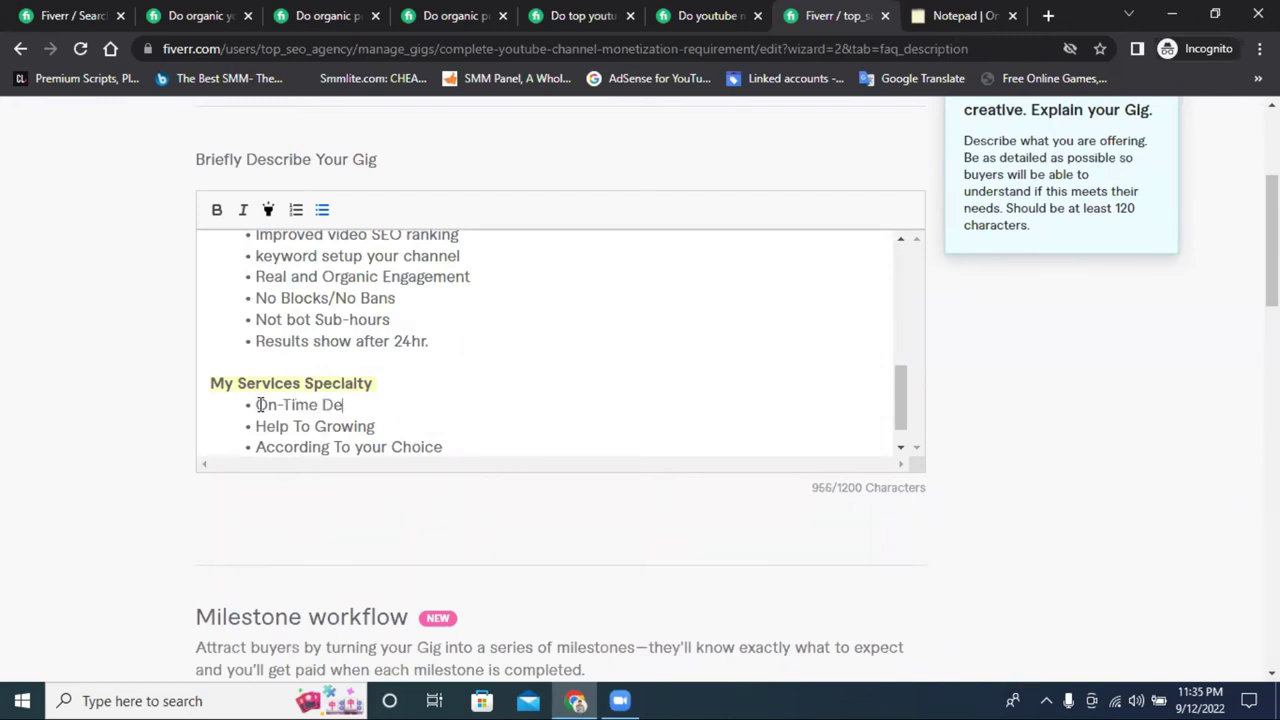
{"action": "type", "text": "livery"}
{"action": "scroll", "coordinate": [461, 411], "scroll_direction": "down", "scroll_amount": 1}
{"action": "left_click", "coordinate": [477, 411]}
{"action": "left_click", "coordinate": [389, 391]}
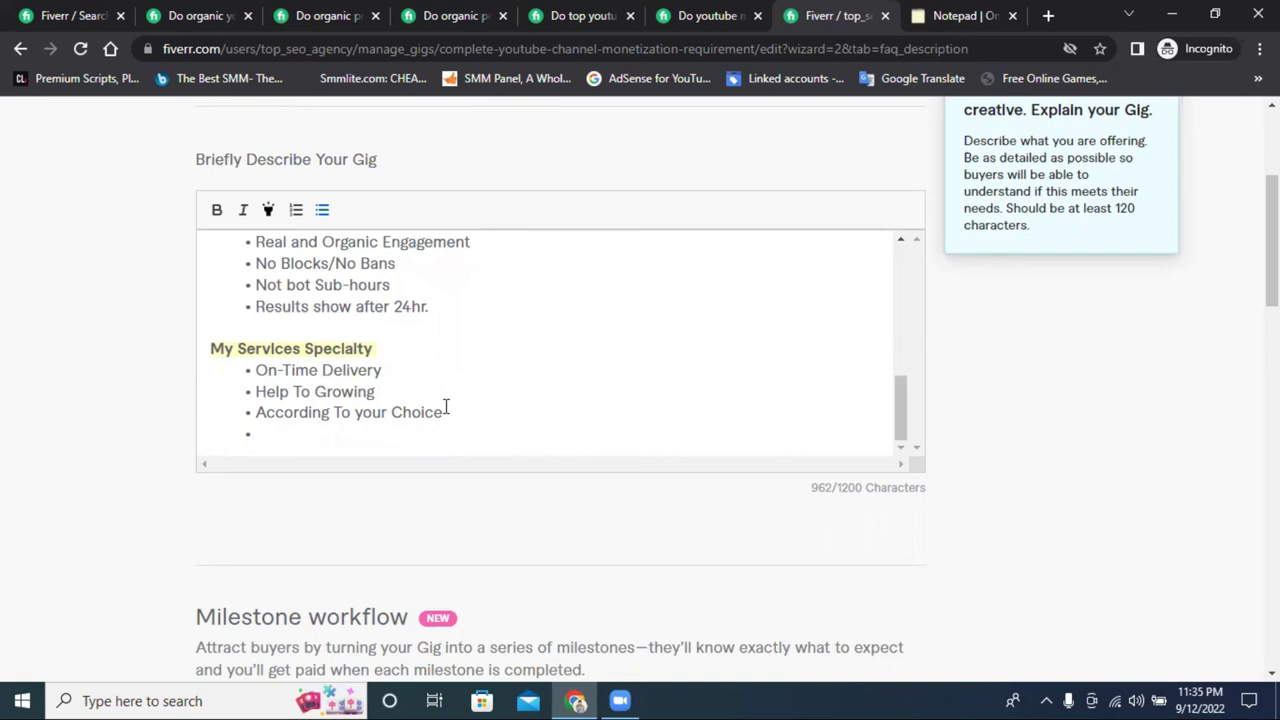
{"action": "left_click", "coordinate": [316, 430]}
{"action": "type", "text": "100% Quali"}
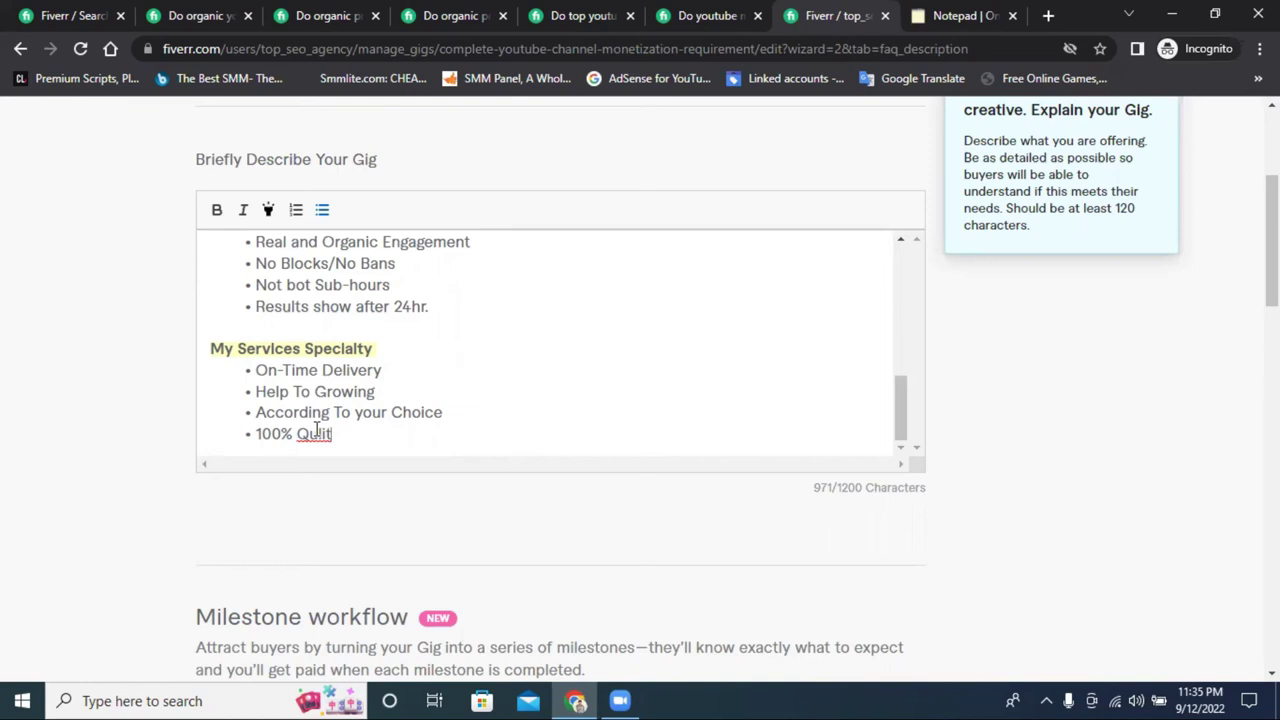
{"action": "key", "text": "BackSpace"}
{"action": "key", "text": "BackSpace"}
{"action": "key", "text": "BackSpace"}
{"action": "key", "text": "BackSpace"}
{"action": "key", "text": "BackSpace"}
{"action": "key", "text": "BackSpace"}
{"action": "key", "text": "BackSpace"}
{"action": "key", "text": "BackSpace"}
{"action": "key", "text": "BackSpace"}
{"action": "key", "text": "BackSpace"}
{"action": "key", "text": "BackSpace"}
Step: Write "Life Time Support" in the empty bullet below "According To your Choice"
{"action": "type", "text": "Live"}
{"action": "key", "text": "BackSpace"}
{"action": "key", "text": "BackSpace"}
{"action": "key", "text": "BackSpace"}
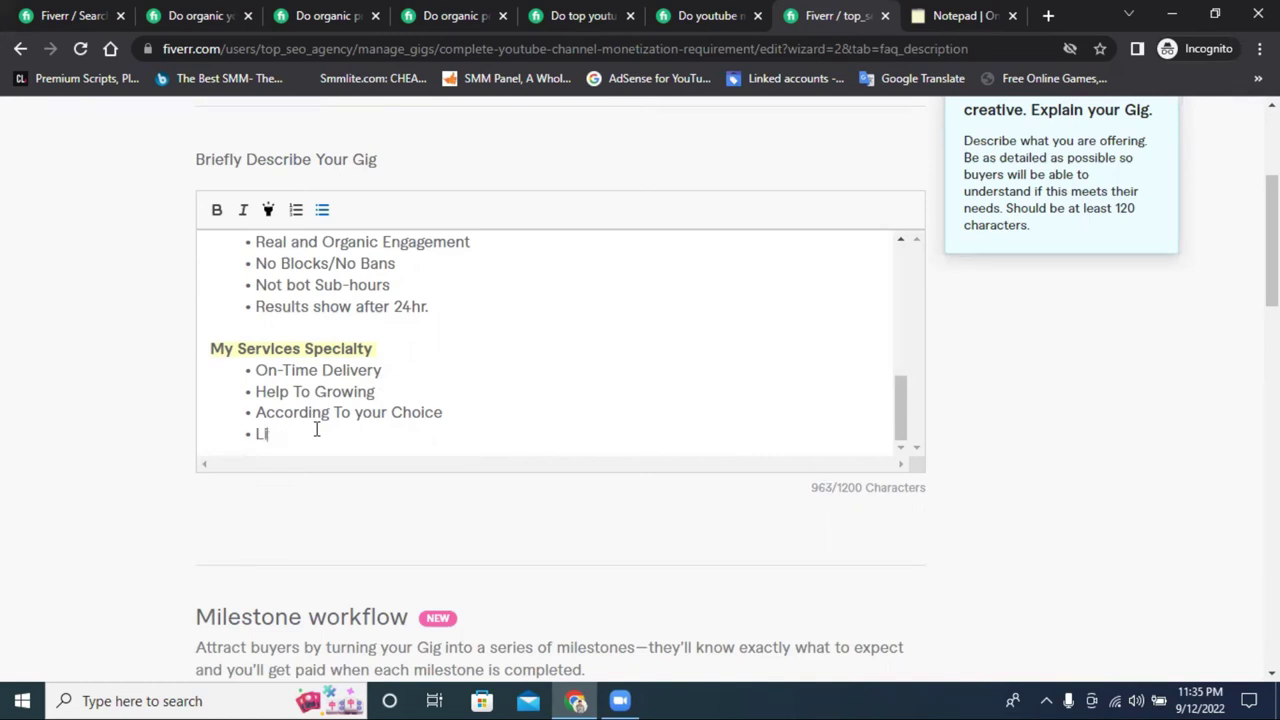
{"action": "type", "text": "fe Time Support"}
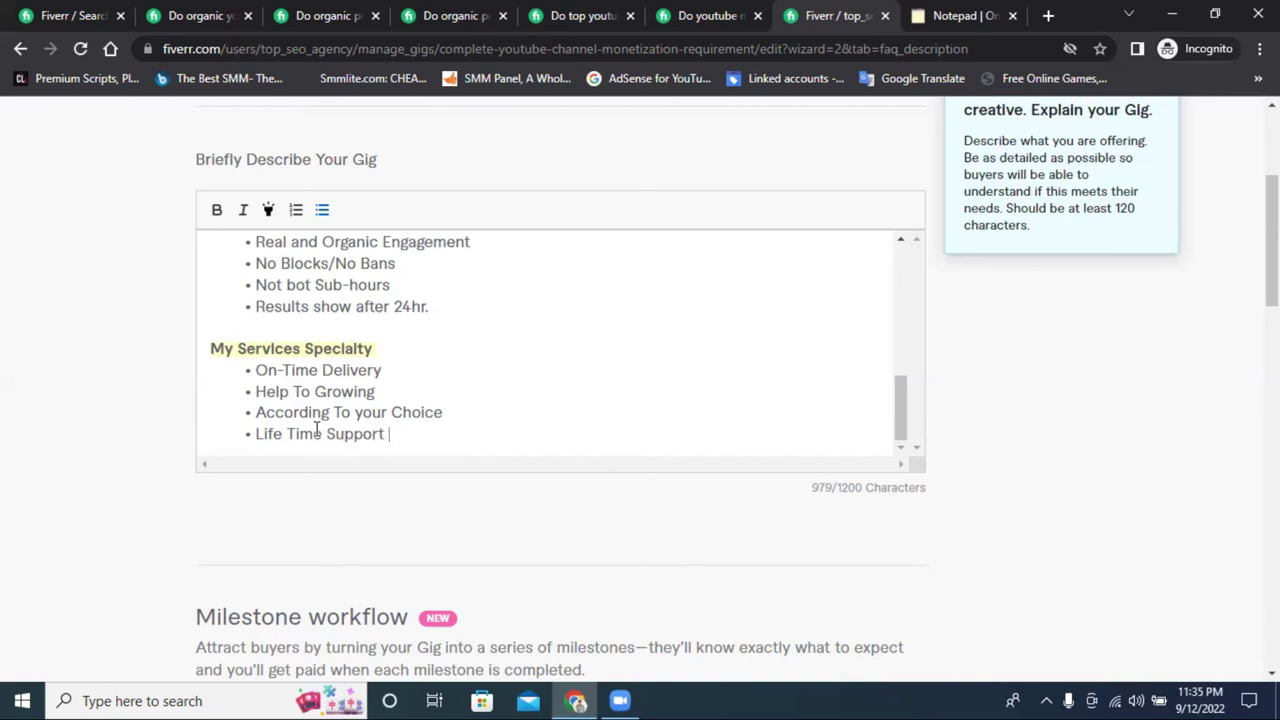
Step: Add "100% Satisfaction" as the last bullet of the "My Services Specialty" list
{"action": "key", "text": "Return"}
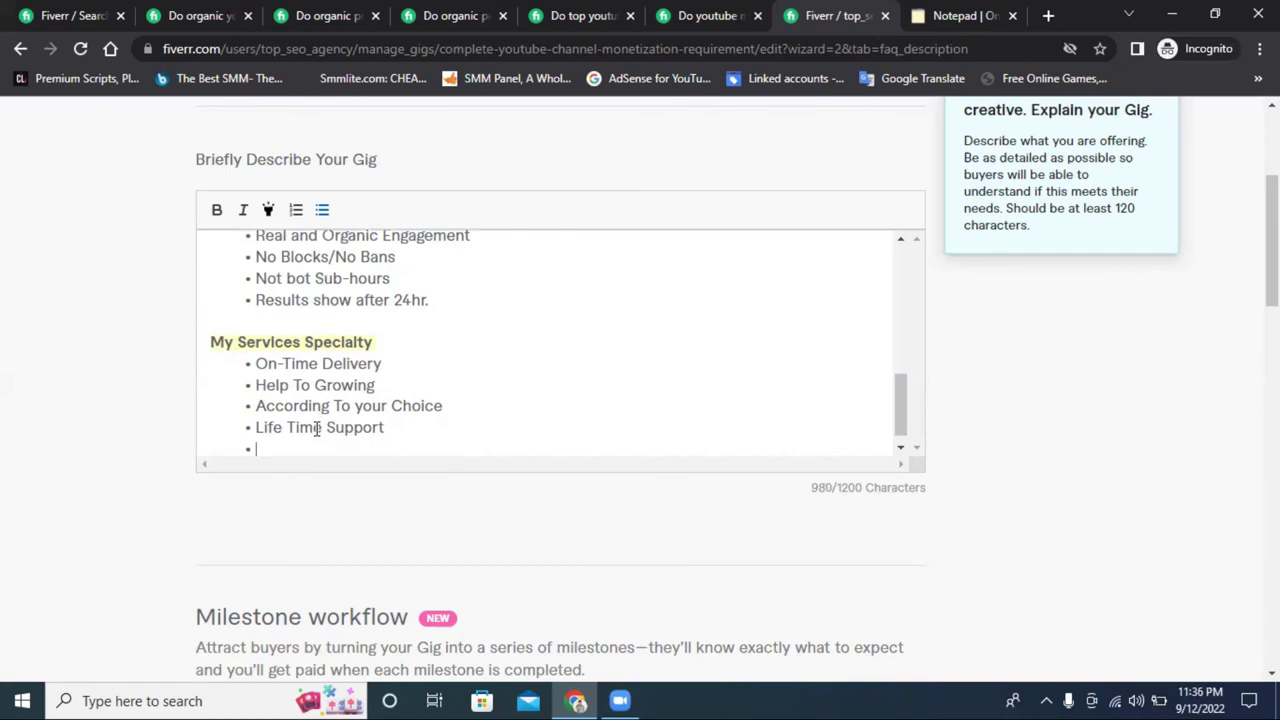
{"action": "type", "text": "!00"}
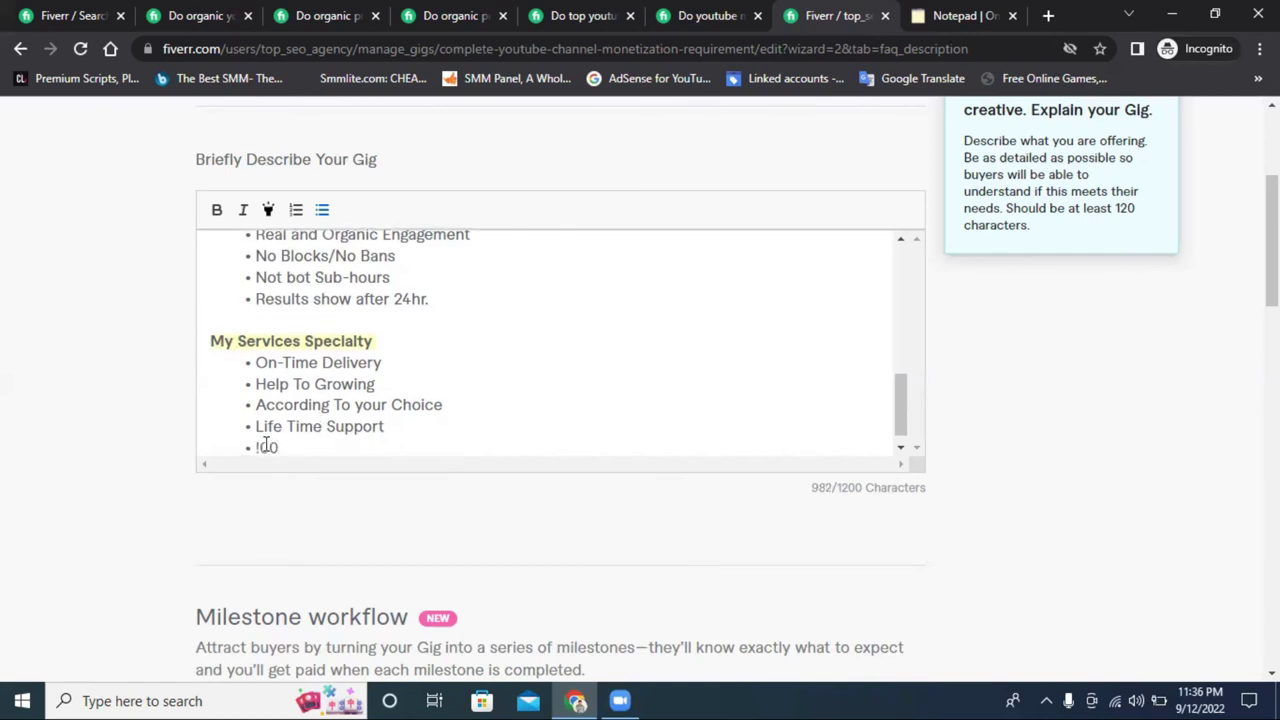
{"action": "left_click_drag", "start_coordinate": [263, 446], "coordinate": [257, 448]}
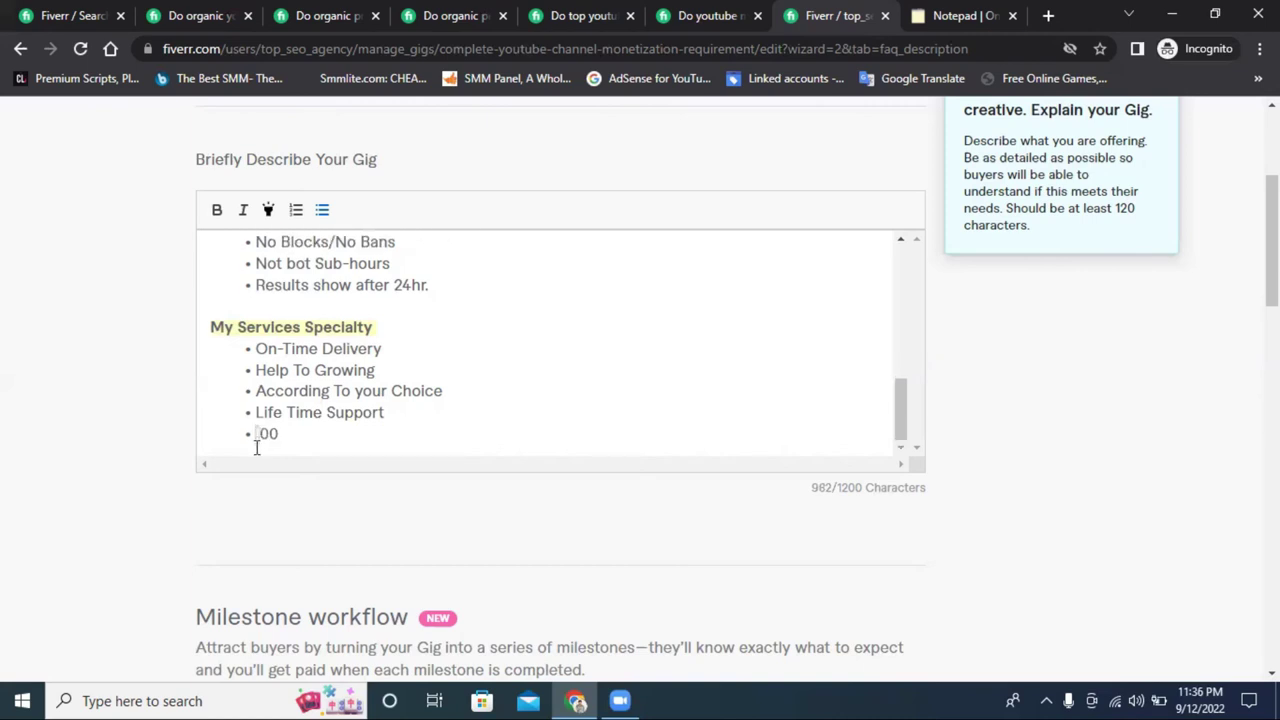
{"action": "key", "text": "BackSpace"}
{"action": "type", "text": "1"}
{"action": "left_click", "coordinate": [286, 440]}
{"action": "type", "text": "% Sat"}
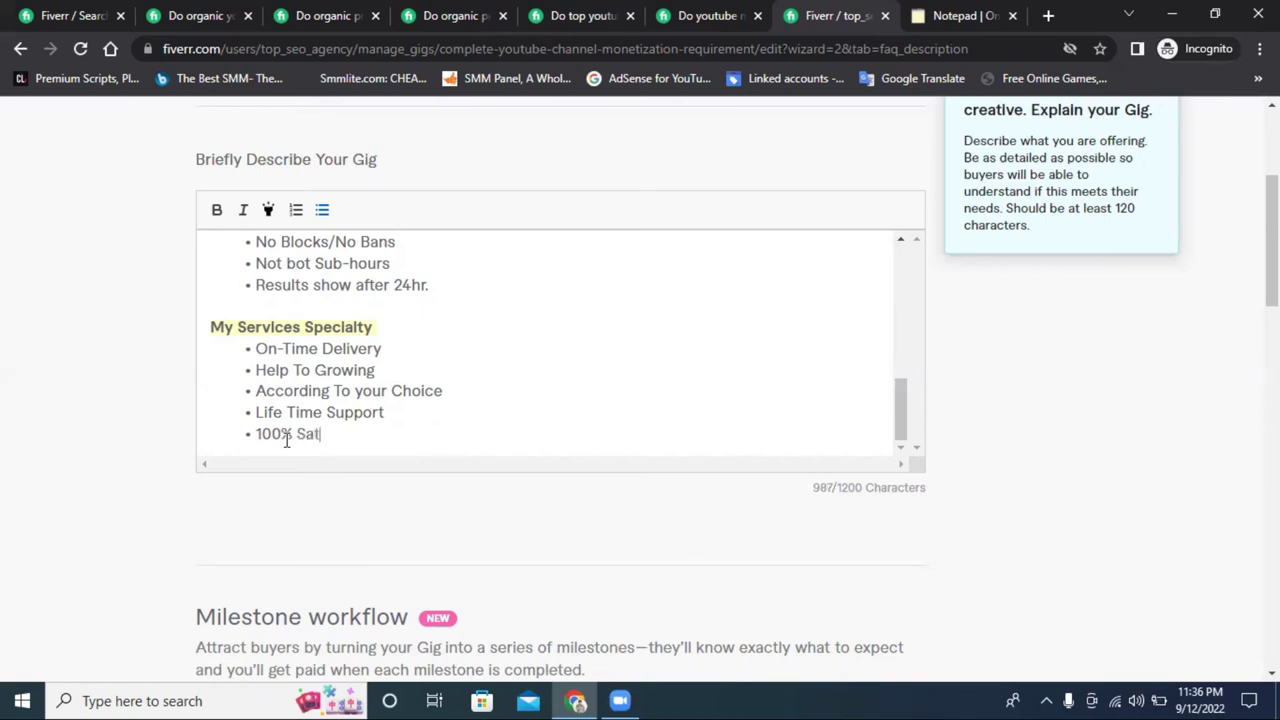
{"action": "type", "text": "isfaction"}
{"action": "scroll", "coordinate": [409, 369], "scroll_direction": "down", "scroll_amount": 2}
{"action": "scroll", "coordinate": [409, 374], "scroll_direction": "up", "scroll_amount": 2}
{"action": "scroll", "coordinate": [423, 392], "scroll_direction": "up", "scroll_amount": 2}
{"action": "scroll", "coordinate": [449, 380], "scroll_direction": "down", "scroll_amount": 2}
{"action": "scroll", "coordinate": [474, 389], "scroll_direction": "down", "scroll_amount": 1}
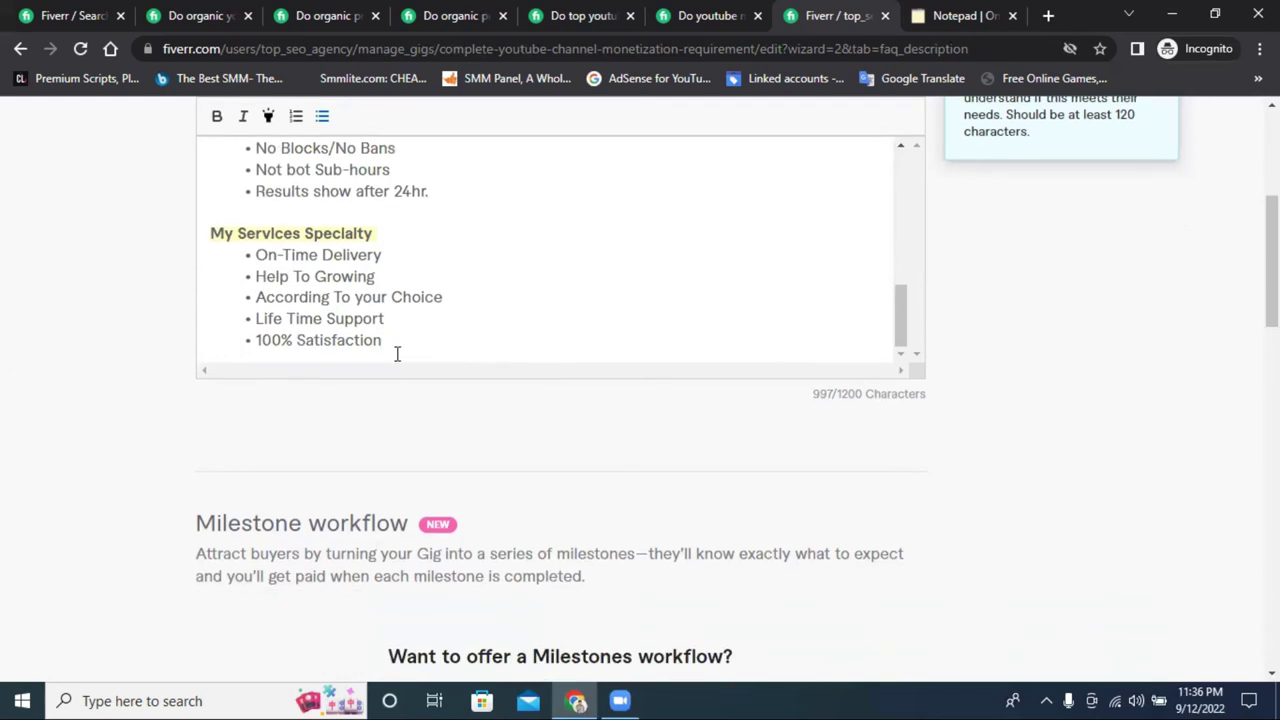
Step: Leave a blank line after the specialty bullets and add a bold, highlighted "Note:" label on a plain line
{"action": "key", "text": "Return"}
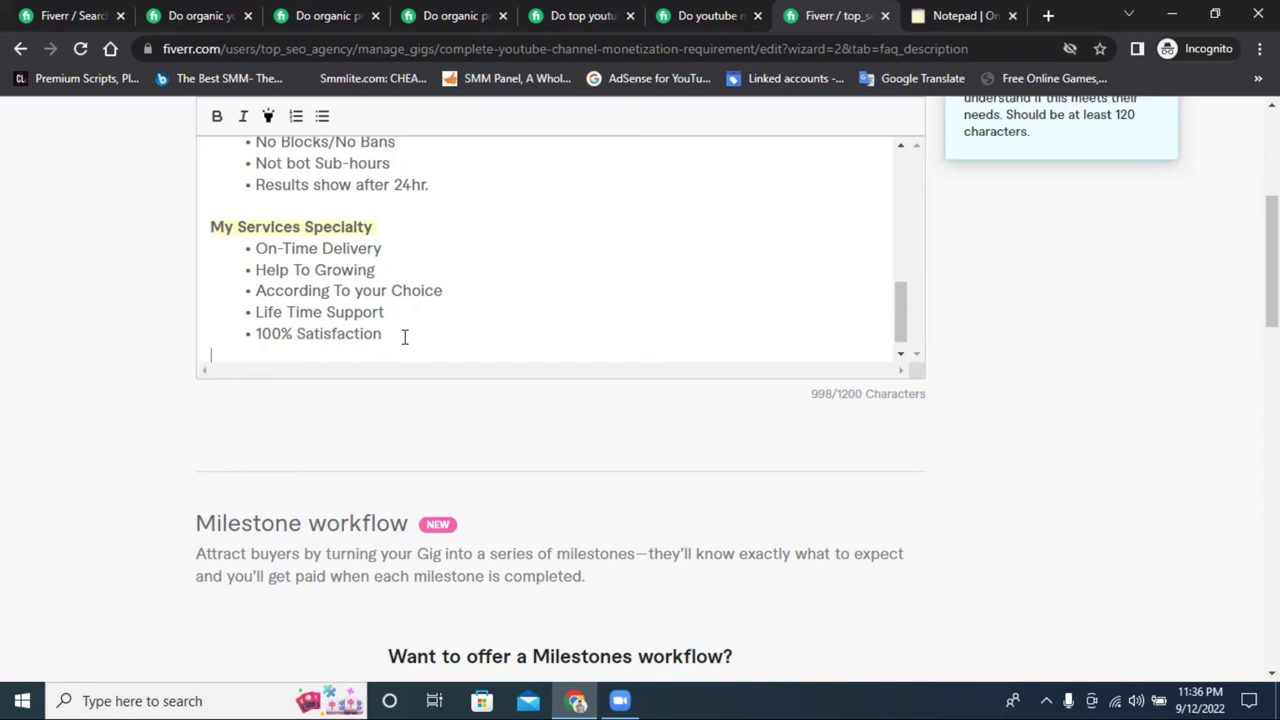
{"action": "key", "text": "Return"}
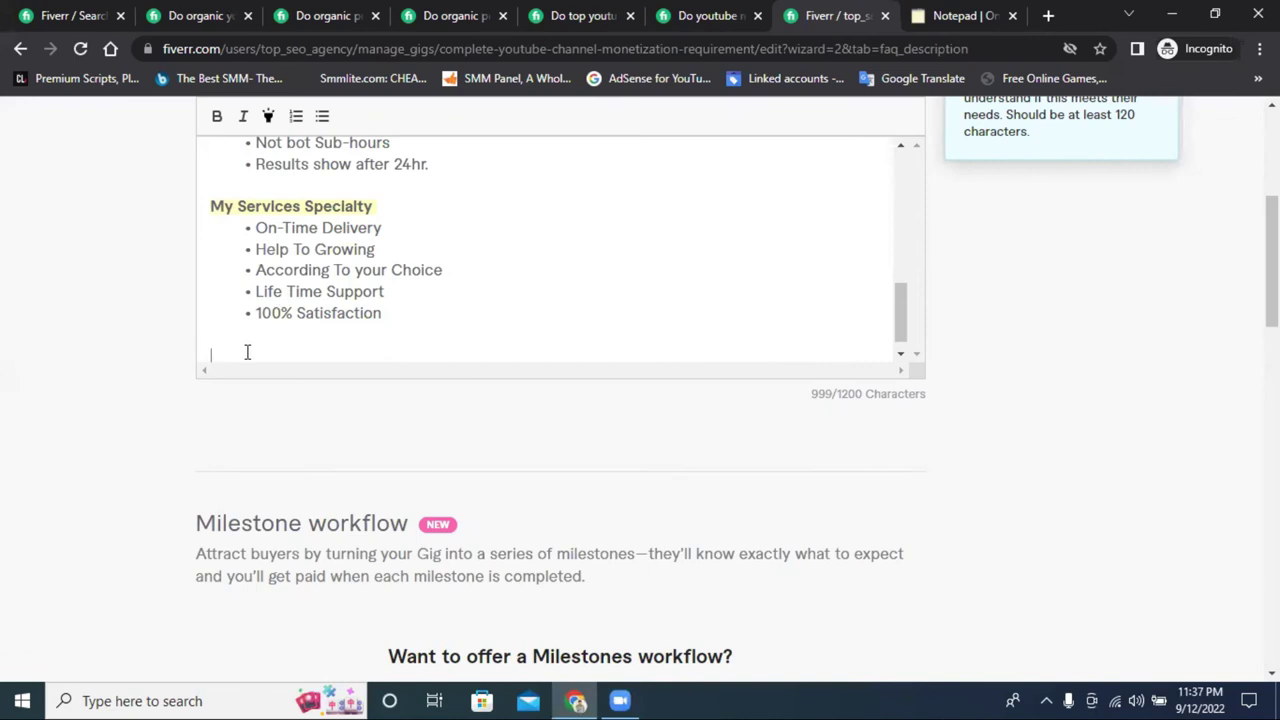
{"action": "type", "text": "N"}
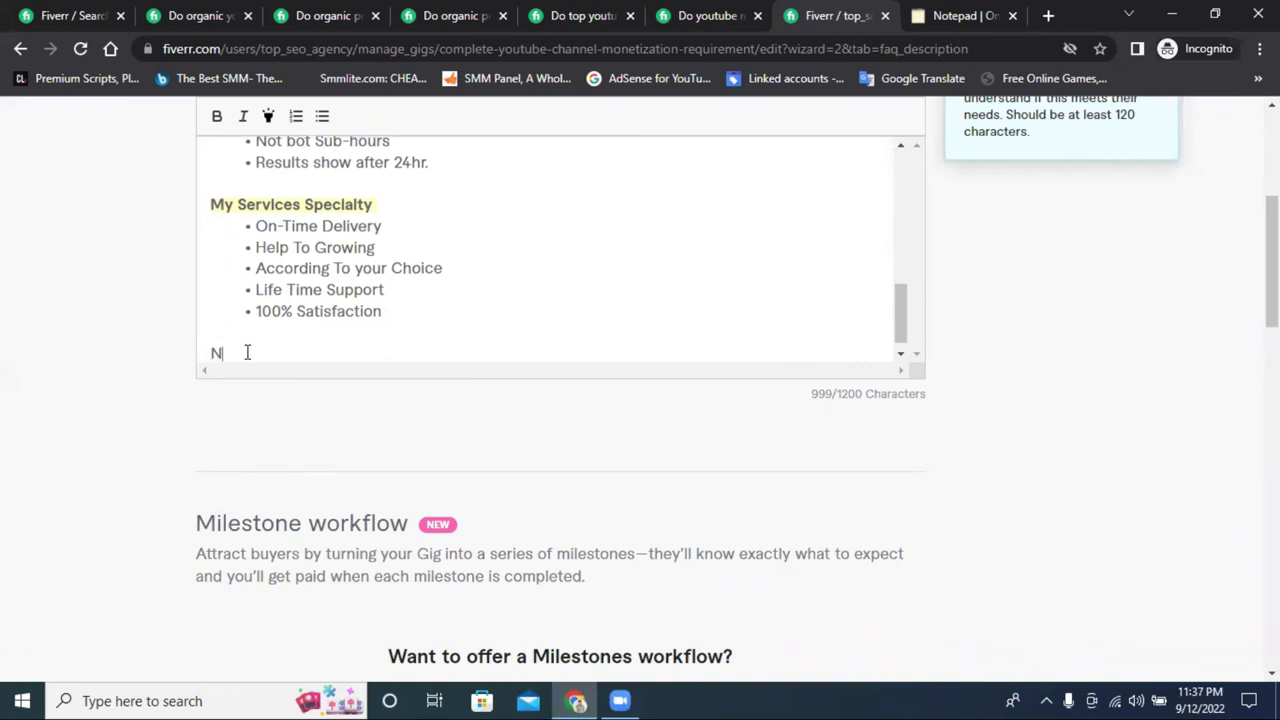
{"action": "type", "text": "ote:"}
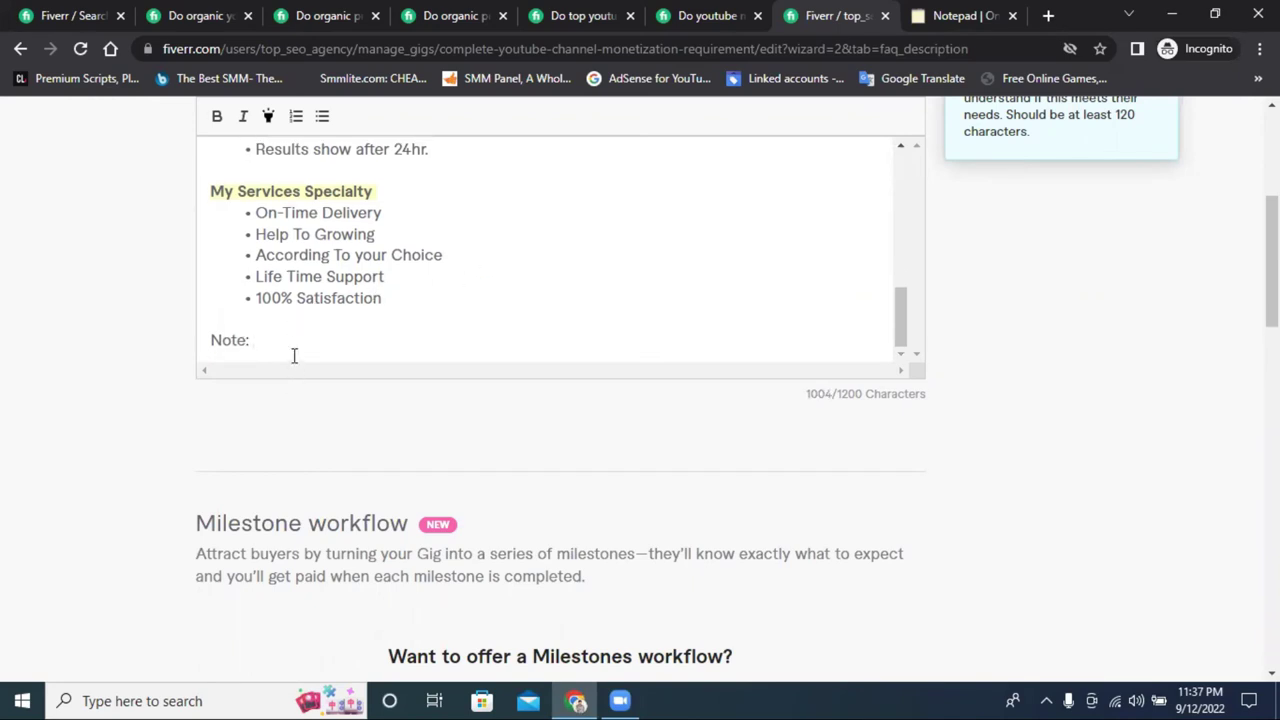
{"action": "left_click_drag", "start_coordinate": [266, 346], "coordinate": [208, 346]}
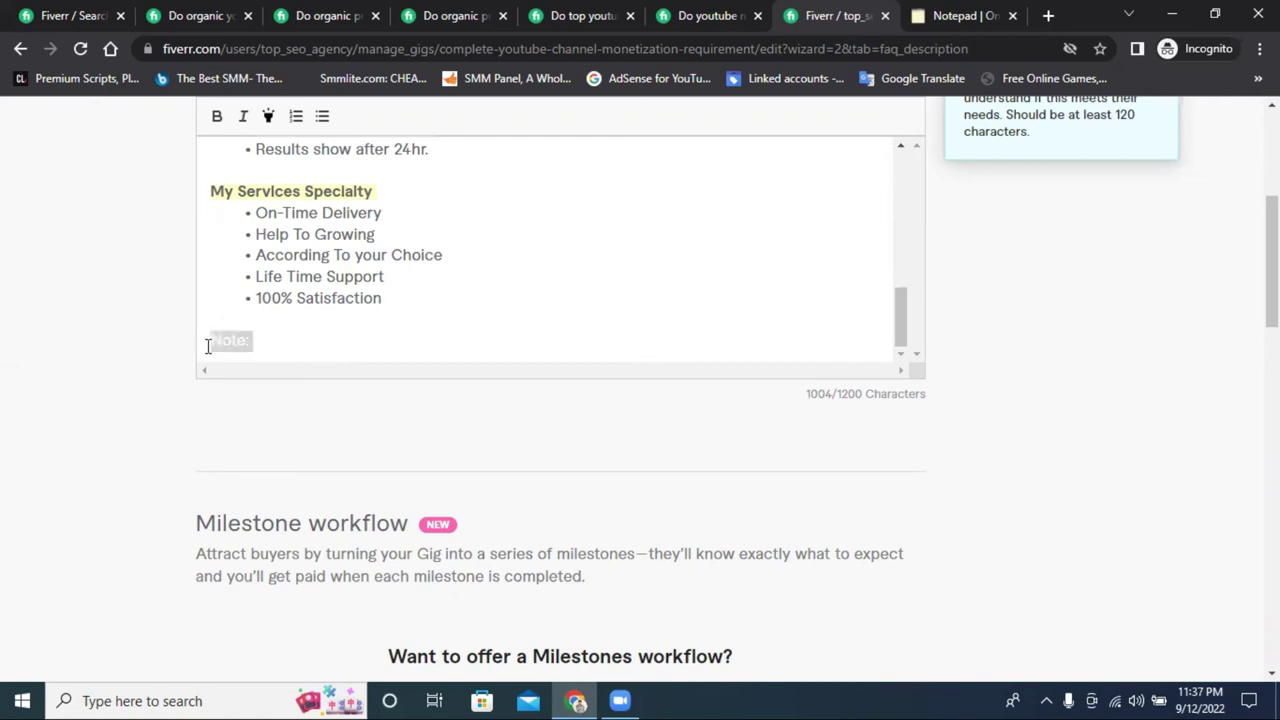
{"action": "left_click", "coordinate": [217, 117]}
{"action": "left_click", "coordinate": [268, 338]}
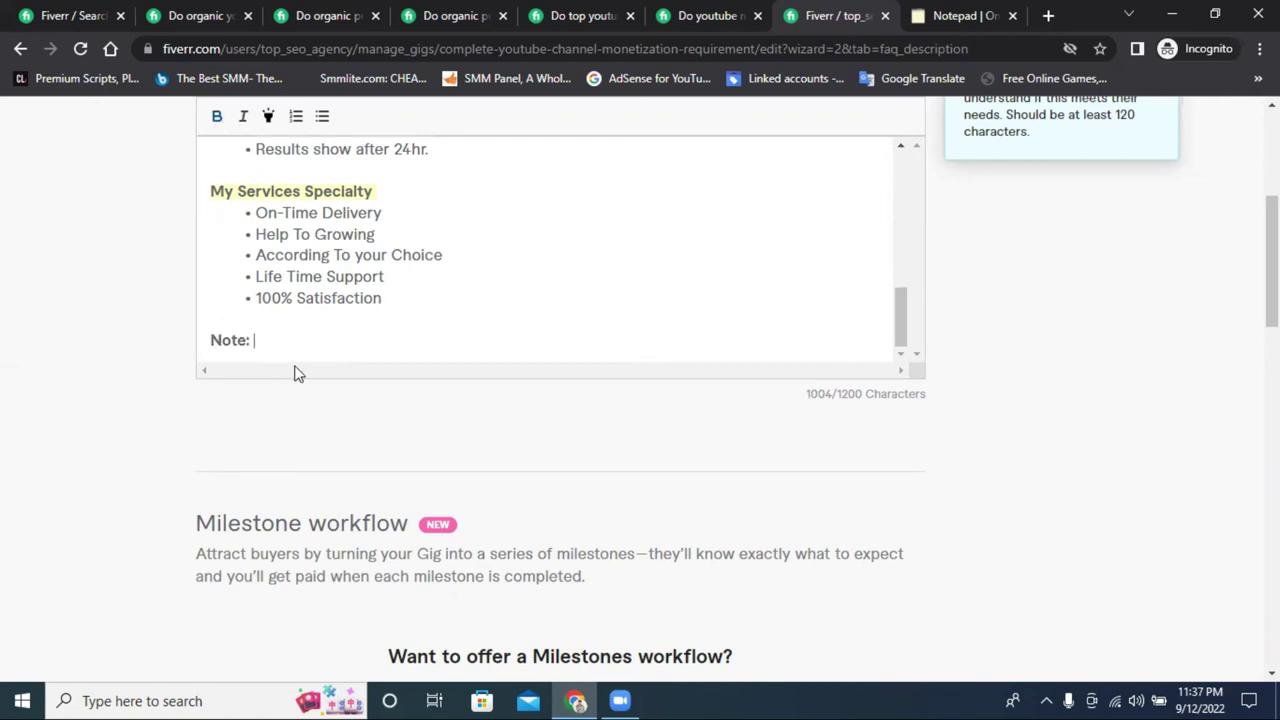
{"action": "left_click_drag", "start_coordinate": [264, 337], "coordinate": [208, 340]}
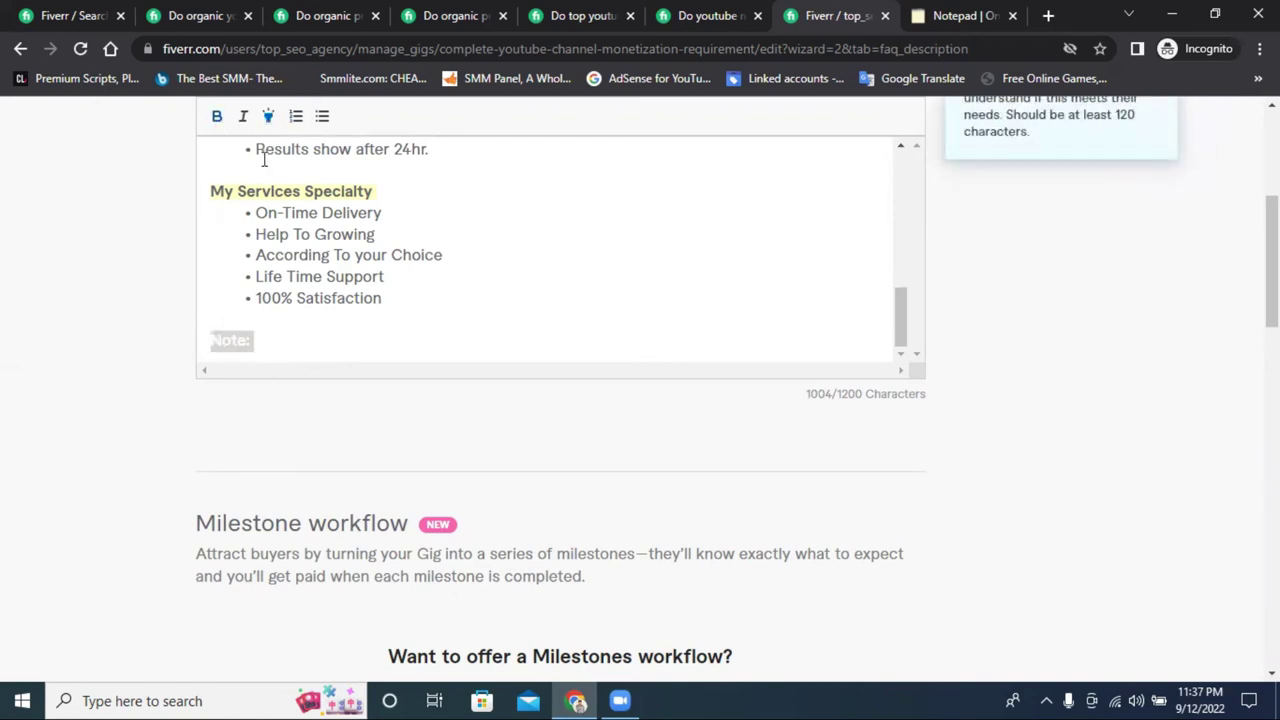
{"action": "left_click", "coordinate": [270, 341]}
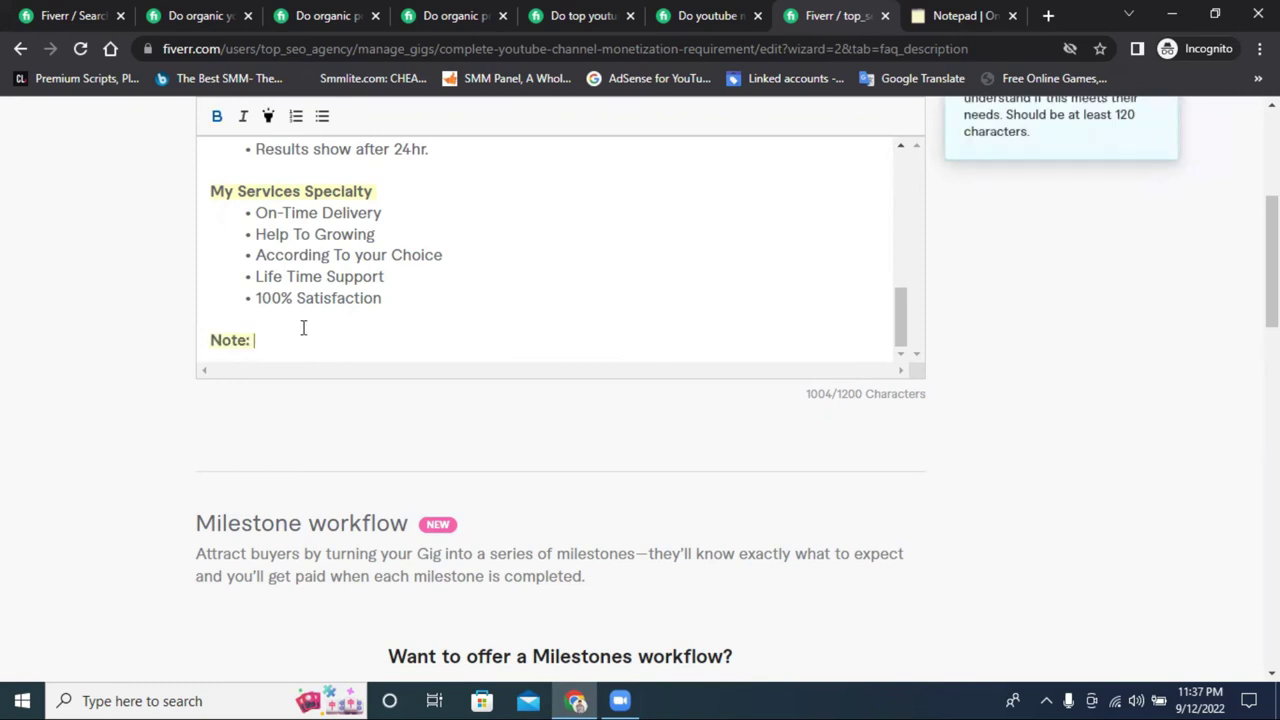
Step: Write "At least 5 video on the channel." after the "Note:" label in regular weight without highlighting
{"action": "type", "text": "At"}
{"action": "double_click", "coordinate": [260, 338]}
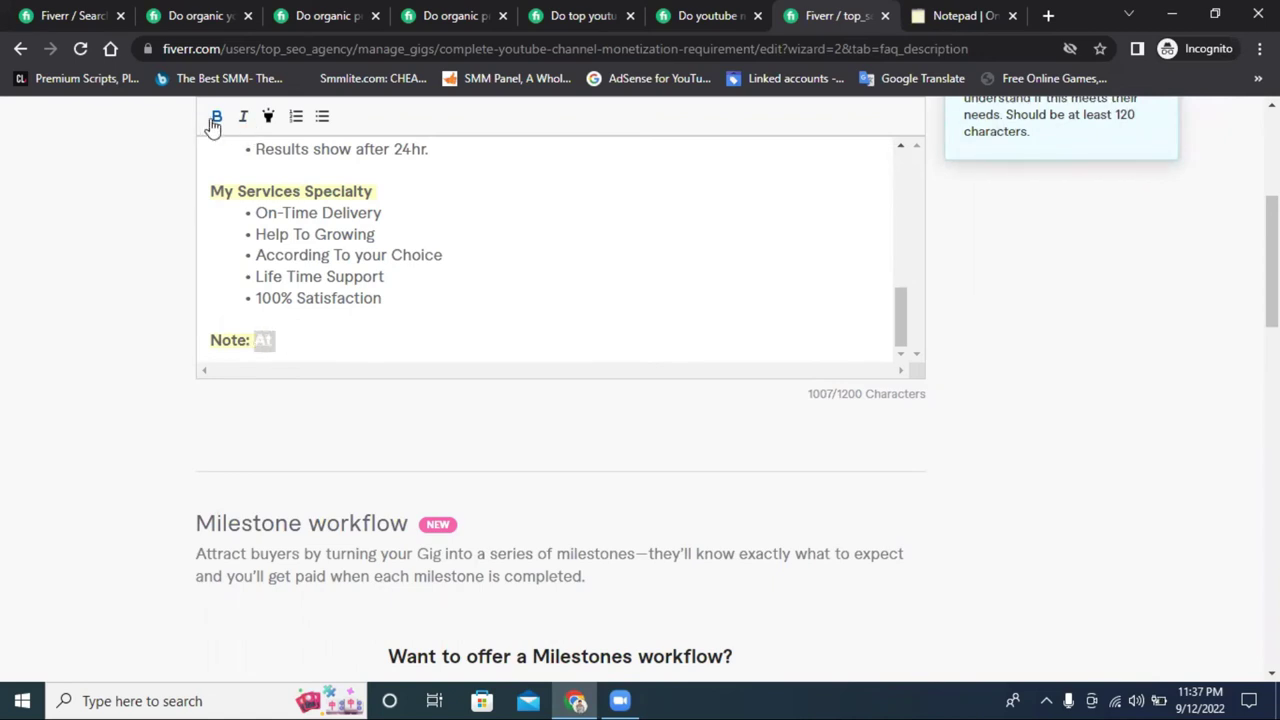
{"action": "left_click", "coordinate": [290, 348]}
{"action": "type", "text": "lest"}
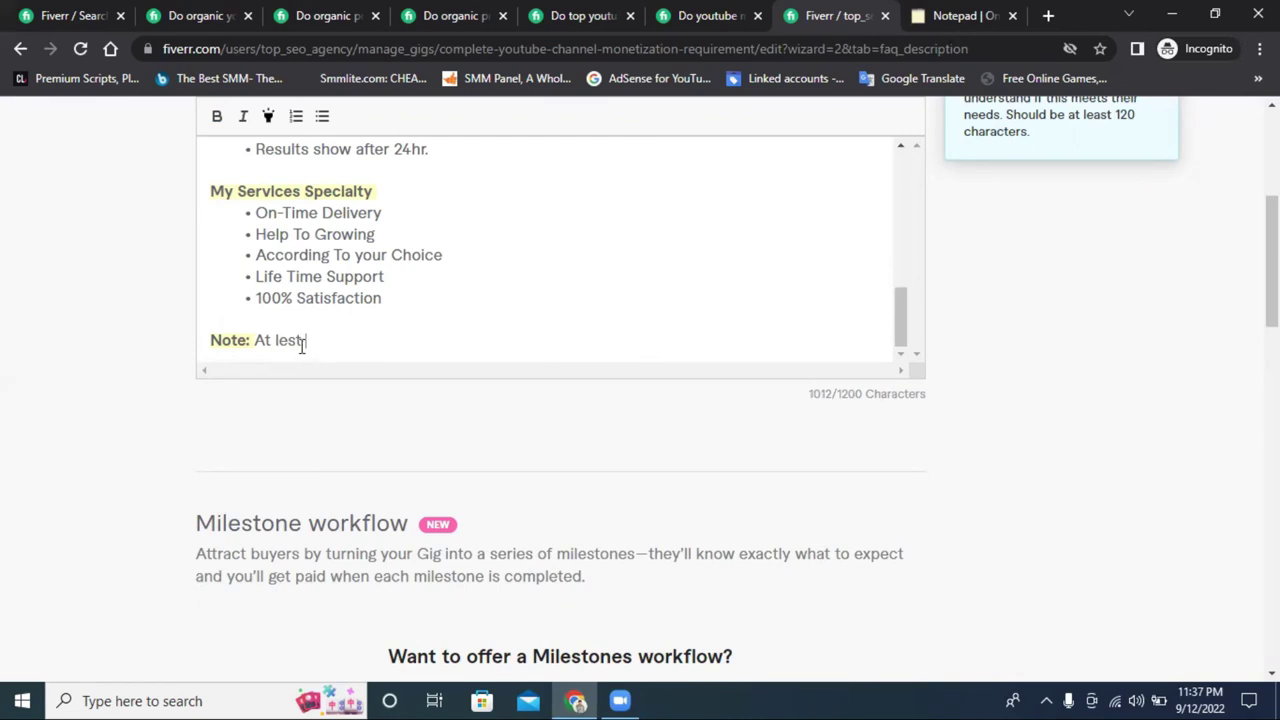
{"action": "left_click", "coordinate": [286, 340]}
{"action": "type", "text": "a"}
{"action": "left_click", "coordinate": [358, 346]}
{"action": "type", "text": "5 video on the "}
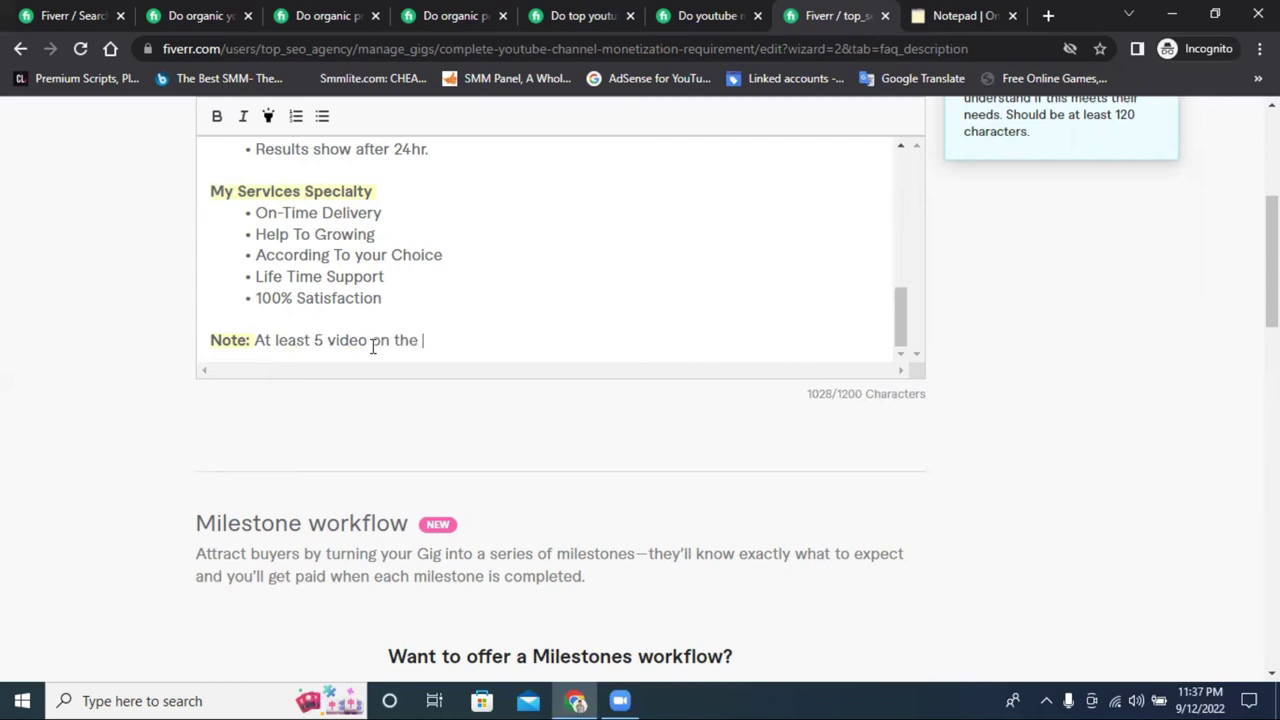
{"action": "type", "text": "channel ."}
{"action": "key", "text": "BackSpace"}
{"action": "type", "text": "."}
Step: Complete the note with "(1-2 hours ) length is recommended" and start an indented line with ":" below it
{"action": "type", "text": "(1-2 hours"}
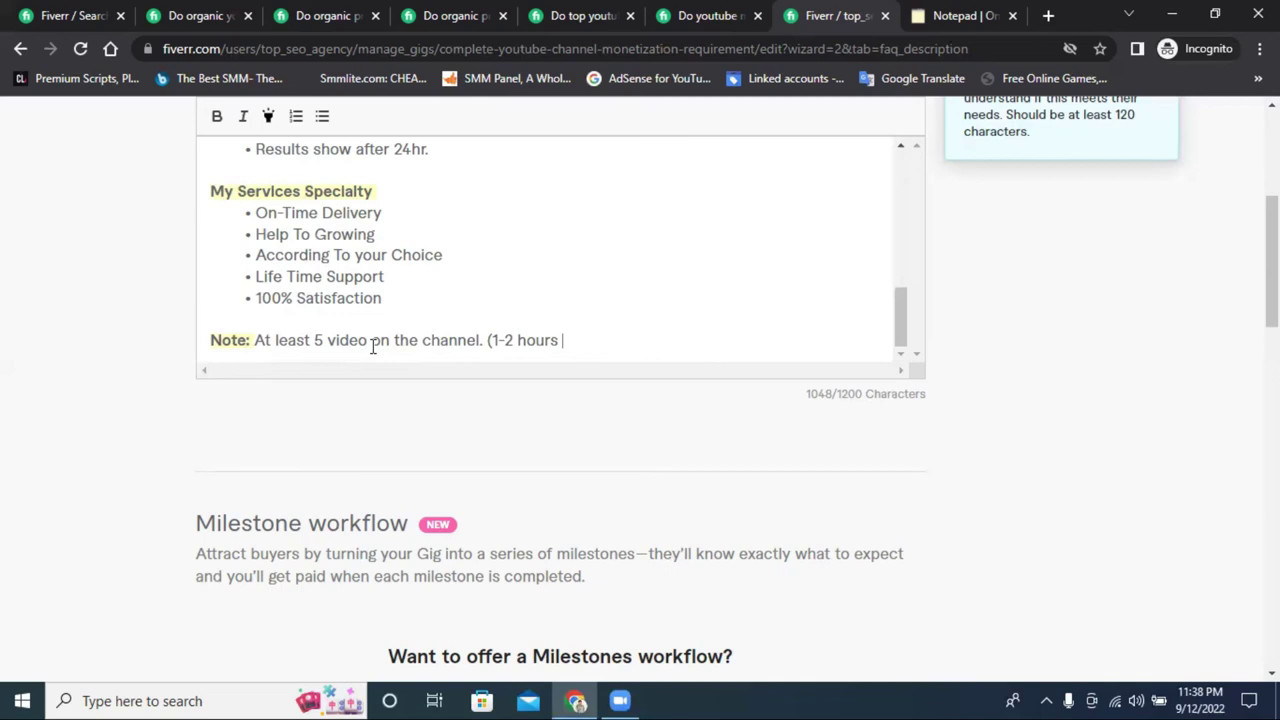
{"action": "type", "text": ") length"}
{"action": "type", "text": "is recom"}
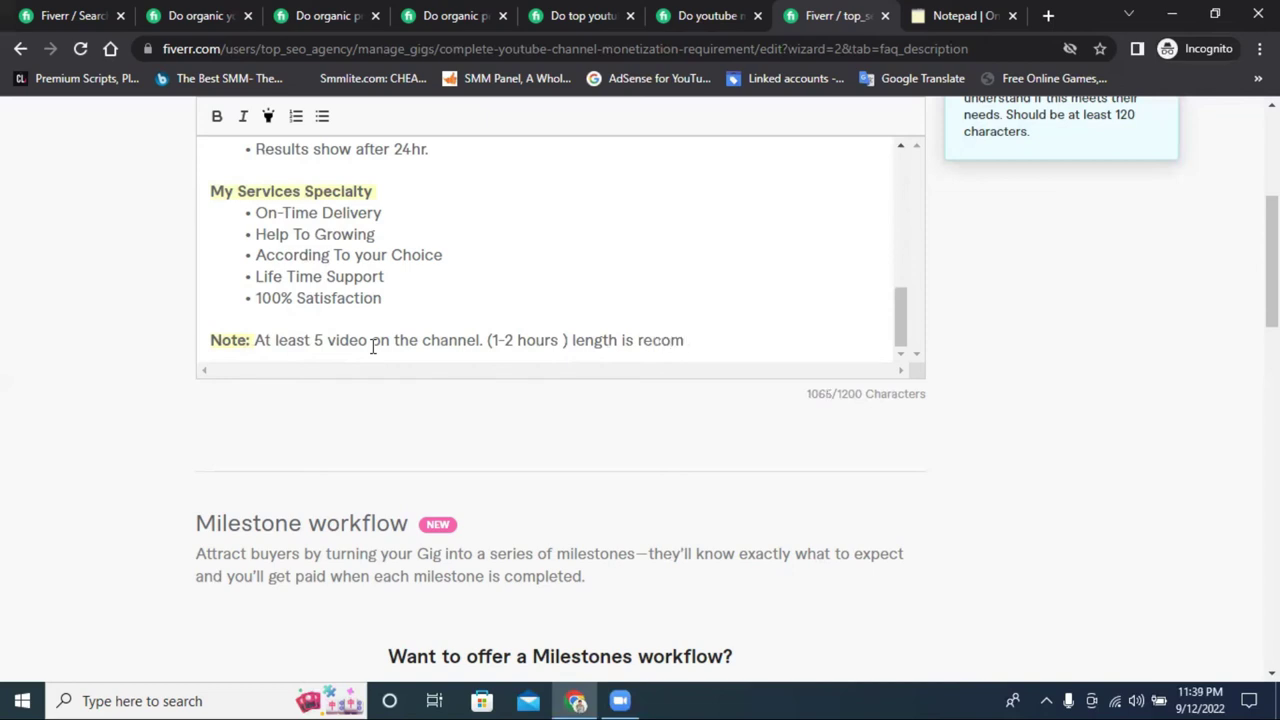
{"action": "type", "text": "ment"}
{"action": "right_click", "coordinate": [688, 343]}
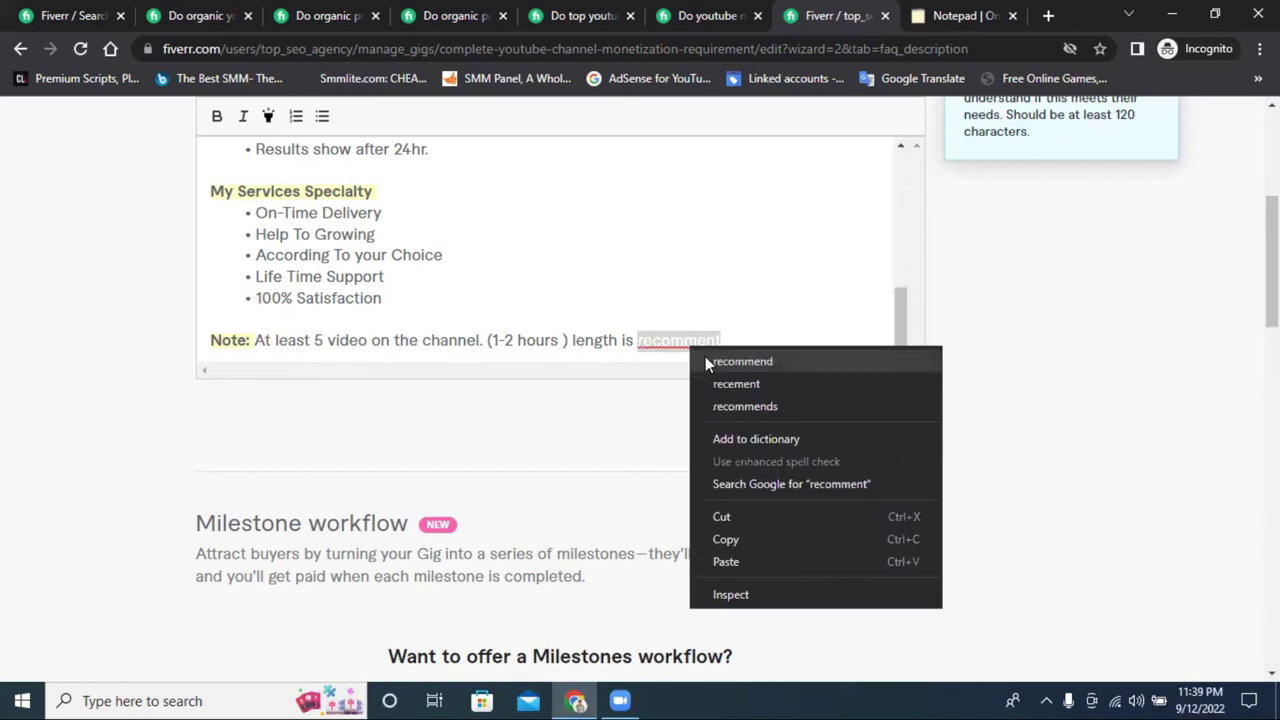
{"action": "left_click", "coordinate": [722, 340]}
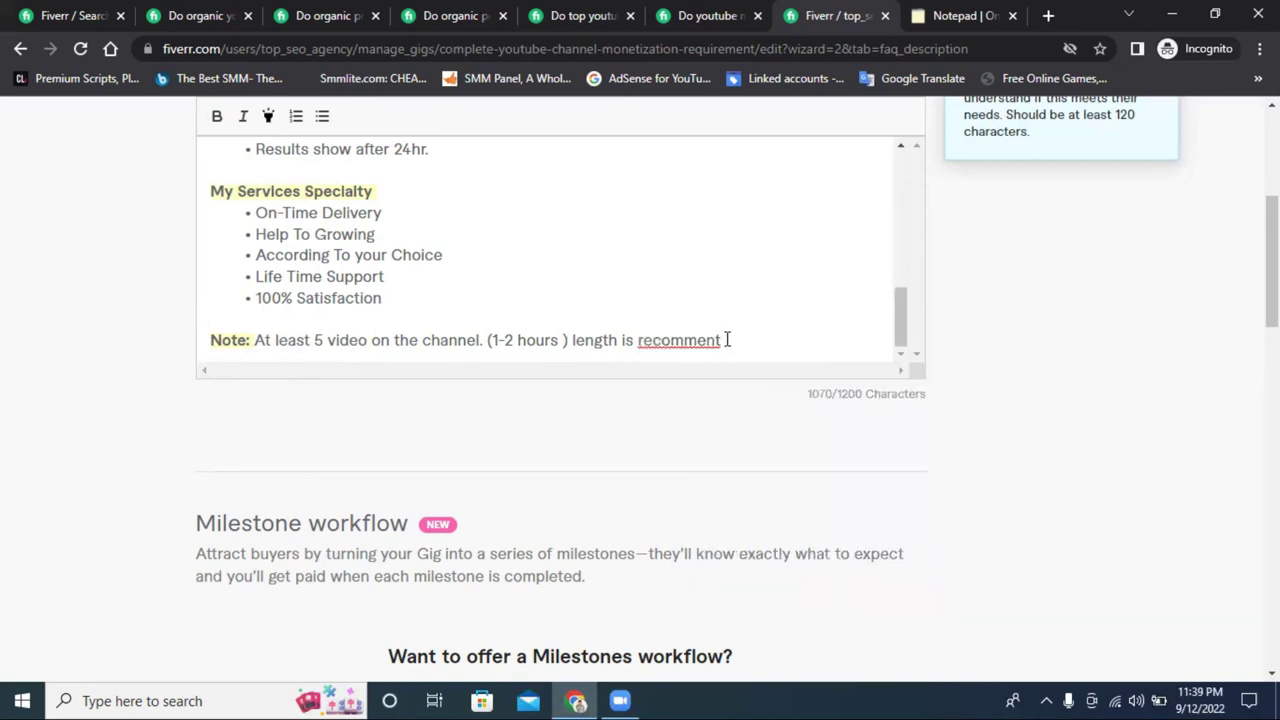
{"action": "key", "text": "BackSpace"}
{"action": "type", "text": "ded"}
{"action": "scroll", "coordinate": [750, 340], "scroll_direction": "down", "scroll_amount": 1}
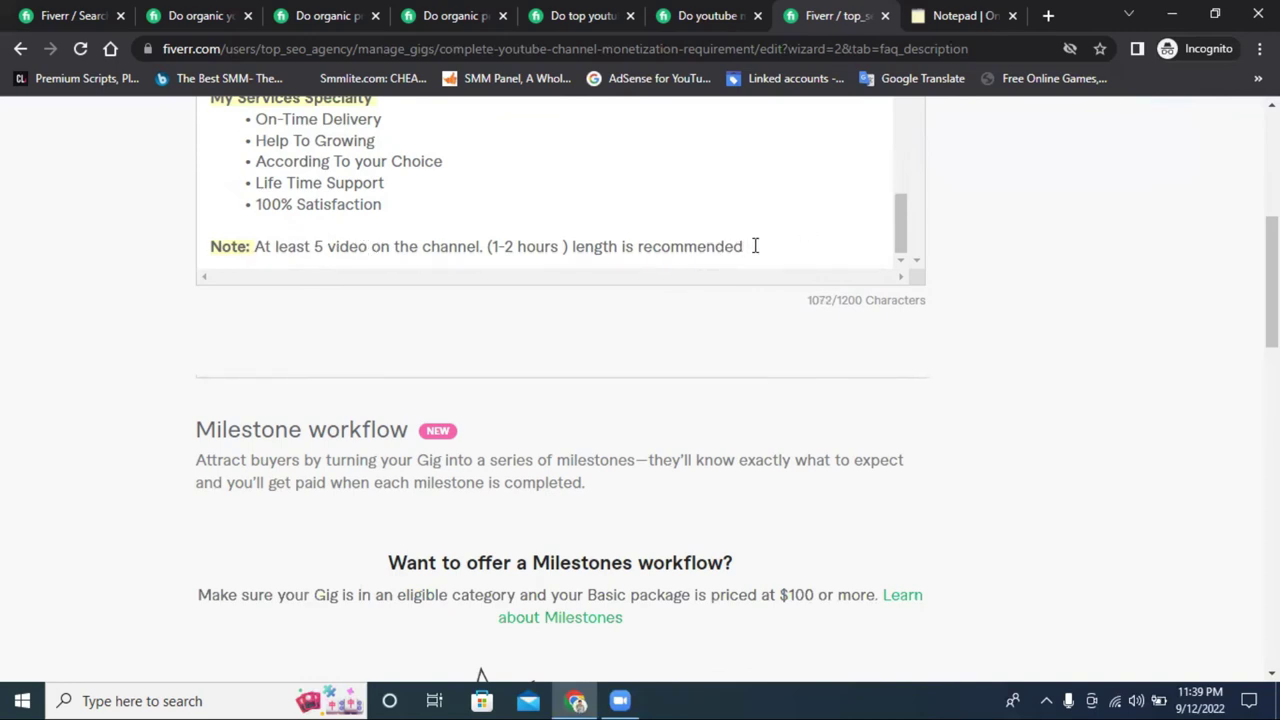
{"action": "key", "text": "Return"}
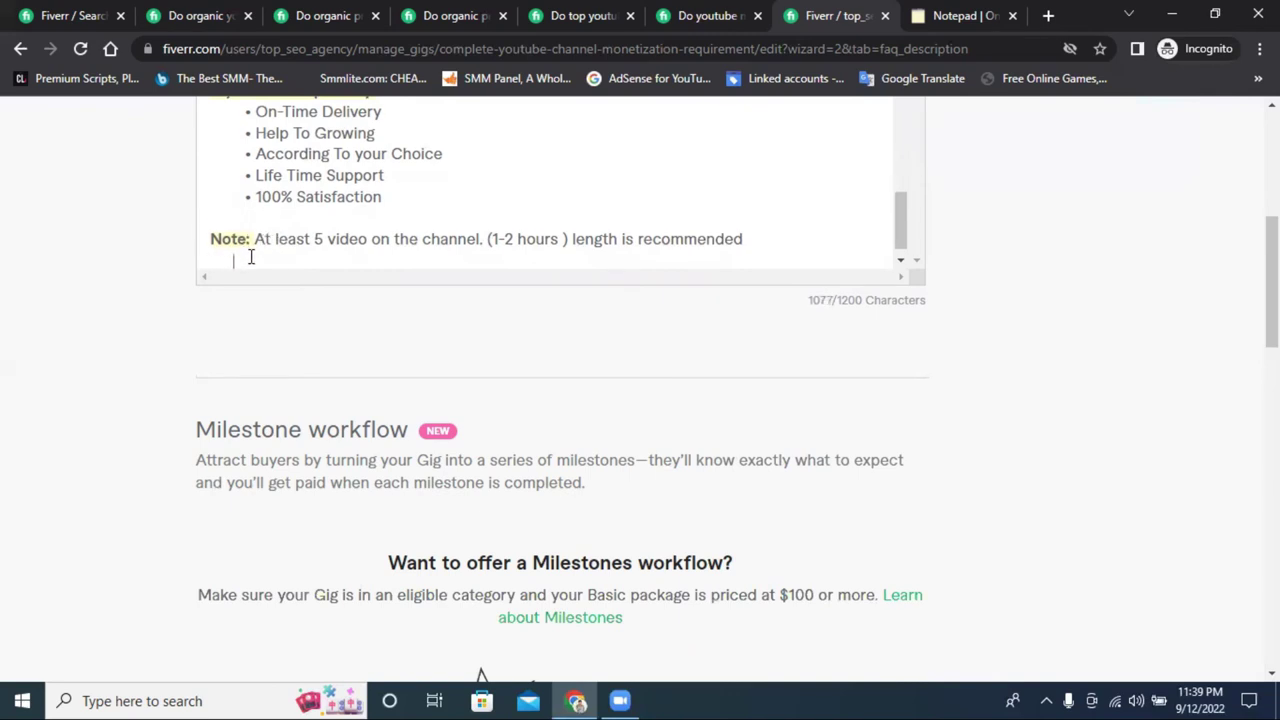
{"action": "type", "text": ":"}
Step: Review the wording of the note about the minimum number of videos and their recommended length
{"action": "left_click_drag", "start_coordinate": [777, 240], "coordinate": [686, 228]}
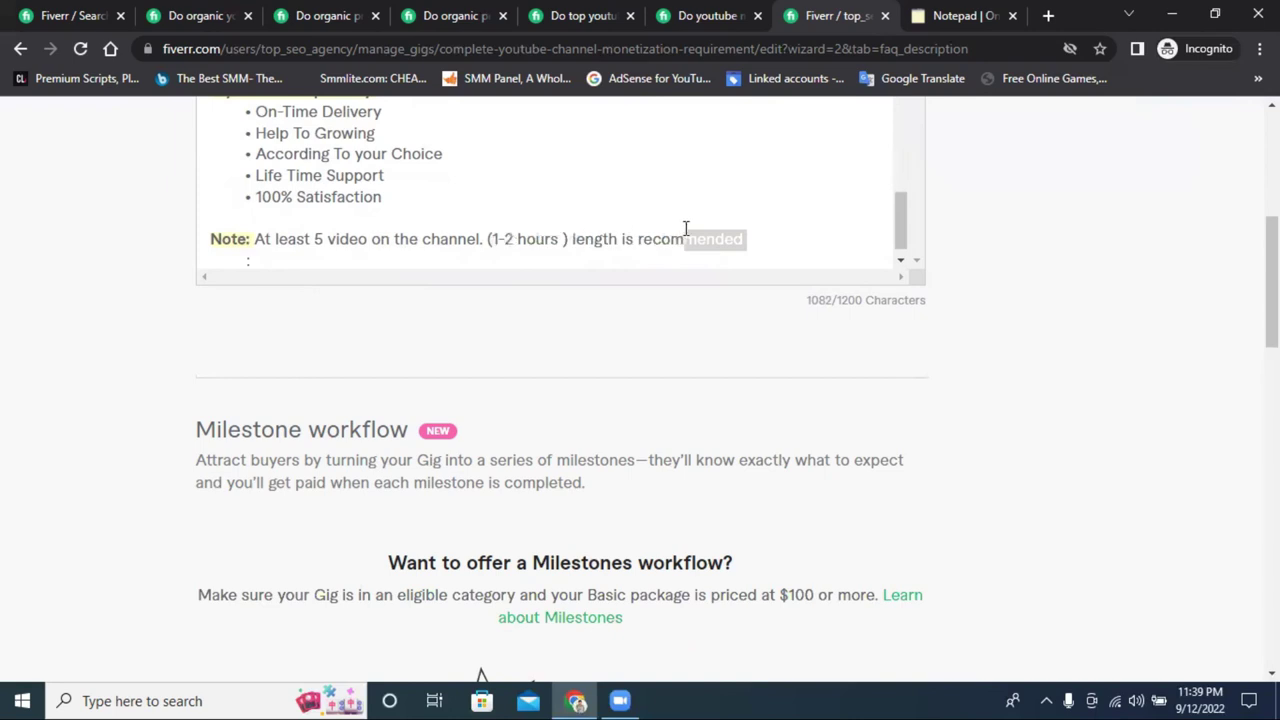
{"action": "left_click", "coordinate": [538, 240]}
{"action": "double_click", "coordinate": [538, 240]}
{"action": "left_click", "coordinate": [503, 240]}
{"action": "double_click", "coordinate": [503, 240]}
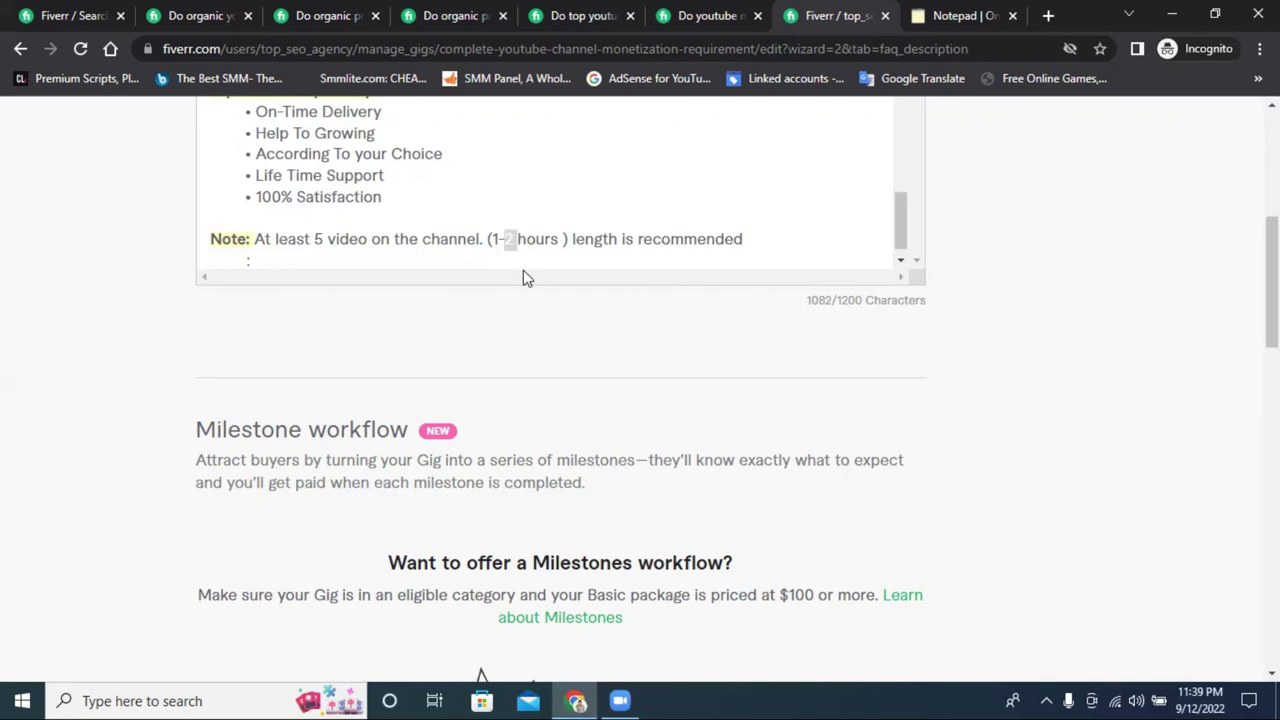
{"action": "left_click_drag", "start_coordinate": [772, 239], "coordinate": [205, 240]}
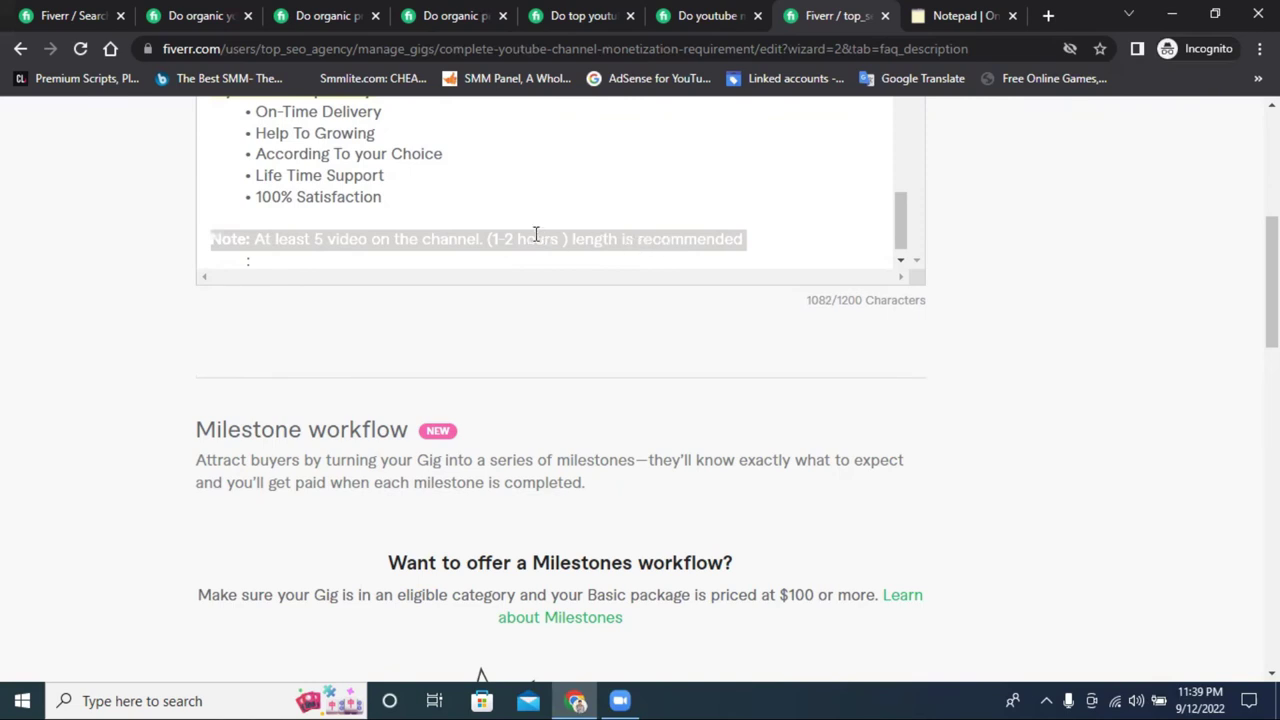
{"action": "scroll", "coordinate": [535, 234], "scroll_direction": "up", "scroll_amount": 2}
{"action": "scroll", "coordinate": [535, 234], "scroll_direction": "down", "scroll_amount": 2}
{"action": "scroll", "coordinate": [640, 300], "scroll_direction": "up", "scroll_amount": 2}
Step: Copy the gig description from the welcome line through the "100% Satisfaction" bullet
{"action": "left_click_drag", "start_coordinate": [412, 380], "coordinate": [209, 254]}
{"action": "right_click", "coordinate": [494, 315]}
{"action": "left_click", "coordinate": [619, 387]}
{"action": "right_click", "coordinate": [488, 313]}
{"action": "left_click", "coordinate": [603, 374]}
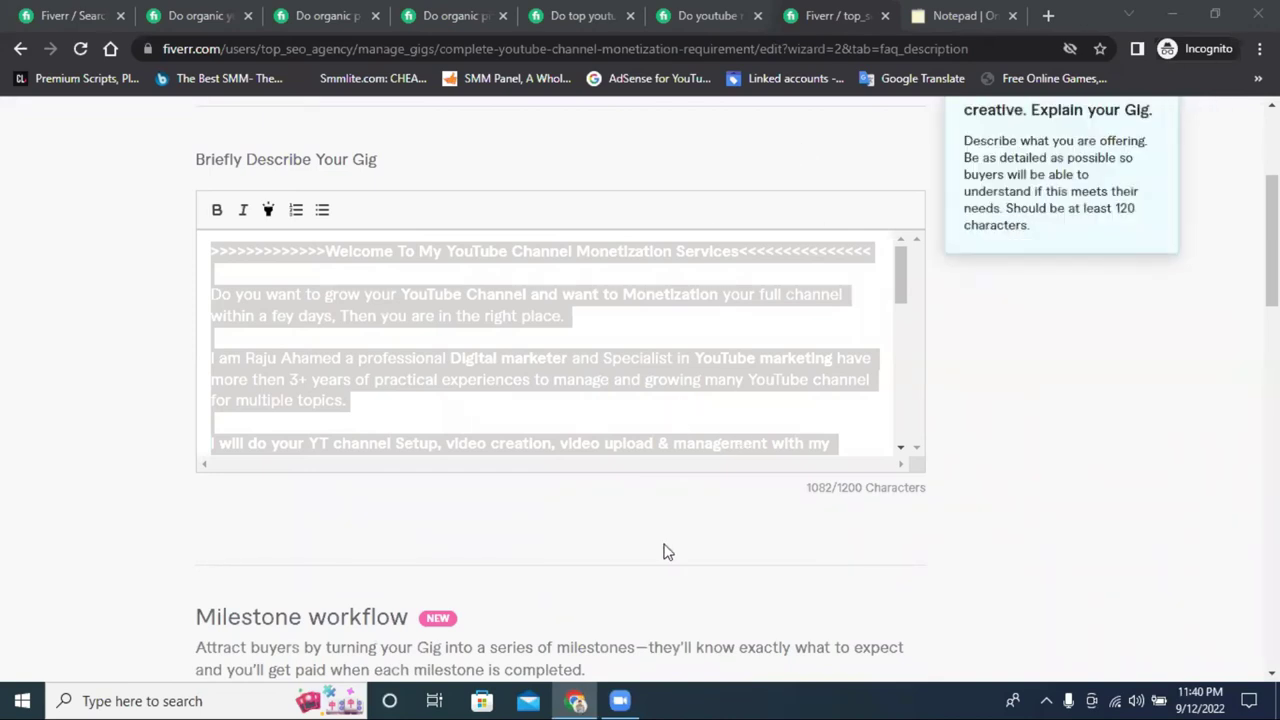
Step: Copy the whole gig description, from the welcome line through the note about video length
{"action": "scroll", "coordinate": [620, 380], "scroll_direction": "down", "scroll_amount": 10}
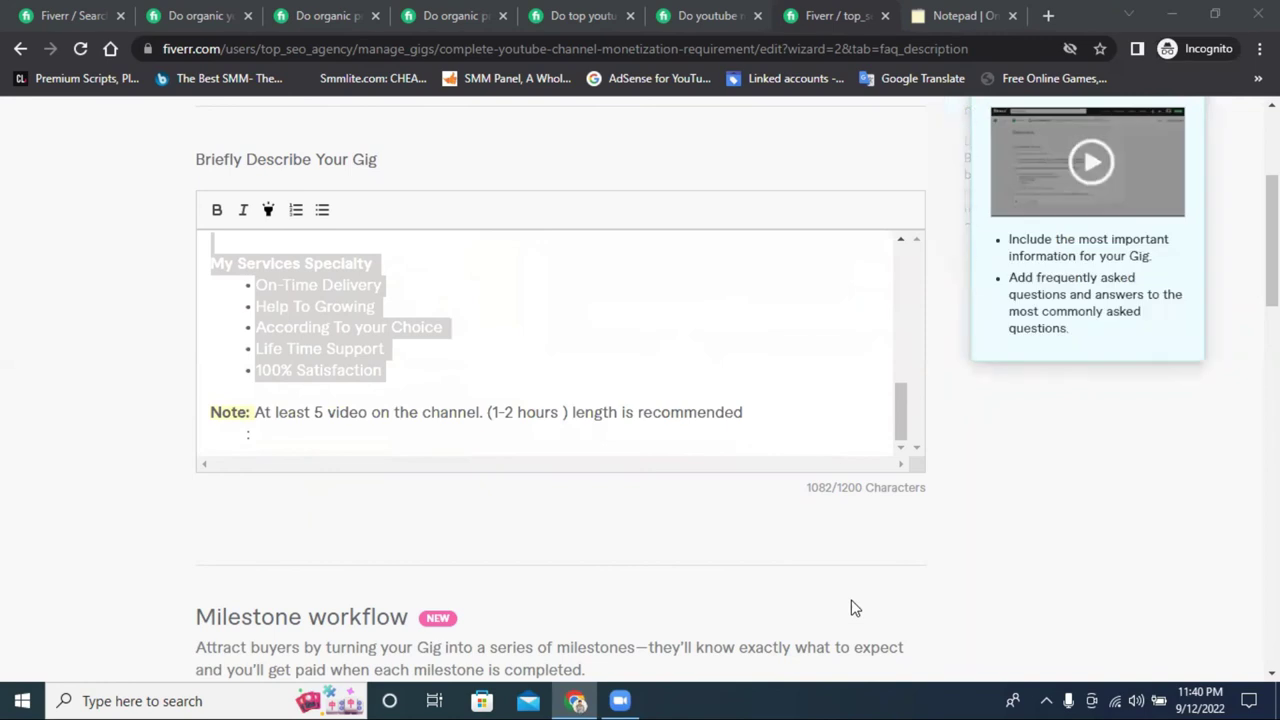
{"action": "left_click_drag", "start_coordinate": [749, 413], "coordinate": [207, 258]}
{"action": "right_click", "coordinate": [327, 258]}
{"action": "left_click", "coordinate": [452, 336]}
{"action": "right_click", "coordinate": [381, 316]}
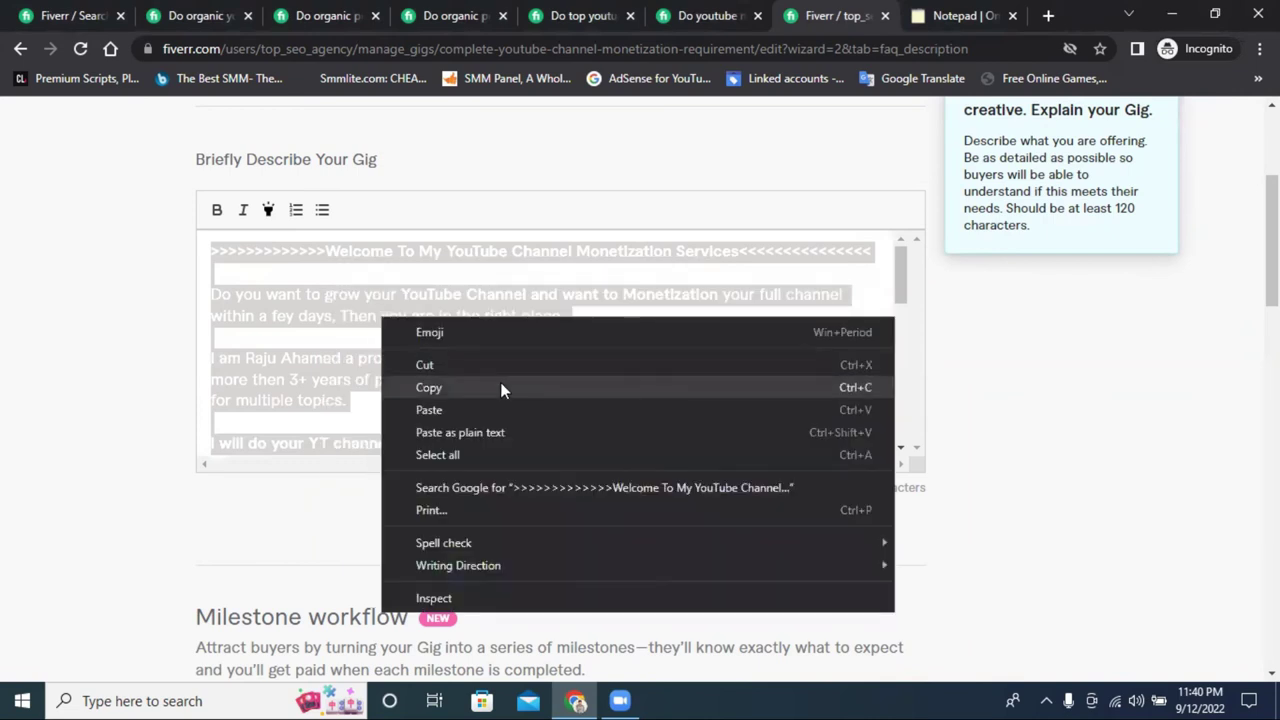
{"action": "left_click", "coordinate": [501, 387]}
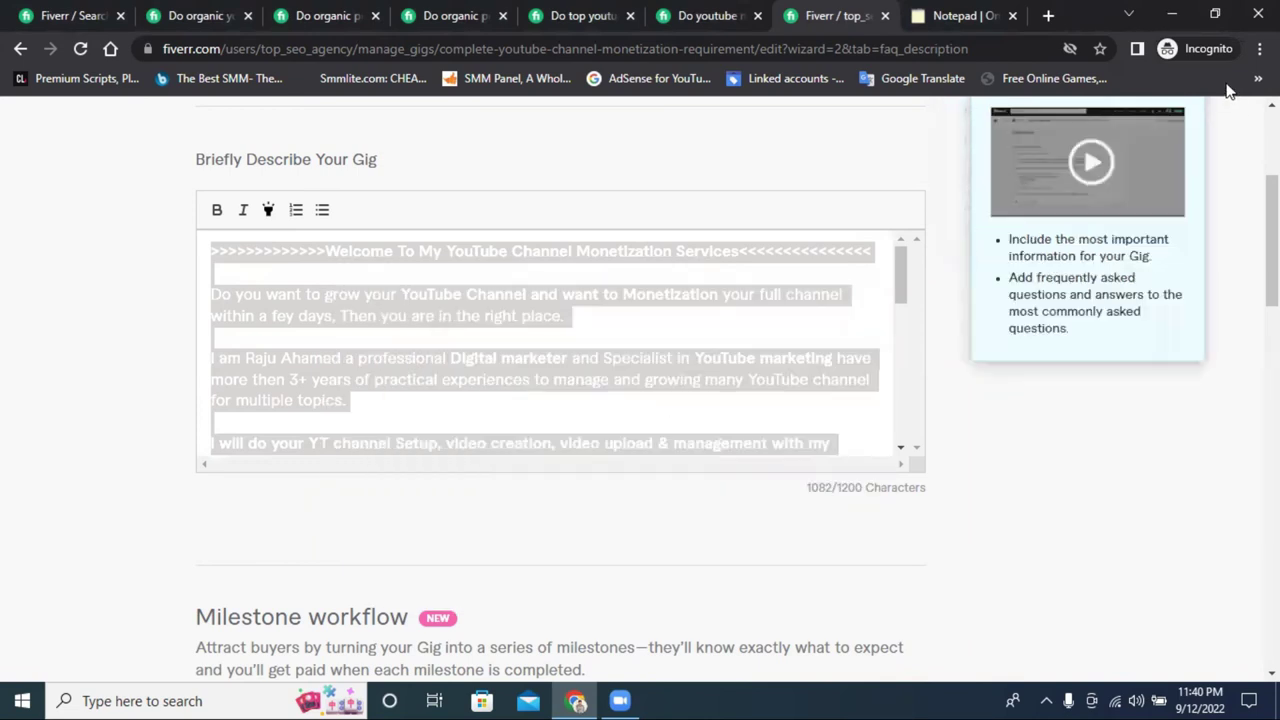
Step: Minimise the browser and create a new text document named "gig" on the desktop
{"action": "left_click", "coordinate": [1166, 8]}
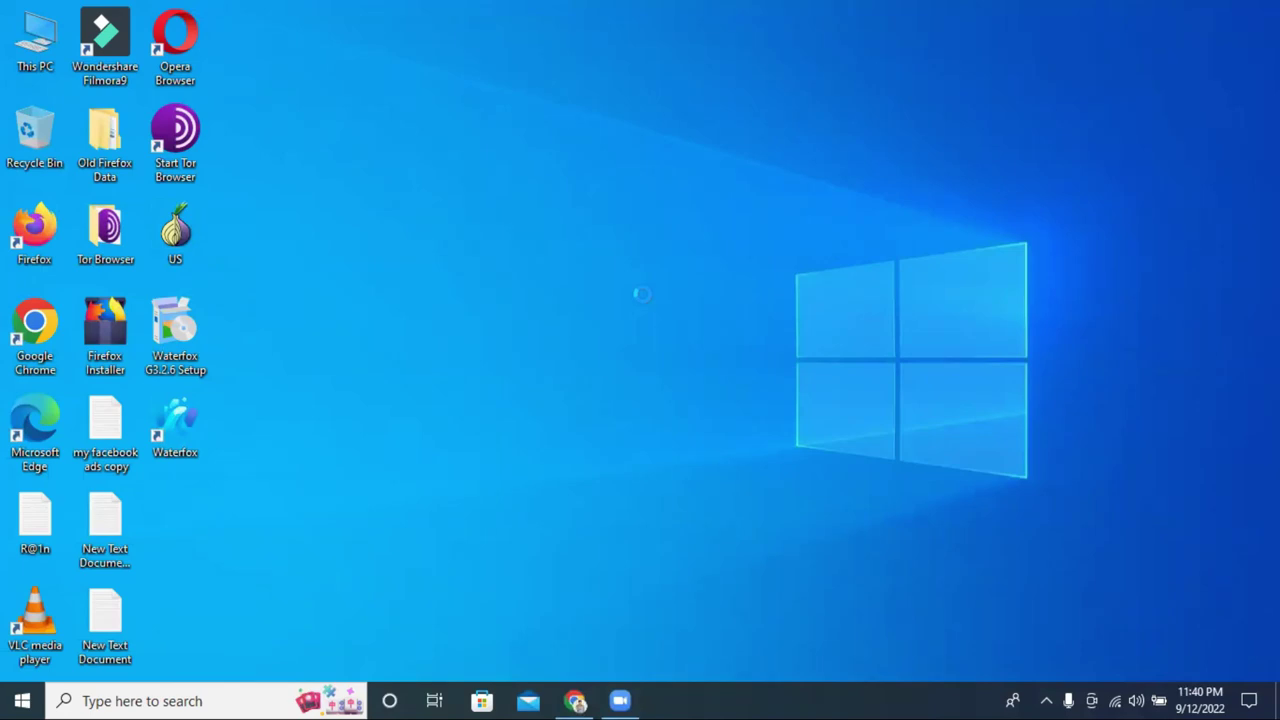
{"action": "right_click", "coordinate": [641, 294]}
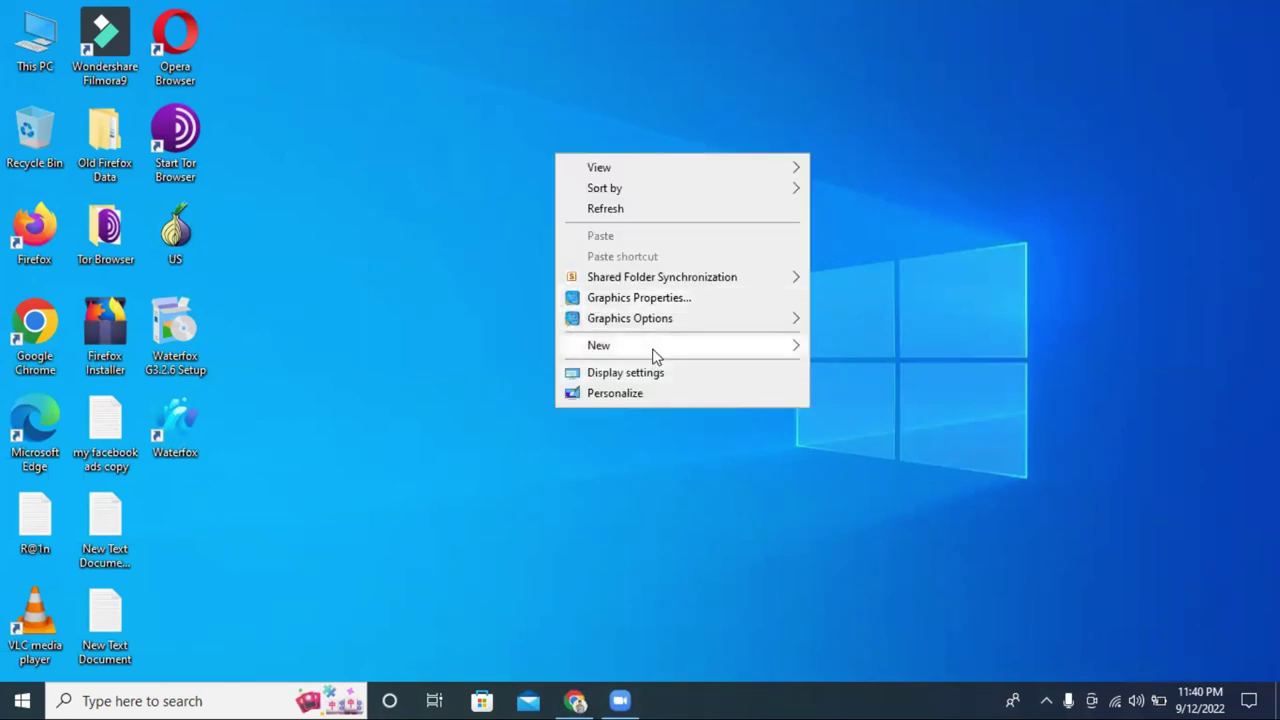
{"action": "mouse_move", "coordinate": [675, 357]}
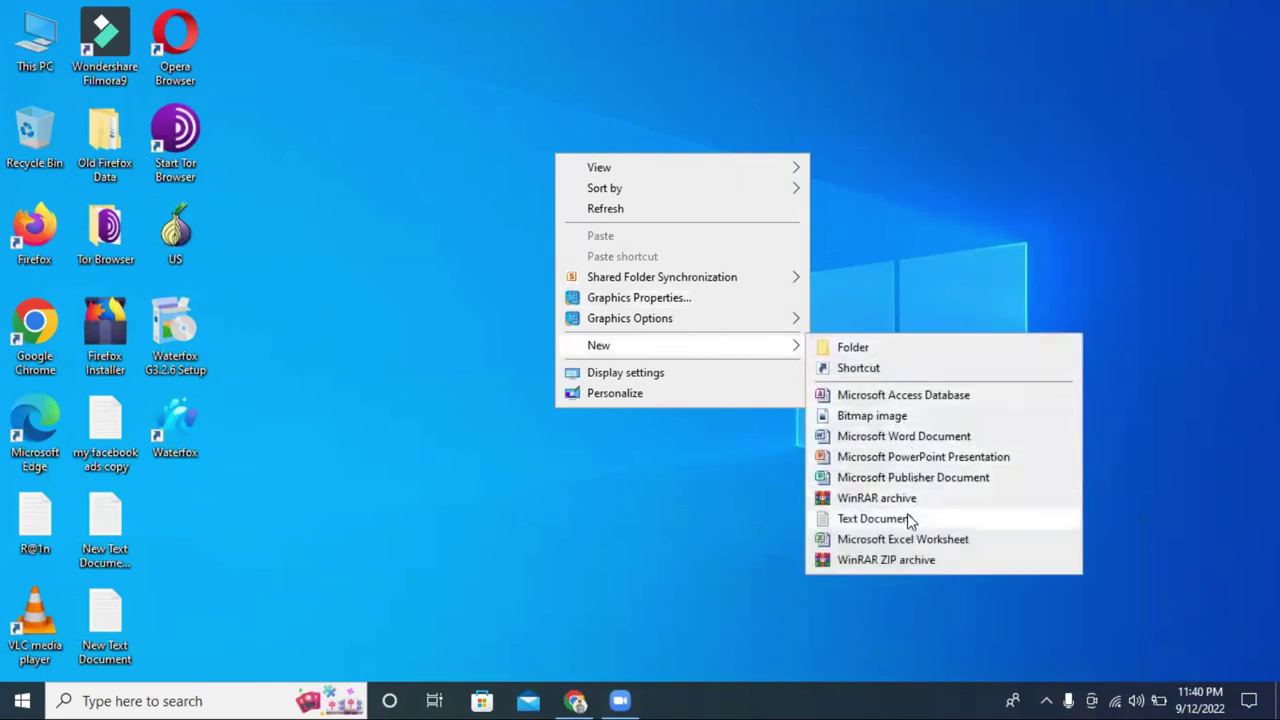
{"action": "left_click", "coordinate": [874, 518]}
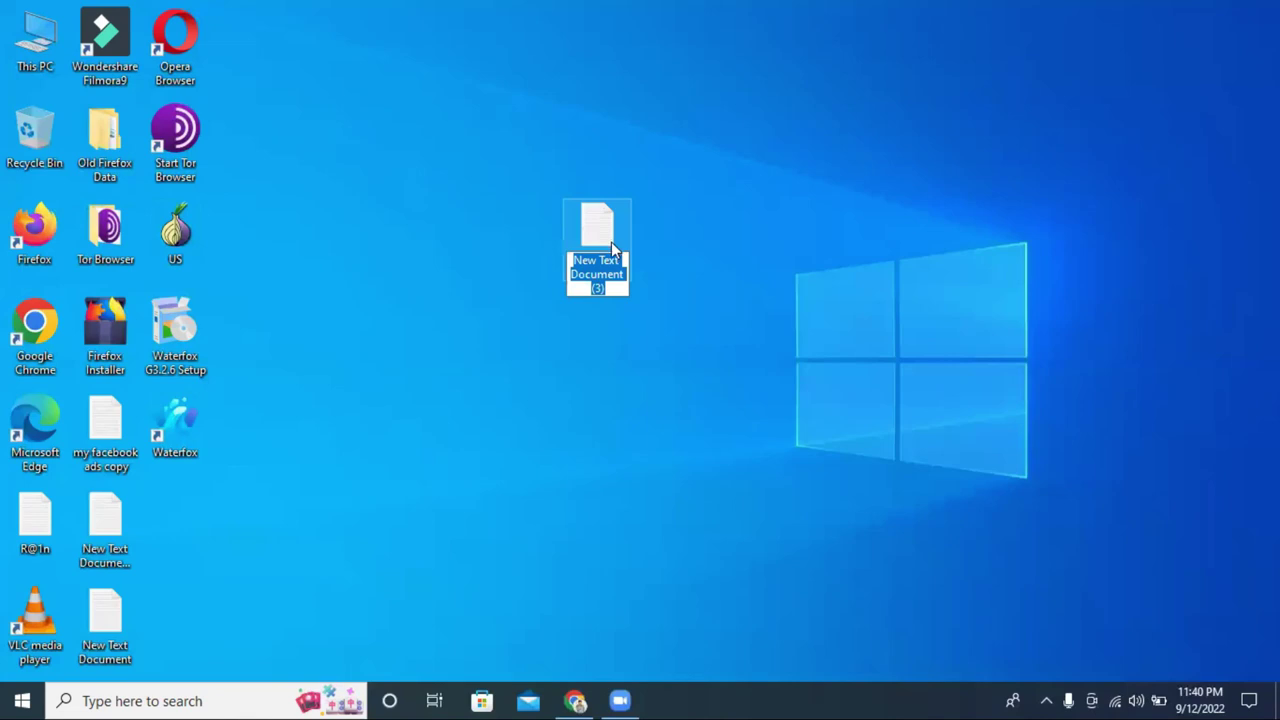
{"action": "type", "text": "gig"}
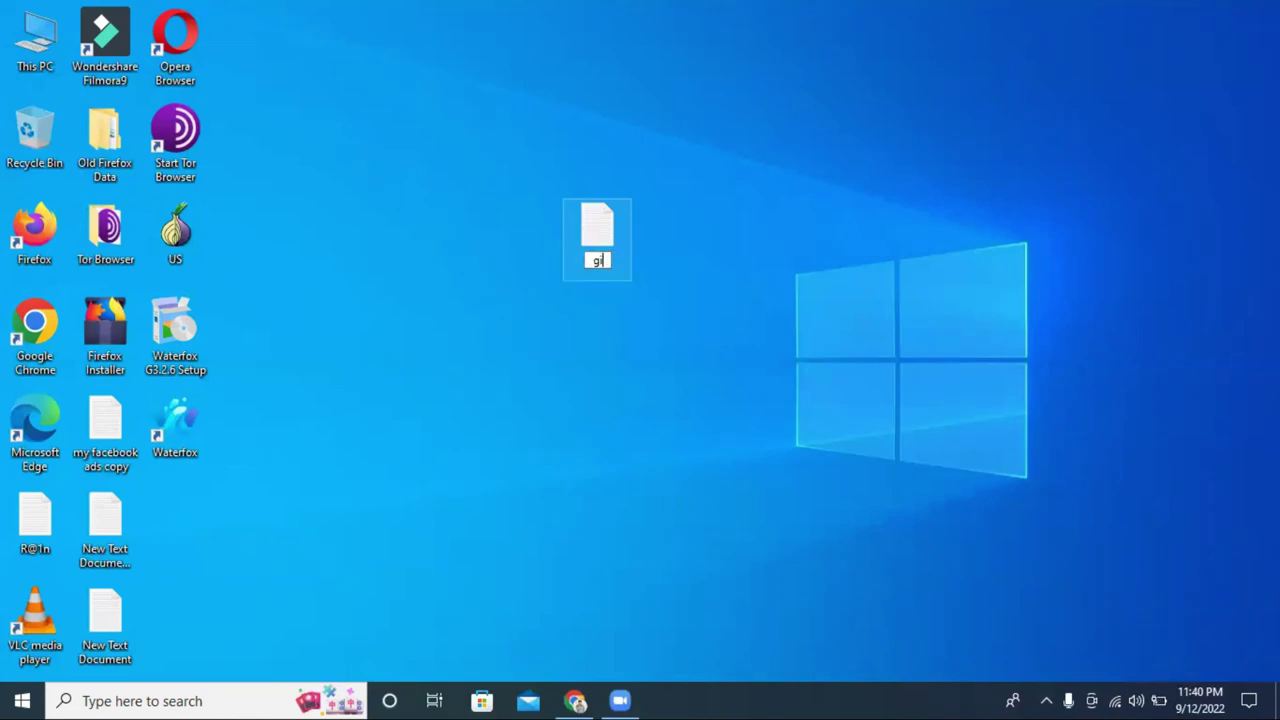
{"action": "left_click", "coordinate": [697, 273]}
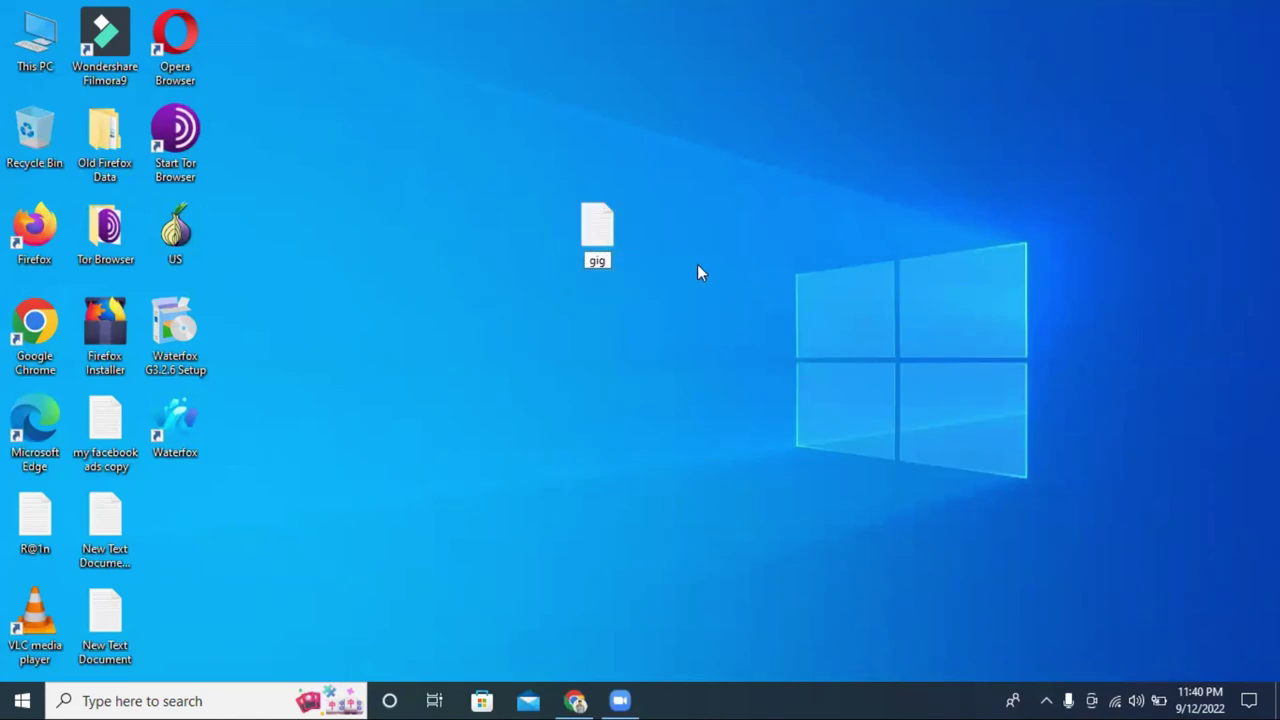
Step: Paste the copied description into the gig text file in Notepad, then save and close it
{"action": "double_click", "coordinate": [600, 229]}
{"action": "right_click", "coordinate": [481, 184]}
{"action": "left_click", "coordinate": [551, 266]}
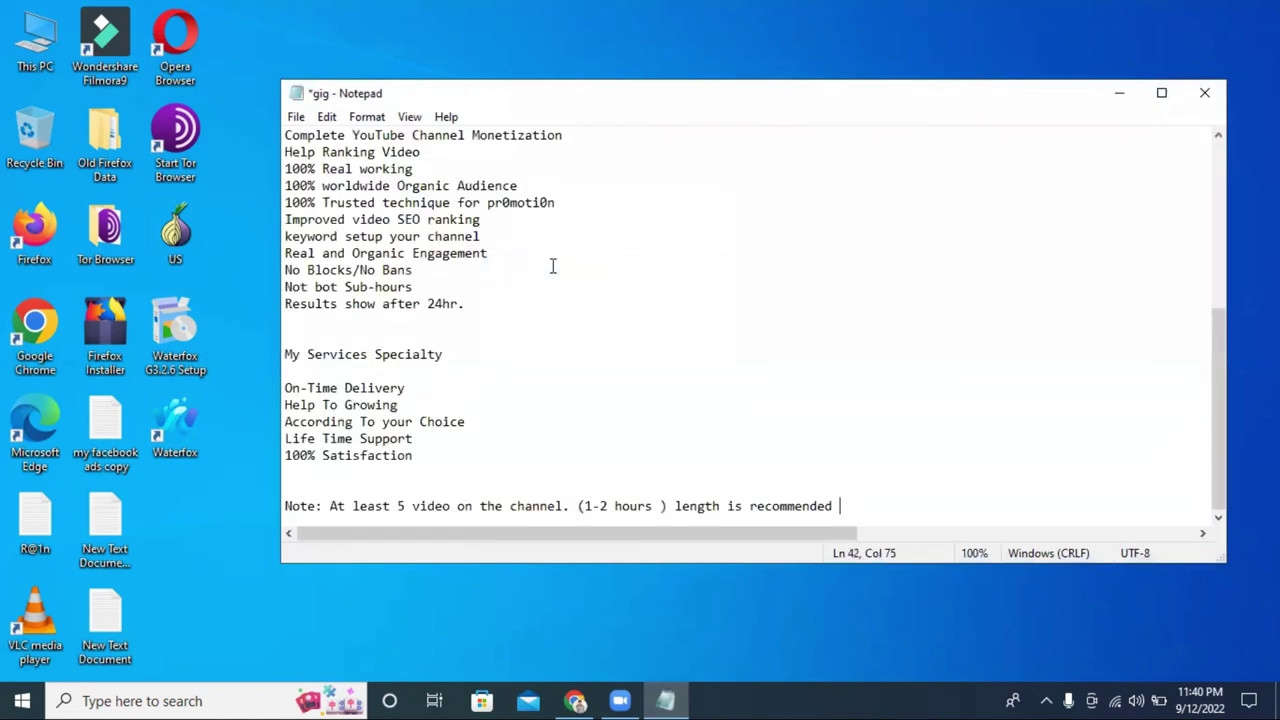
{"action": "left_click", "coordinate": [1205, 92]}
{"action": "left_click", "coordinate": [602, 361]}
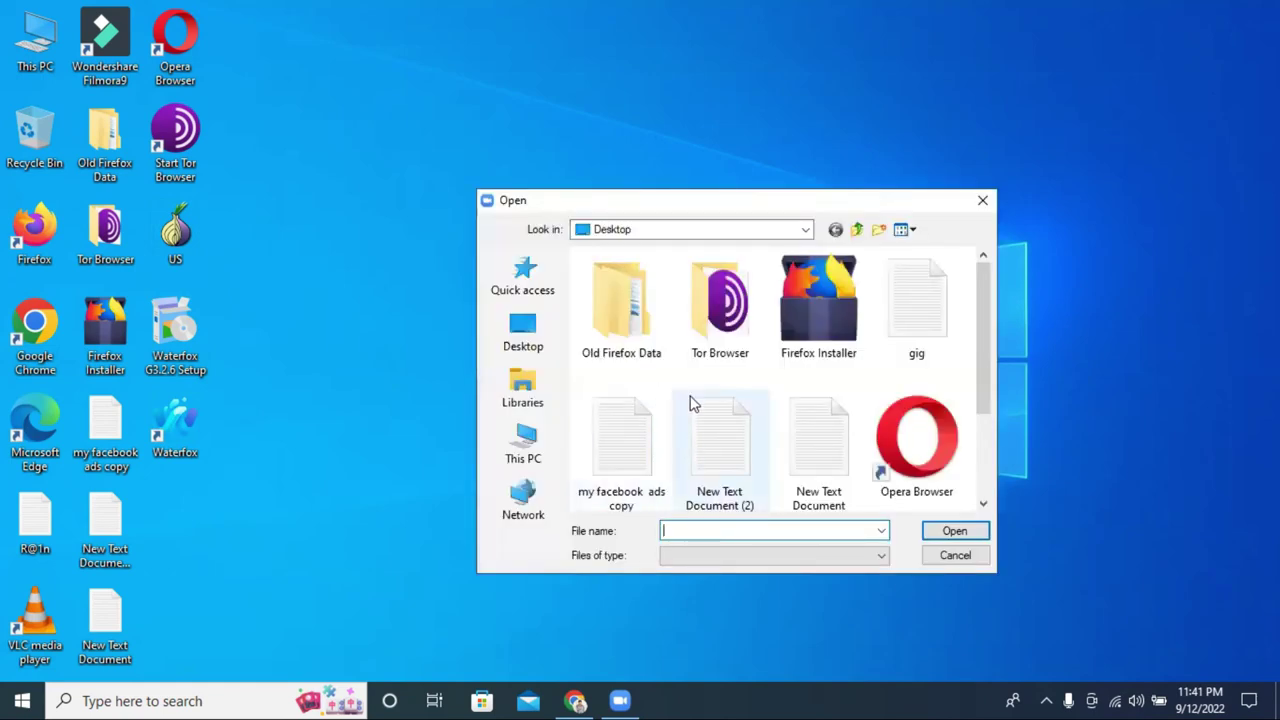
Step: Select the gig text file from the Desktop for sharing in Zoom and open it
{"action": "scroll", "coordinate": [752, 398], "scroll_direction": "down", "scroll_amount": 1}
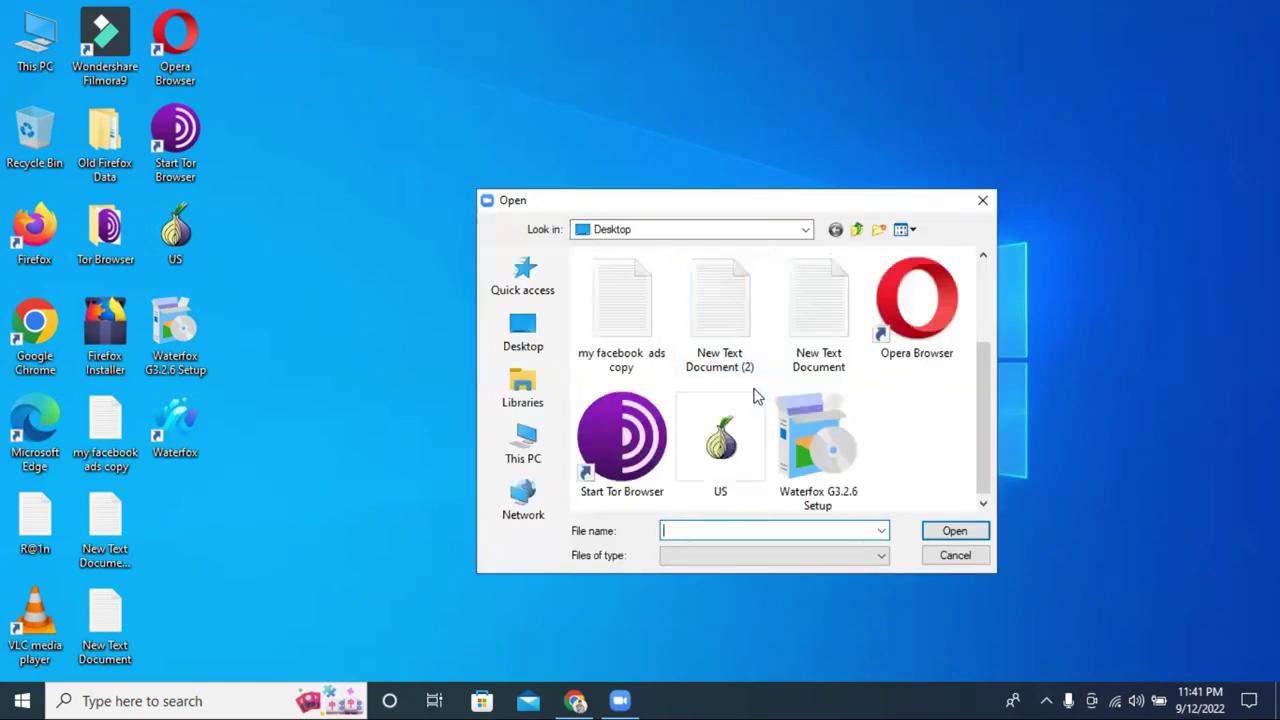
{"action": "scroll", "coordinate": [758, 396], "scroll_direction": "down", "scroll_amount": 1}
{"action": "scroll", "coordinate": [758, 396], "scroll_direction": "up", "scroll_amount": 1}
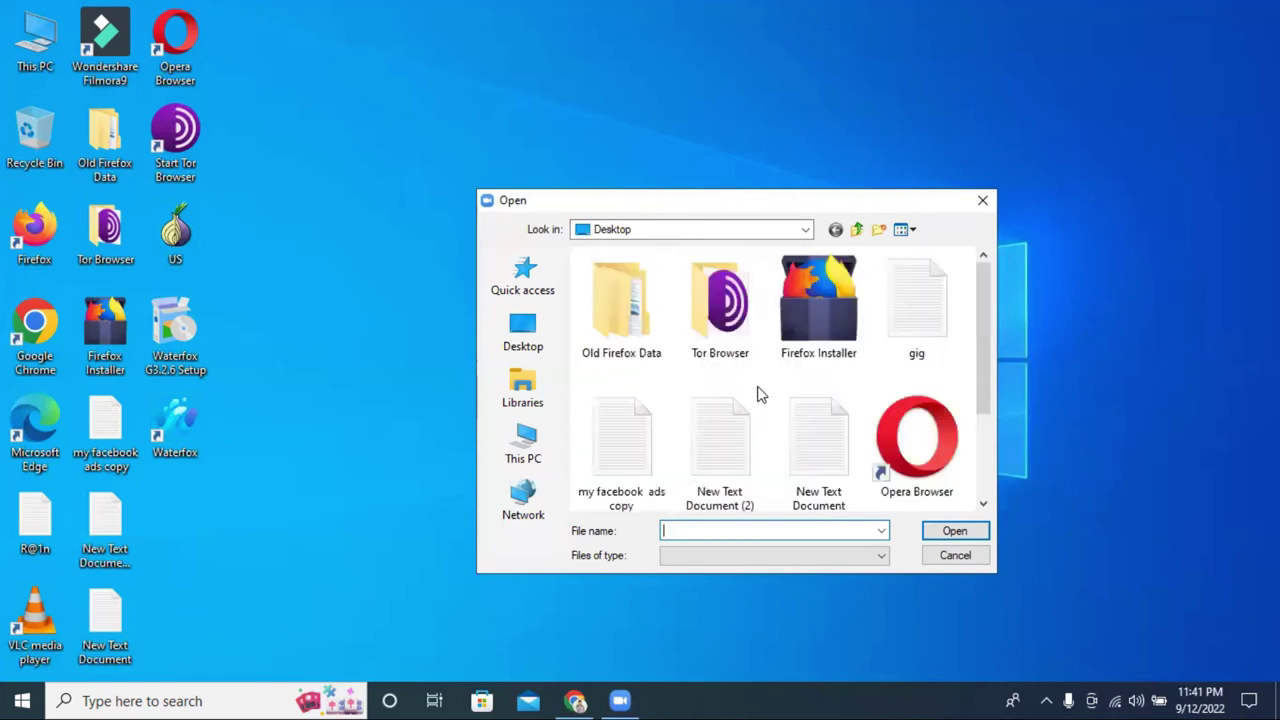
{"action": "left_click", "coordinate": [911, 323]}
{"action": "left_click", "coordinate": [952, 531]}
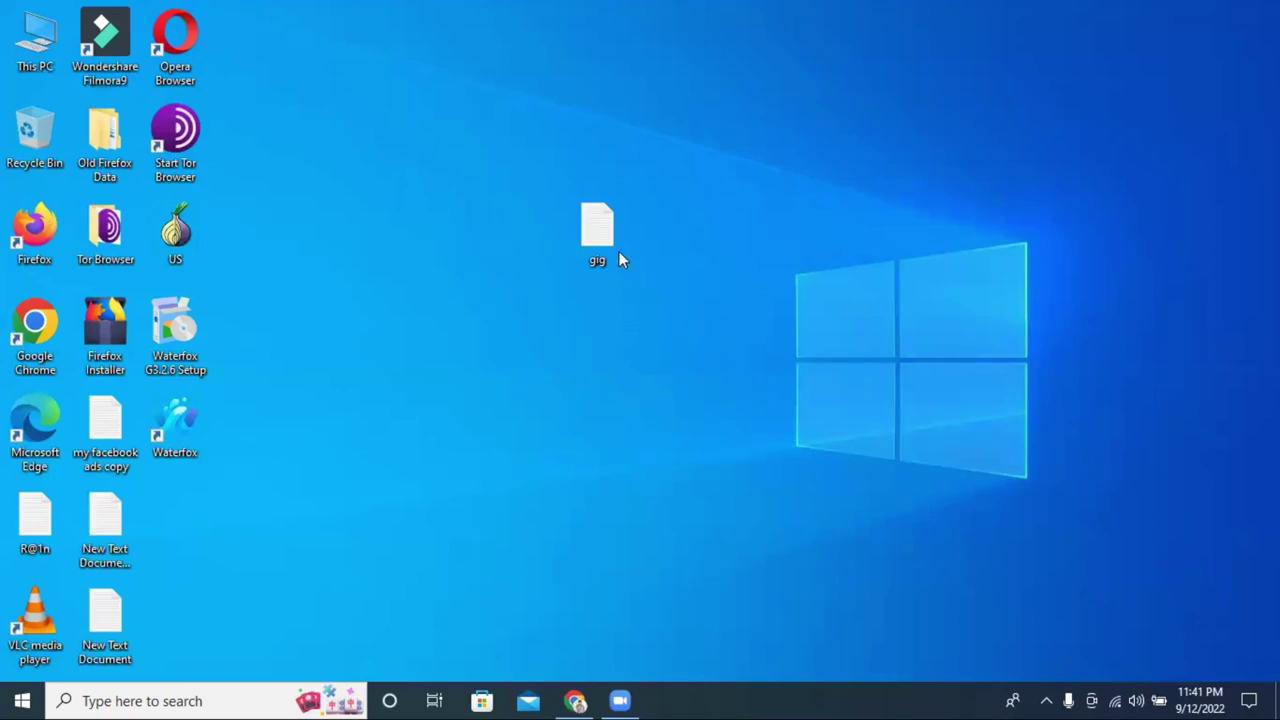
Step: Delete the gig text file from the desktop and empty the Recycle Bin
{"action": "left_click_drag", "start_coordinate": [665, 258], "coordinate": [566, 229]}
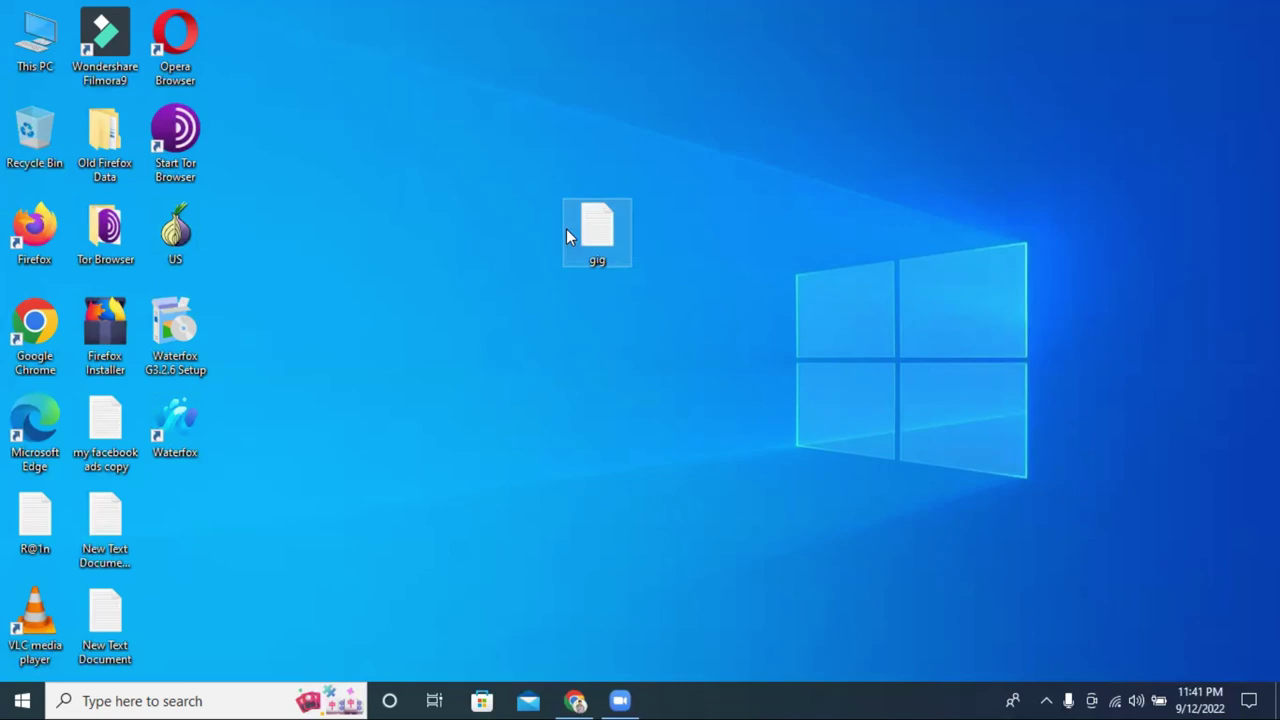
{"action": "key", "text": "Delete"}
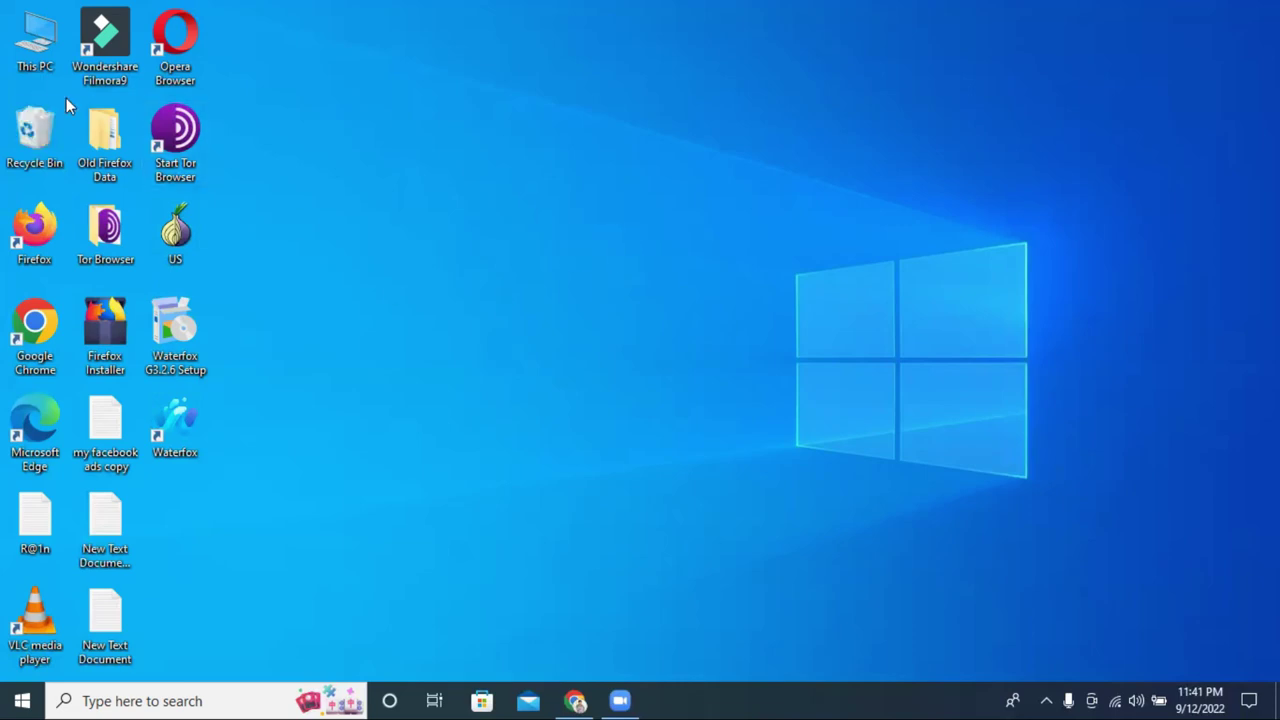
{"action": "right_click", "coordinate": [40, 130]}
{"action": "left_click", "coordinate": [132, 161]}
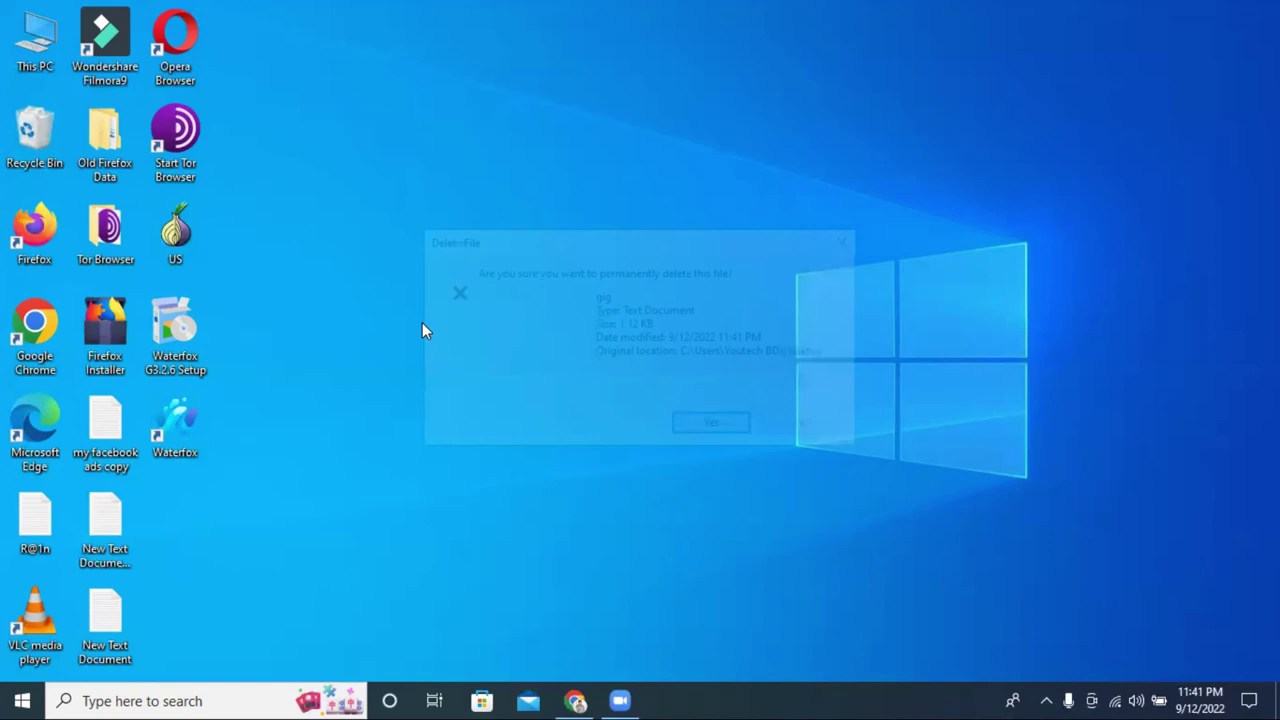
{"action": "left_click", "coordinate": [713, 426]}
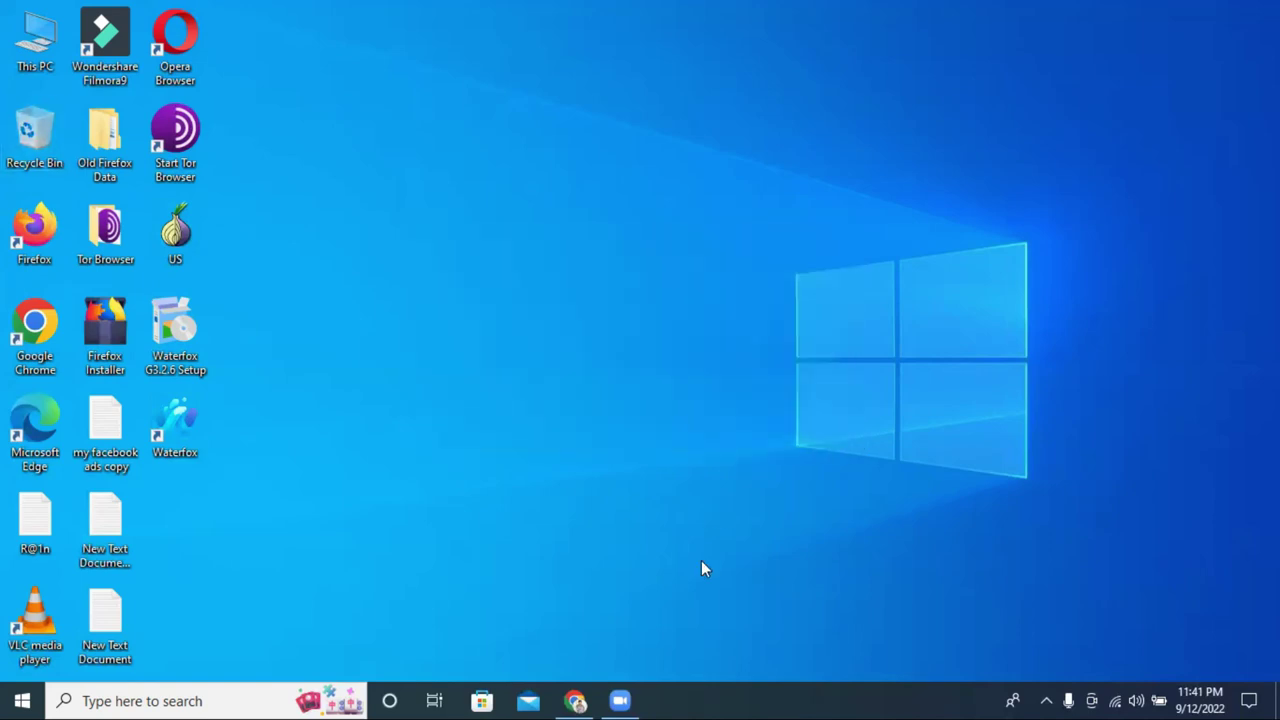
Step: Switch back to Chrome and reselect the gig description from the welcome line through the note
{"action": "left_click", "coordinate": [575, 700]}
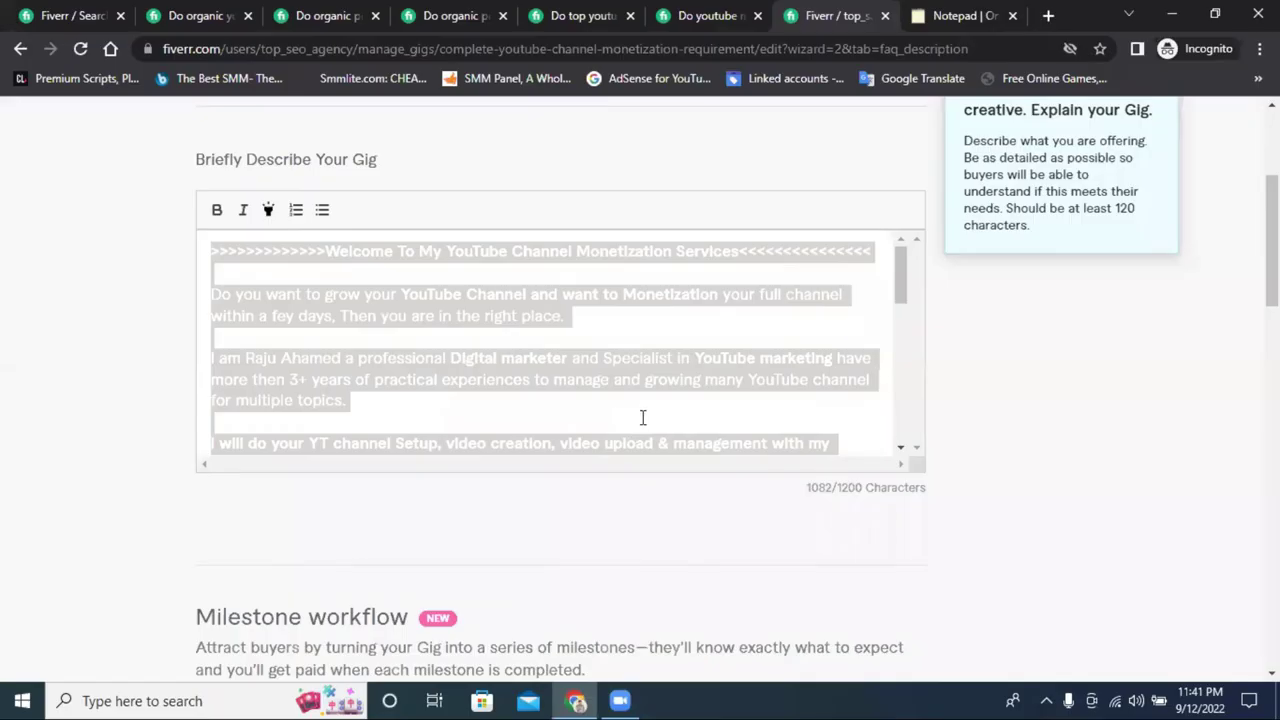
{"action": "left_click", "coordinate": [643, 420]}
{"action": "scroll", "coordinate": [785, 471], "scroll_direction": "down", "scroll_amount": 1}
{"action": "scroll", "coordinate": [785, 471], "scroll_direction": "up", "scroll_amount": 3}
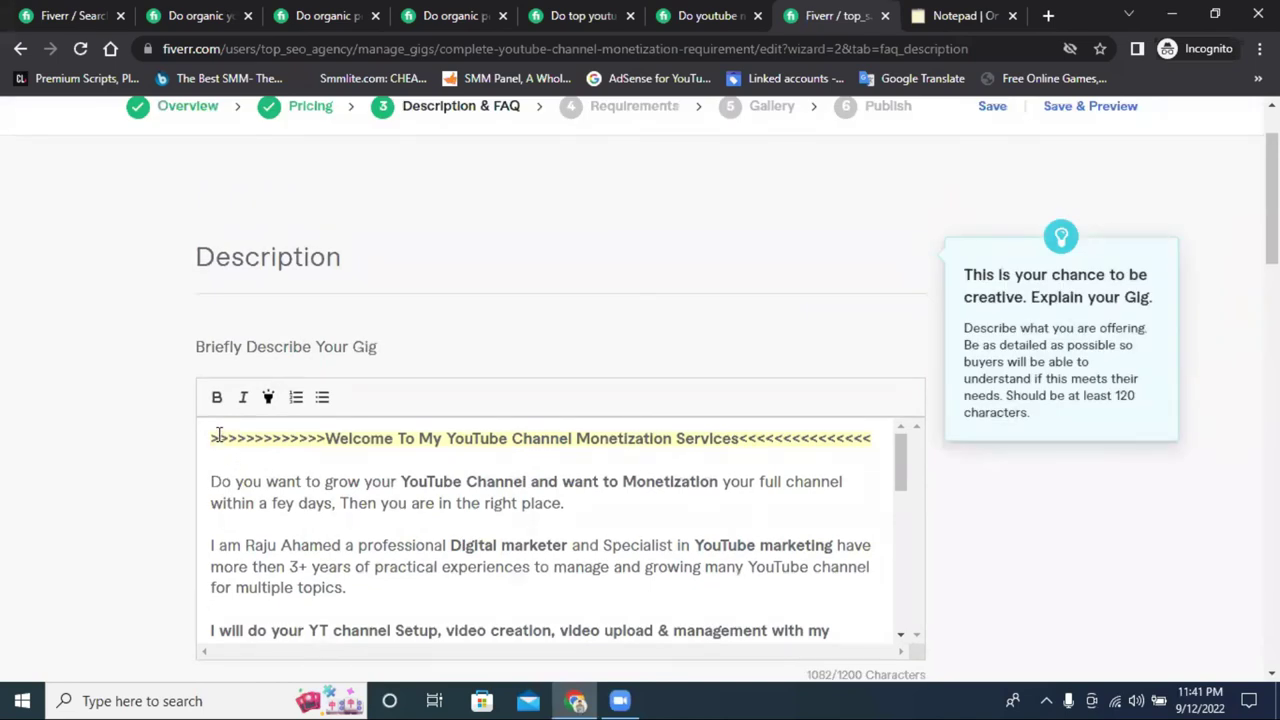
{"action": "left_click_drag", "start_coordinate": [210, 428], "coordinate": [710, 577]}
{"action": "right_click", "coordinate": [710, 577]}
Step: Try to save the Description & FAQ section and continue without adding an FAQ
{"action": "scroll", "coordinate": [846, 551], "scroll_direction": "down", "scroll_amount": 4}
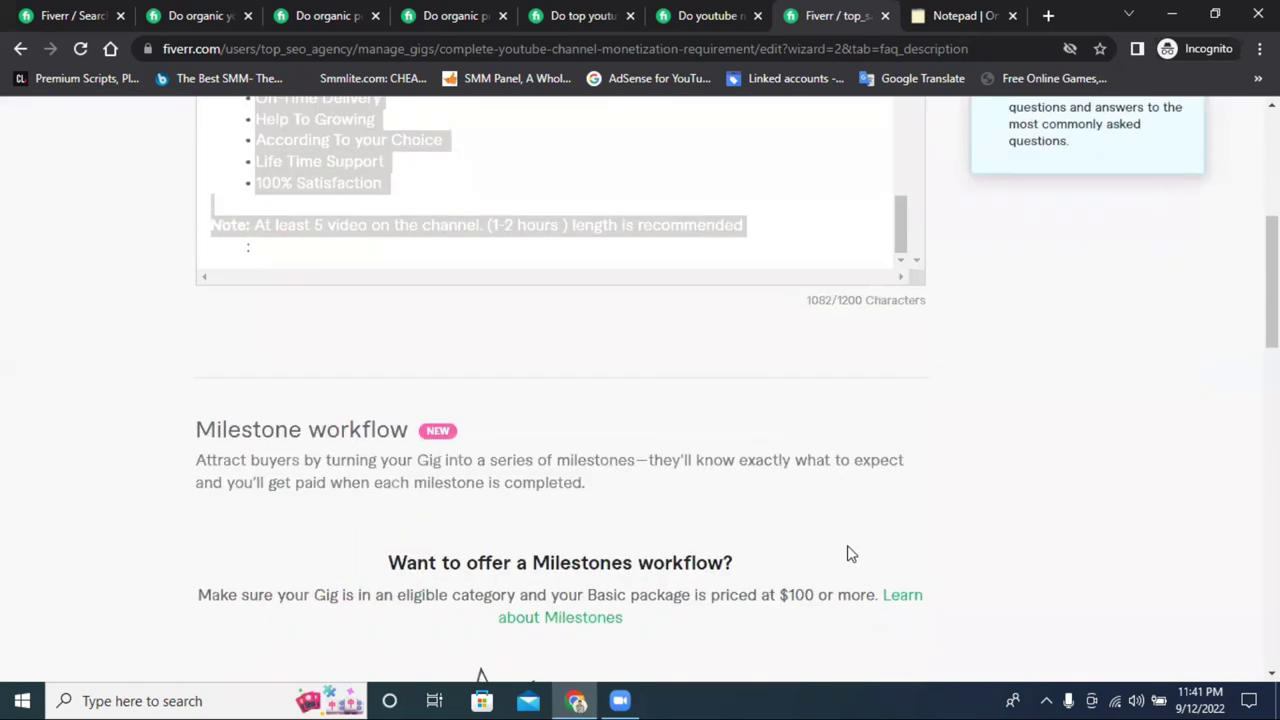
{"action": "scroll", "coordinate": [860, 560], "scroll_direction": "down", "scroll_amount": 8}
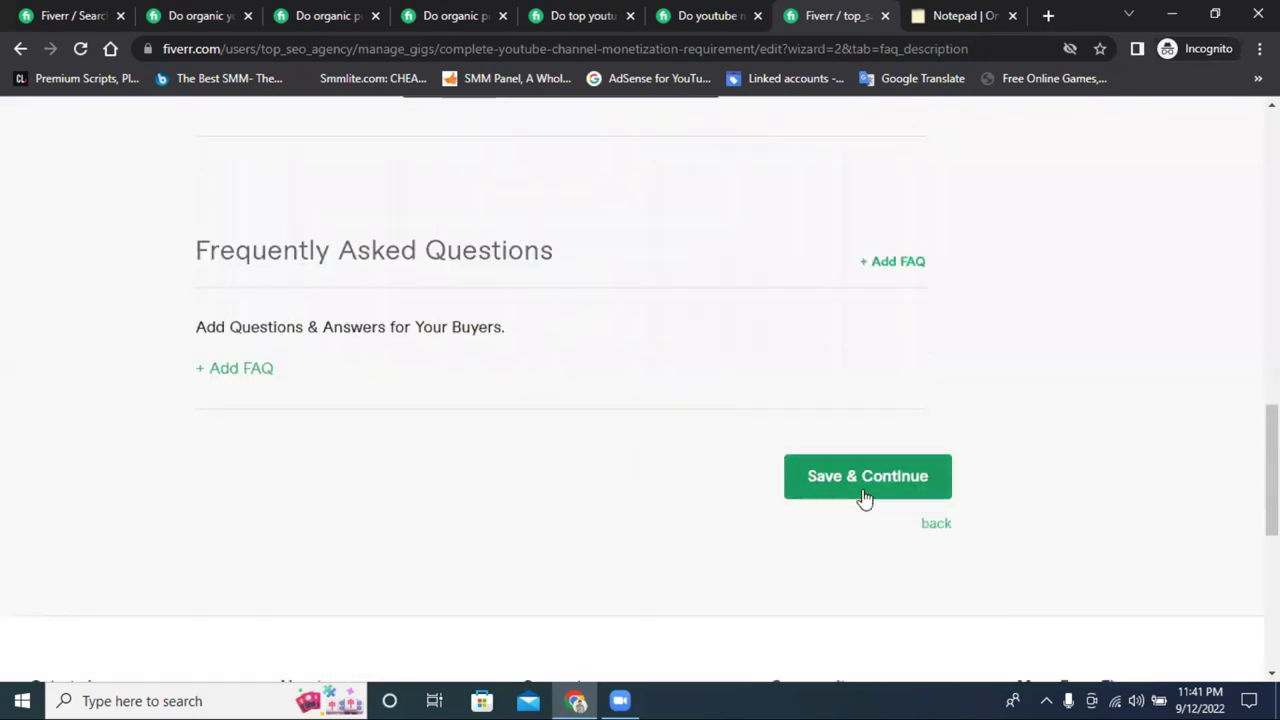
{"action": "left_click", "coordinate": [864, 490]}
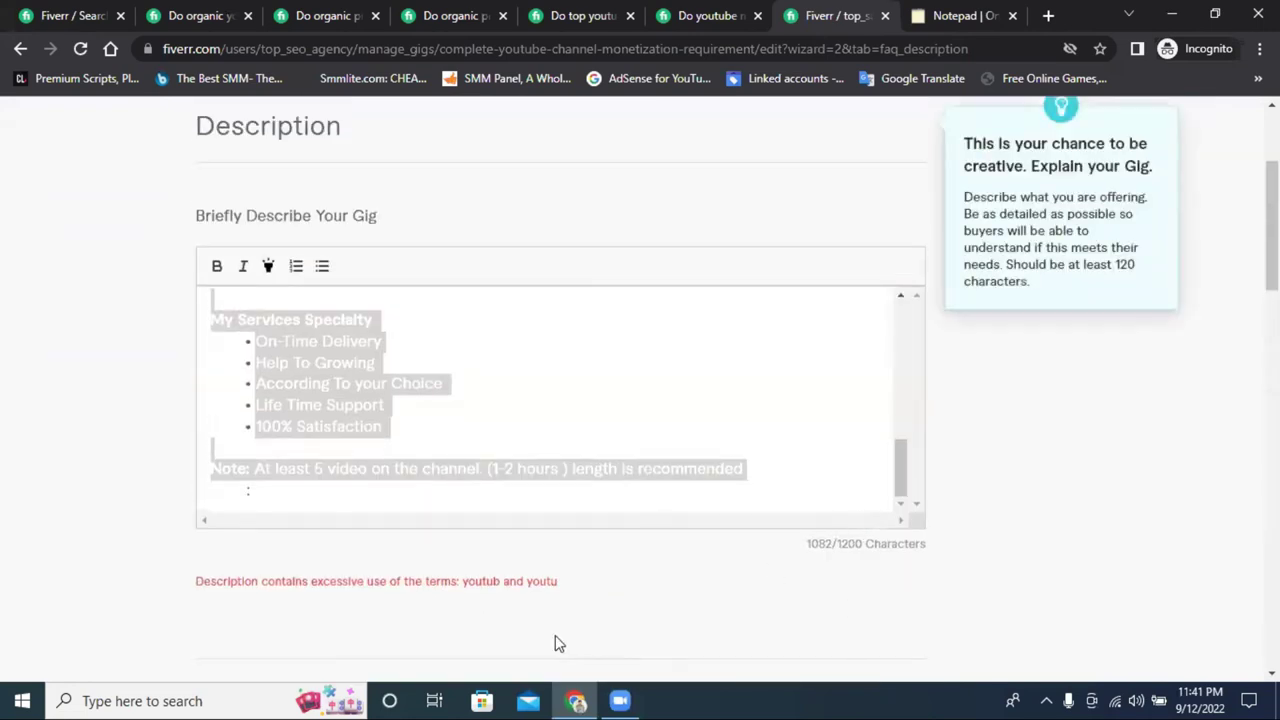
Step: Change "YouTube" to "You-Tube" in the "Full Create & Setup your YouTube channel" bullet
{"action": "left_click", "coordinate": [603, 468]}
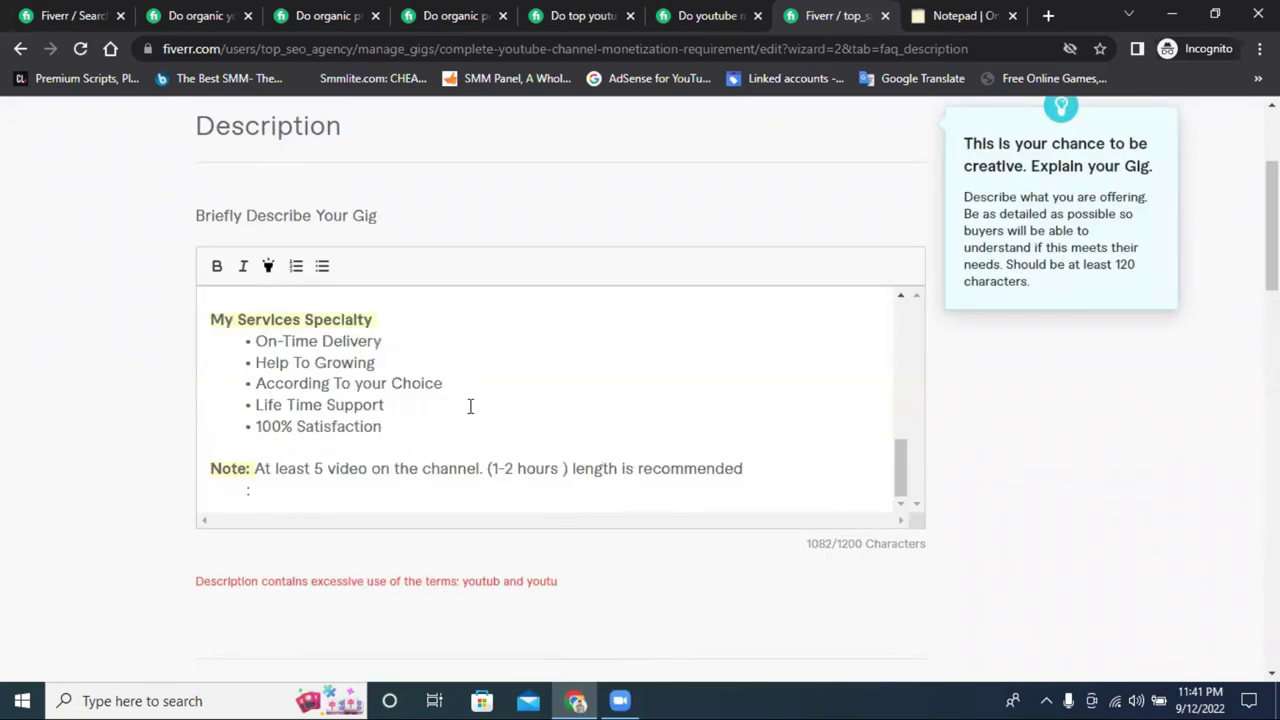
{"action": "scroll", "coordinate": [470, 406], "scroll_direction": "up", "scroll_amount": 5}
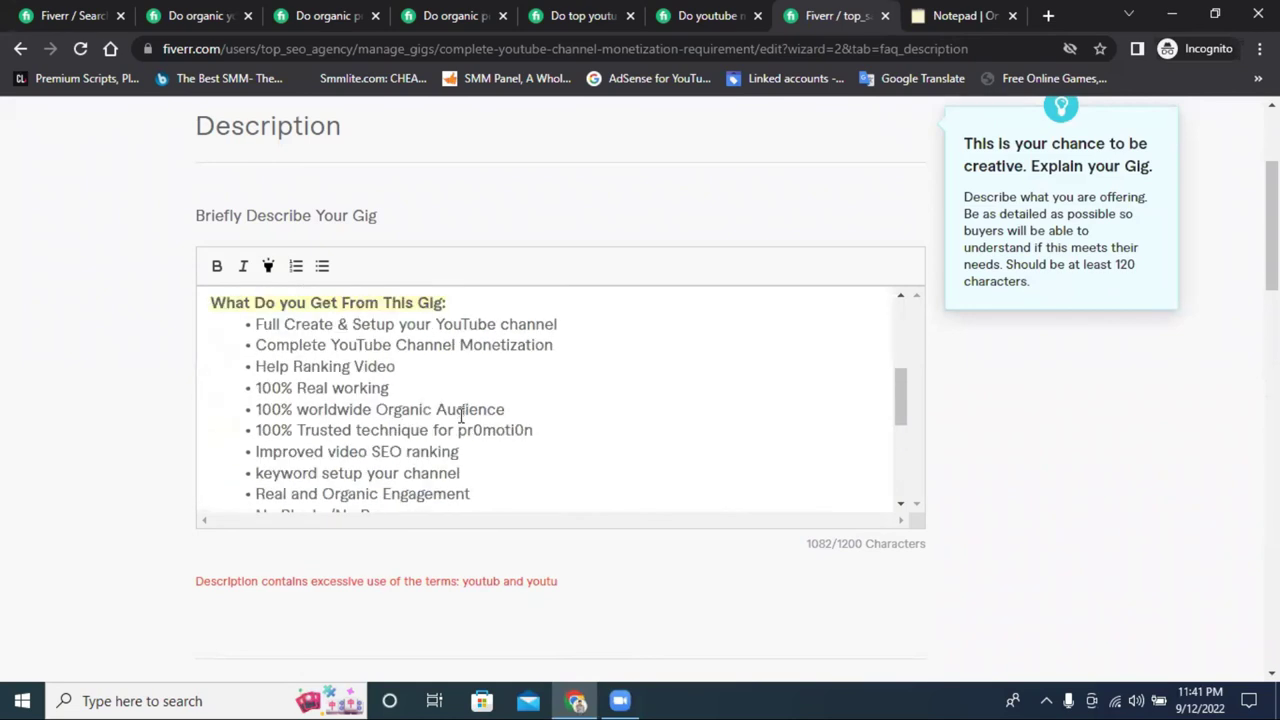
{"action": "scroll", "coordinate": [1117, 600], "scroll_direction": "up", "scroll_amount": 3}
{"action": "scroll", "coordinate": [860, 594], "scroll_direction": "up", "scroll_amount": 5}
{"action": "scroll", "coordinate": [629, 584], "scroll_direction": "down", "scroll_amount": 1}
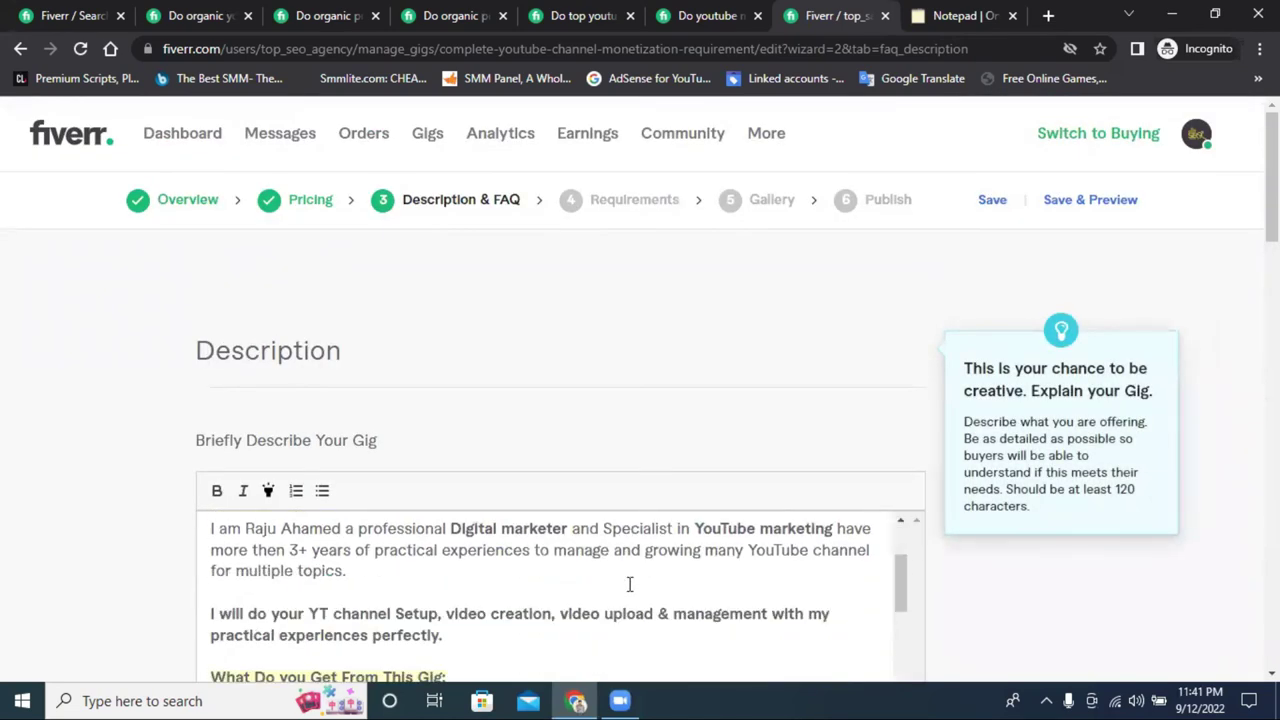
{"action": "scroll", "coordinate": [629, 584], "scroll_direction": "down", "scroll_amount": 1}
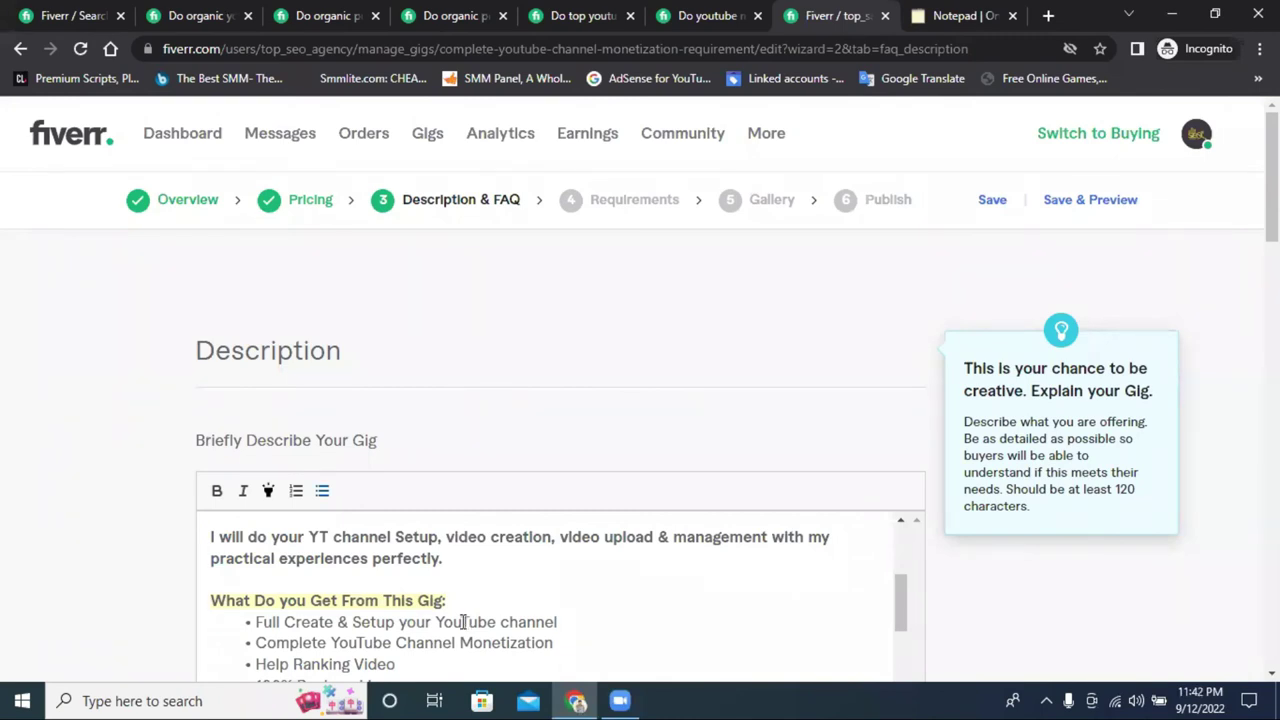
{"action": "scroll", "coordinate": [648, 584], "scroll_direction": "down", "scroll_amount": 3}
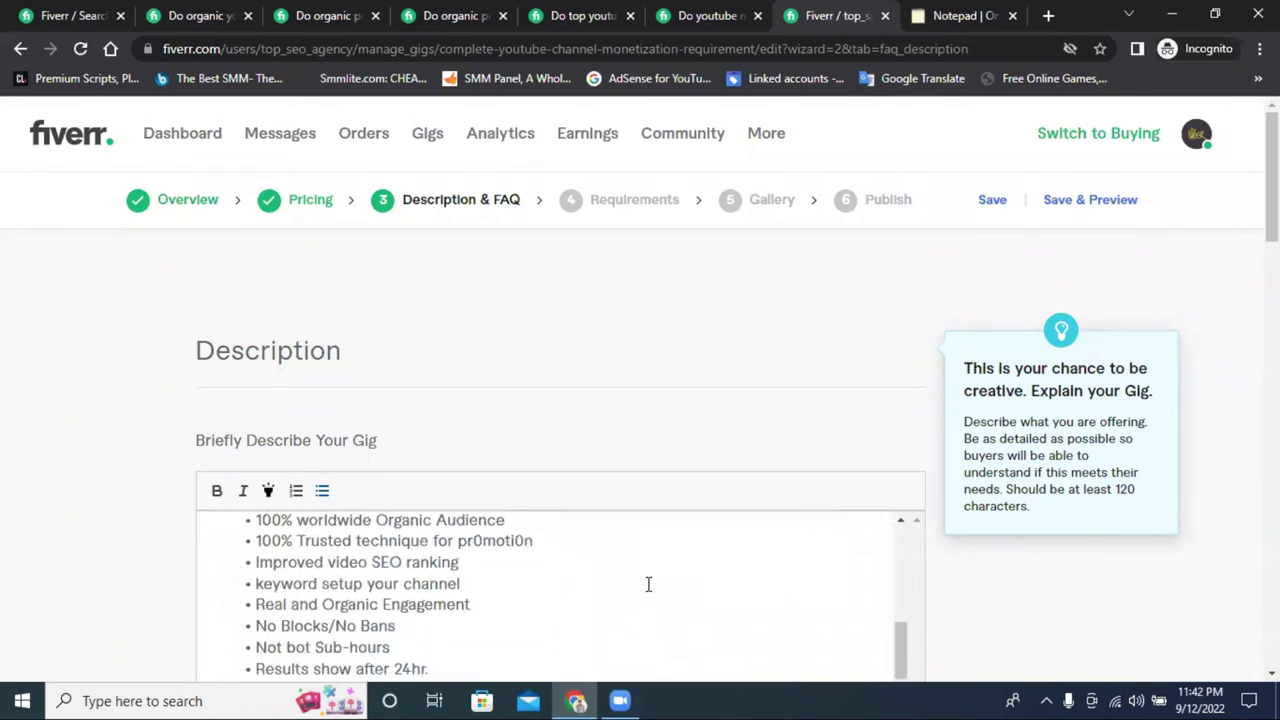
Step: Try again to save the description with the hyphenated "You-Tube" wording and continue
{"action": "scroll", "coordinate": [652, 584], "scroll_direction": "down", "scroll_amount": 8}
{"action": "scroll", "coordinate": [937, 603], "scroll_direction": "up", "scroll_amount": 5}
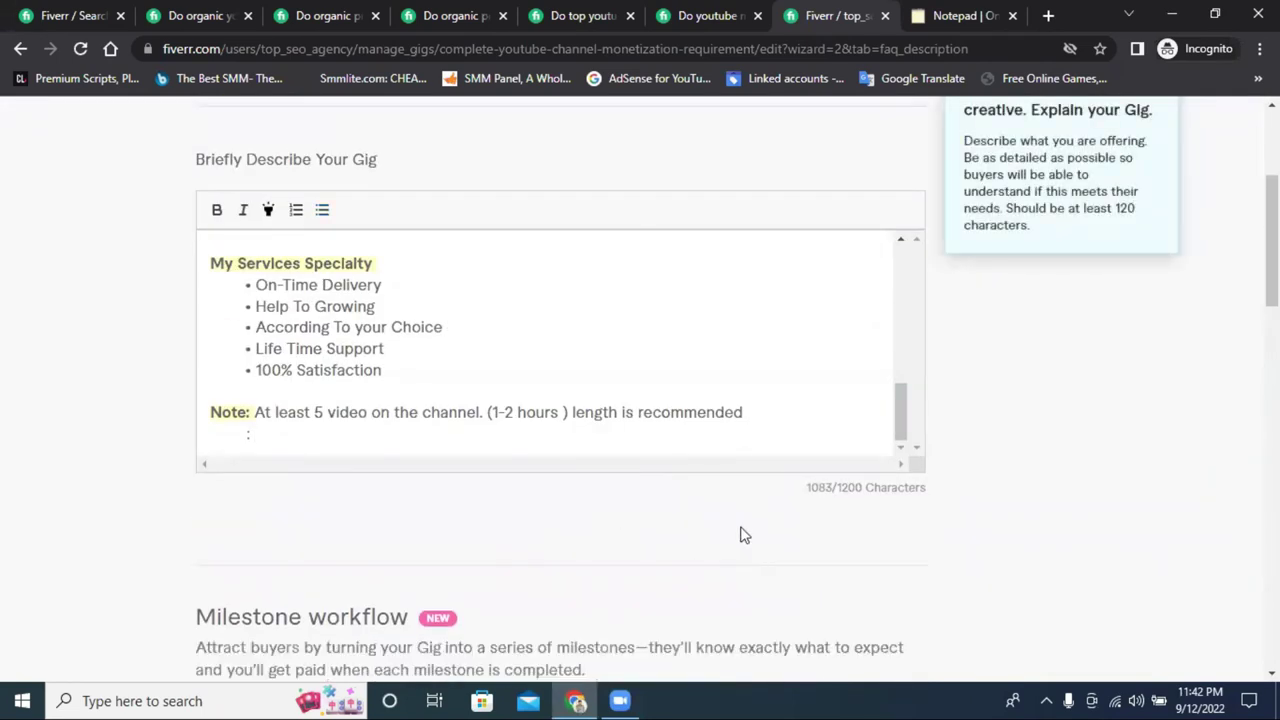
{"action": "scroll", "coordinate": [845, 568], "scroll_direction": "down", "scroll_amount": 7}
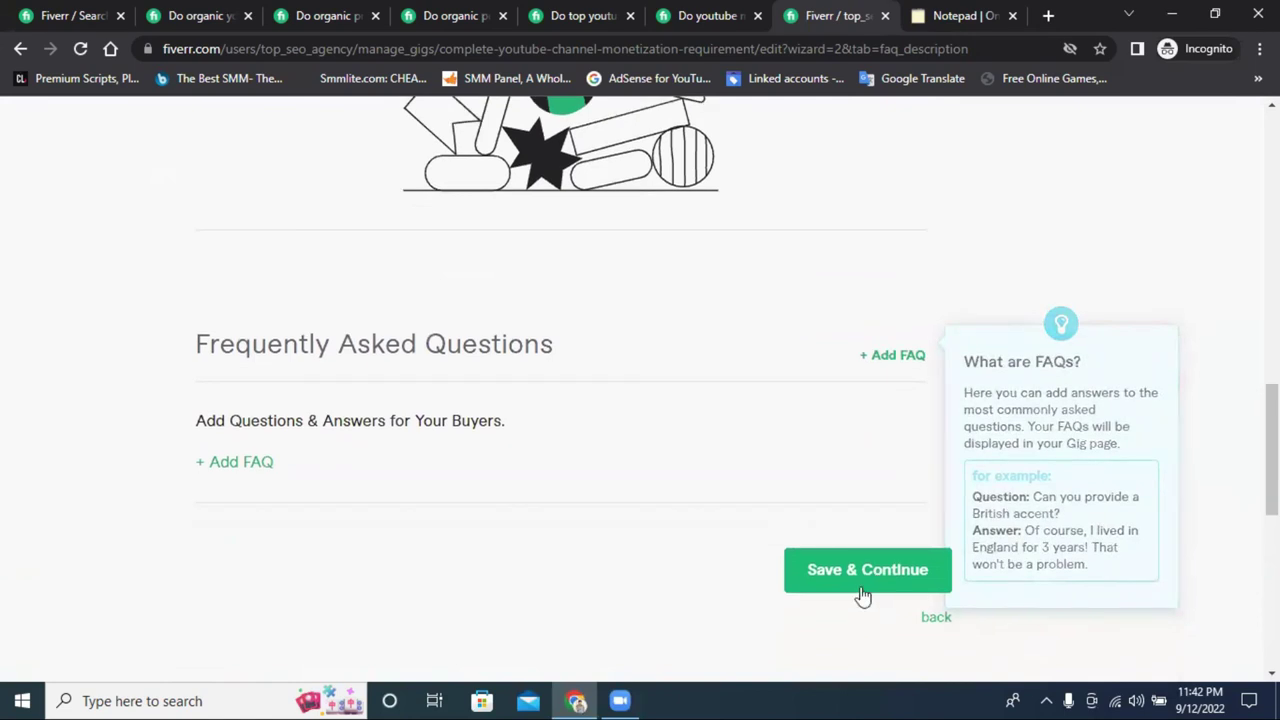
{"action": "left_click", "coordinate": [849, 571]}
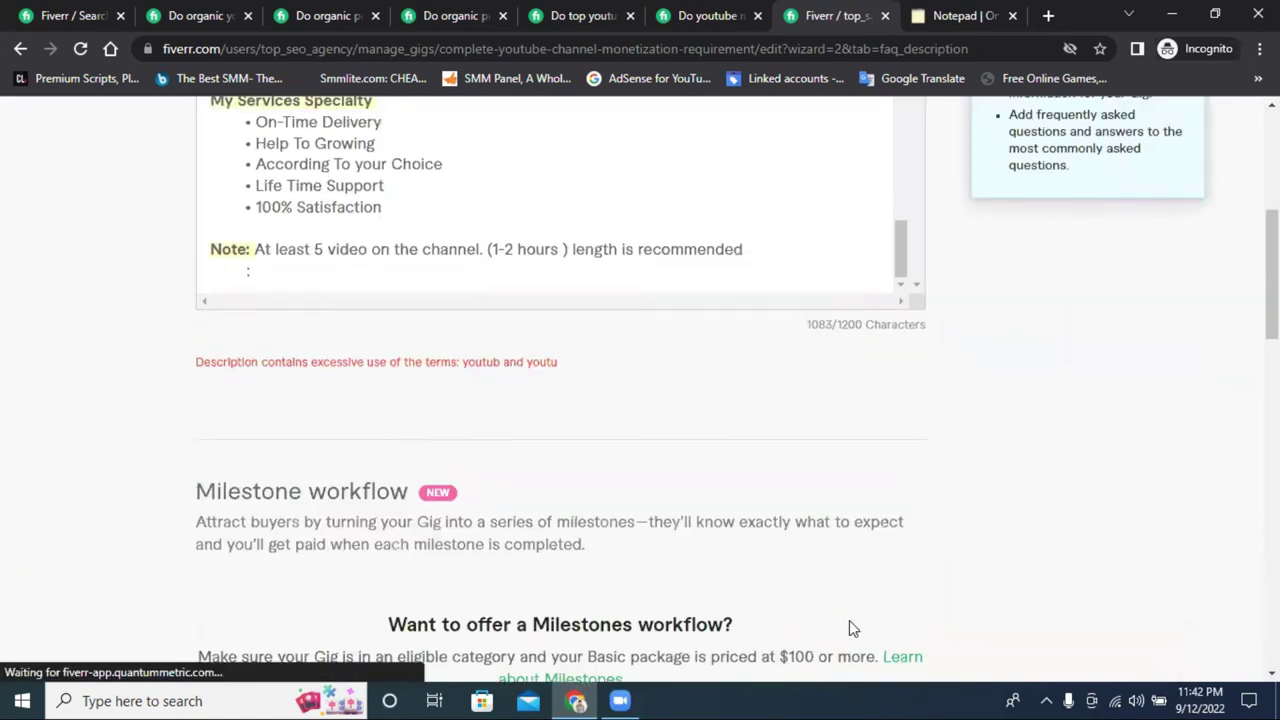
Step: Shorten "YouTube" to "YT" in the "Complete YouTube Channel Monetization" bullet
{"action": "scroll", "coordinate": [684, 632], "scroll_direction": "up", "scroll_amount": 5}
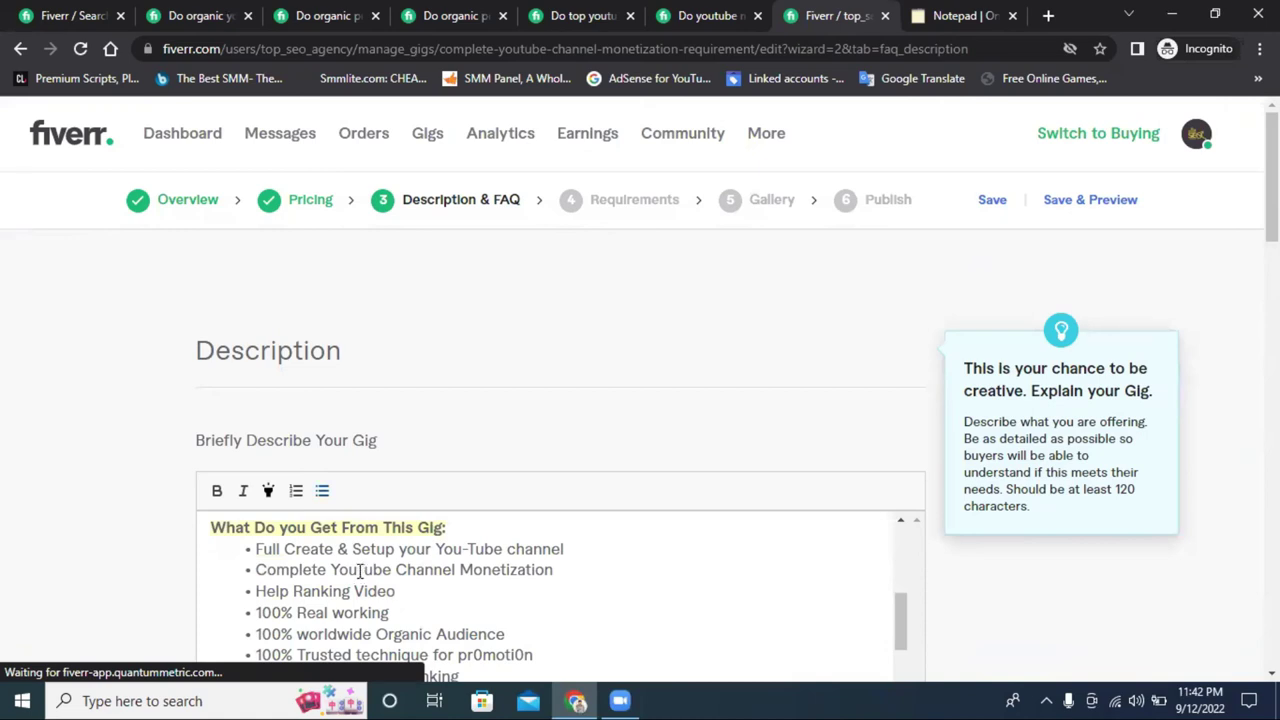
{"action": "left_click_drag", "start_coordinate": [391, 570], "coordinate": [342, 573]}
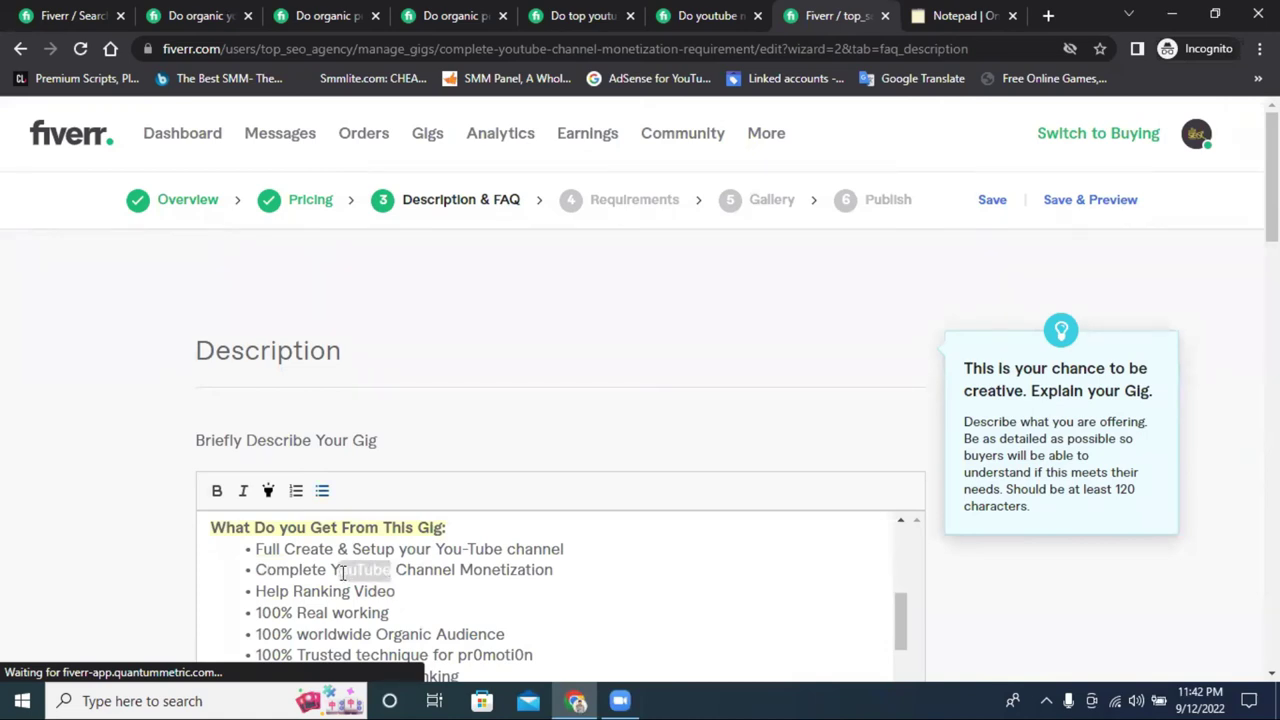
{"action": "type", "text": "T"}
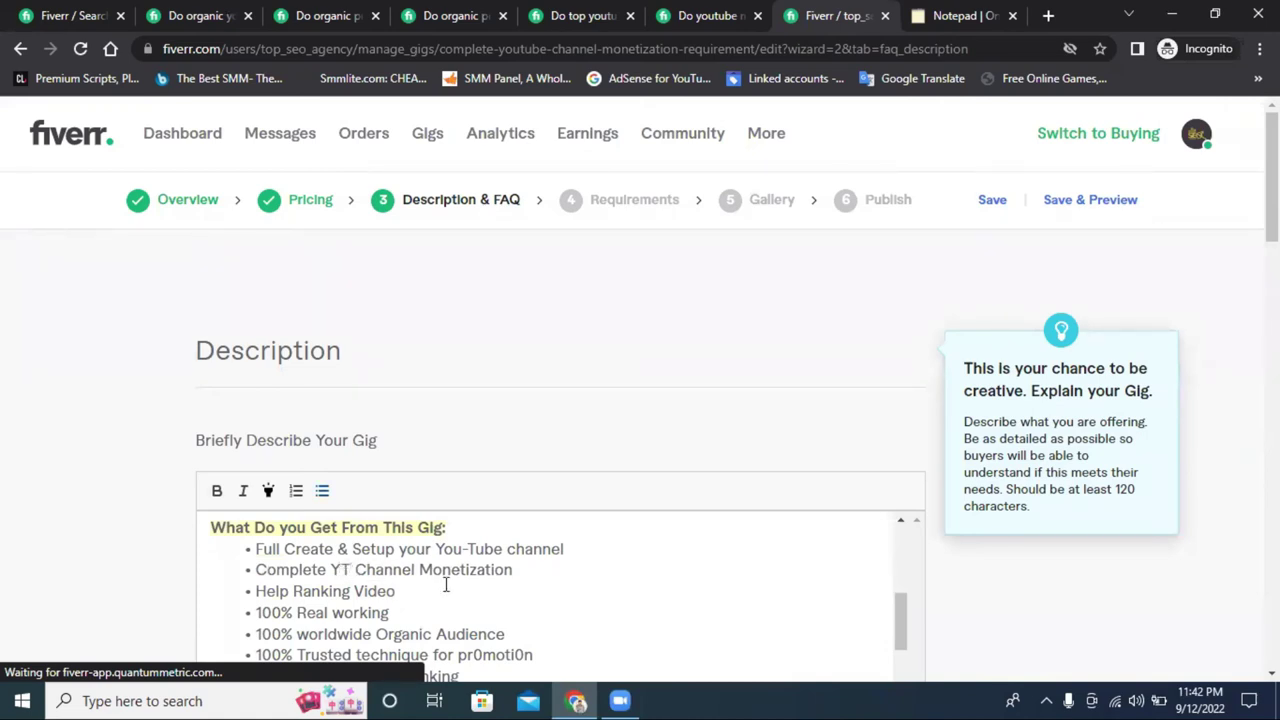
{"action": "scroll", "coordinate": [809, 474], "scroll_direction": "down", "scroll_amount": 3}
{"action": "scroll", "coordinate": [755, 455], "scroll_direction": "up", "scroll_amount": 2}
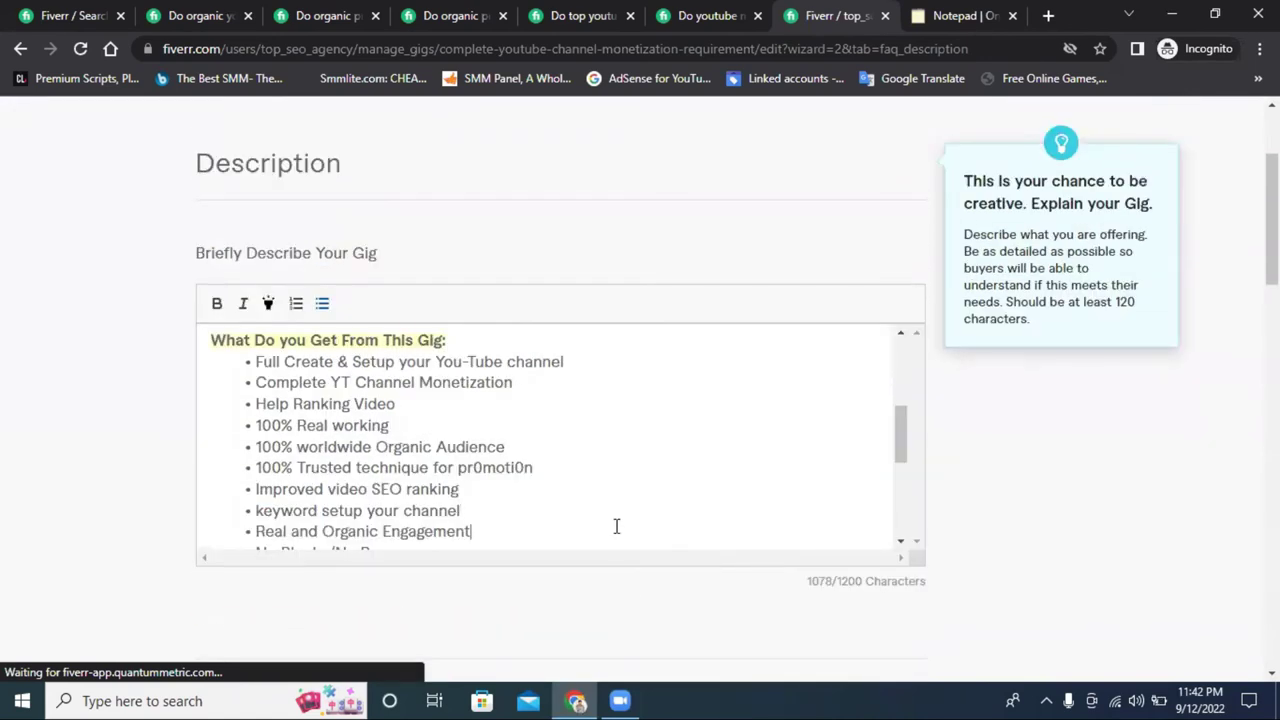
Step: Try to save the description with the shortened "YT" bullet wording and continue without adding an FAQ
{"action": "scroll", "coordinate": [614, 526], "scroll_direction": "down", "scroll_amount": 2}
{"action": "scroll", "coordinate": [709, 617], "scroll_direction": "down", "scroll_amount": 5}
{"action": "scroll", "coordinate": [943, 585], "scroll_direction": "down", "scroll_amount": 4}
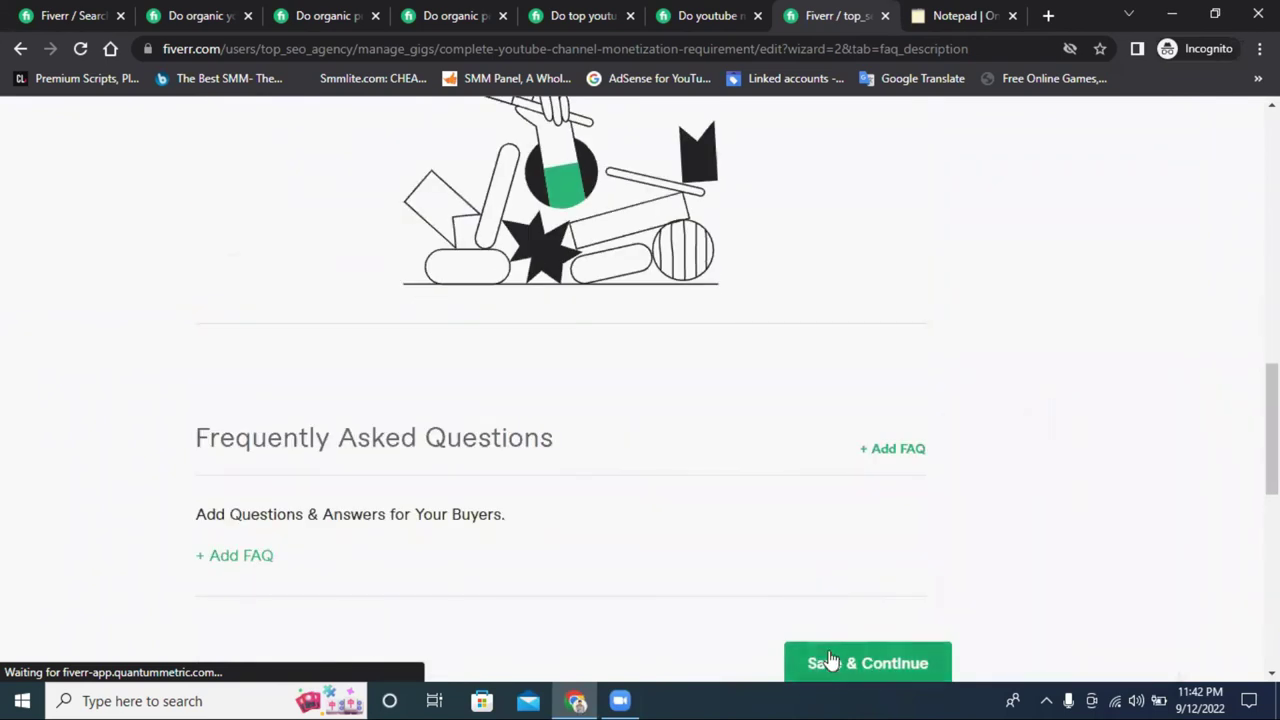
{"action": "left_click", "coordinate": [903, 663]}
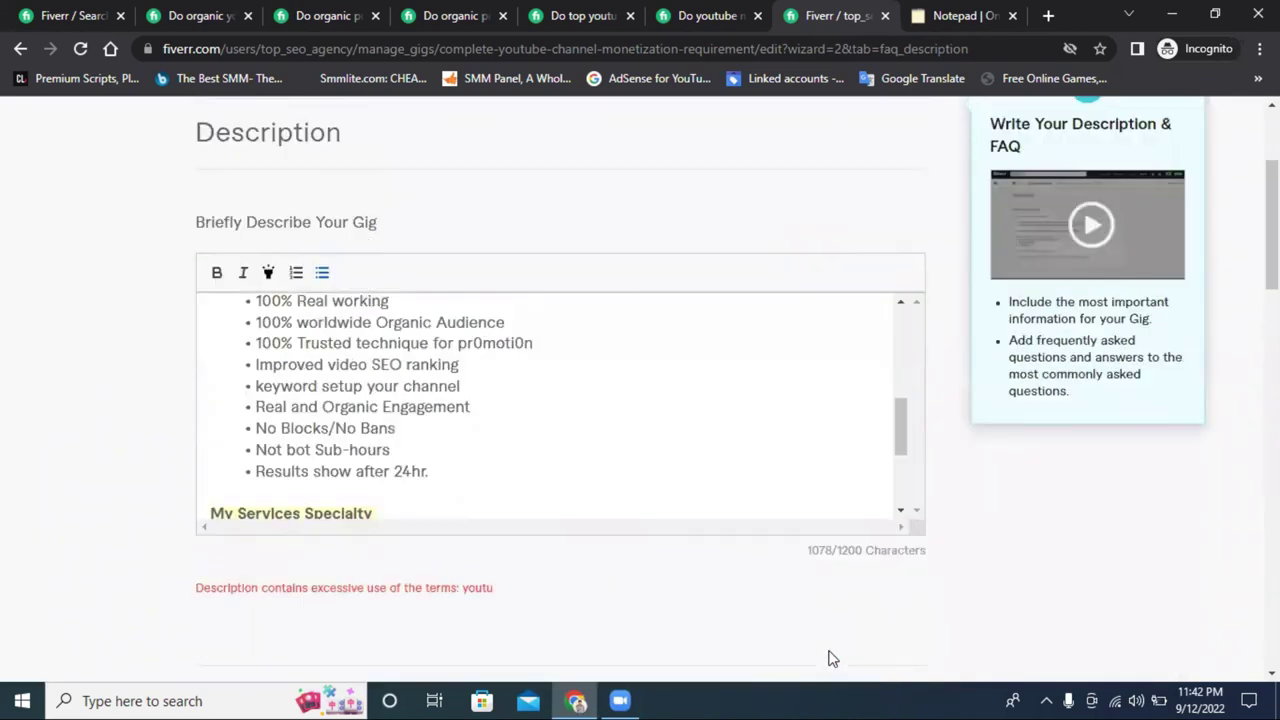
Step: Change "YouTube" to "You-Tube" in the "growing many YouTube channel" sentence and try to save the section
{"action": "scroll", "coordinate": [607, 561], "scroll_direction": "up", "scroll_amount": 5}
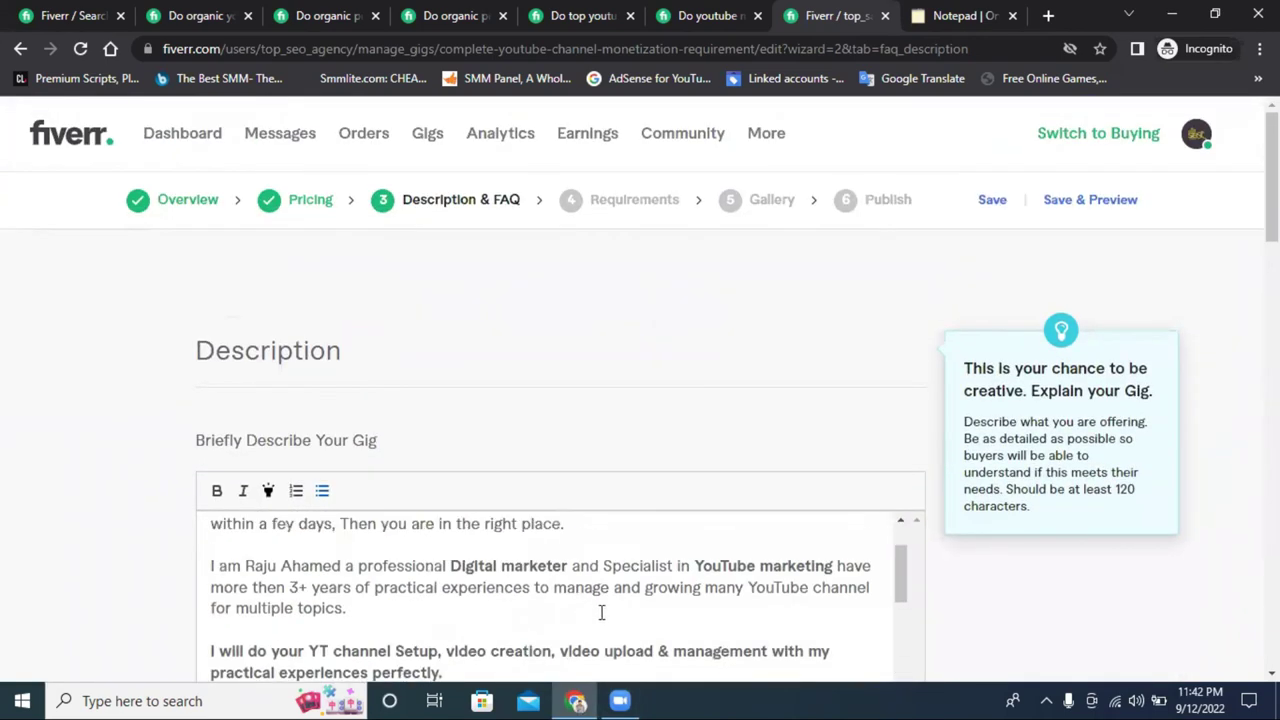
{"action": "left_click", "coordinate": [772, 587]}
{"action": "scroll", "coordinate": [786, 589], "scroll_direction": "down", "scroll_amount": 10}
{"action": "scroll", "coordinate": [783, 609], "scroll_direction": "down", "scroll_amount": 4}
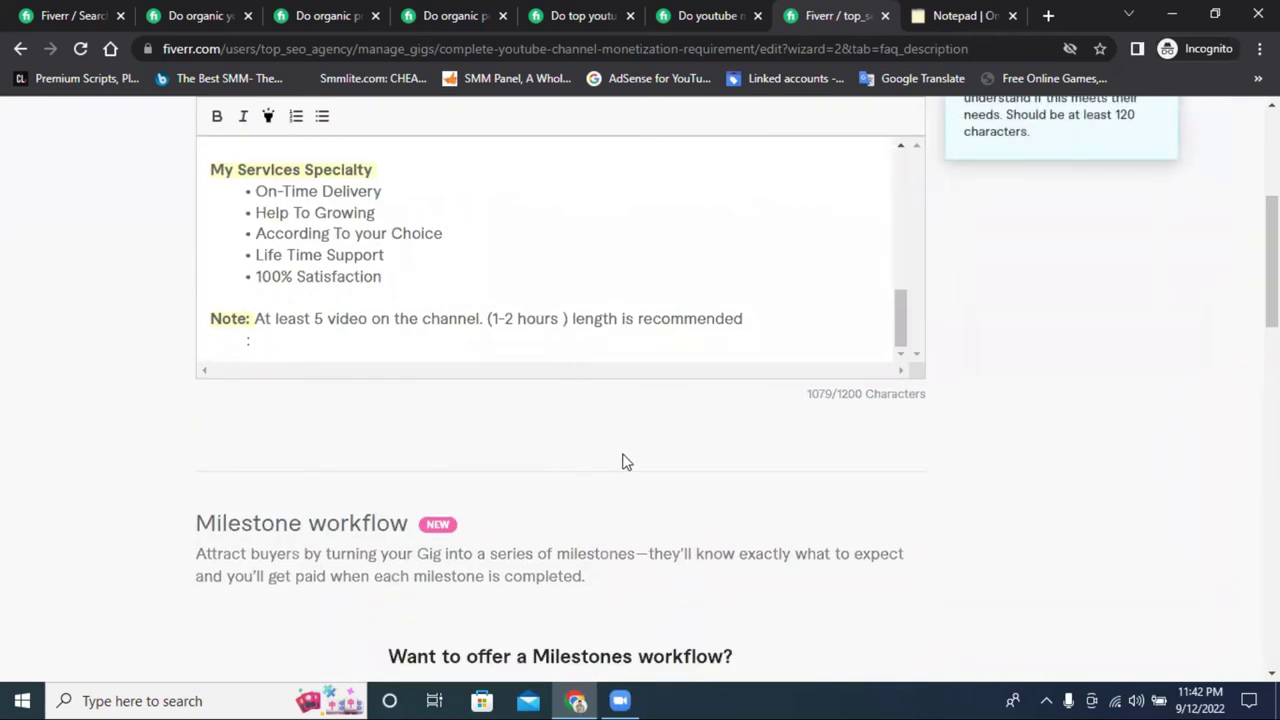
{"action": "scroll", "coordinate": [851, 568], "scroll_direction": "down", "scroll_amount": 9}
{"action": "left_click", "coordinate": [851, 566]}
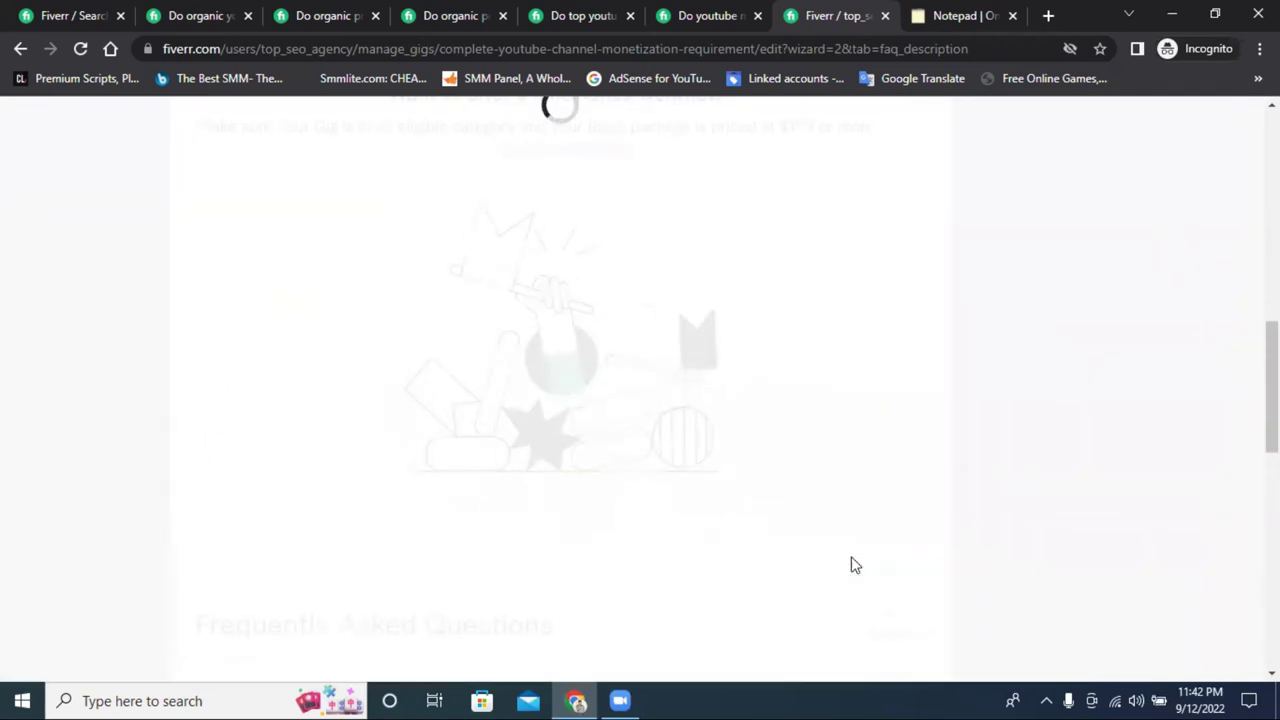
Step: Hyphenate "YouTube" in the bold phrase "YouTube marketing" in the description's introduction
{"action": "scroll", "coordinate": [851, 566], "scroll_direction": "up", "scroll_amount": 6}
{"action": "scroll", "coordinate": [740, 600], "scroll_direction": "up", "scroll_amount": 5}
{"action": "scroll", "coordinate": [734, 603], "scroll_direction": "down", "scroll_amount": 3}
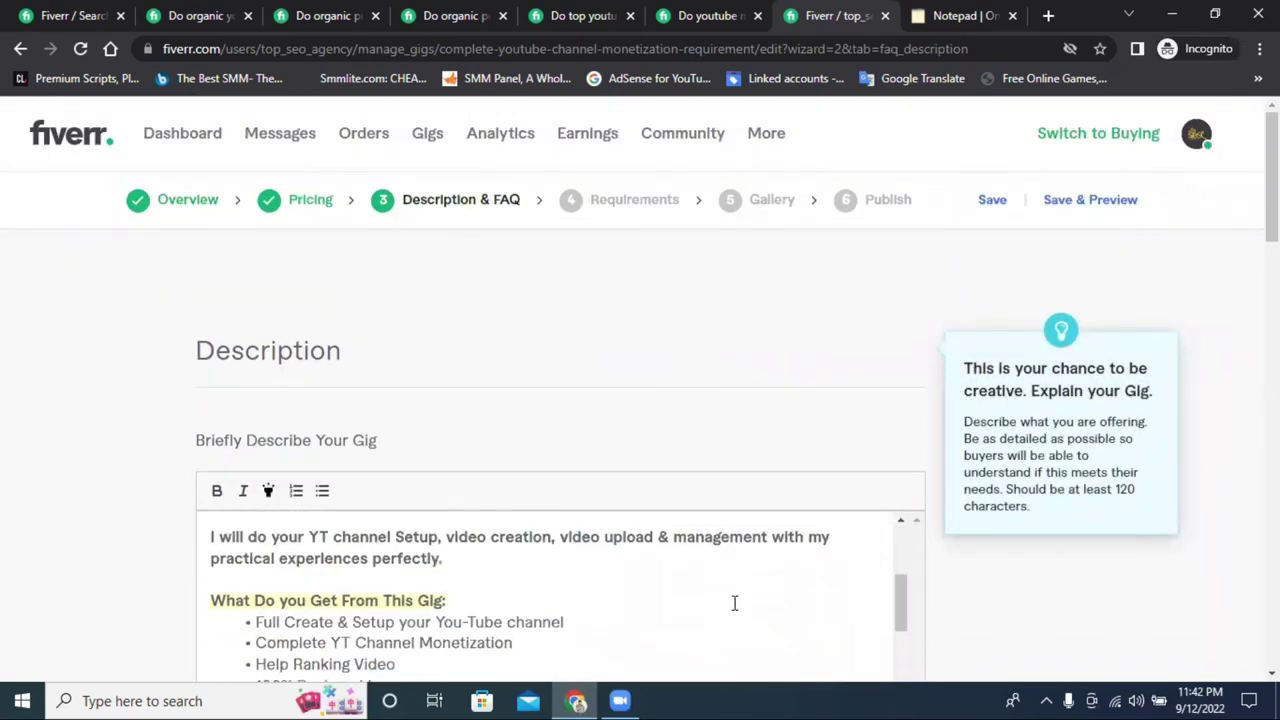
{"action": "scroll", "coordinate": [734, 603], "scroll_direction": "up", "scroll_amount": 4}
{"action": "scroll", "coordinate": [734, 603], "scroll_direction": "down", "scroll_amount": 1}
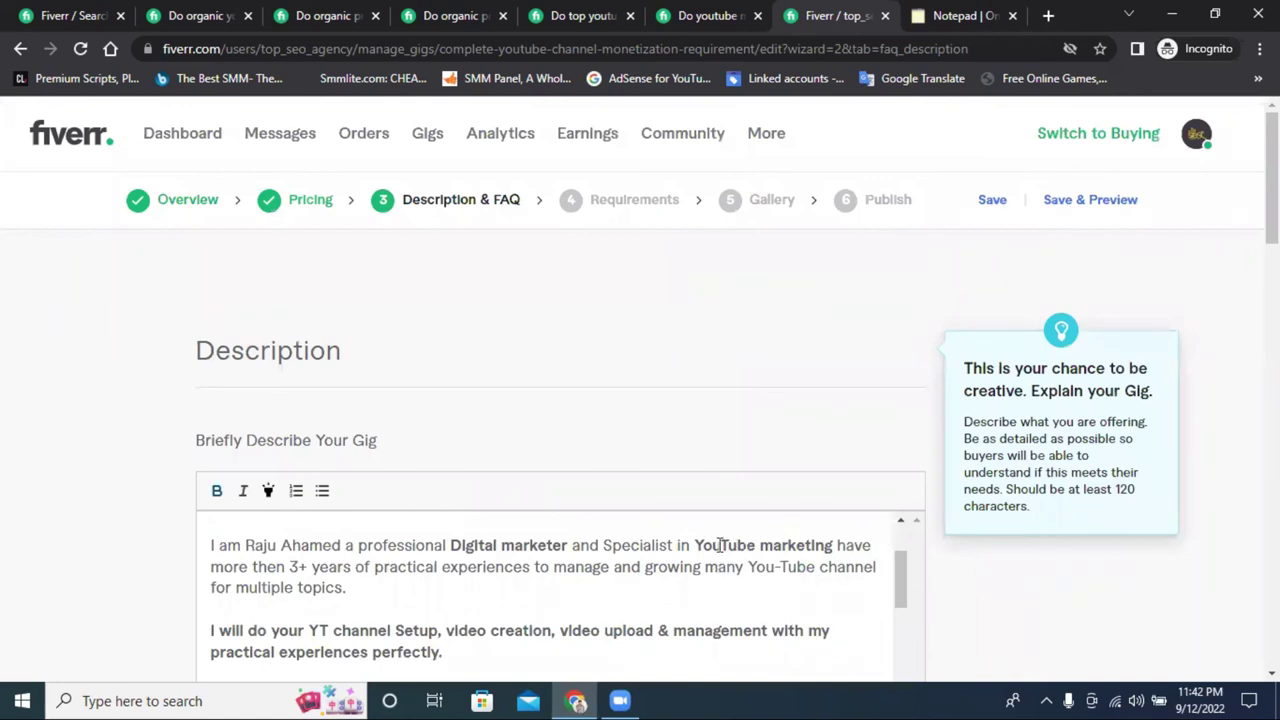
Step: Save the Description & FAQ section without an FAQ and continue to Requirements
{"action": "scroll", "coordinate": [720, 548], "scroll_direction": "down", "scroll_amount": 8}
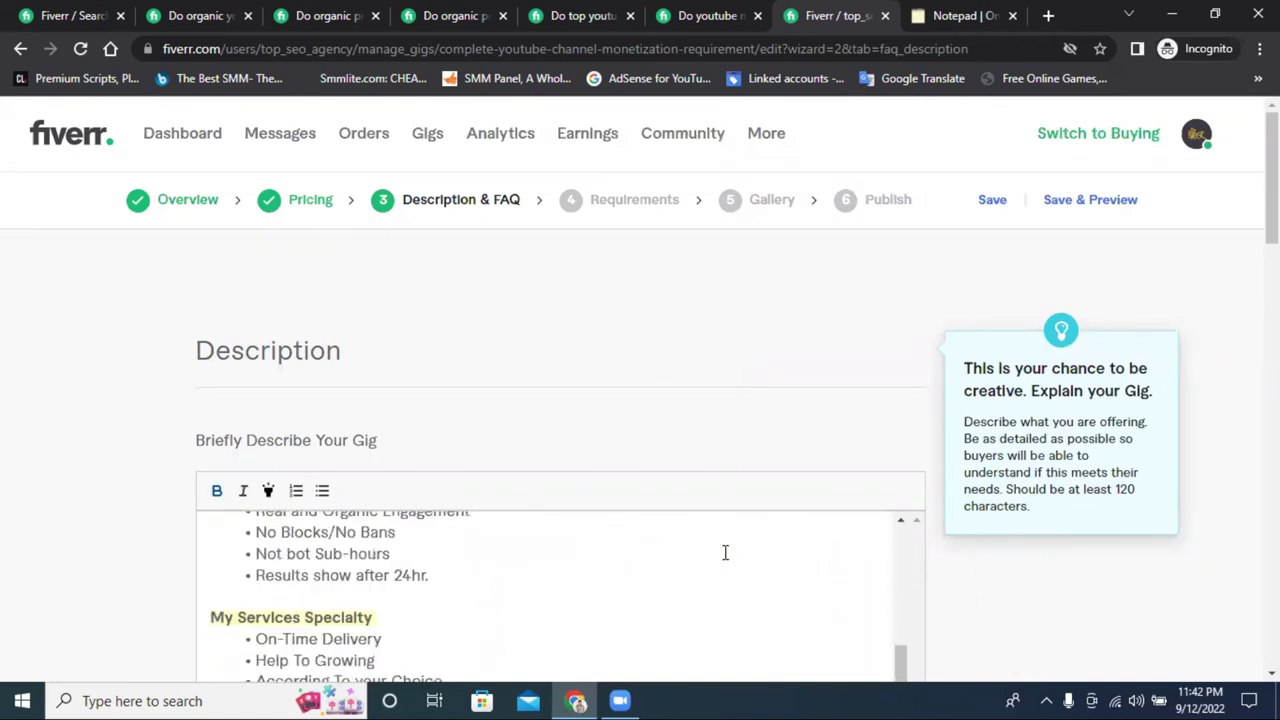
{"action": "scroll", "coordinate": [808, 577], "scroll_direction": "up", "scroll_amount": 1}
{"action": "scroll", "coordinate": [843, 608], "scroll_direction": "down", "scroll_amount": 6}
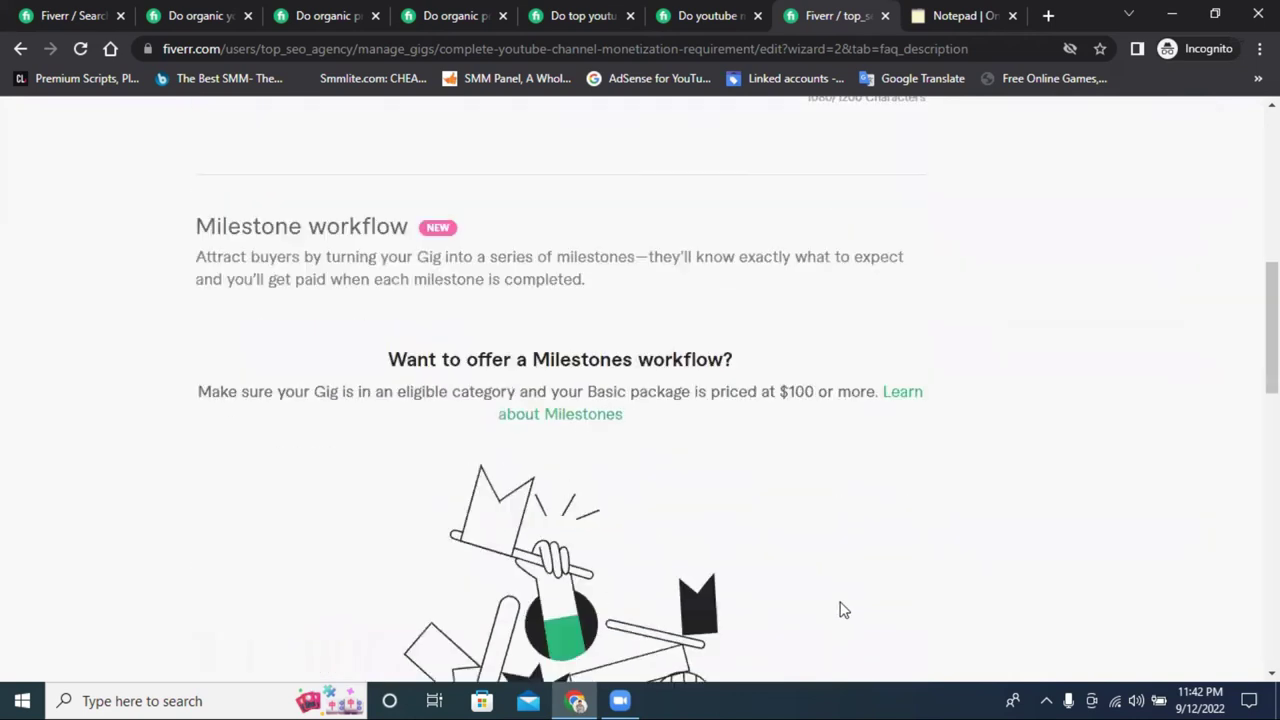
{"action": "scroll", "coordinate": [826, 595], "scroll_direction": "down", "scroll_amount": 4}
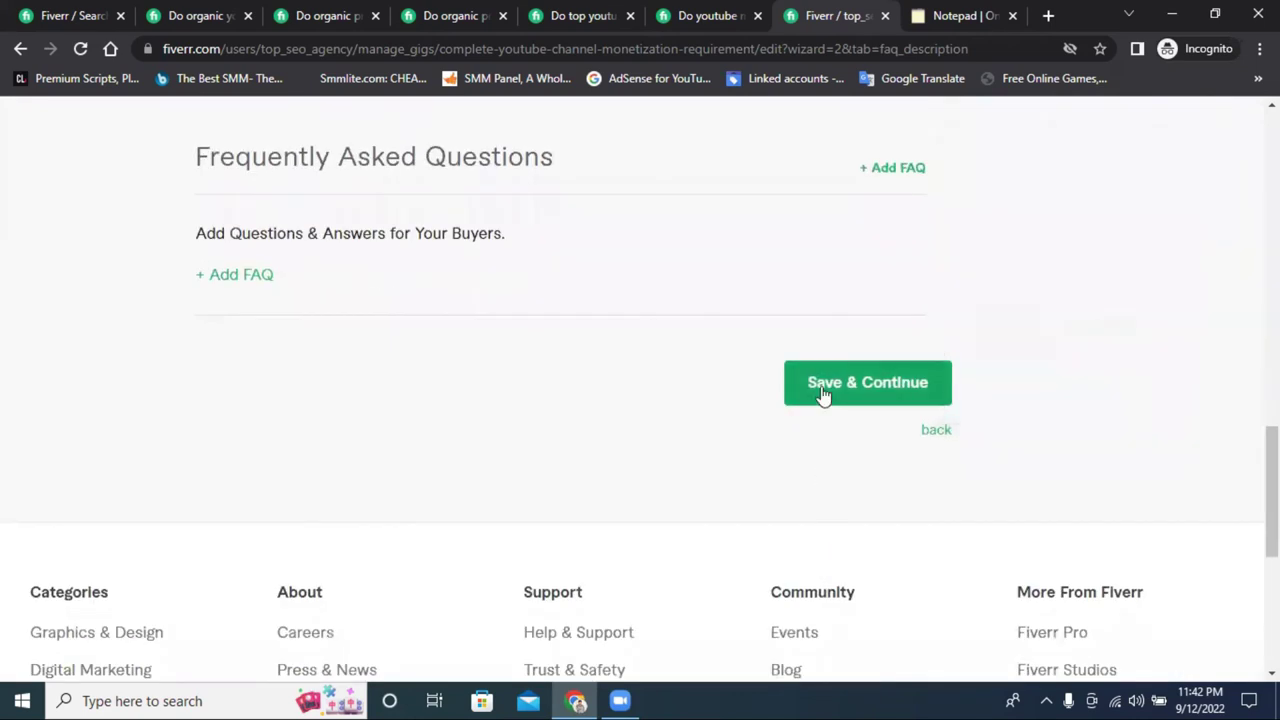
{"action": "left_click", "coordinate": [826, 394]}
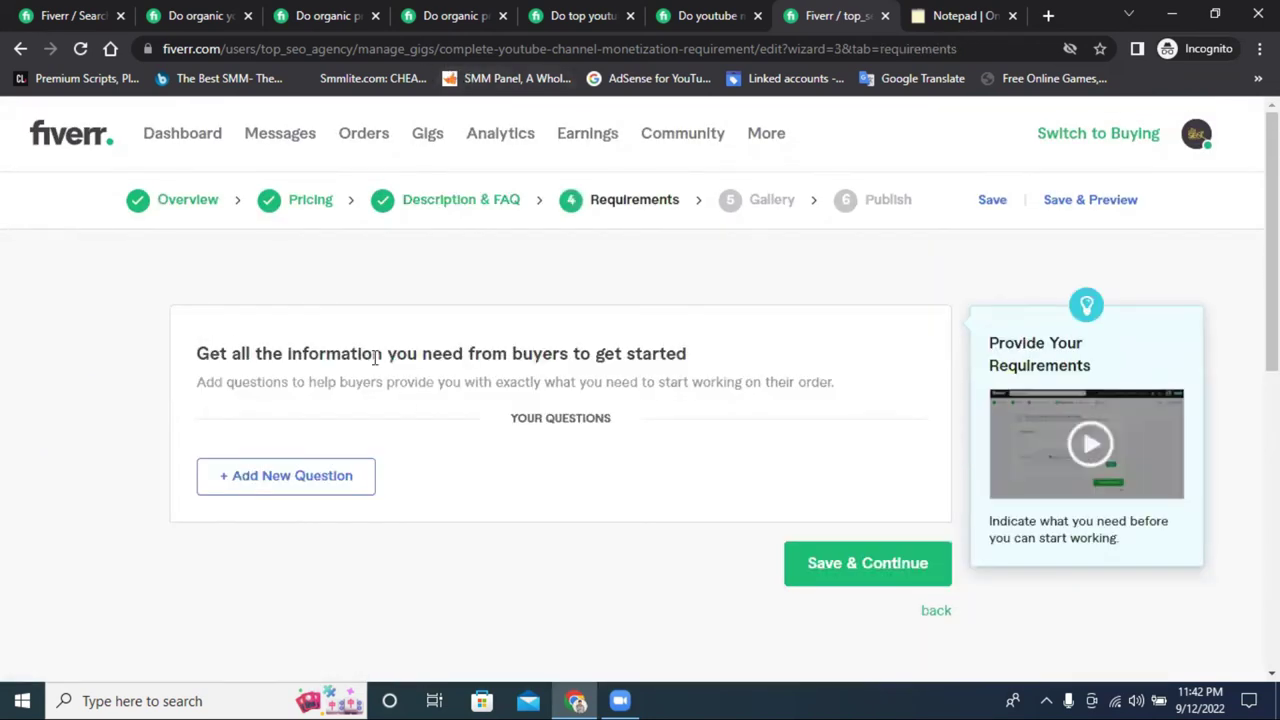
Step: Start a new buyer requirement question and set its answer form to Attachment
{"action": "left_click", "coordinate": [268, 472]}
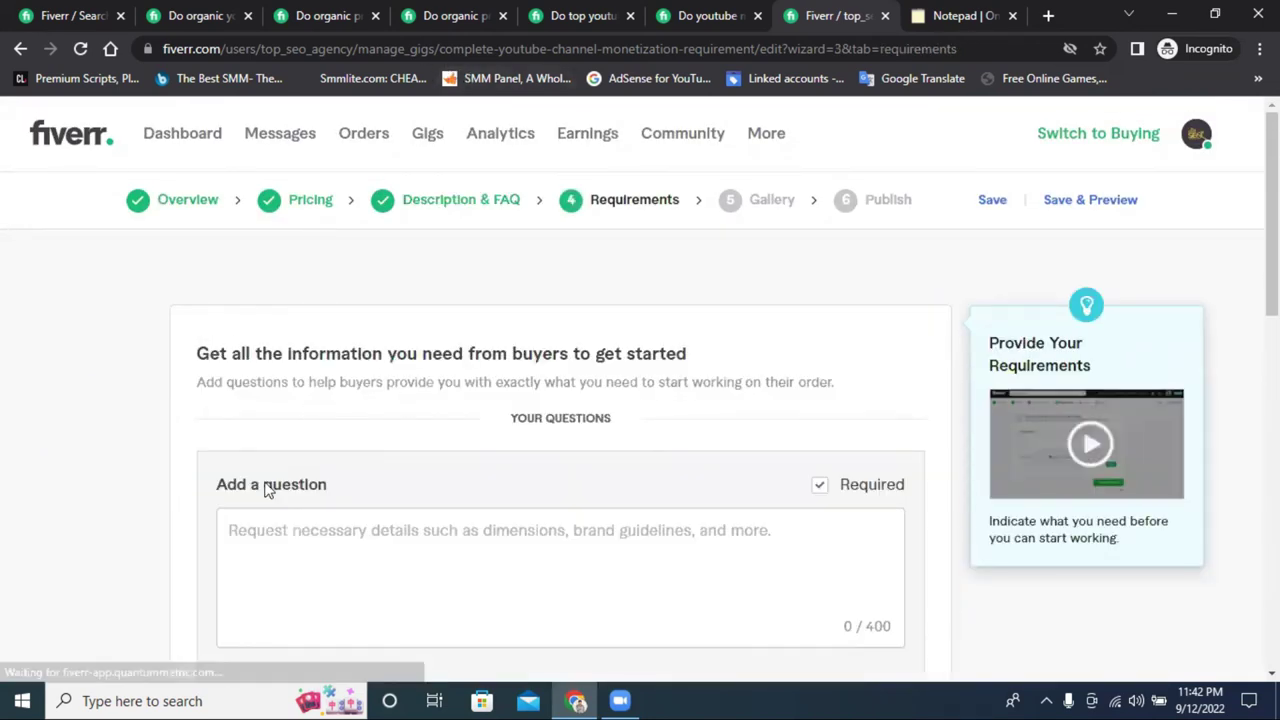
{"action": "scroll", "coordinate": [296, 511], "scroll_direction": "down", "scroll_amount": 1}
{"action": "scroll", "coordinate": [296, 511], "scroll_direction": "down", "scroll_amount": 2}
{"action": "left_click", "coordinate": [288, 455]}
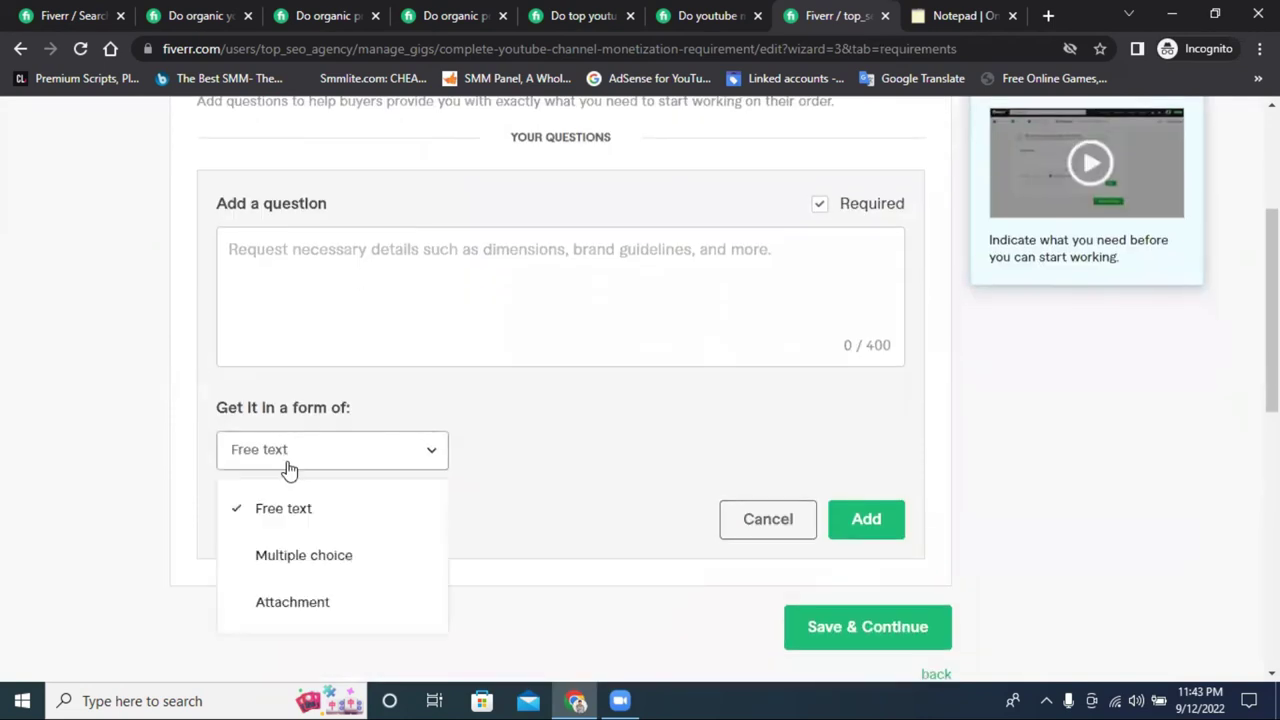
{"action": "left_click", "coordinate": [298, 600]}
{"action": "scroll", "coordinate": [423, 480], "scroll_direction": "up", "scroll_amount": 3}
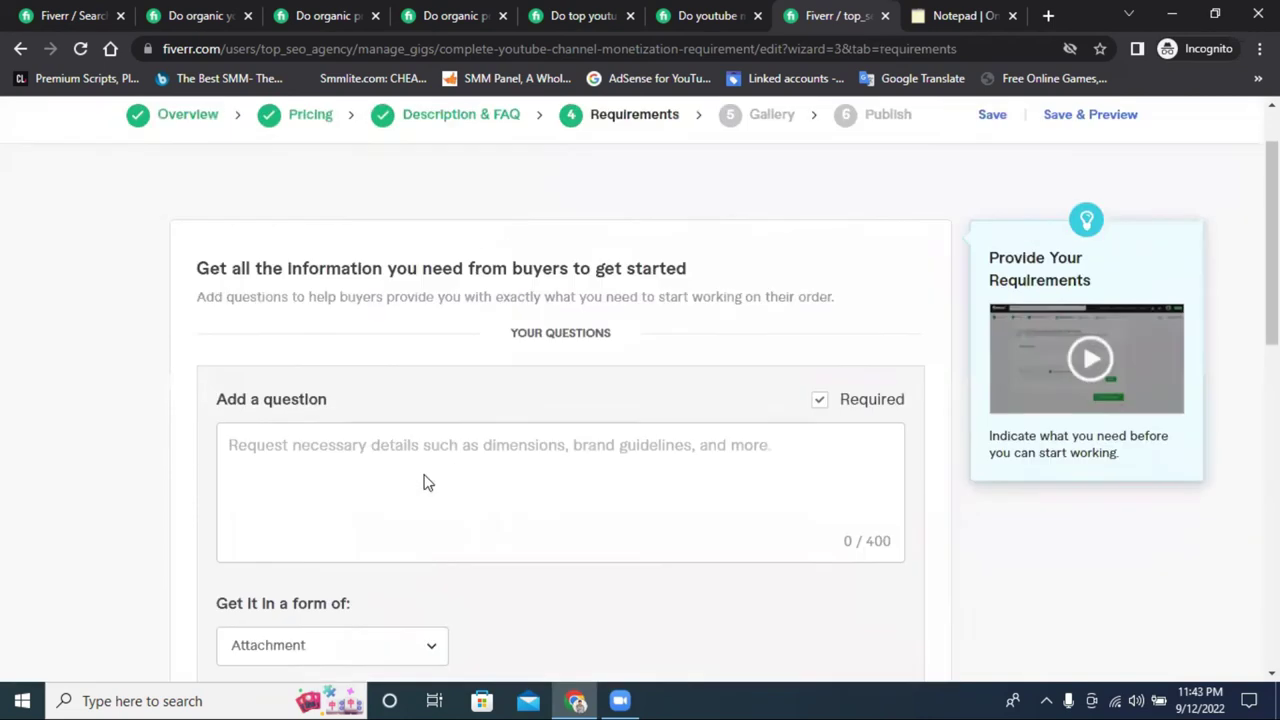
Step: Enter "1. Channel Link" as the first item of the requirement question
{"action": "left_click", "coordinate": [266, 540]}
{"action": "right_click", "coordinate": [266, 540]}
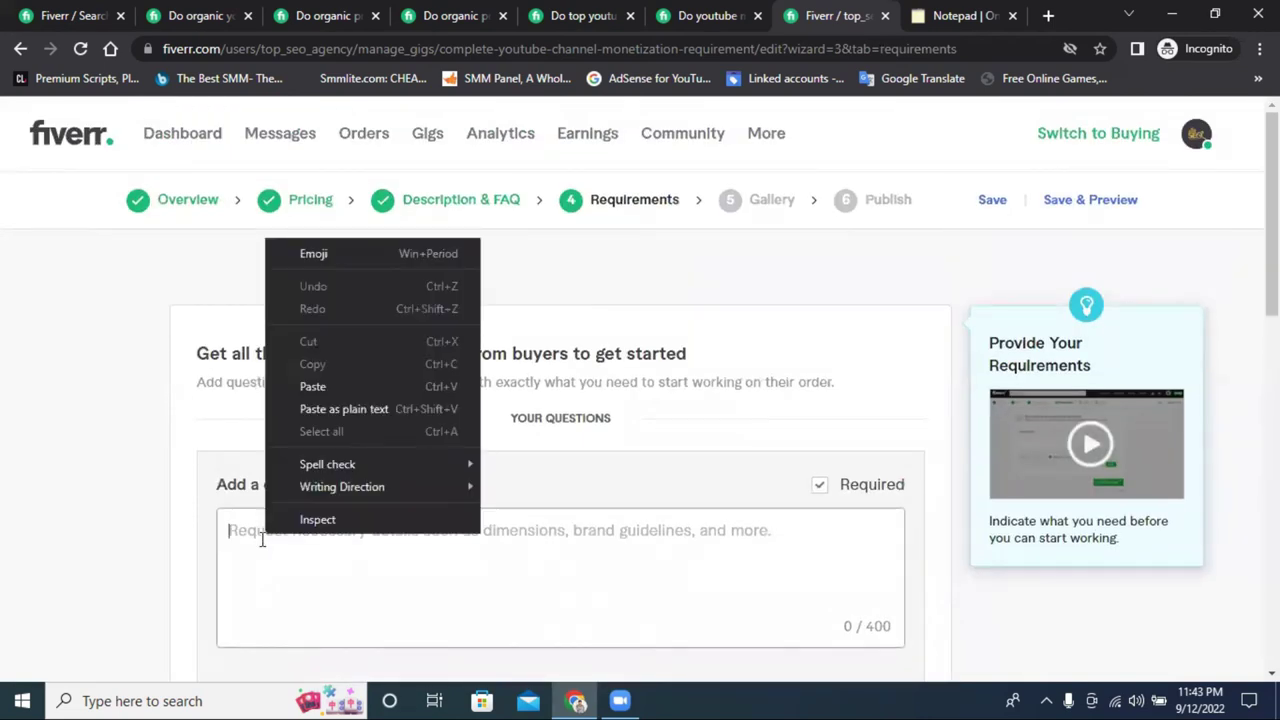
{"action": "left_click", "coordinate": [261, 539]}
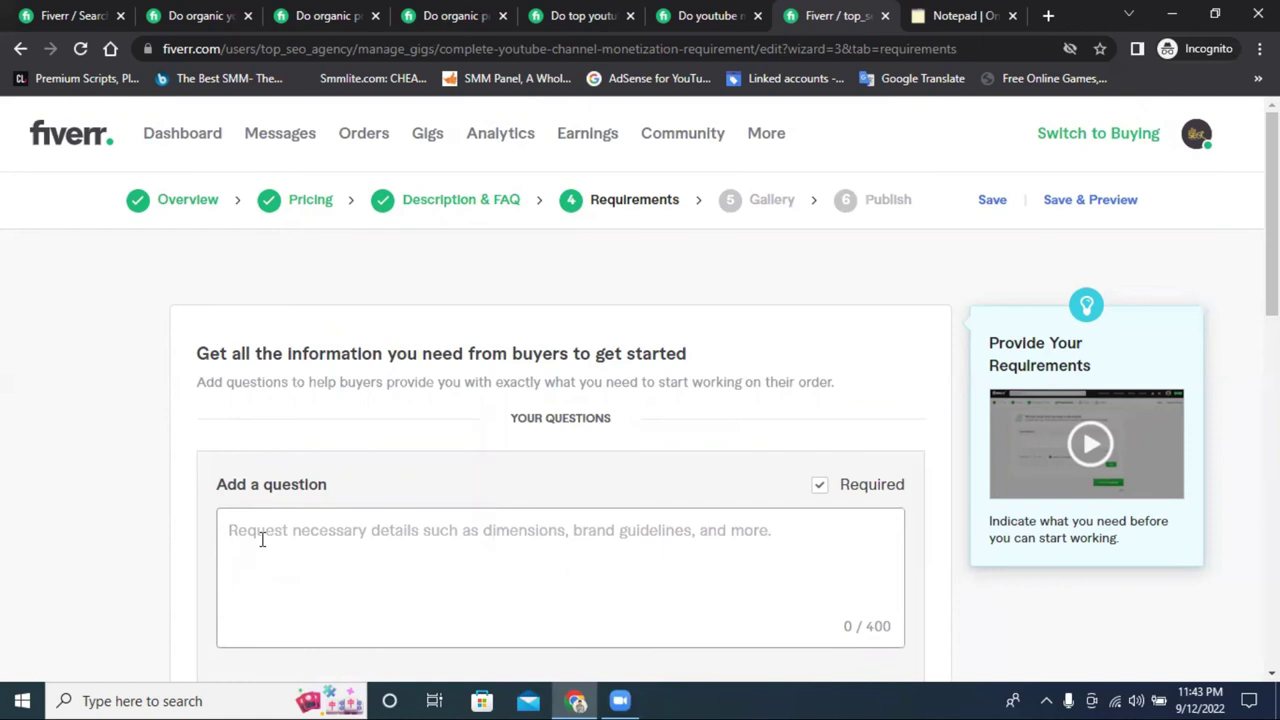
{"action": "type", "text": "1"}
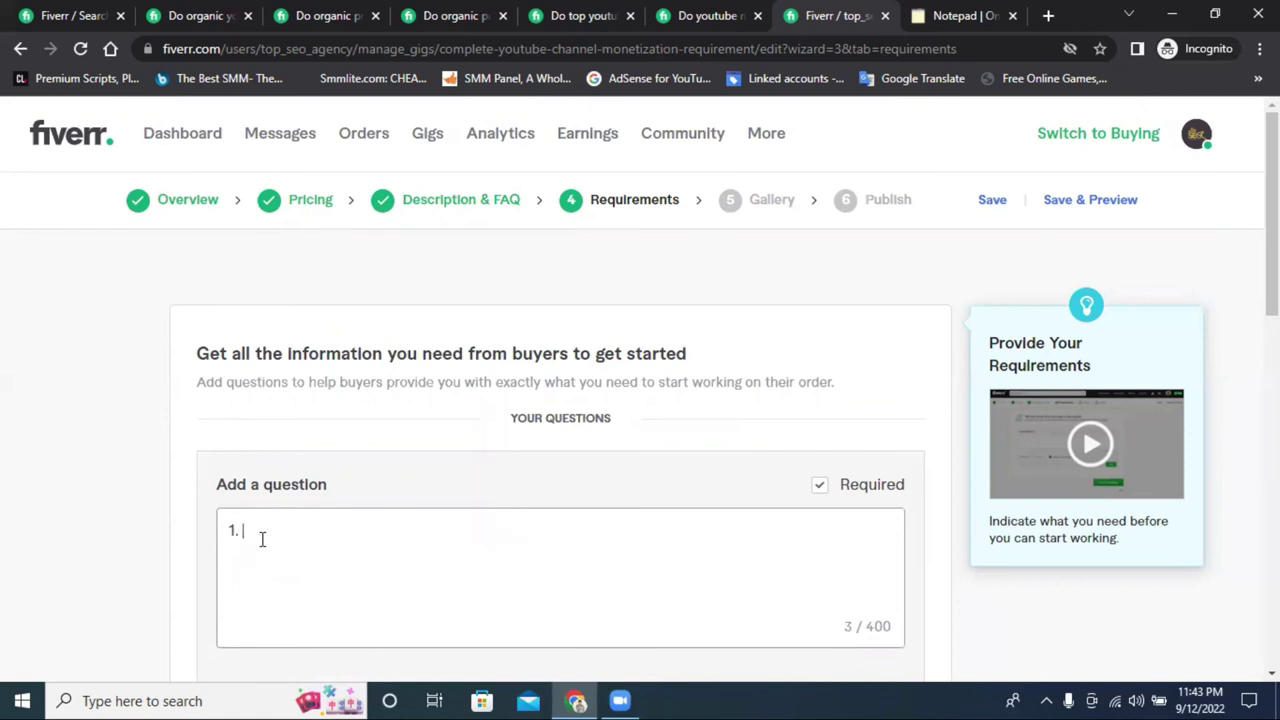
{"action": "type", "text": ". Channel Link "}
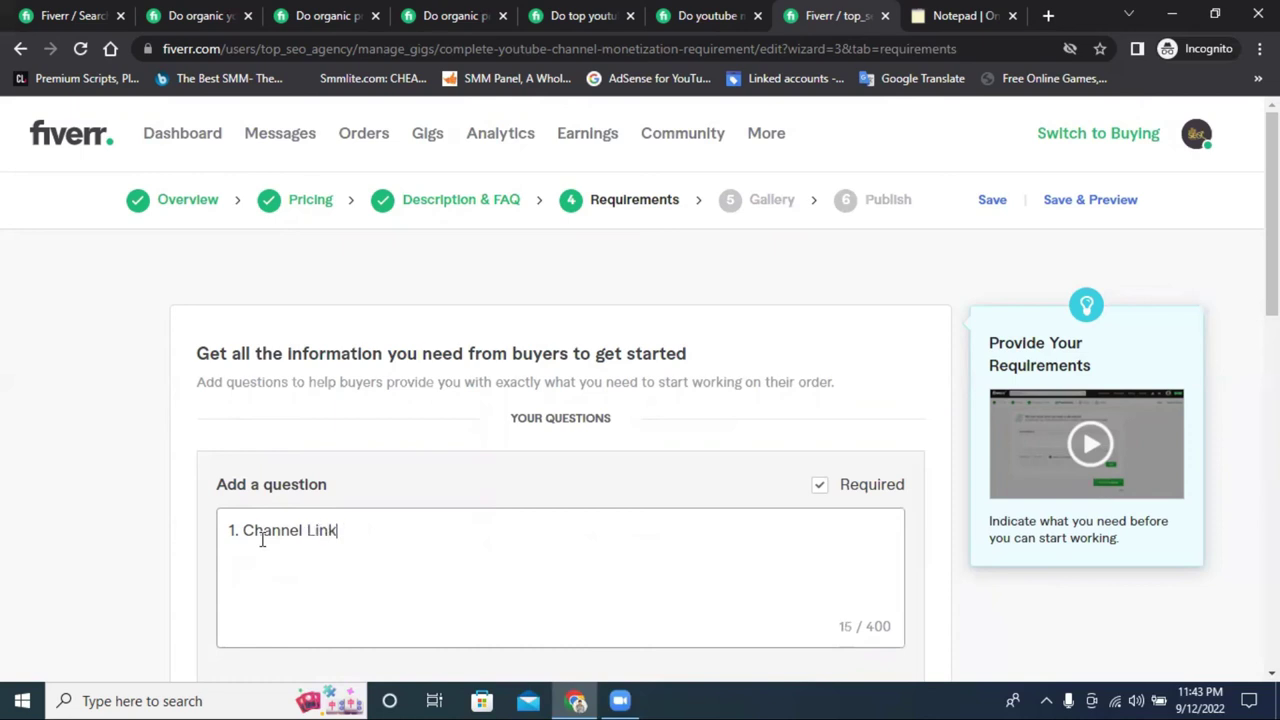
Step: Add "2. 1 hours video" as the second item, correcting the misspelled "hourse" to "hours"
{"action": "type", "text": "2."}
{"action": "type", "text": "1"}
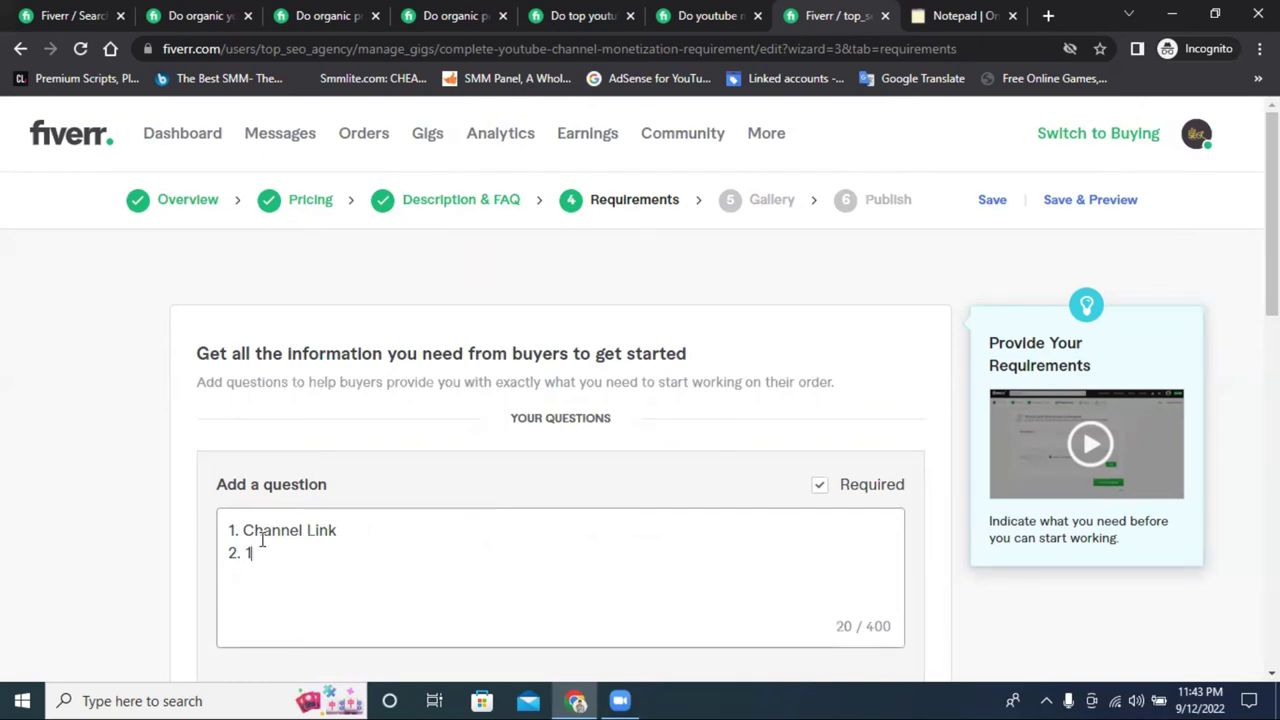
{"action": "type", "text": " hourse"}
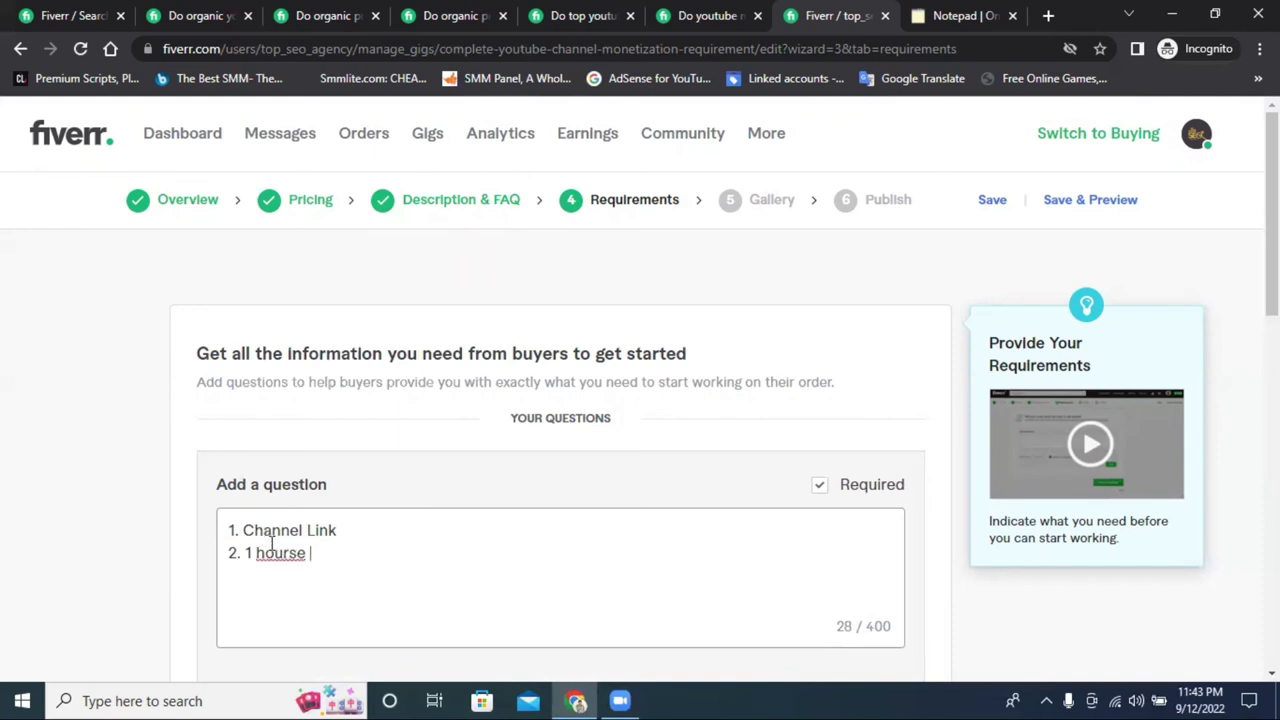
{"action": "right_click", "coordinate": [284, 553]}
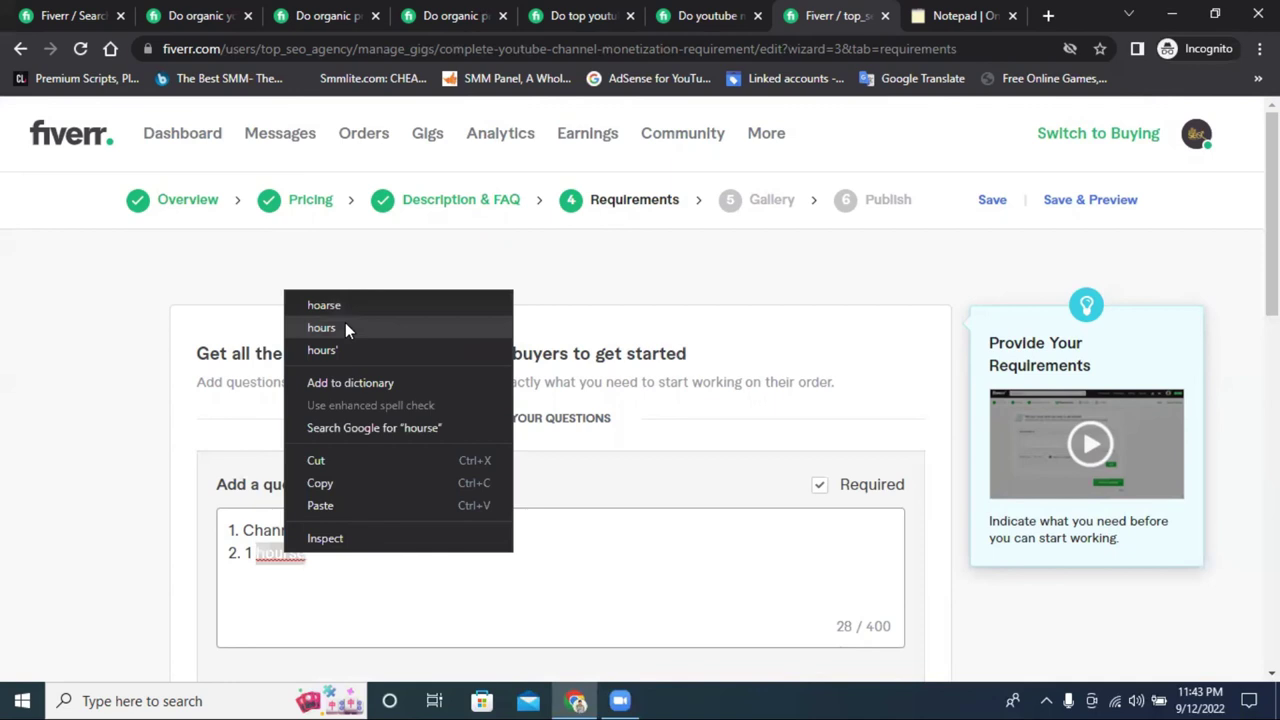
{"action": "left_click", "coordinate": [345, 326]}
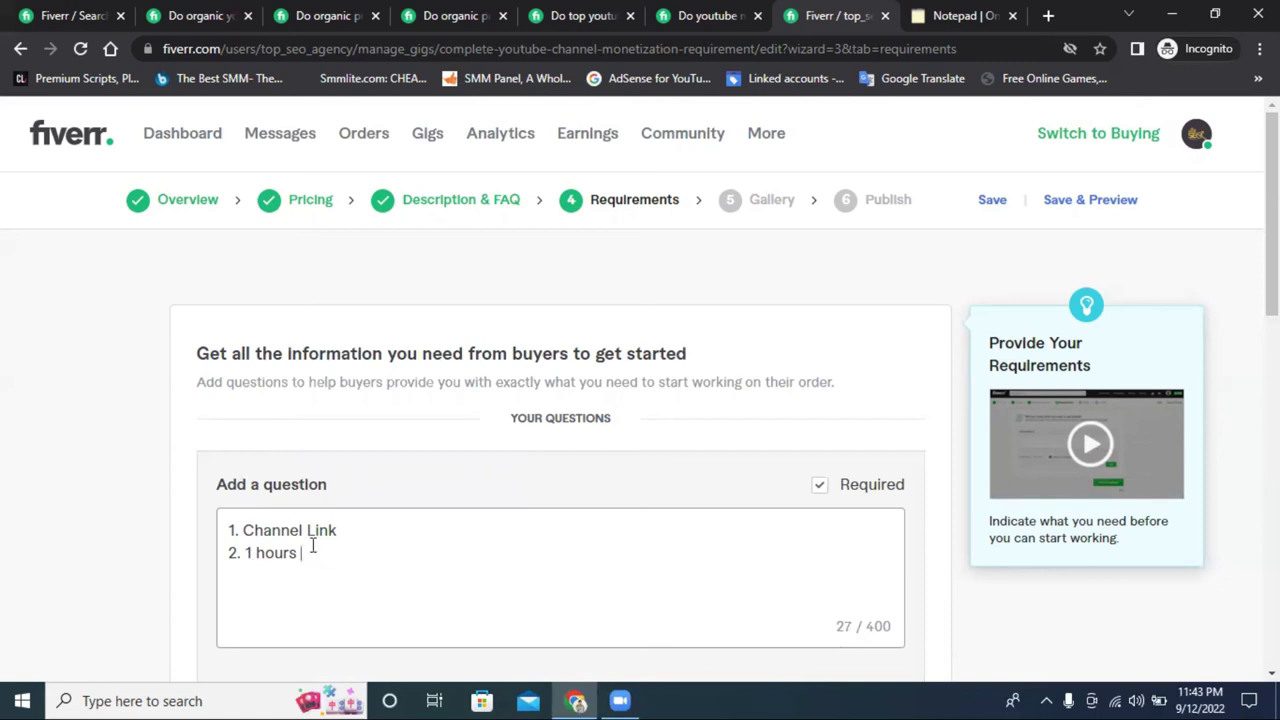
{"action": "type", "text": "v"}
{"action": "type", "text": "ideo "}
Step: Add "3. channel manager Acesss" as the third item, correcting the misspelled "maanager" to "manager"
{"action": "type", "text": "3"}
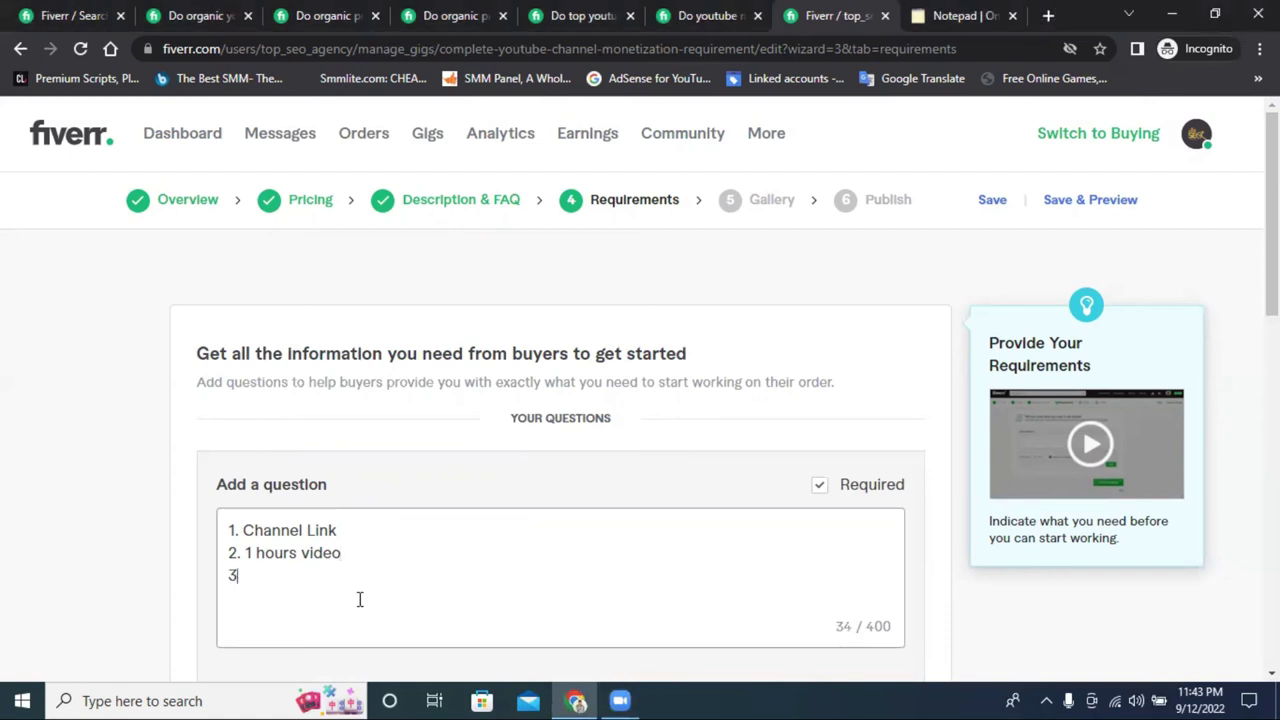
{"action": "type", "text": ". chan"}
{"action": "key", "text": "BackSpace"}
{"action": "type", "text": "nnel"}
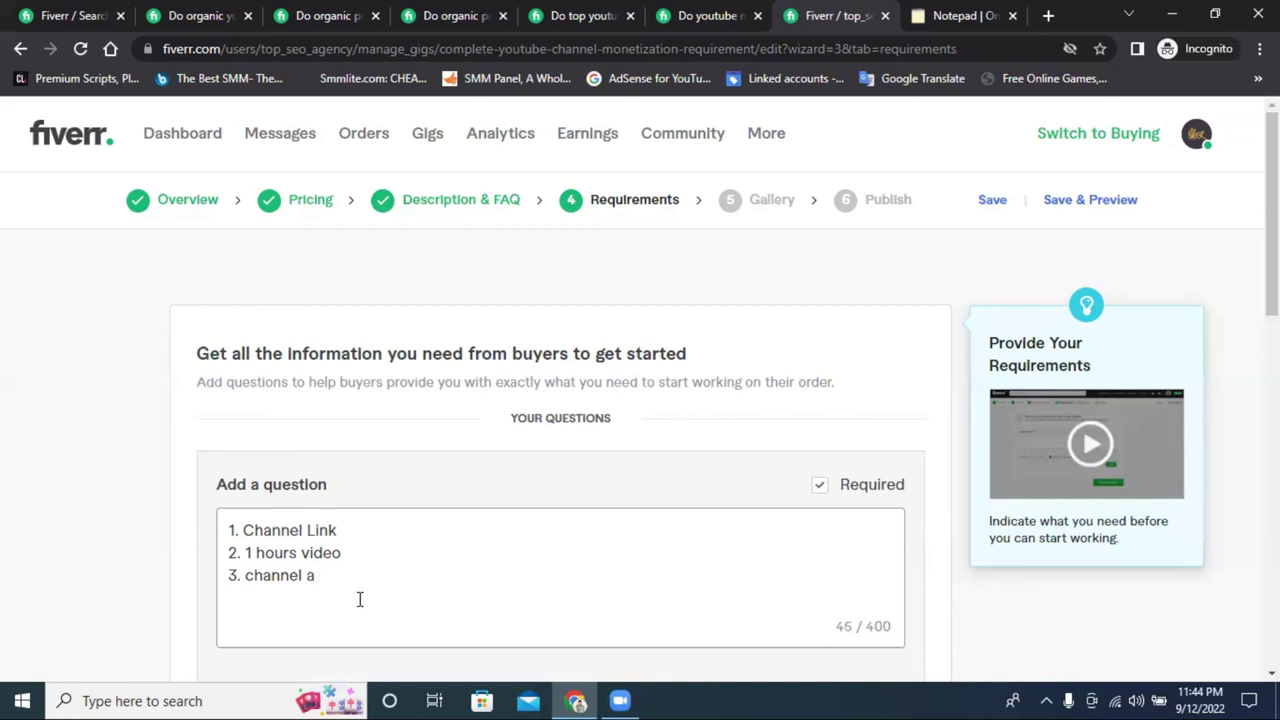
{"action": "type", "text": " maanager"}
{"action": "right_click", "coordinate": [357, 580]}
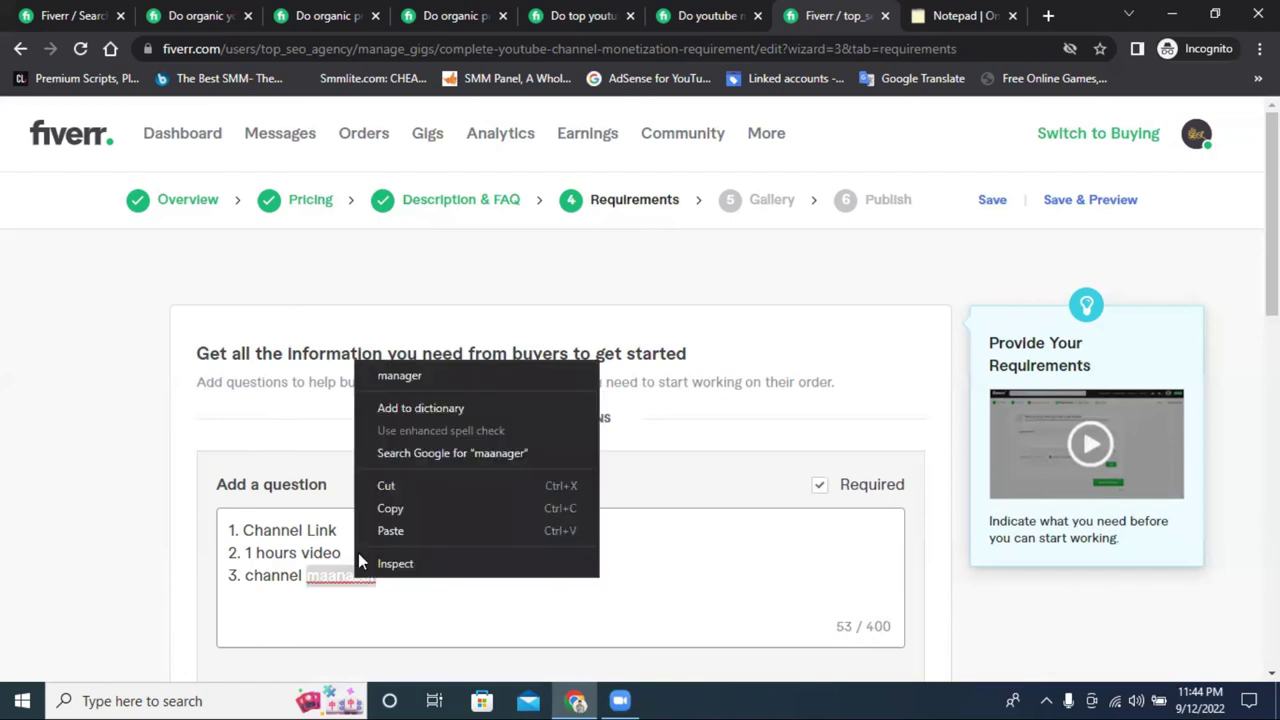
{"action": "left_click", "coordinate": [405, 373]}
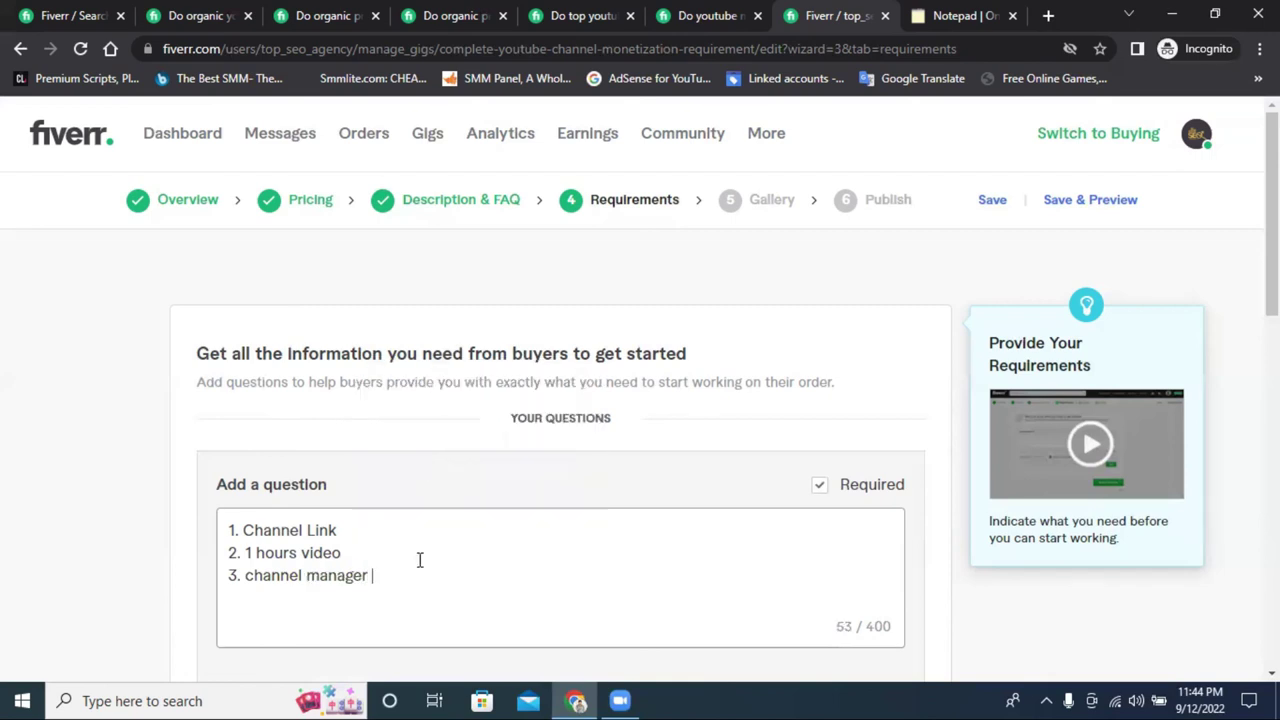
{"action": "type", "text": "Acesss"}
Step: Add the question to the gig's requirements, then save the Requirements section and continue
{"action": "scroll", "coordinate": [580, 571], "scroll_direction": "down", "scroll_amount": 3}
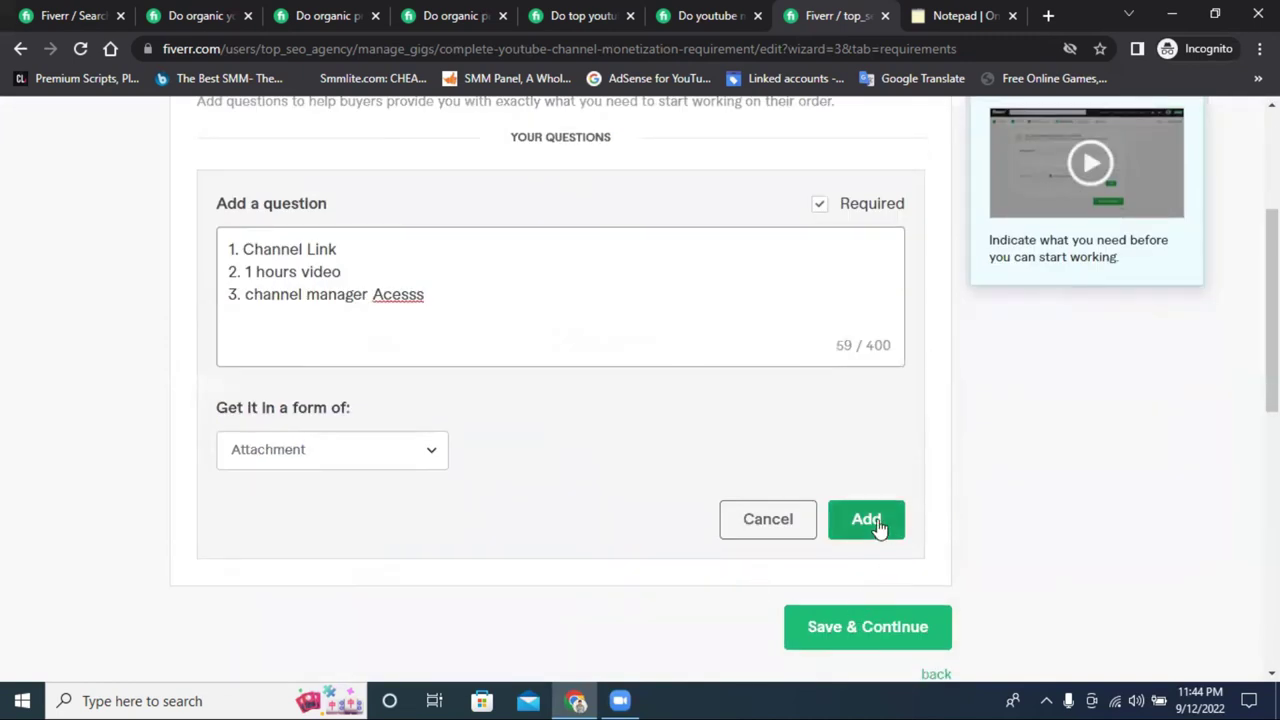
{"action": "scroll", "coordinate": [876, 540], "scroll_direction": "up", "scroll_amount": 1}
{"action": "left_click", "coordinate": [876, 618]}
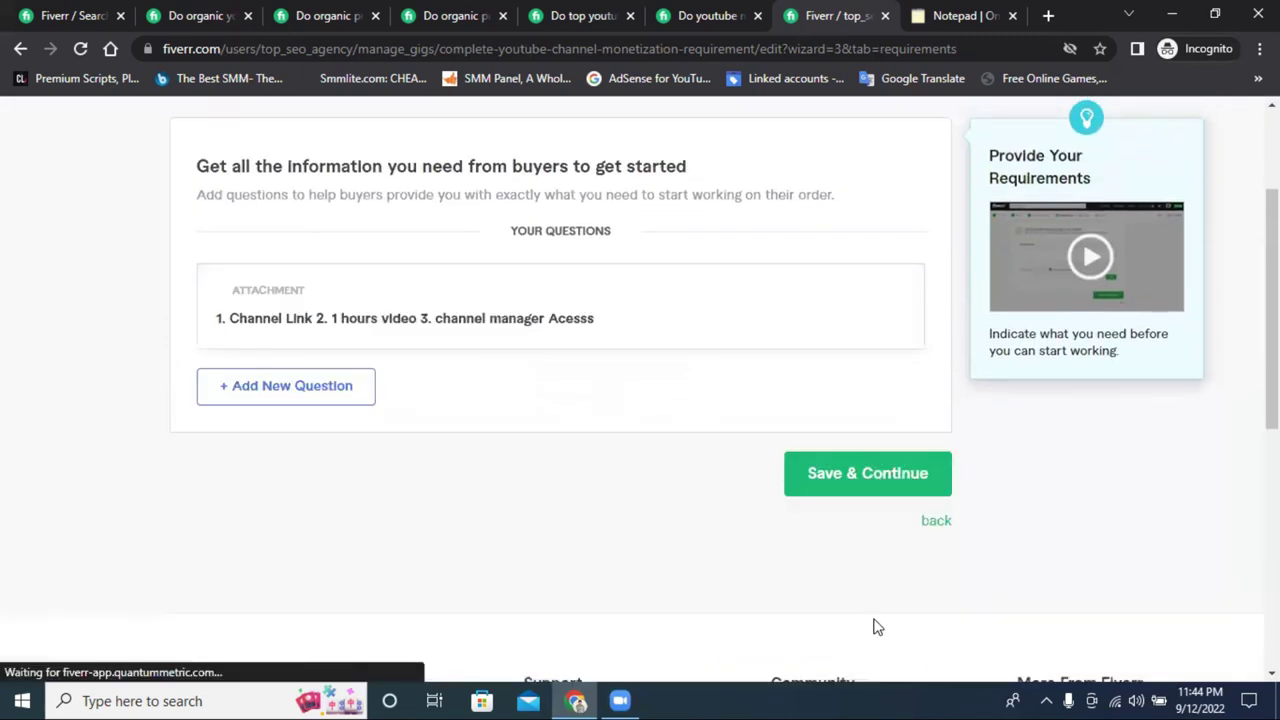
{"action": "left_click", "coordinate": [824, 494]}
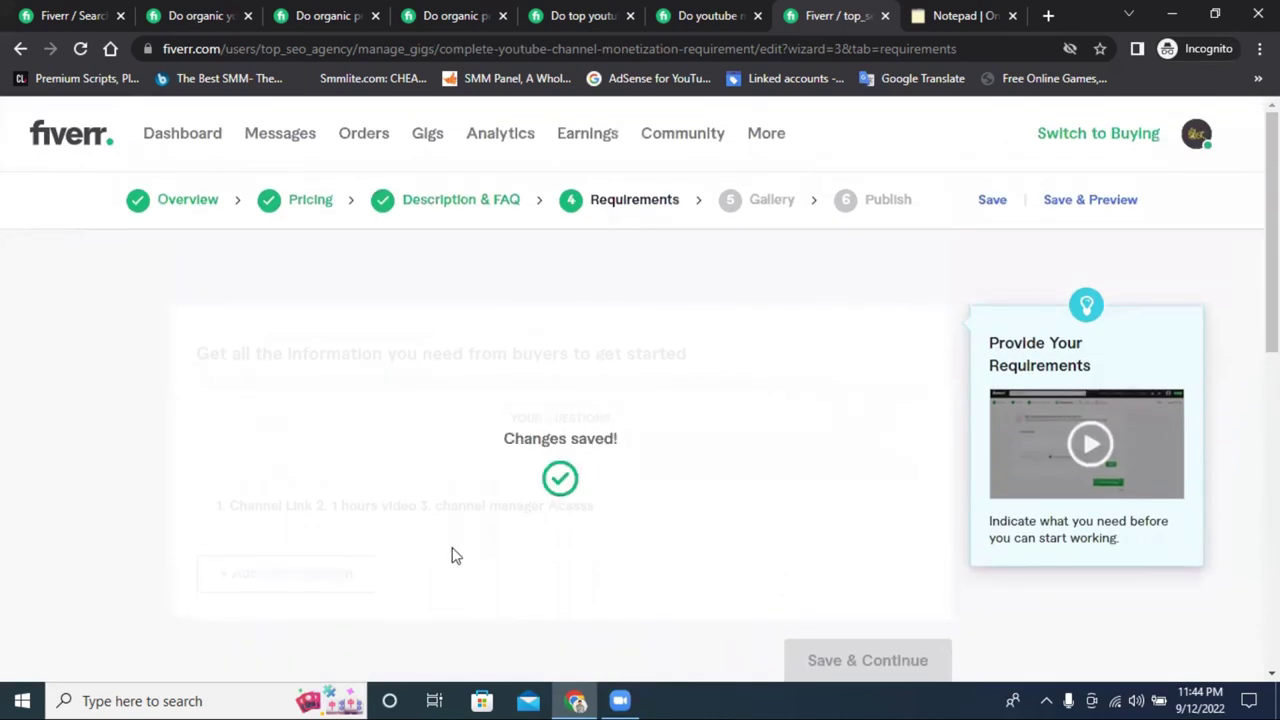
Step: Close the gig editor, notepad and competitor gig pages, keeping the search results and the first organic YouTube monetization gig open
{"action": "left_click", "coordinate": [565, 16]}
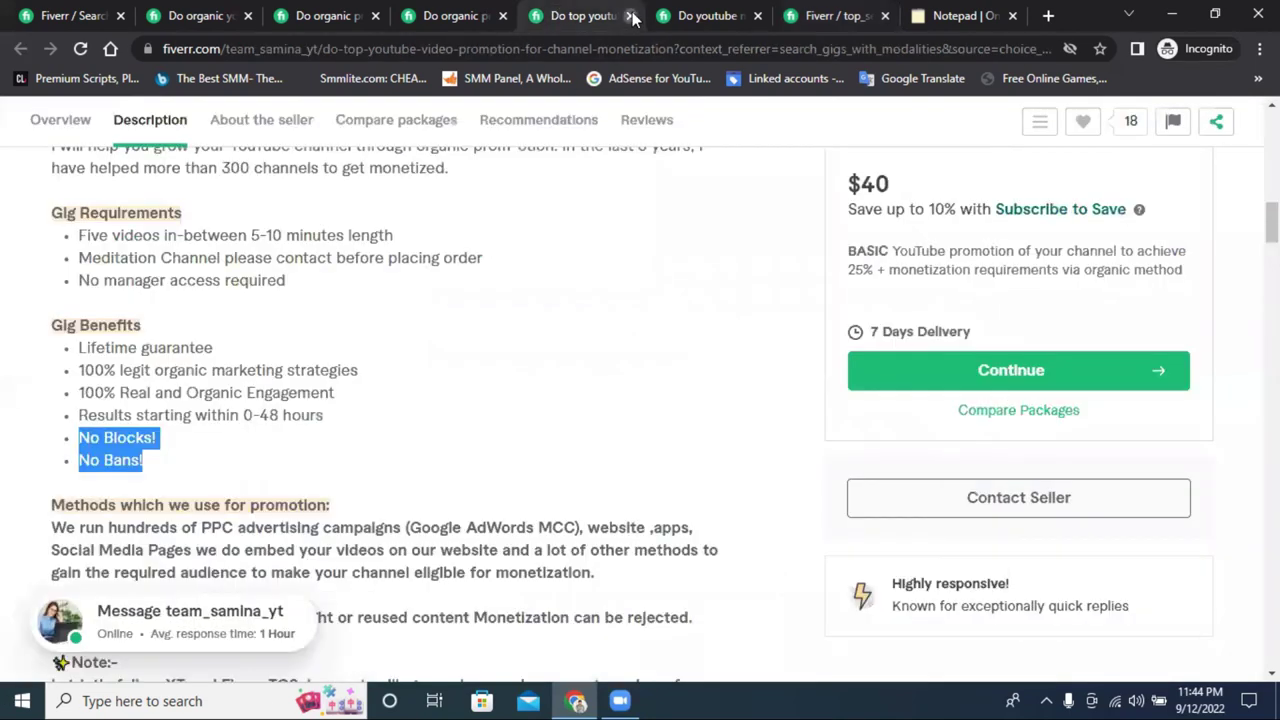
{"action": "left_click", "coordinate": [631, 16]}
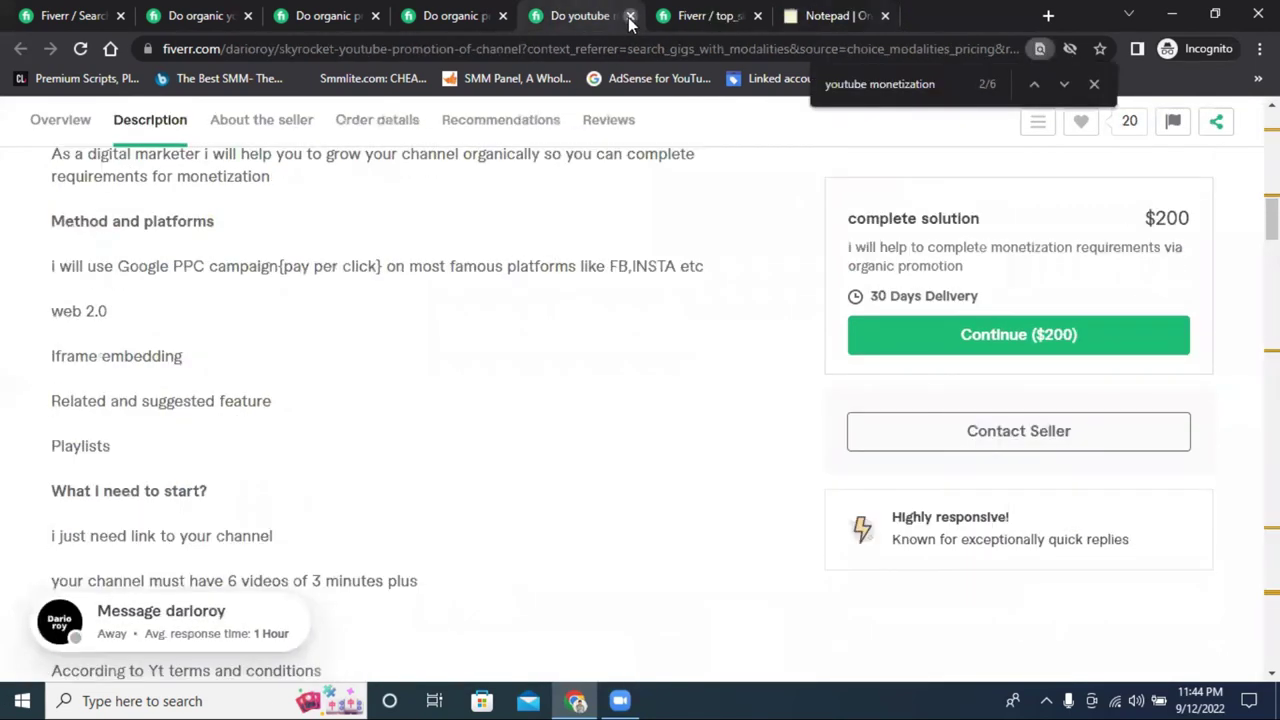
{"action": "left_click", "coordinate": [631, 16]}
{"action": "left_click", "coordinate": [631, 16]}
{"action": "left_click", "coordinate": [631, 16]}
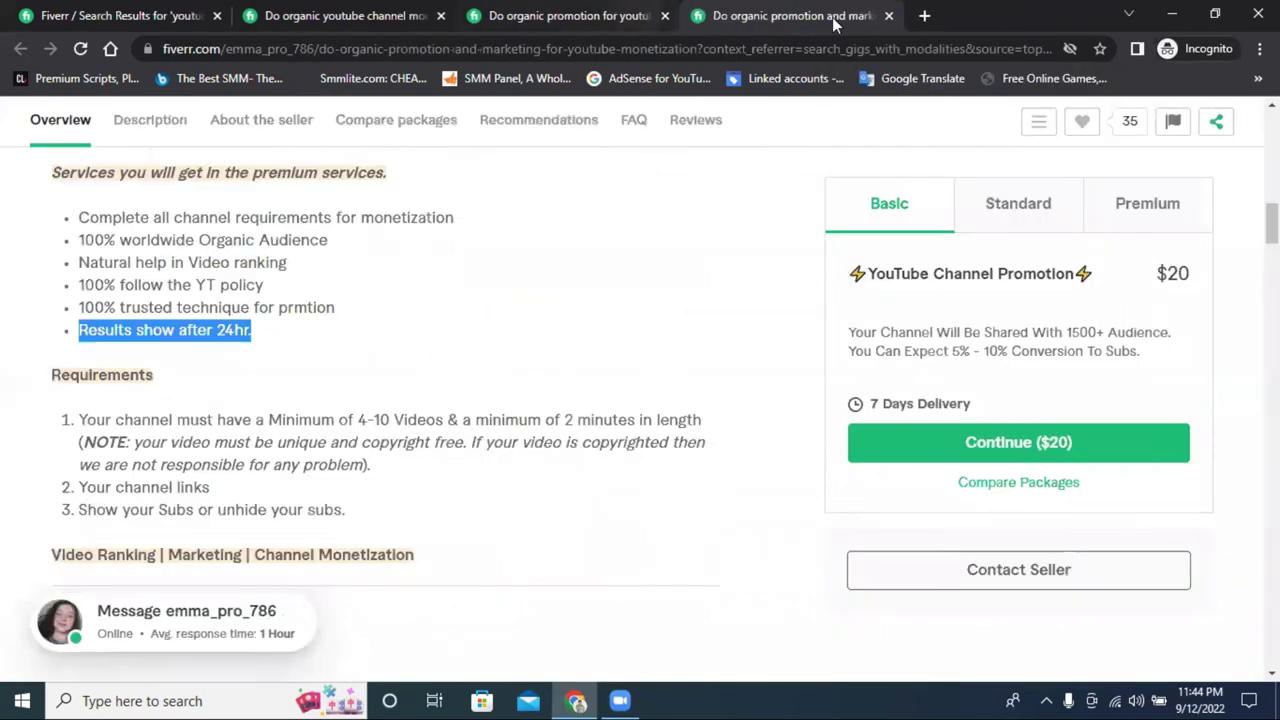
{"action": "left_click", "coordinate": [888, 16]}
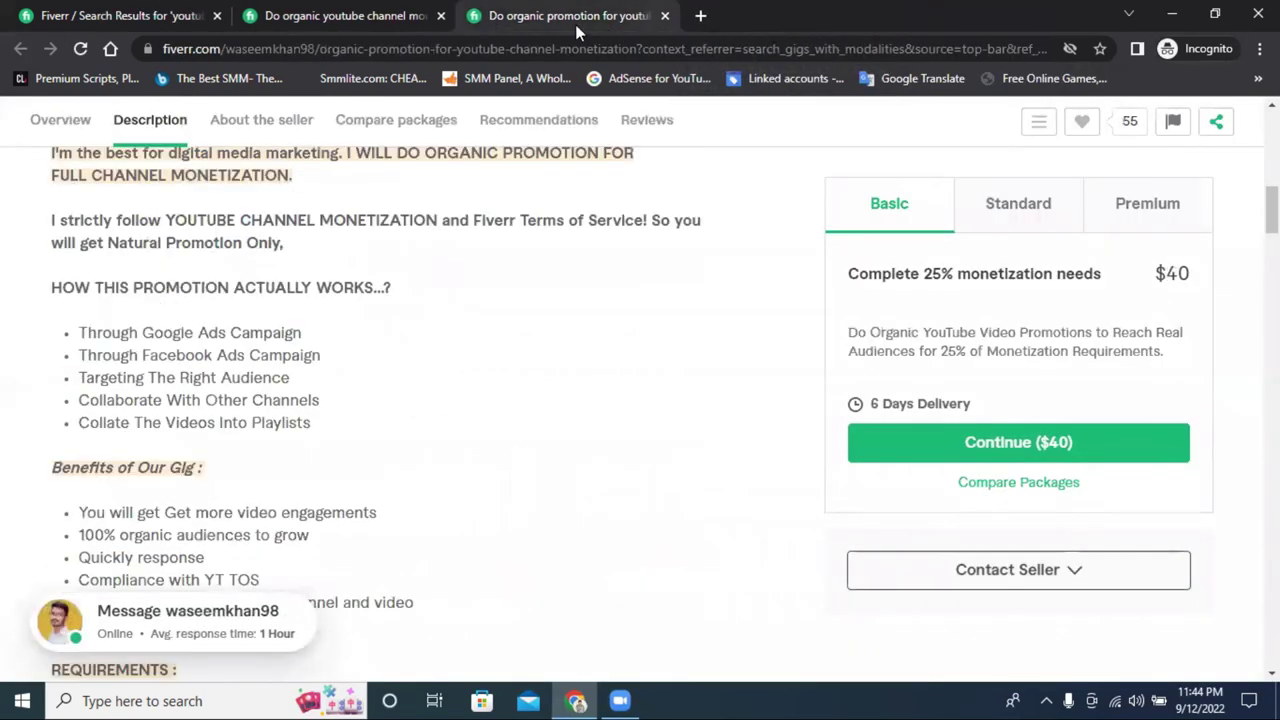
{"action": "left_click", "coordinate": [664, 16]}
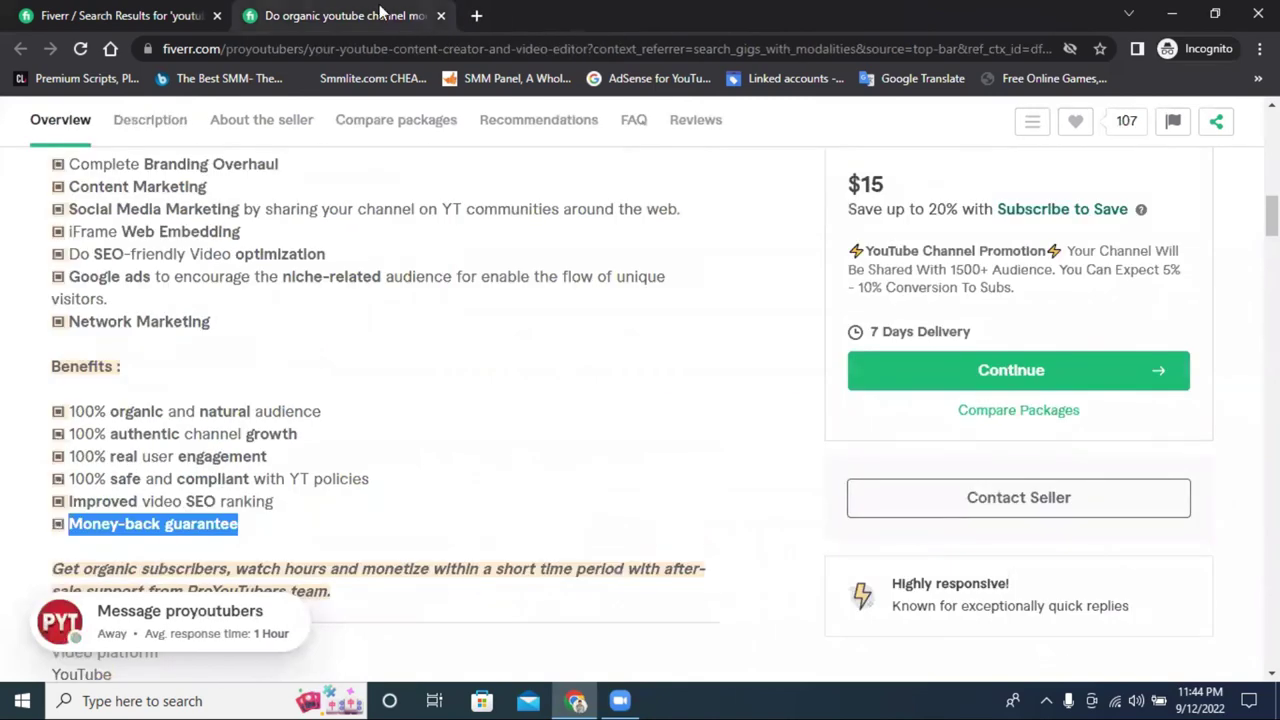
Step: Return to the YouTube monetization search results and look through the gig listings and their cover images
{"action": "left_click", "coordinate": [153, 10]}
{"action": "scroll", "coordinate": [433, 448], "scroll_direction": "up", "scroll_amount": 5}
{"action": "scroll", "coordinate": [866, 500], "scroll_direction": "down", "scroll_amount": 2}
{"action": "scroll", "coordinate": [866, 500], "scroll_direction": "up", "scroll_amount": 5}
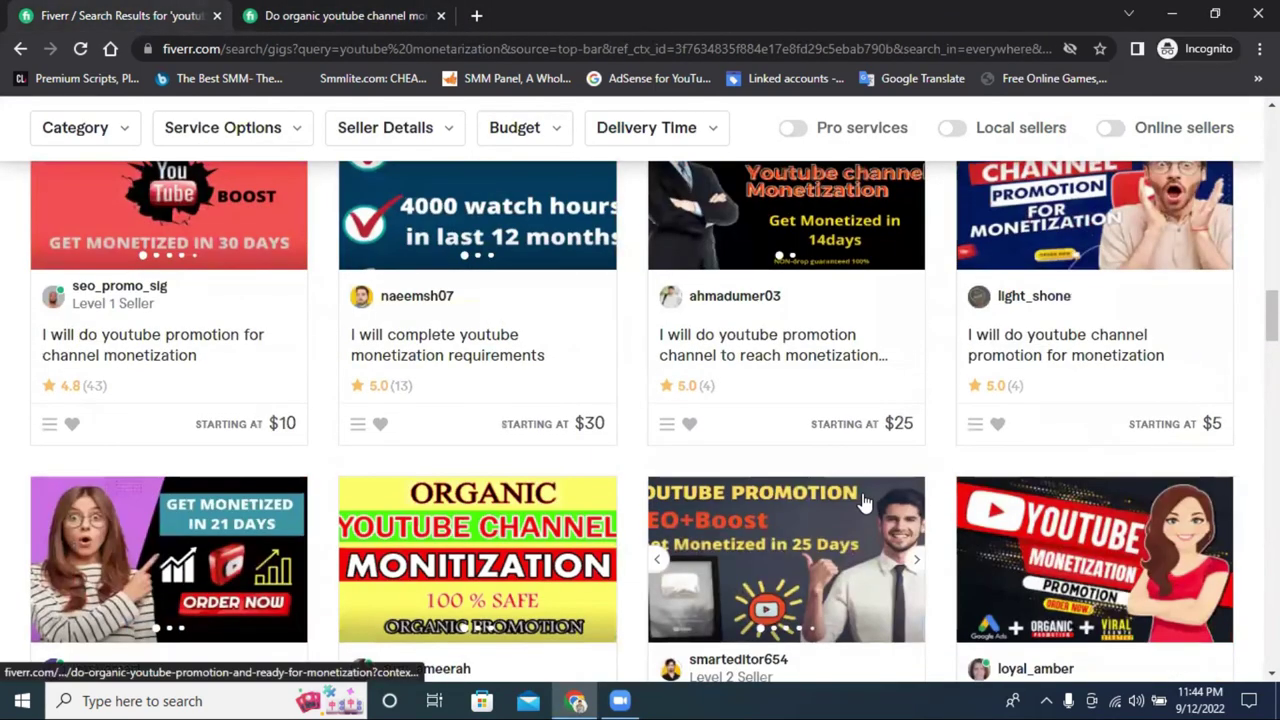
Step: Compare the gig cover images across the first page of YouTube monetization results, including the browsing history below them
{"action": "scroll", "coordinate": [866, 503], "scroll_direction": "up", "scroll_amount": 2}
{"action": "scroll", "coordinate": [866, 503], "scroll_direction": "up", "scroll_amount": 3}
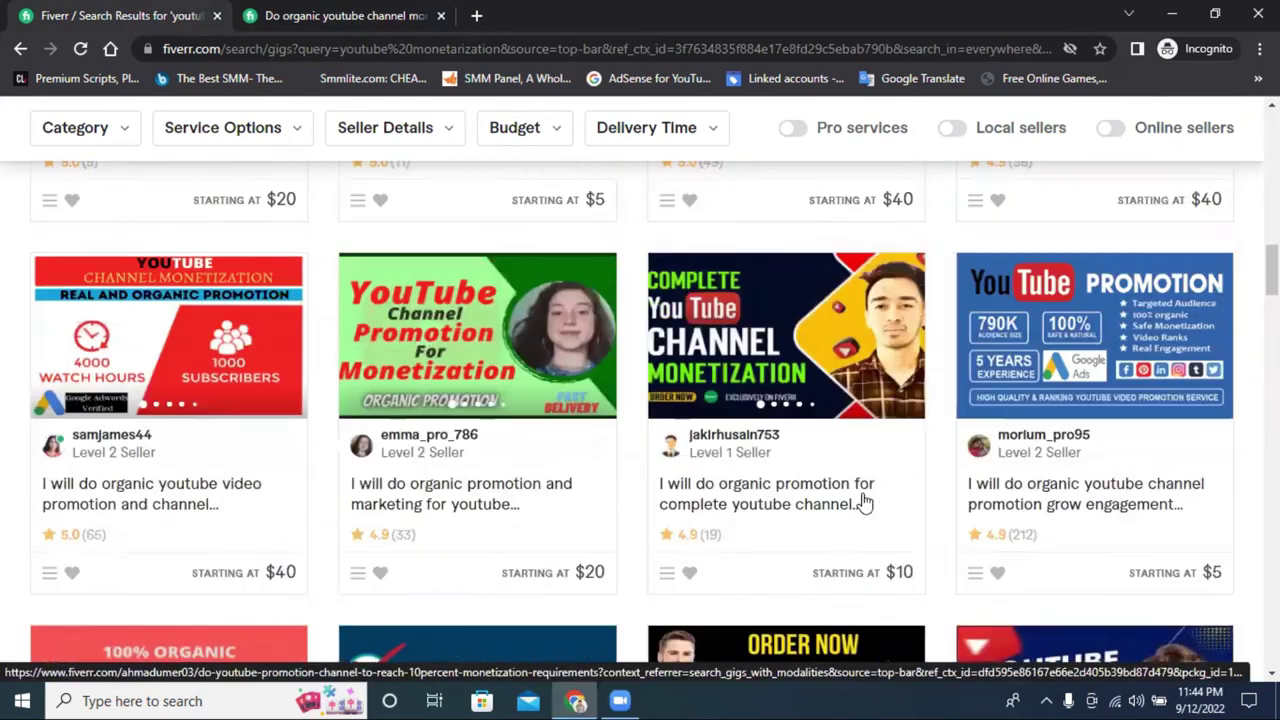
{"action": "scroll", "coordinate": [862, 500], "scroll_direction": "up", "scroll_amount": 2}
{"action": "scroll", "coordinate": [862, 495], "scroll_direction": "up", "scroll_amount": 4}
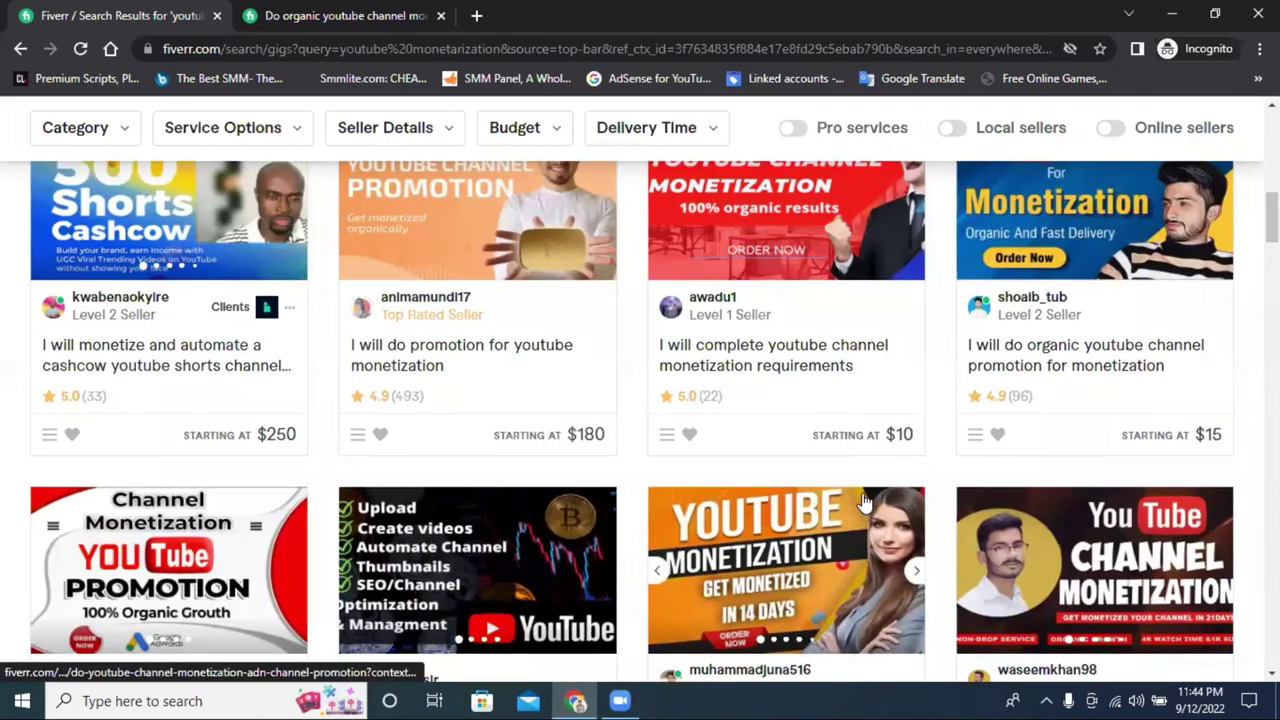
{"action": "scroll", "coordinate": [815, 570], "scroll_direction": "up", "scroll_amount": 4}
{"action": "scroll", "coordinate": [815, 570], "scroll_direction": "up", "scroll_amount": 8}
{"action": "scroll", "coordinate": [815, 570], "scroll_direction": "down", "scroll_amount": 15}
{"action": "scroll", "coordinate": [815, 570], "scroll_direction": "down", "scroll_amount": 15}
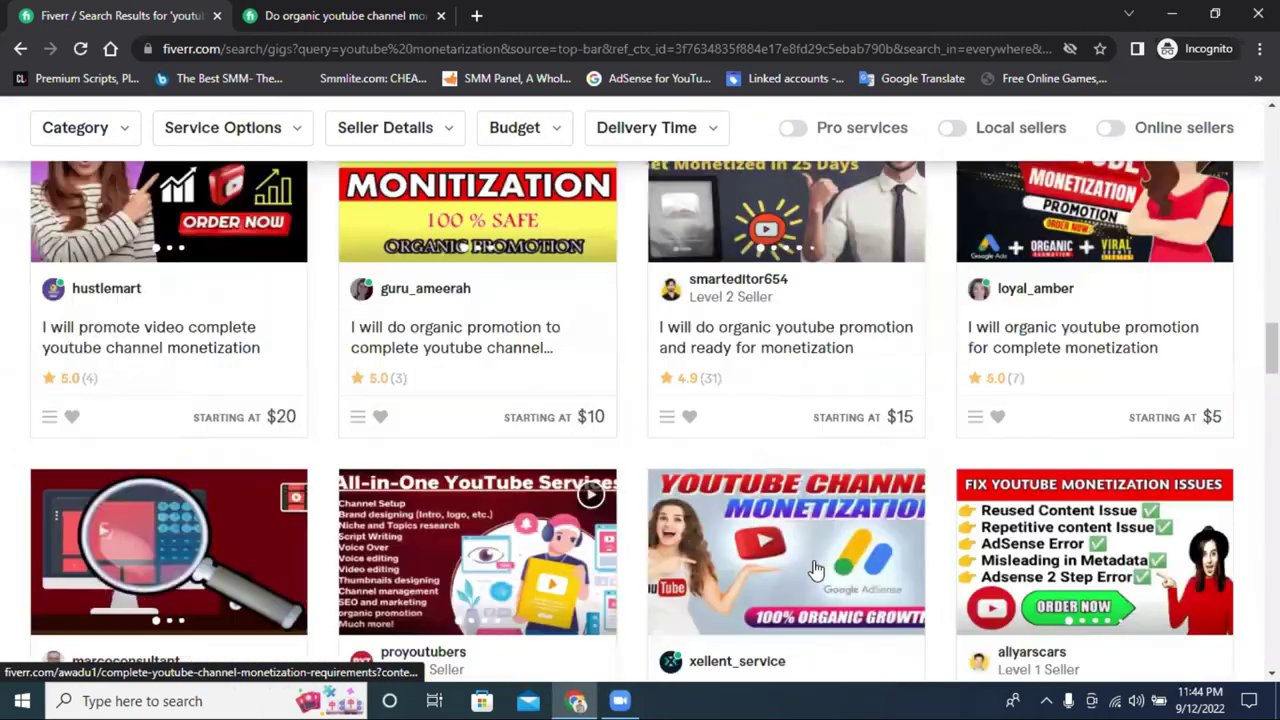
{"action": "scroll", "coordinate": [815, 570], "scroll_direction": "down", "scroll_amount": 20}
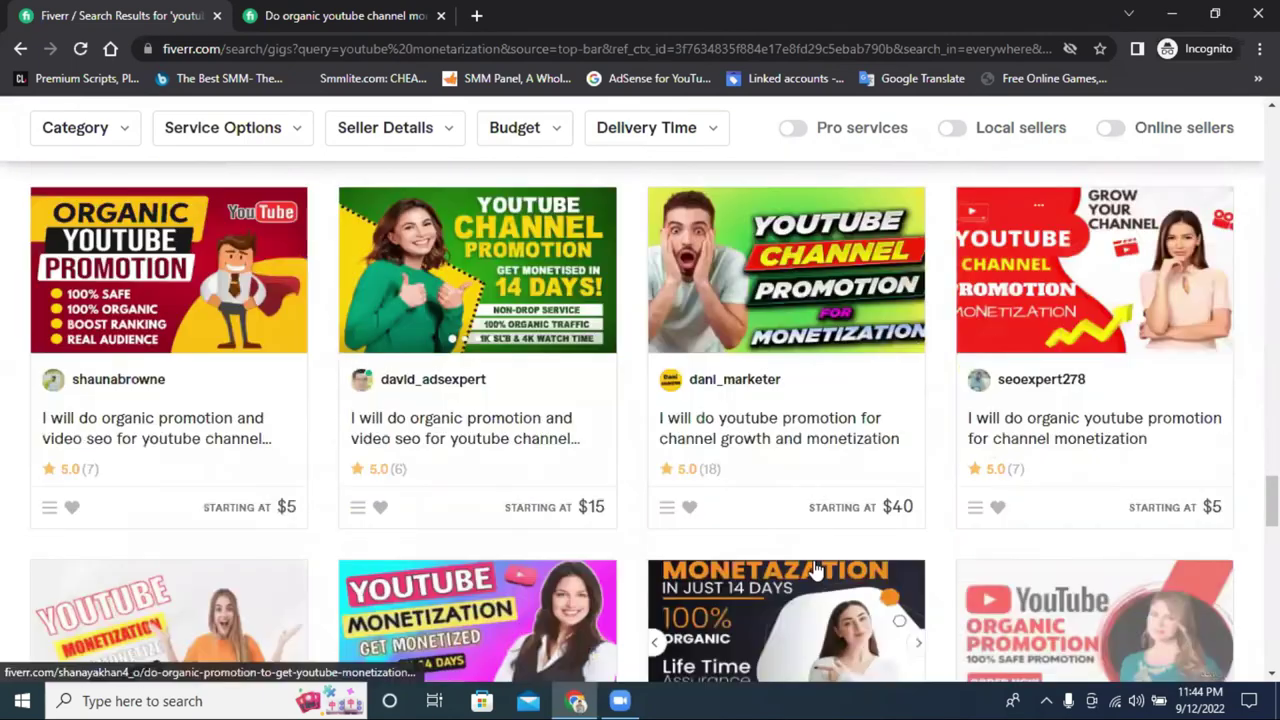
{"action": "scroll", "coordinate": [815, 570], "scroll_direction": "up", "scroll_amount": 2}
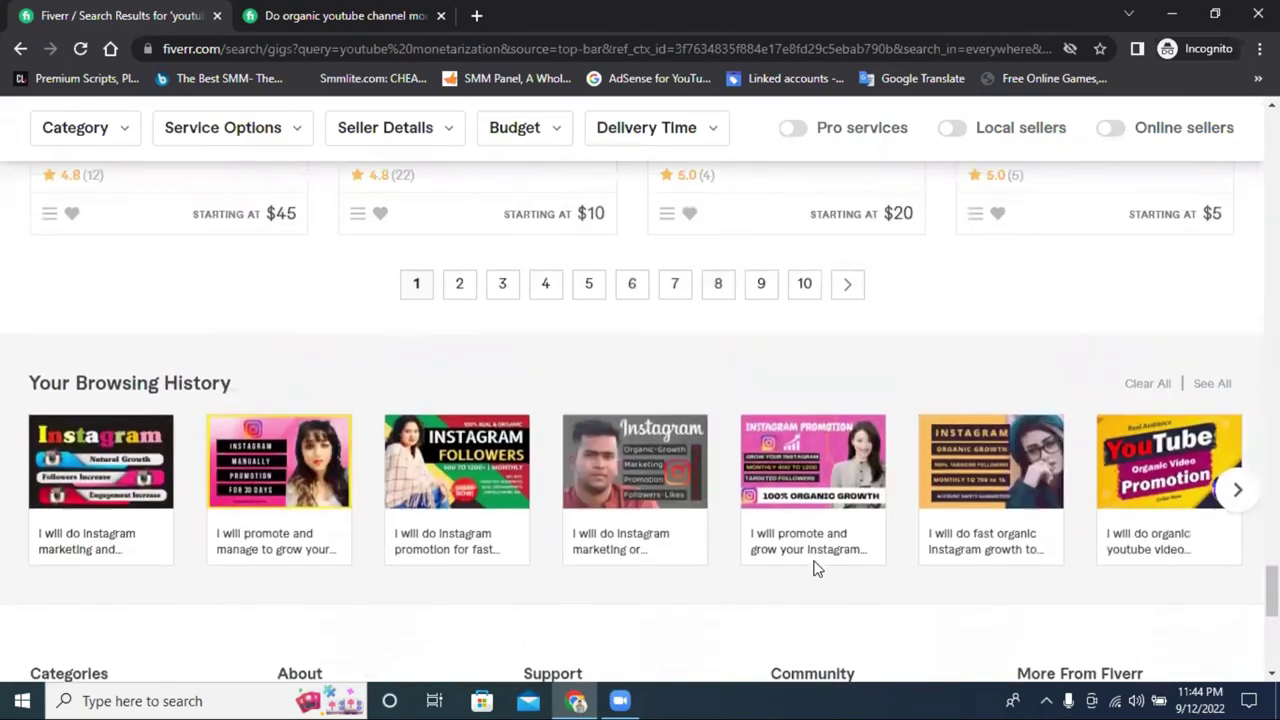
{"action": "scroll", "coordinate": [1229, 591], "scroll_direction": "up", "scroll_amount": 1}
{"action": "left_click", "coordinate": [1231, 594]}
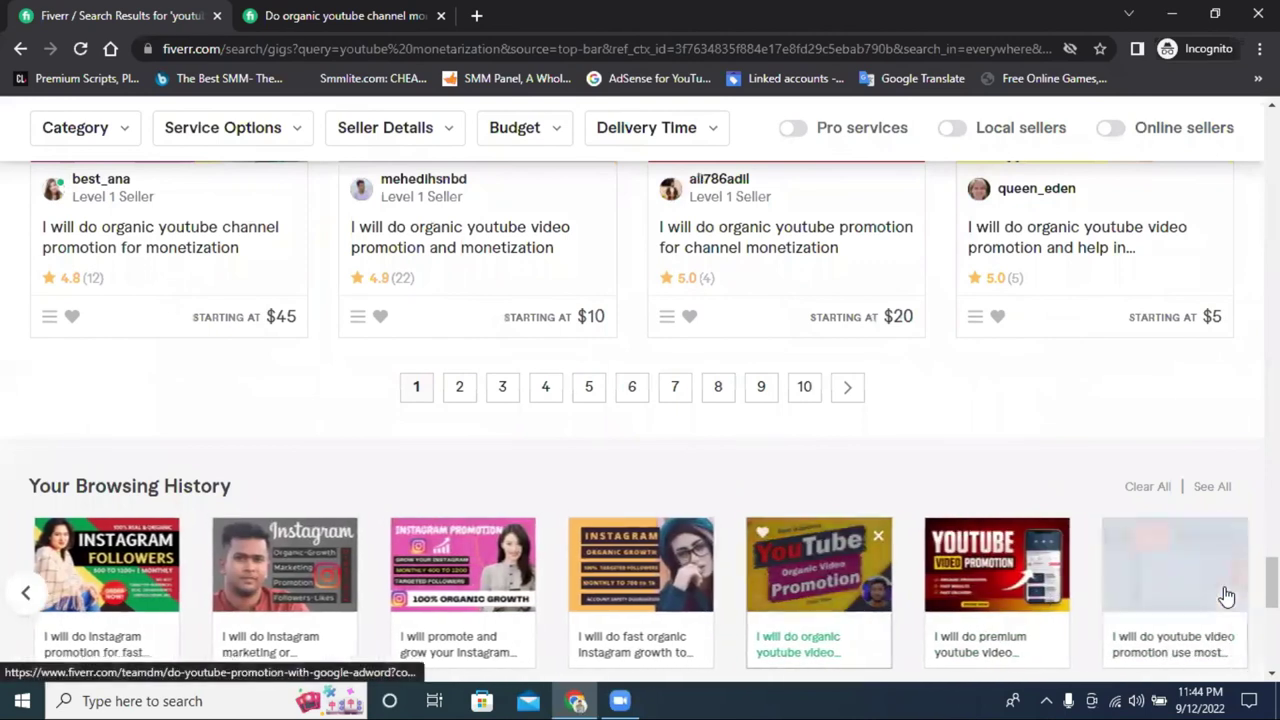
{"action": "scroll", "coordinate": [515, 490], "scroll_direction": "up", "scroll_amount": 5}
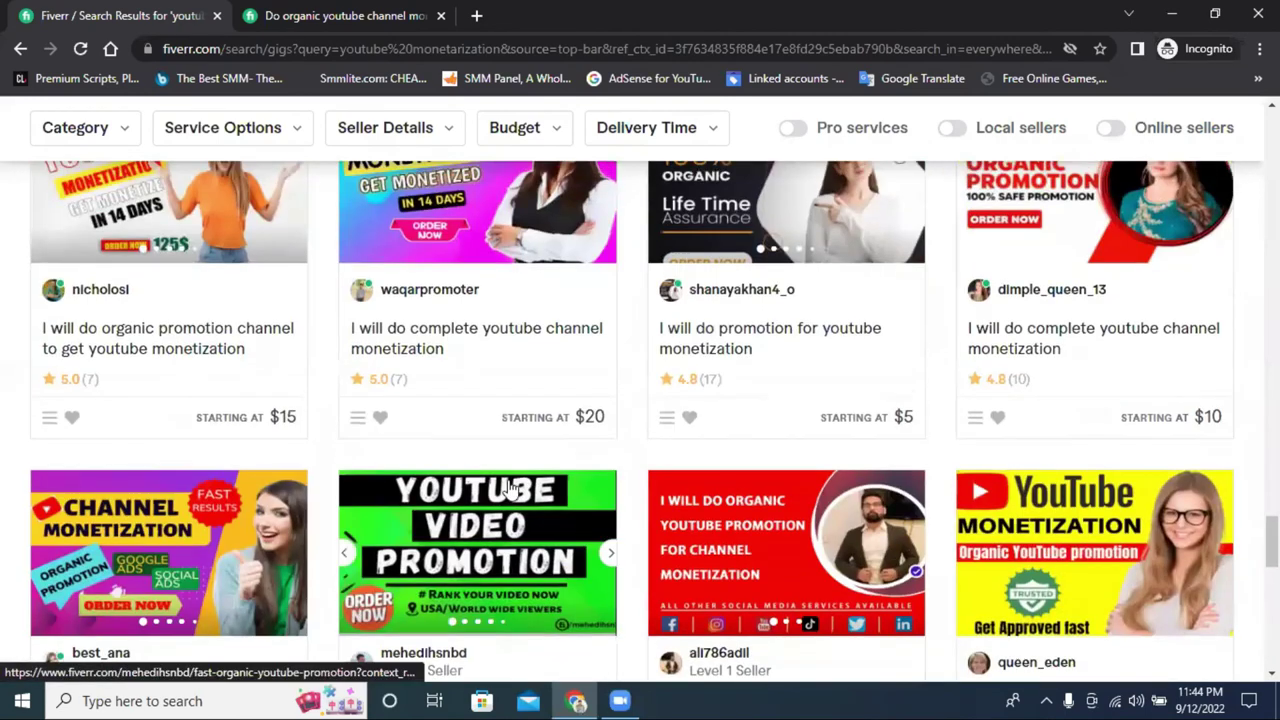
{"action": "scroll", "coordinate": [512, 488], "scroll_direction": "down", "scroll_amount": 4}
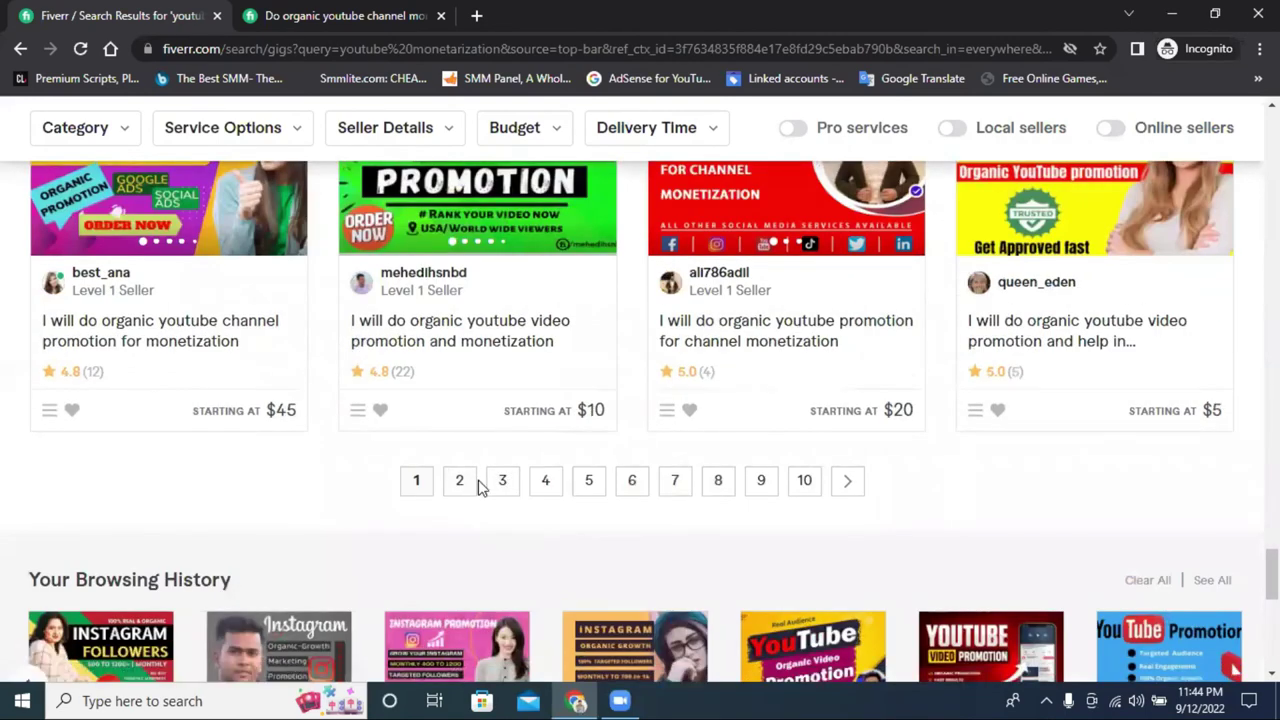
Step: Open page 2 of the YouTube monetization results and examine the competitors' gig cover images
{"action": "left_click", "coordinate": [460, 482]}
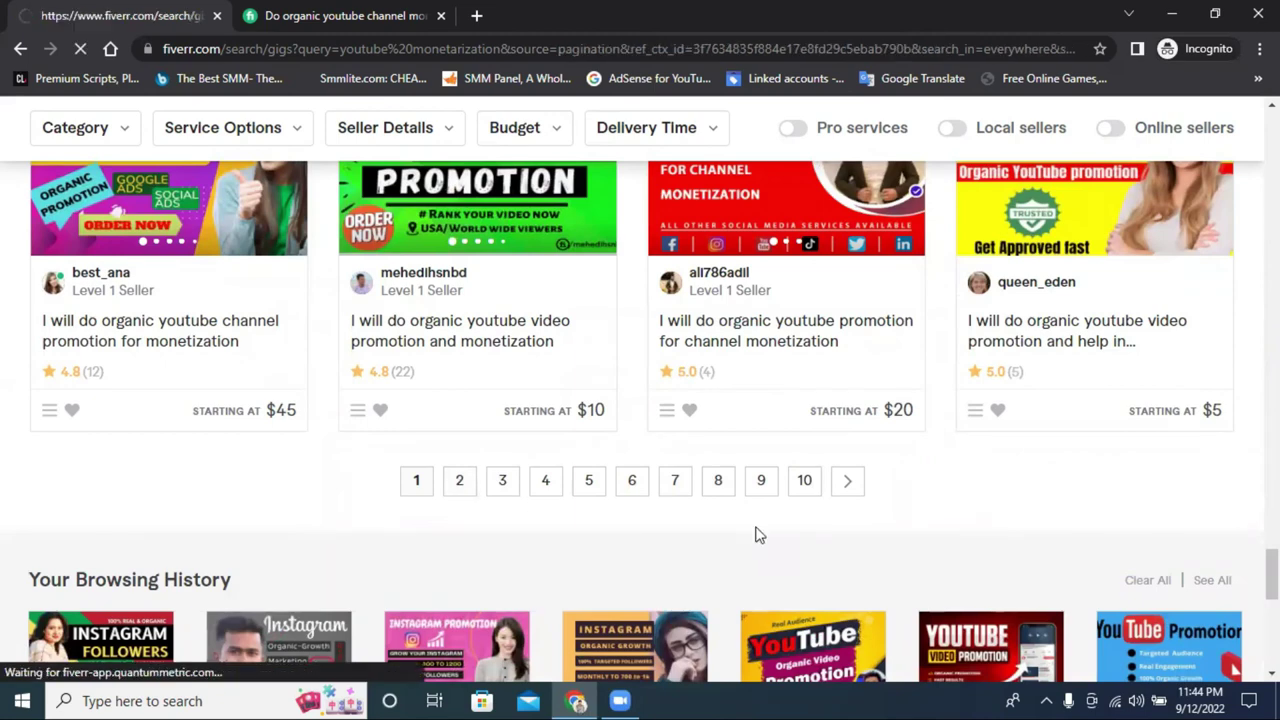
{"action": "scroll", "coordinate": [757, 535], "scroll_direction": "down", "scroll_amount": 4}
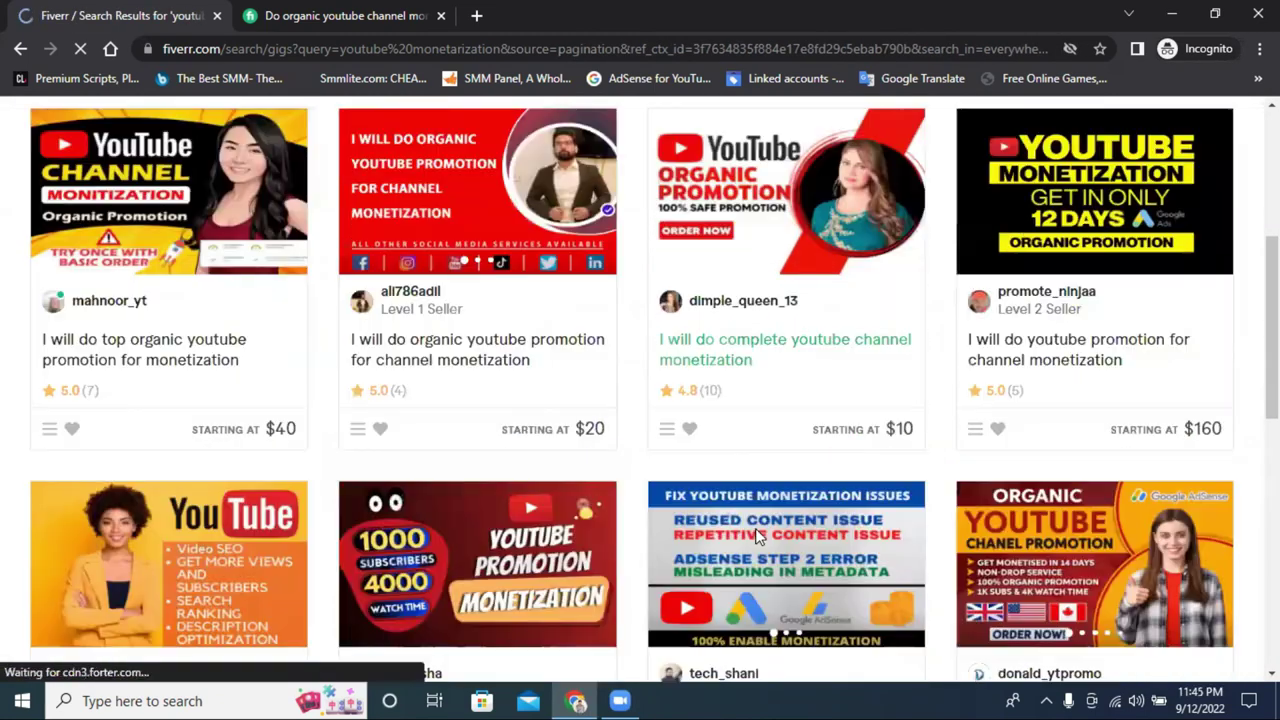
{"action": "scroll", "coordinate": [755, 528], "scroll_direction": "down", "scroll_amount": 5}
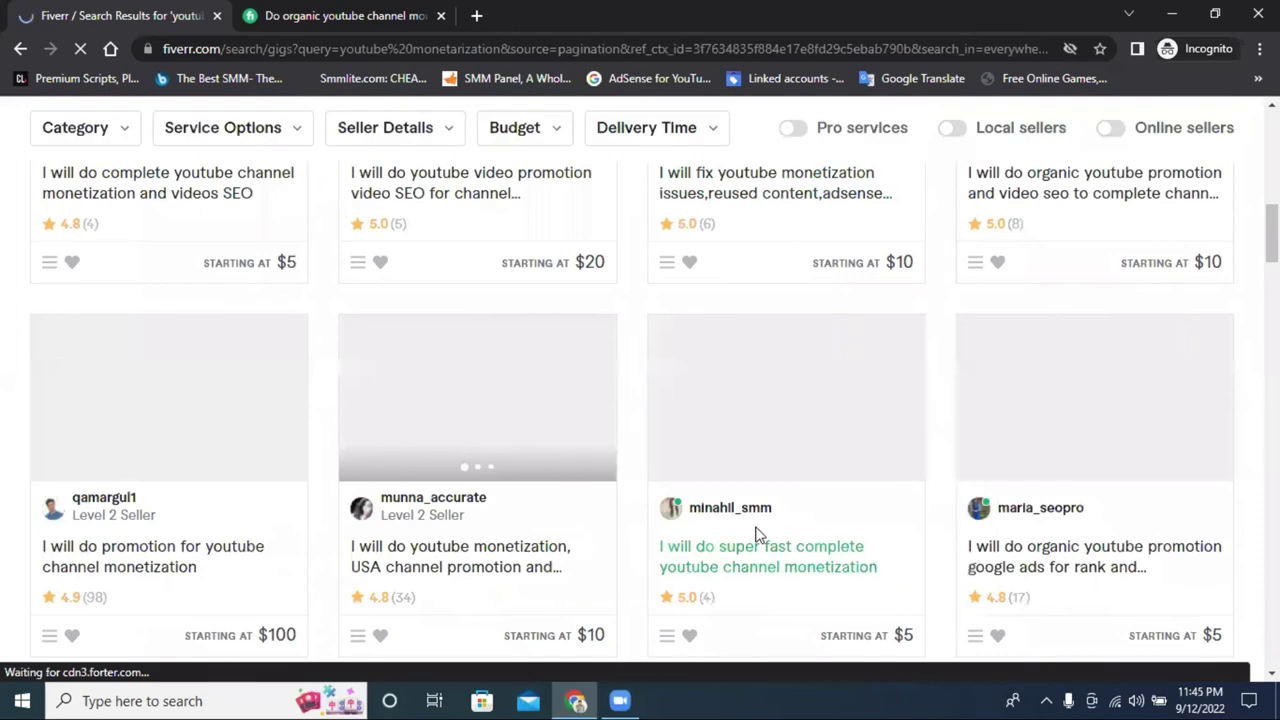
{"action": "scroll", "coordinate": [760, 539], "scroll_direction": "down", "scroll_amount": 5}
{"action": "scroll", "coordinate": [758, 530], "scroll_direction": "up", "scroll_amount": 5}
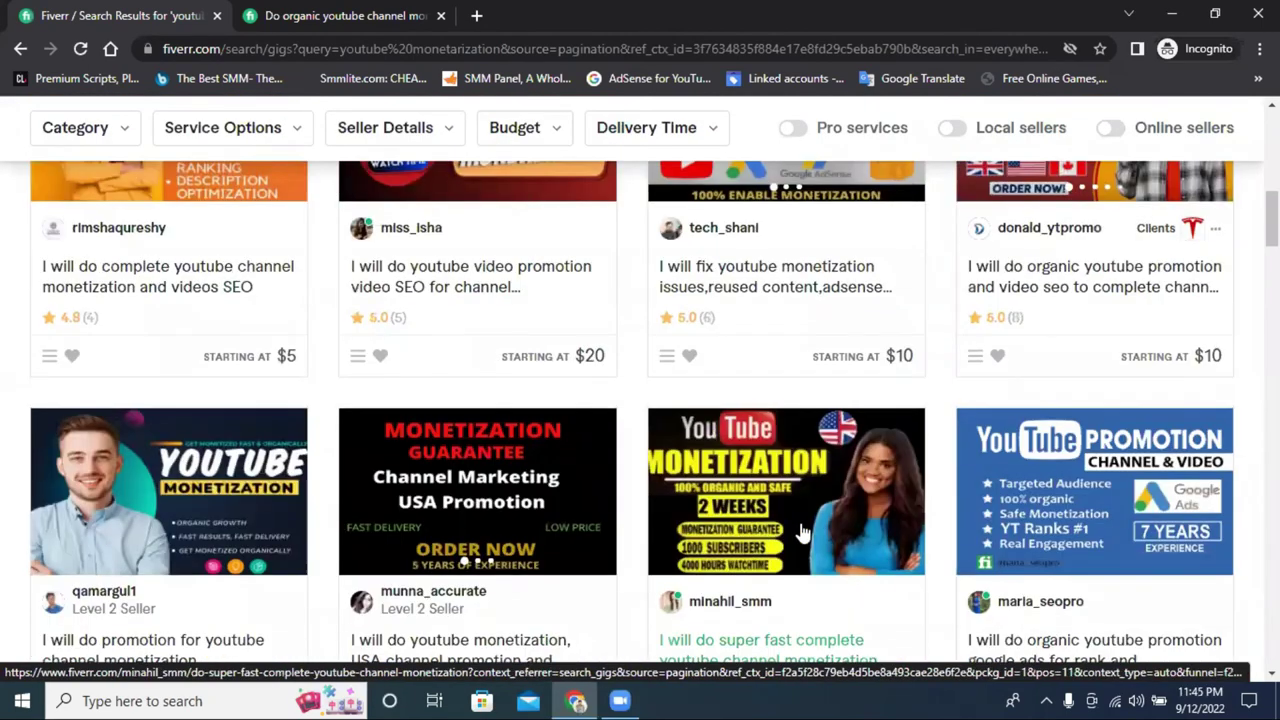
{"action": "scroll", "coordinate": [800, 531], "scroll_direction": "down", "scroll_amount": 1}
{"action": "scroll", "coordinate": [800, 531], "scroll_direction": "up", "scroll_amount": 3}
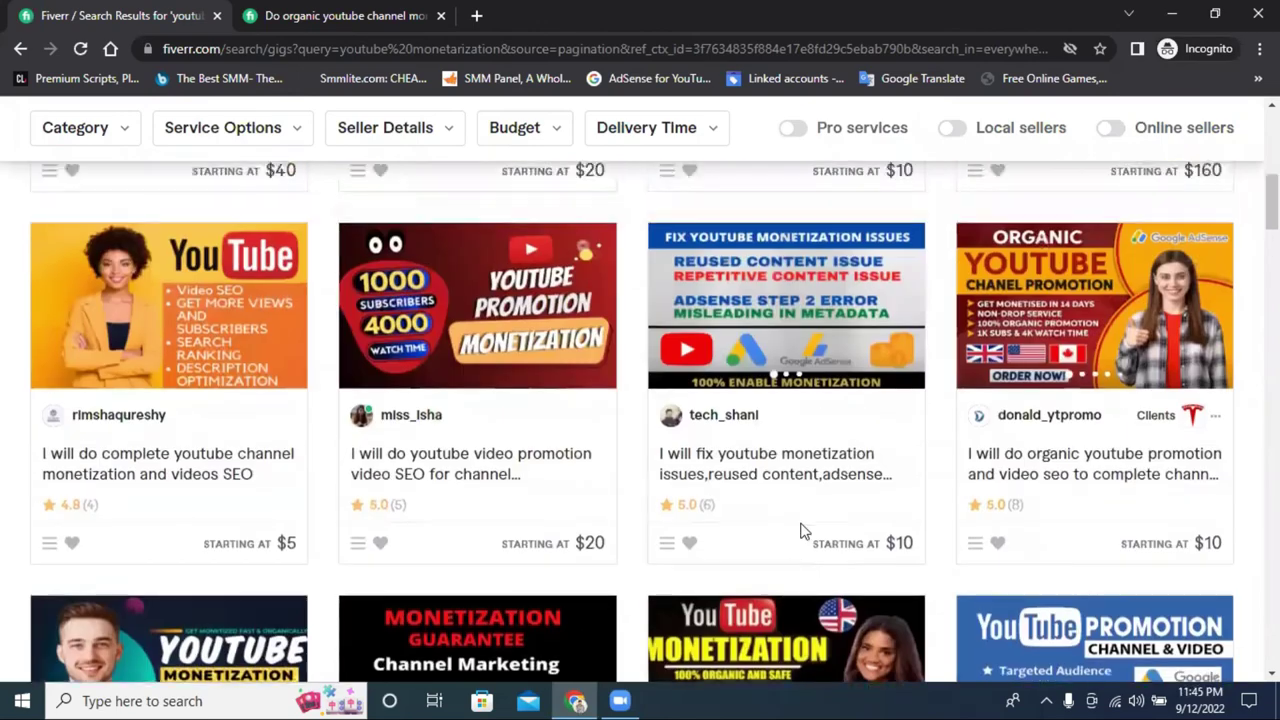
{"action": "scroll", "coordinate": [800, 531], "scroll_direction": "up", "scroll_amount": 4}
{"action": "scroll", "coordinate": [800, 531], "scroll_direction": "down", "scroll_amount": 1}
{"action": "scroll", "coordinate": [800, 531], "scroll_direction": "down", "scroll_amount": 8}
{"action": "scroll", "coordinate": [800, 531], "scroll_direction": "down", "scroll_amount": 6}
{"action": "scroll", "coordinate": [800, 531], "scroll_direction": "down", "scroll_amount": 2}
{"action": "scroll", "coordinate": [800, 531], "scroll_direction": "down", "scroll_amount": 4}
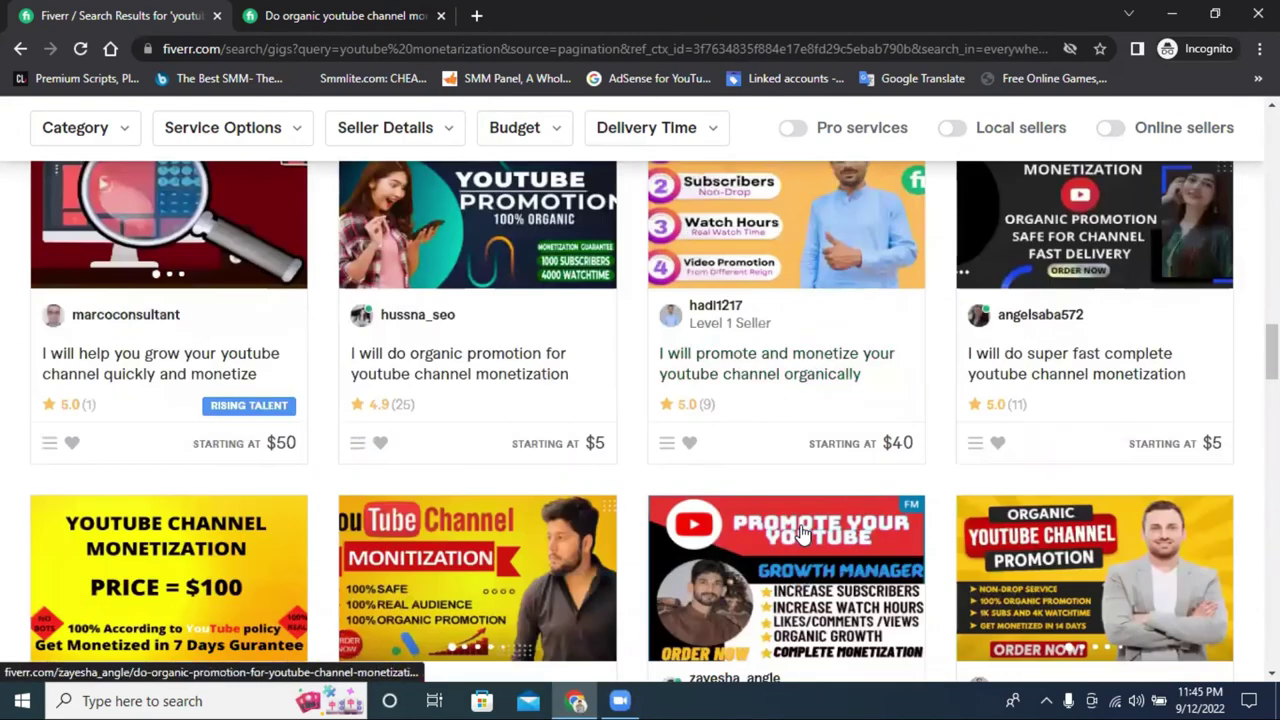
{"action": "scroll", "coordinate": [808, 530], "scroll_direction": "down", "scroll_amount": 2}
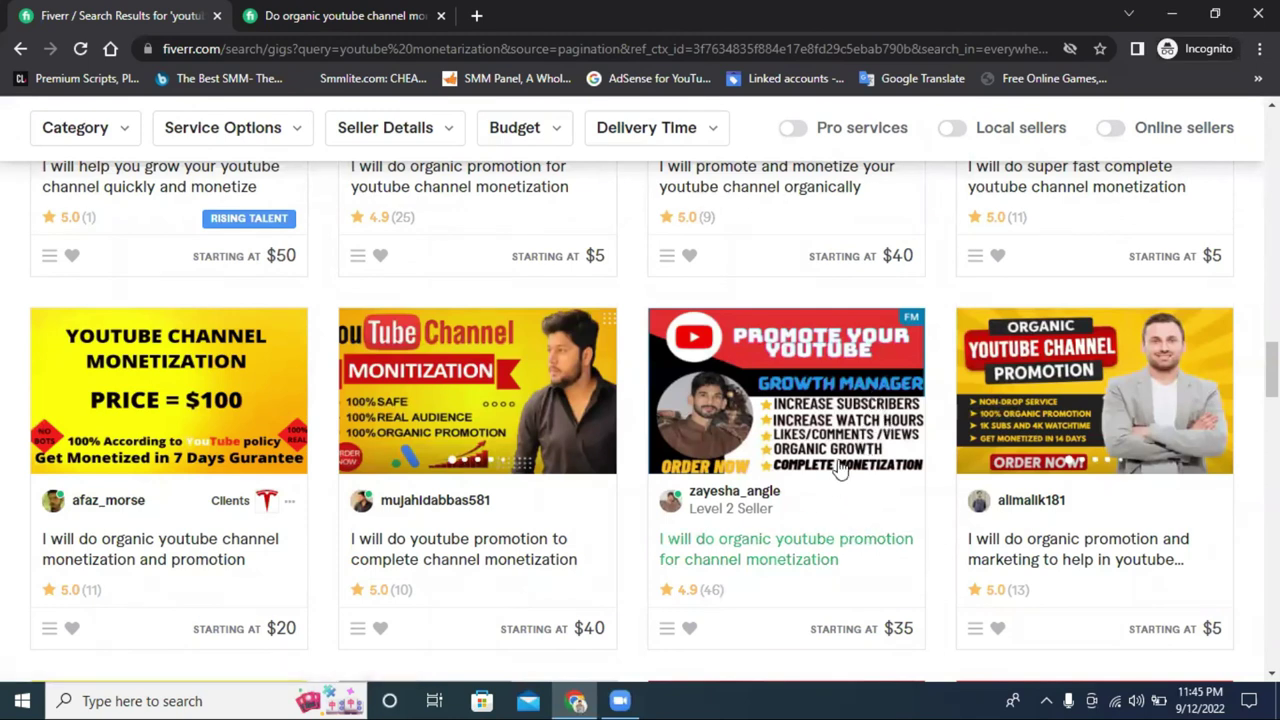
Step: Open the $35 organic YouTube promotion gig with the "Promote Your YouTube" cover and examine its gallery image
{"action": "left_click", "coordinate": [826, 416]}
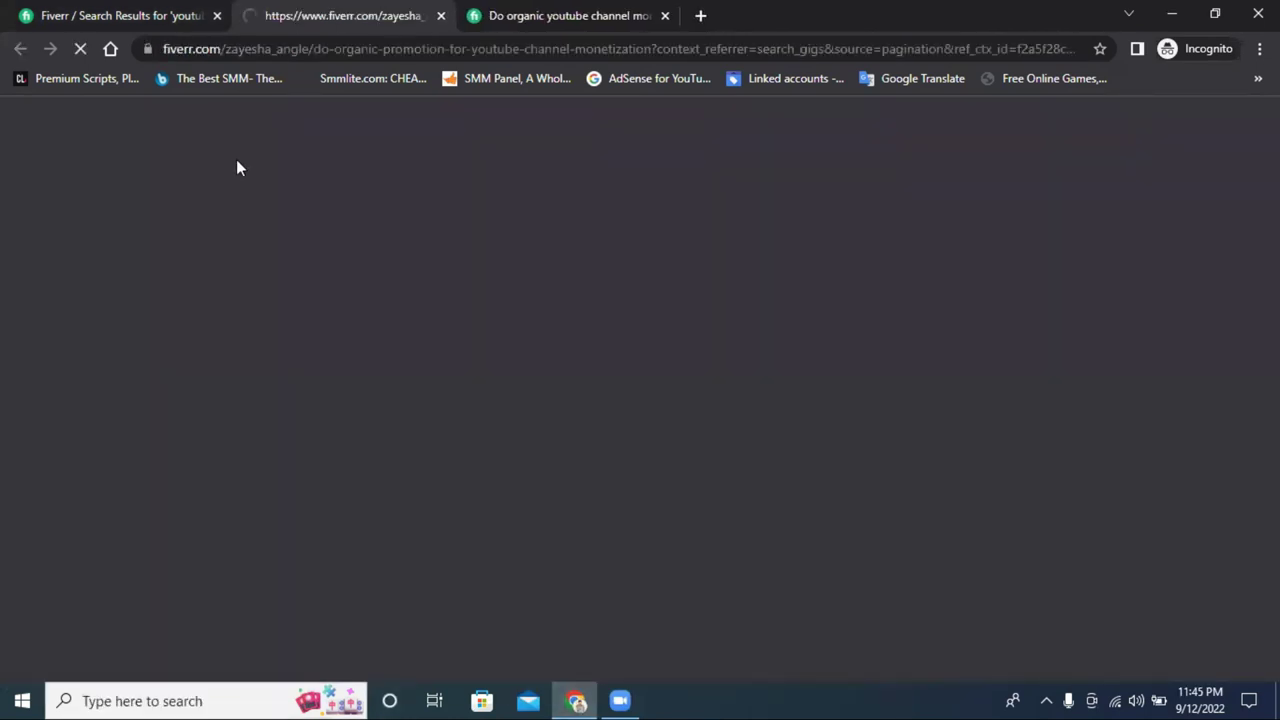
{"action": "scroll", "coordinate": [422, 455], "scroll_direction": "down", "scroll_amount": 3}
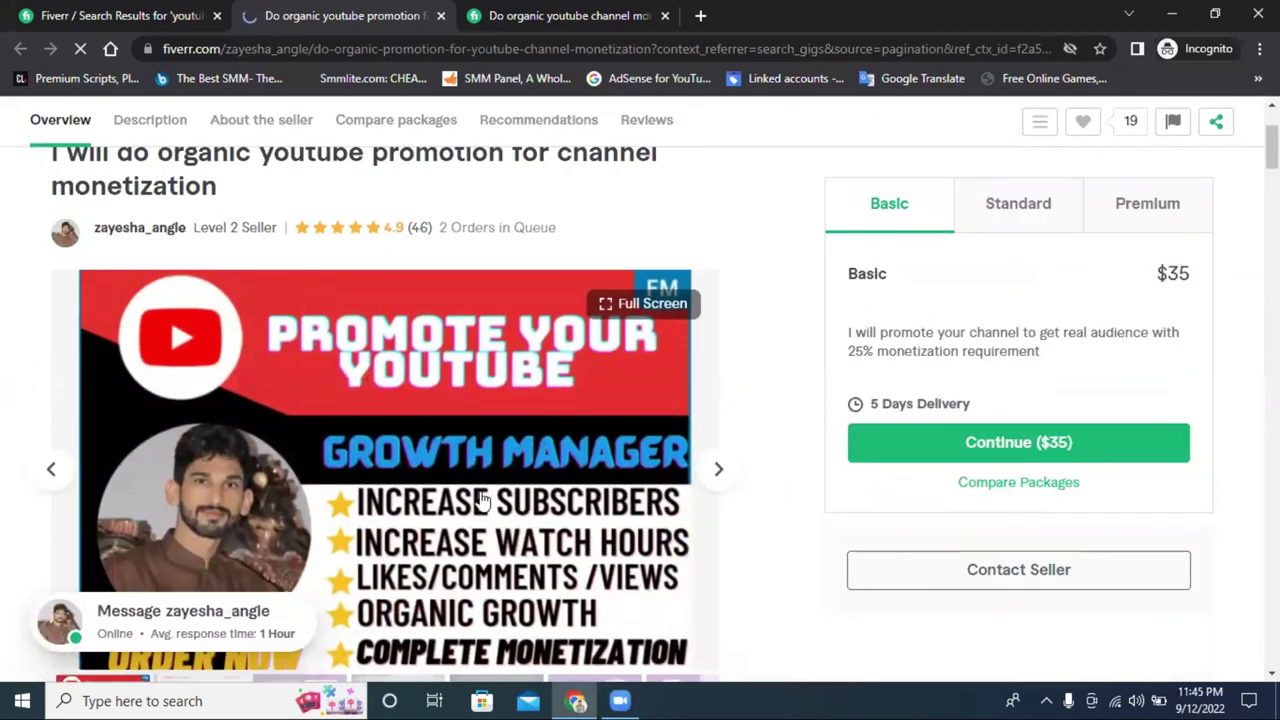
{"action": "scroll", "coordinate": [567, 475], "scroll_direction": "down", "scroll_amount": 1}
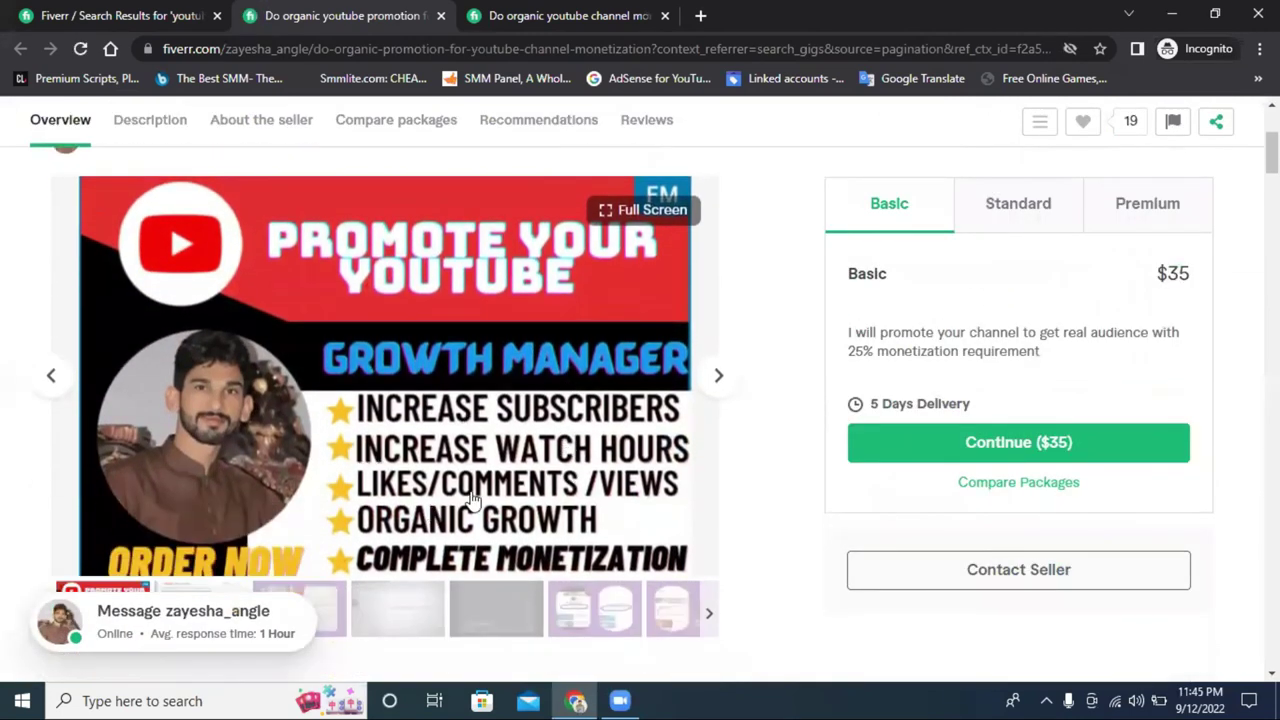
{"action": "scroll", "coordinate": [497, 470], "scroll_direction": "down", "scroll_amount": 1}
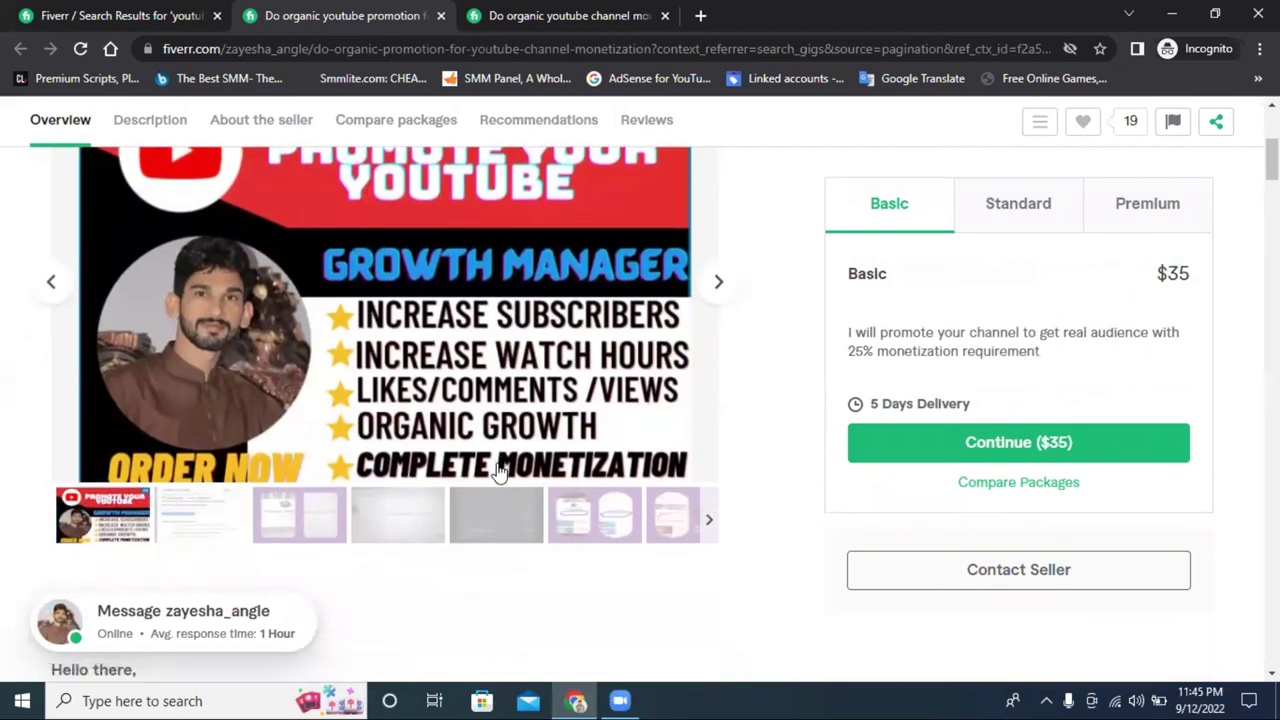
Step: Set the gig window aside, open Chrome under a saved personal profile and load canva.com
{"action": "left_click", "coordinate": [1174, 13]}
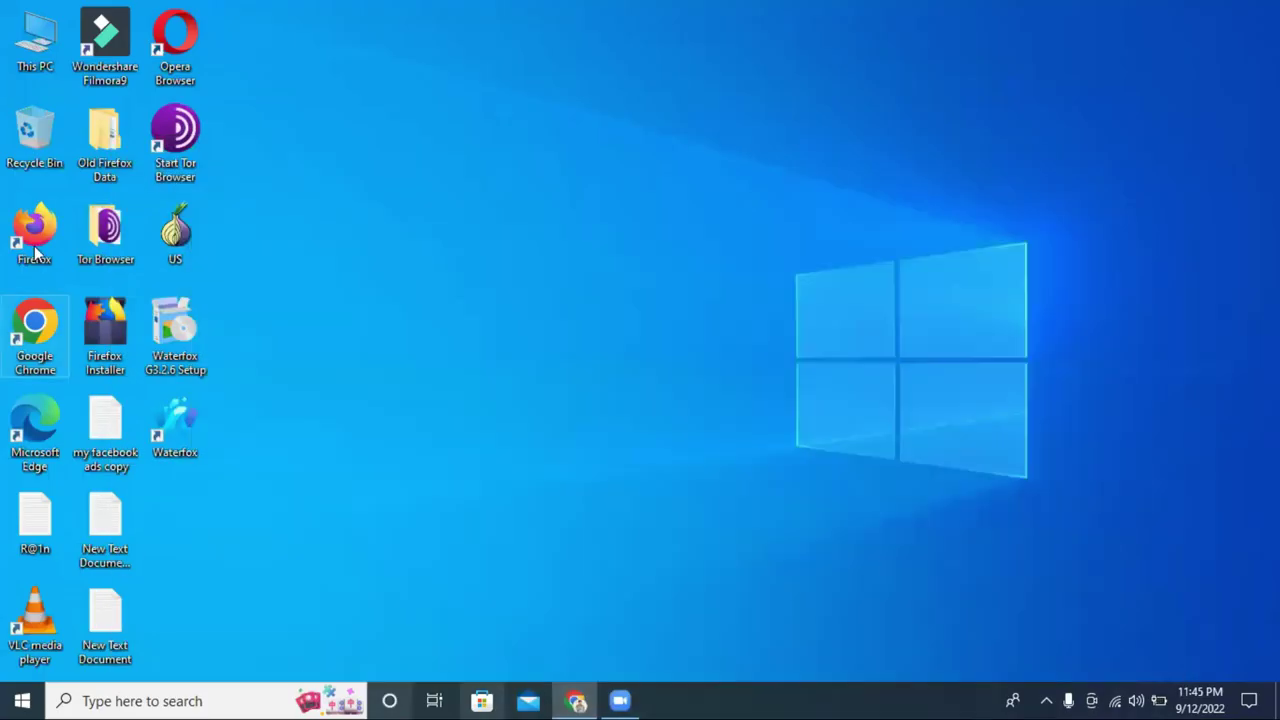
{"action": "double_click", "coordinate": [43, 335]}
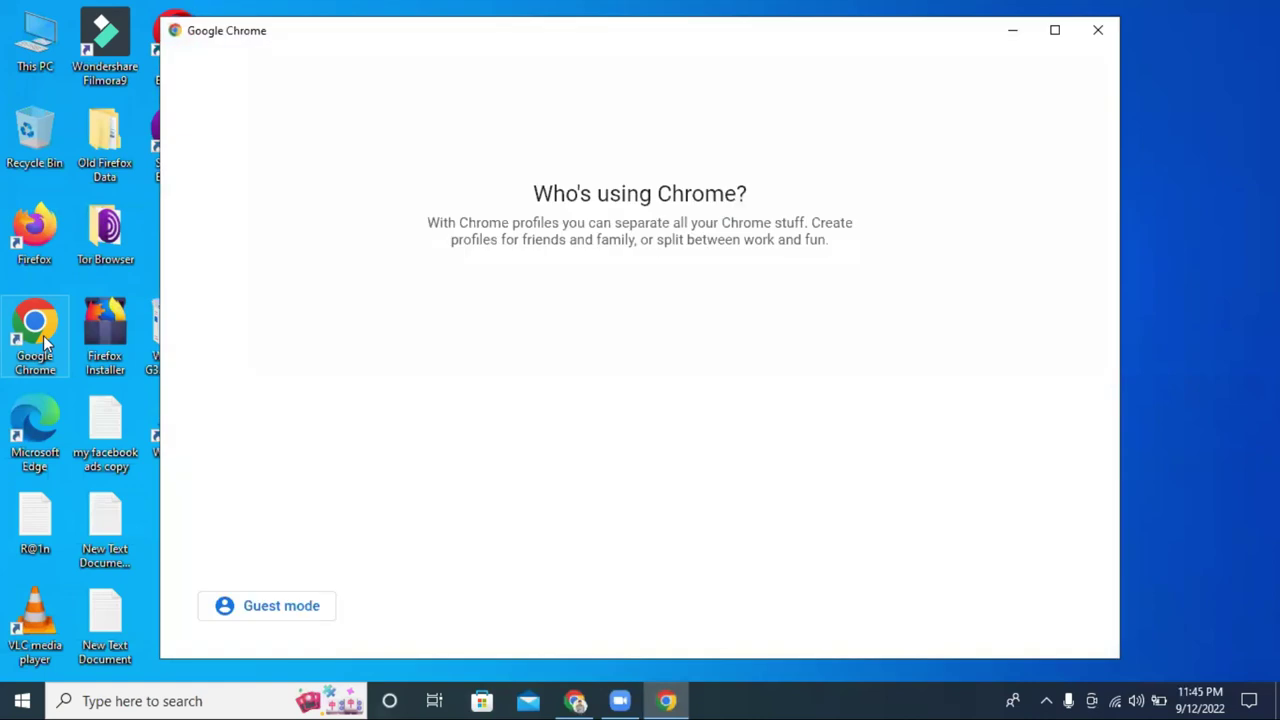
{"action": "scroll", "coordinate": [723, 491], "scroll_direction": "down", "scroll_amount": 4}
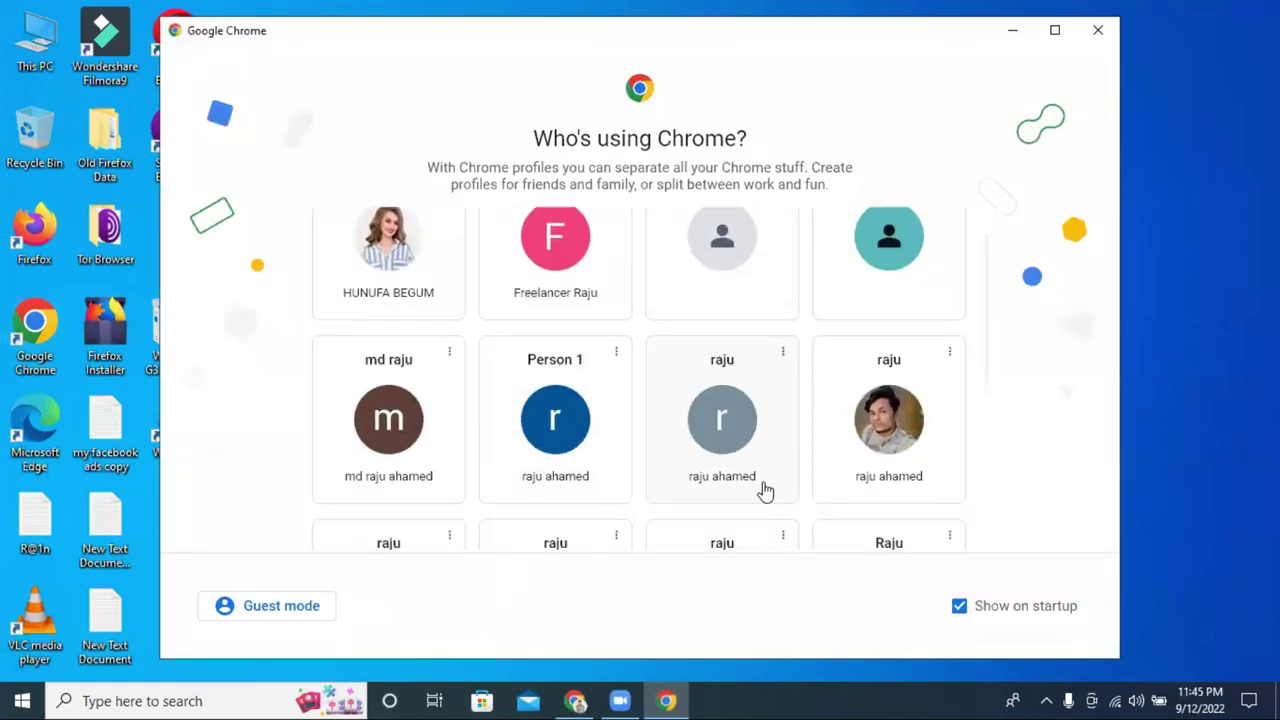
{"action": "left_click", "coordinate": [400, 492]}
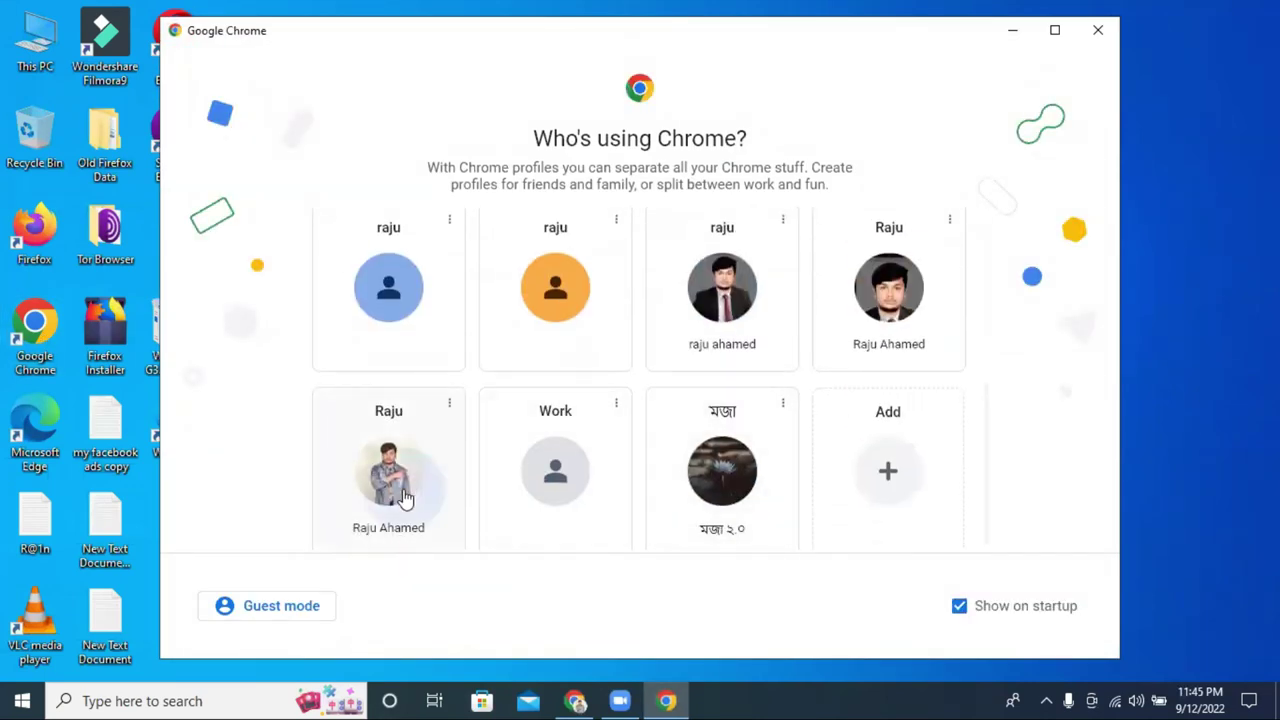
{"action": "left_click", "coordinate": [545, 134]}
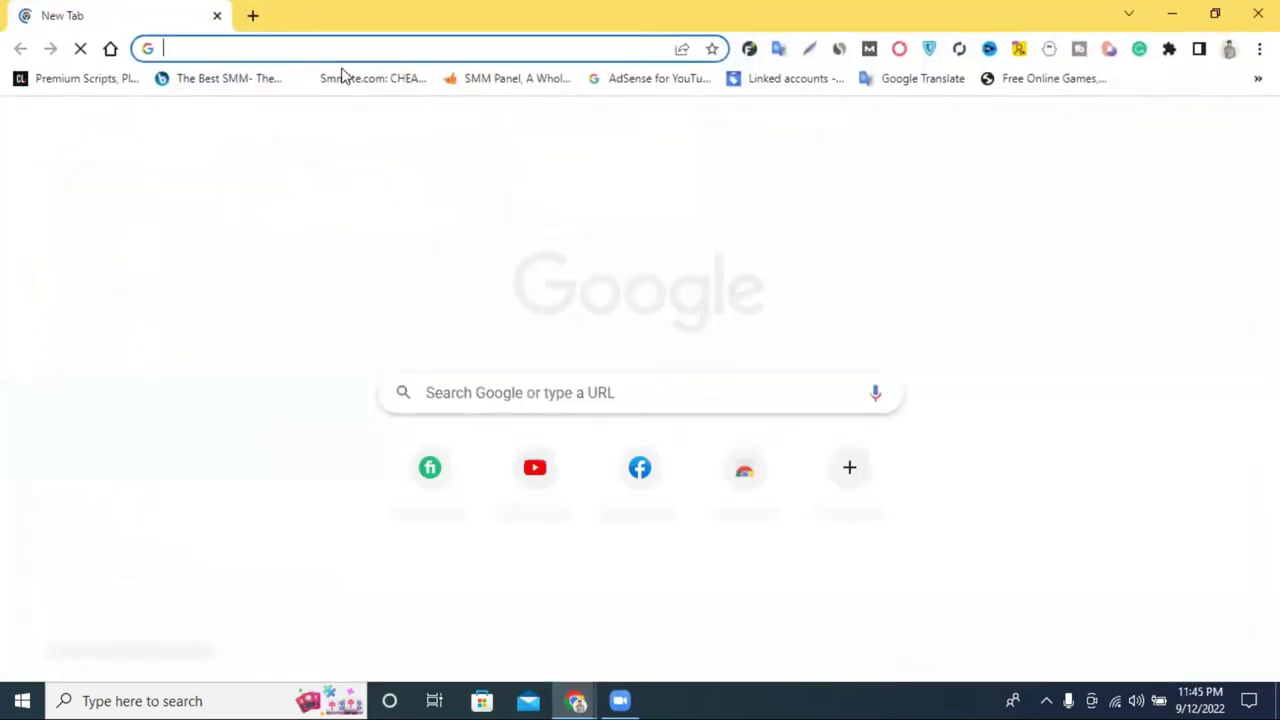
{"action": "left_click", "coordinate": [334, 48]}
{"action": "type", "text": "c"}
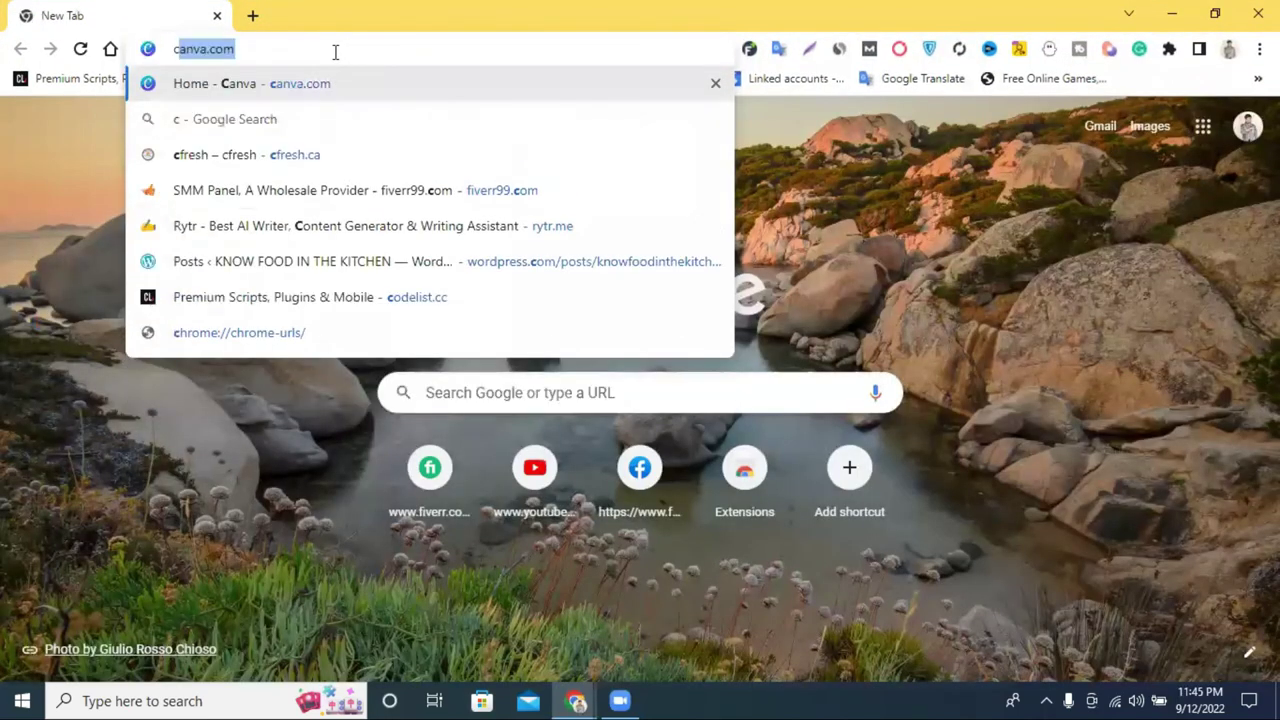
{"action": "key", "text": "Return"}
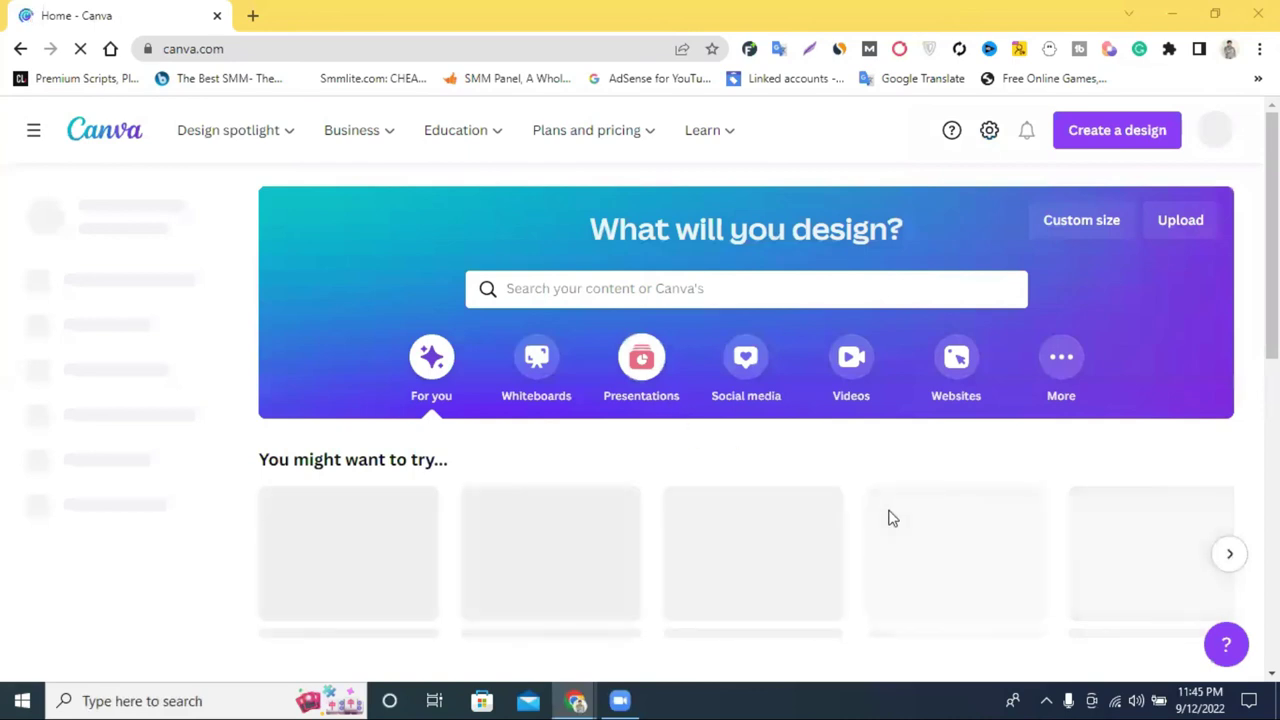
Step: Create a new custom-size design using the recent 1280 × 769 px dimensions
{"action": "left_click", "coordinate": [1120, 135]}
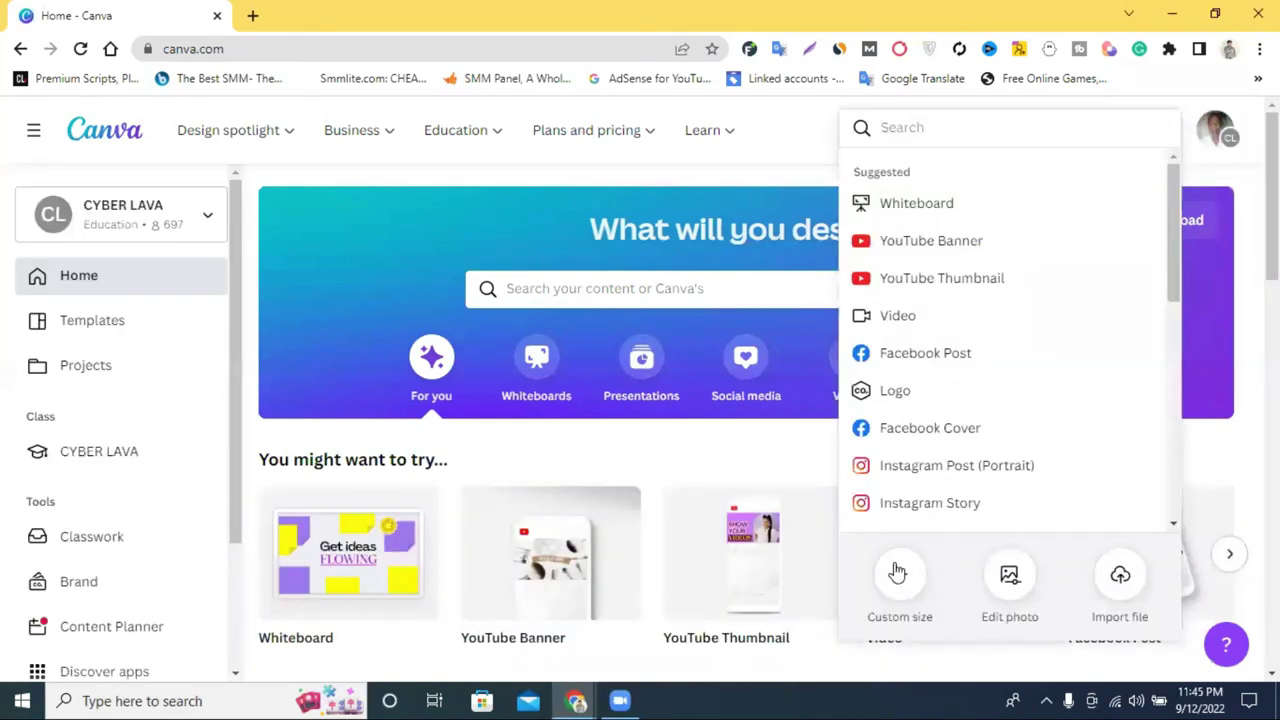
{"action": "left_click", "coordinate": [900, 573]}
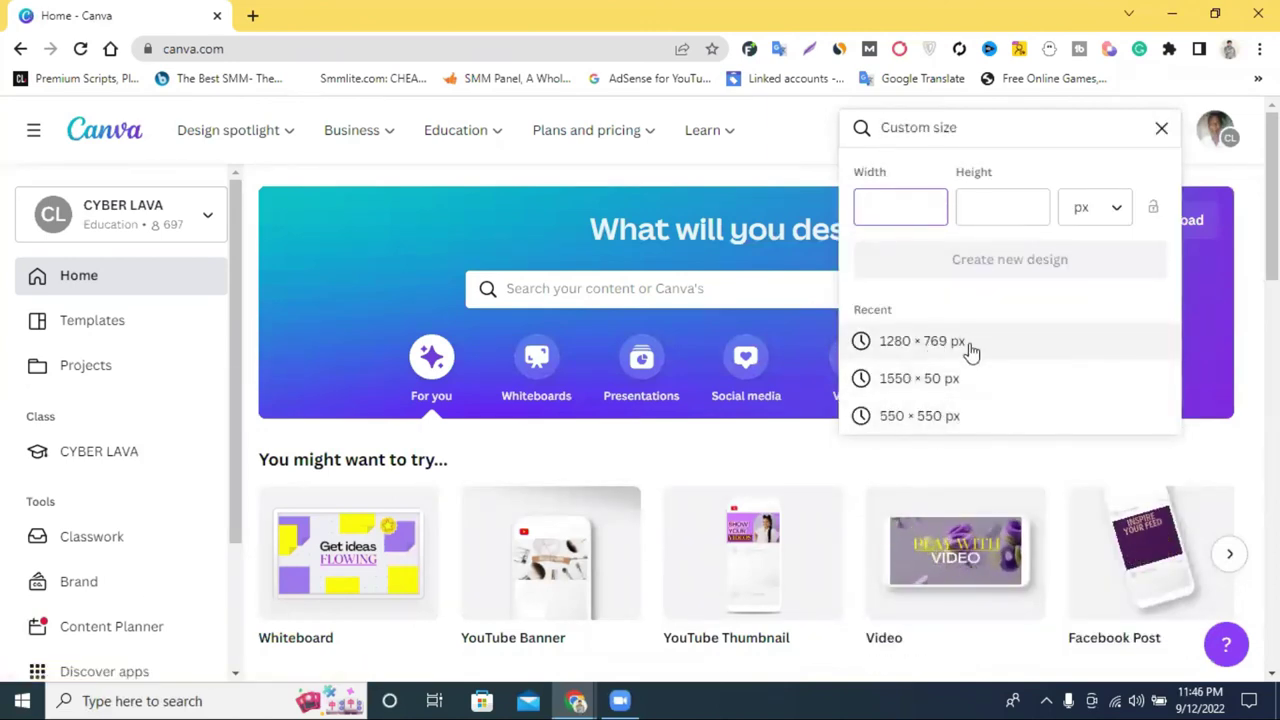
{"action": "left_click", "coordinate": [922, 341]}
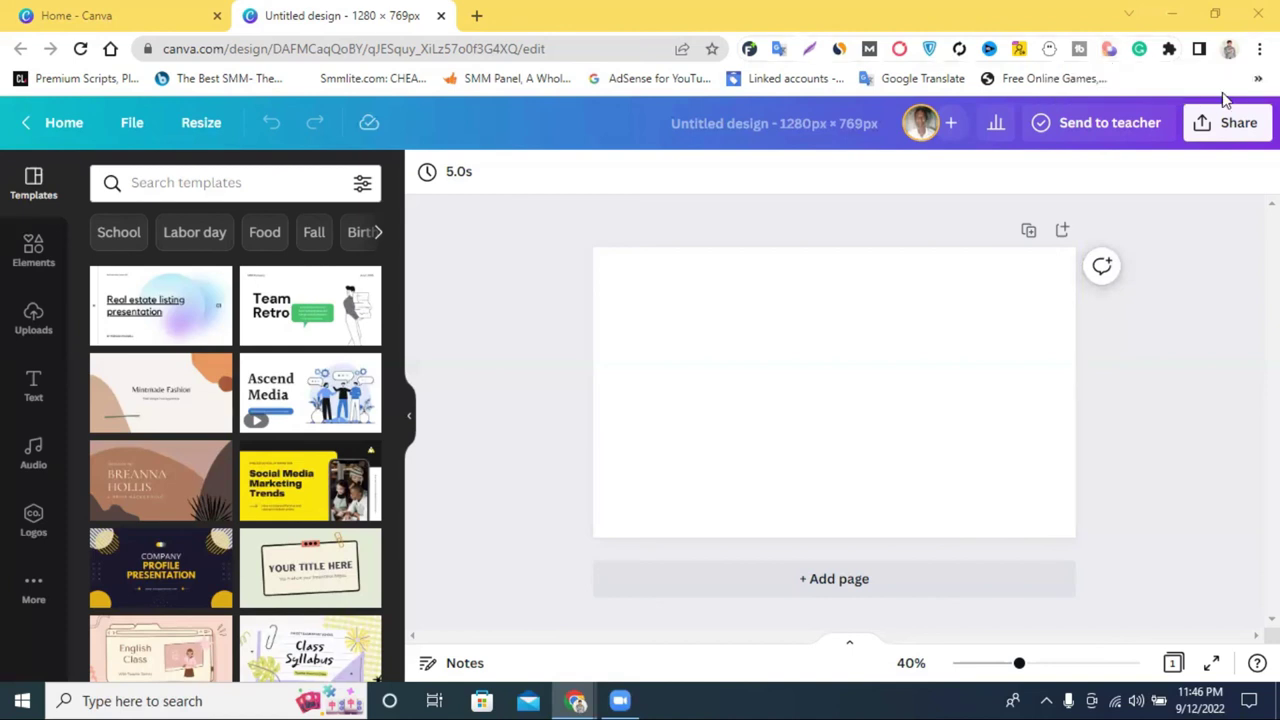
Step: Find ColorZilla among Chrome's installed extensions, pin it for quick access and return to the blank Canva design
{"action": "left_click", "coordinate": [1259, 48]}
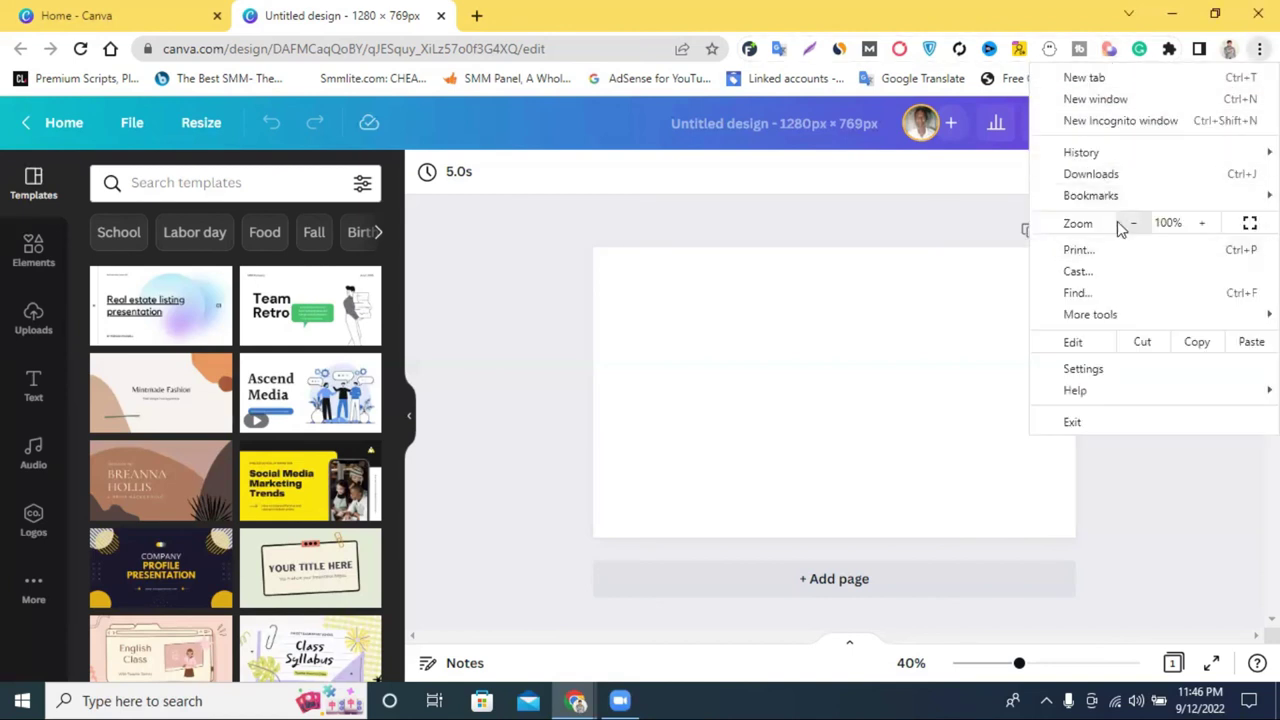
{"action": "mouse_move", "coordinate": [1112, 316]}
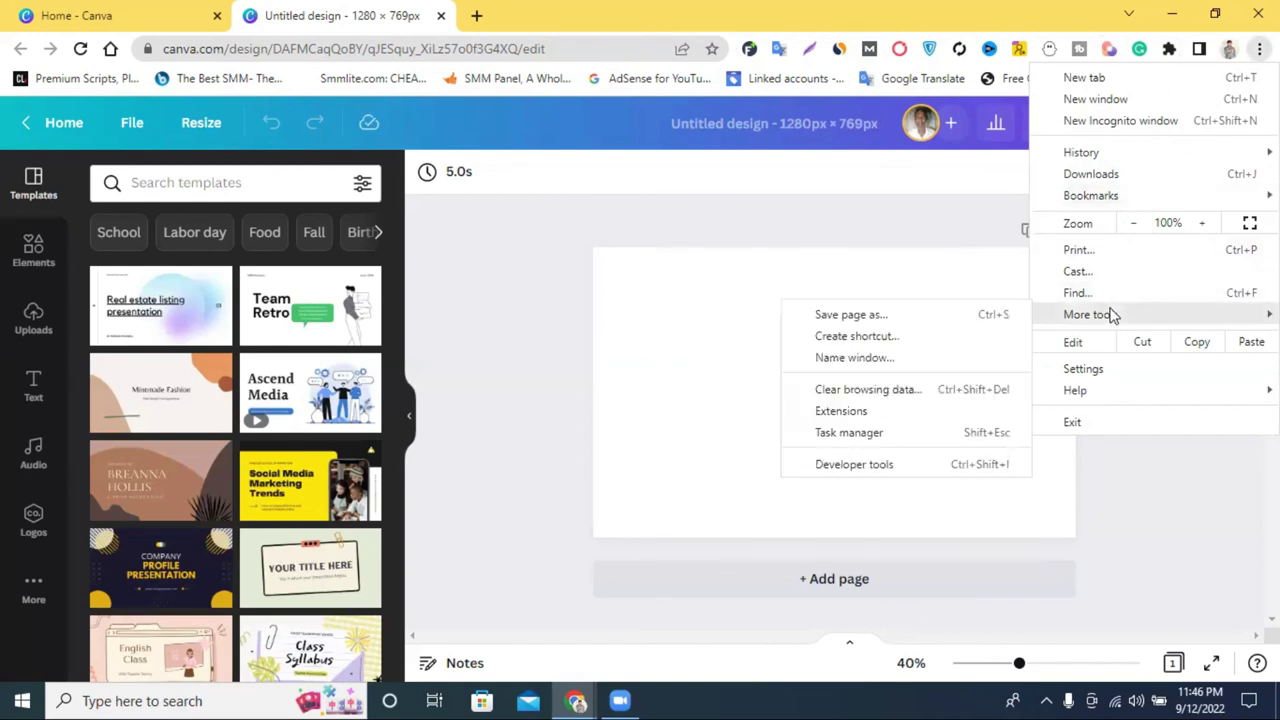
{"action": "left_click", "coordinate": [866, 411]}
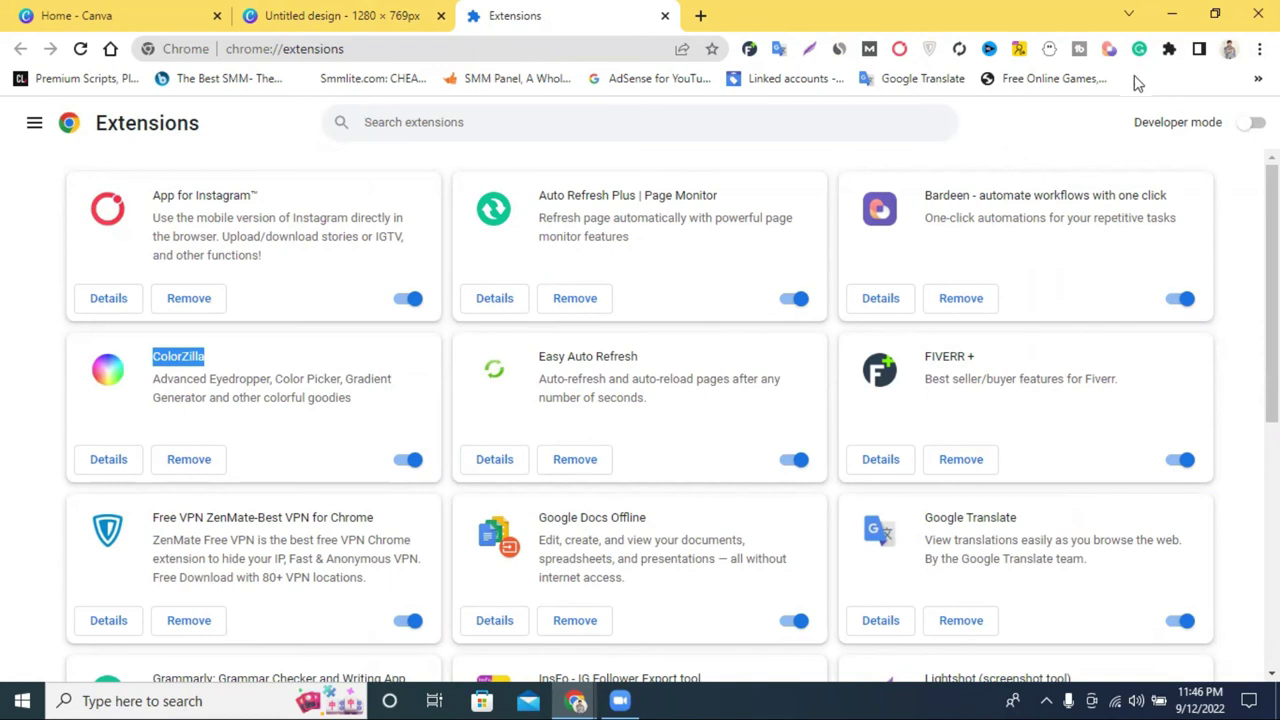
{"action": "left_click", "coordinate": [1167, 50]}
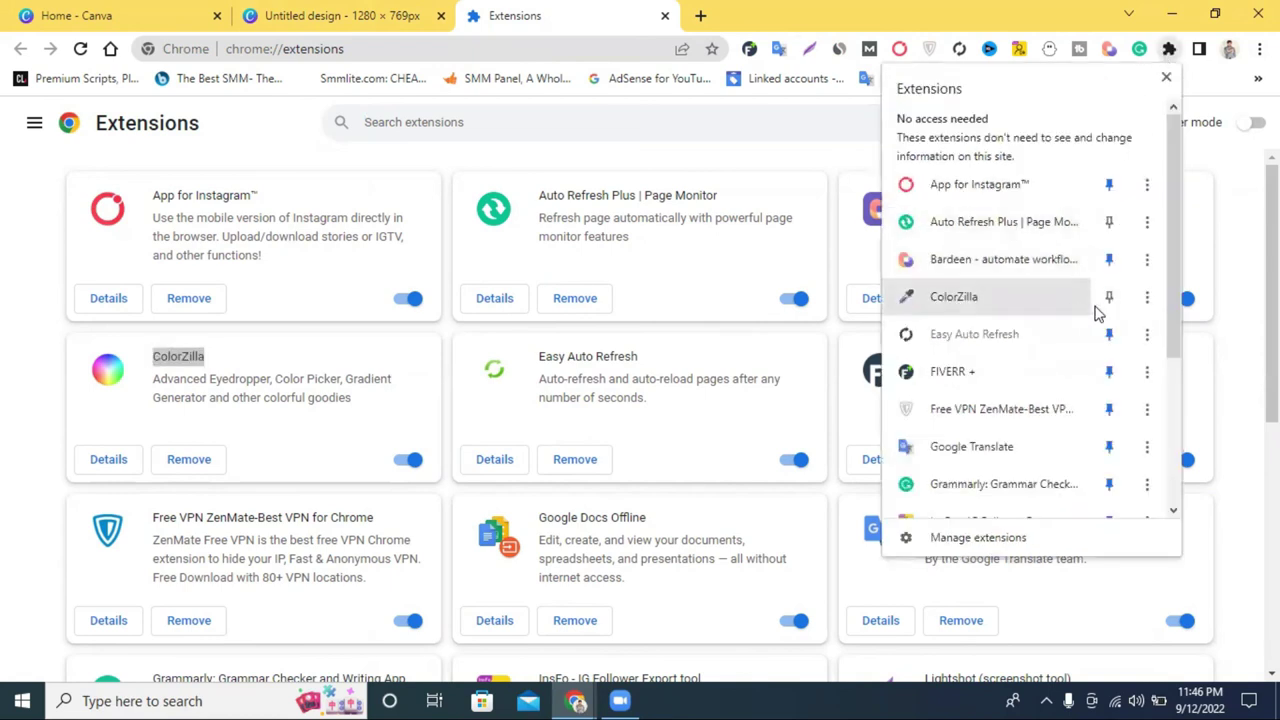
{"action": "left_click", "coordinate": [1109, 297]}
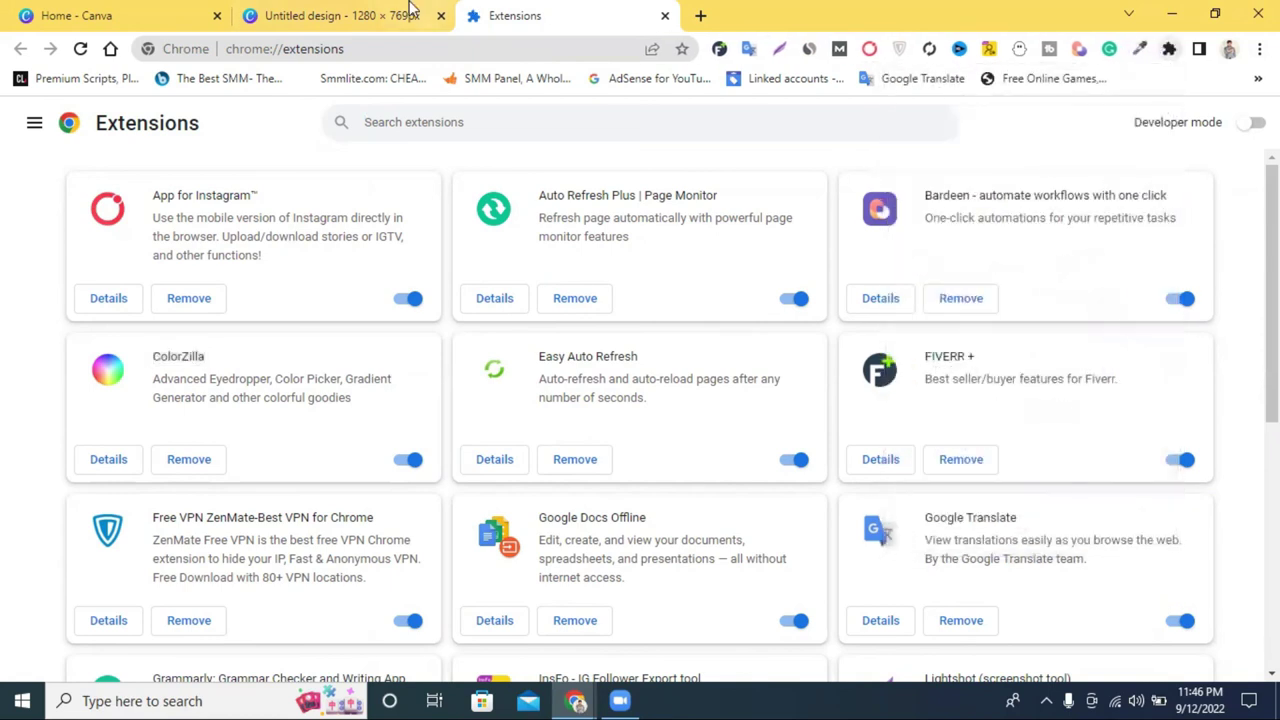
{"action": "left_click", "coordinate": [400, 15]}
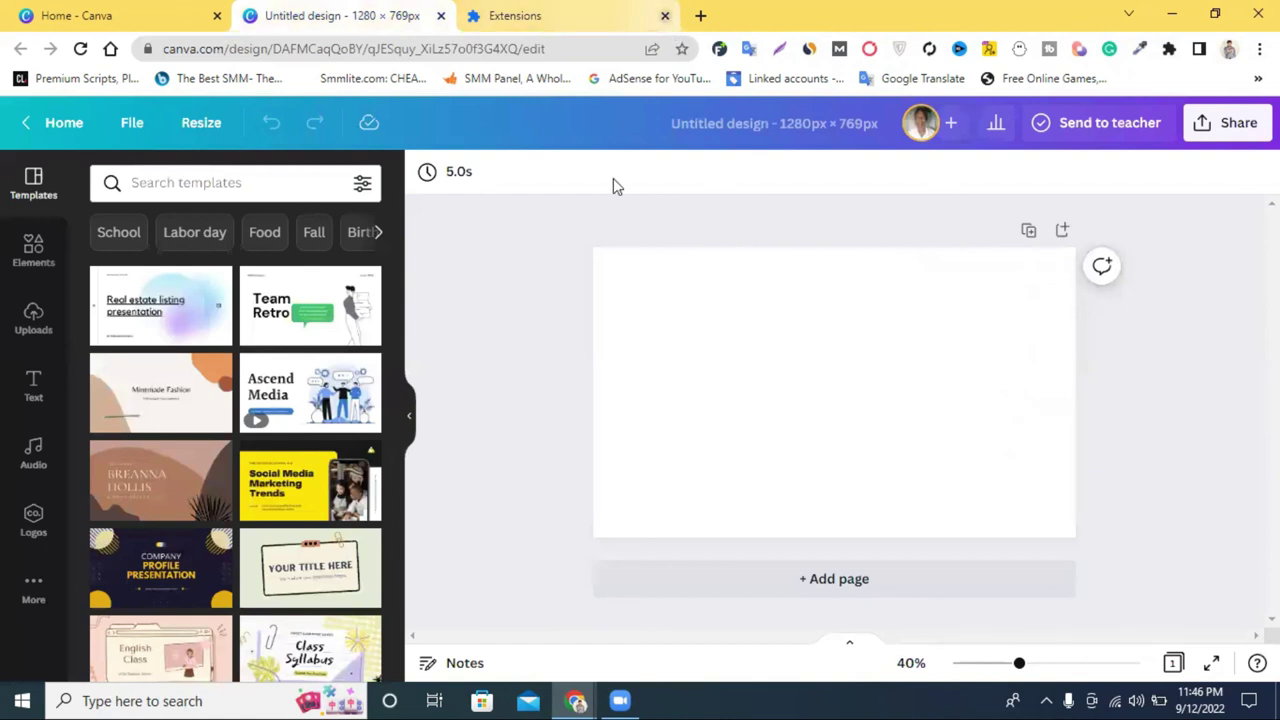
Step: Close the Extensions tab and browse the design templates offered for the blank page
{"action": "left_click", "coordinate": [665, 15]}
{"action": "scroll", "coordinate": [255, 362], "scroll_direction": "down", "scroll_amount": 3}
{"action": "scroll", "coordinate": [255, 362], "scroll_direction": "down", "scroll_amount": 2}
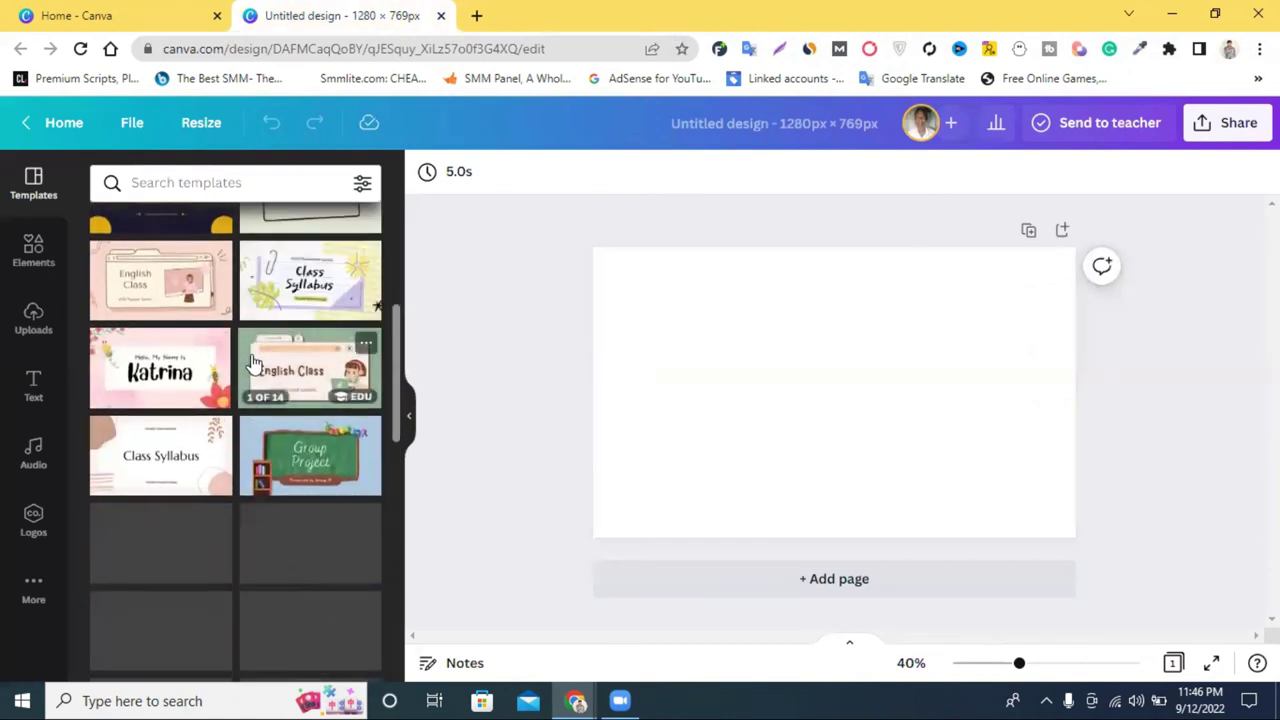
{"action": "scroll", "coordinate": [263, 432], "scroll_direction": "down", "scroll_amount": 4}
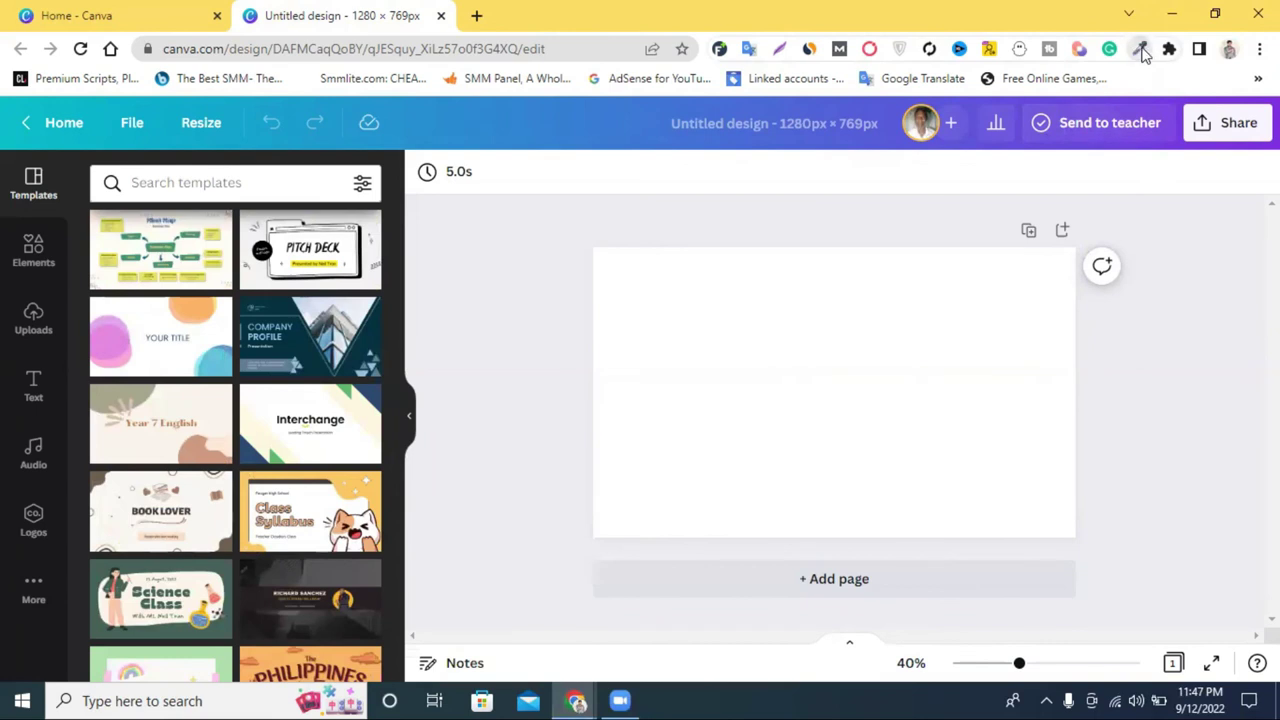
Step: Sample the light grey #EFEFEF from the "Digital Marketing Expert" template thumbnail with ColorZilla
{"action": "left_click", "coordinate": [1140, 48]}
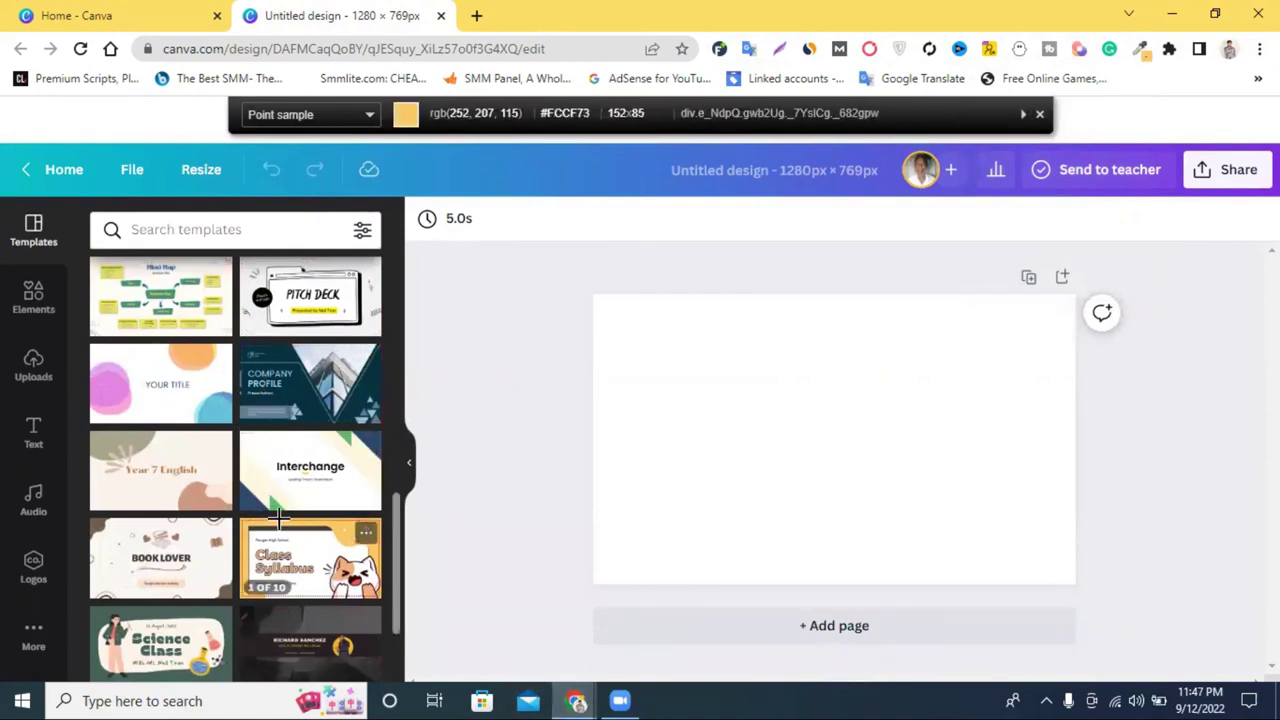
{"action": "scroll", "coordinate": [240, 518], "scroll_direction": "down", "scroll_amount": 3}
{"action": "scroll", "coordinate": [278, 460], "scroll_direction": "down", "scroll_amount": 4}
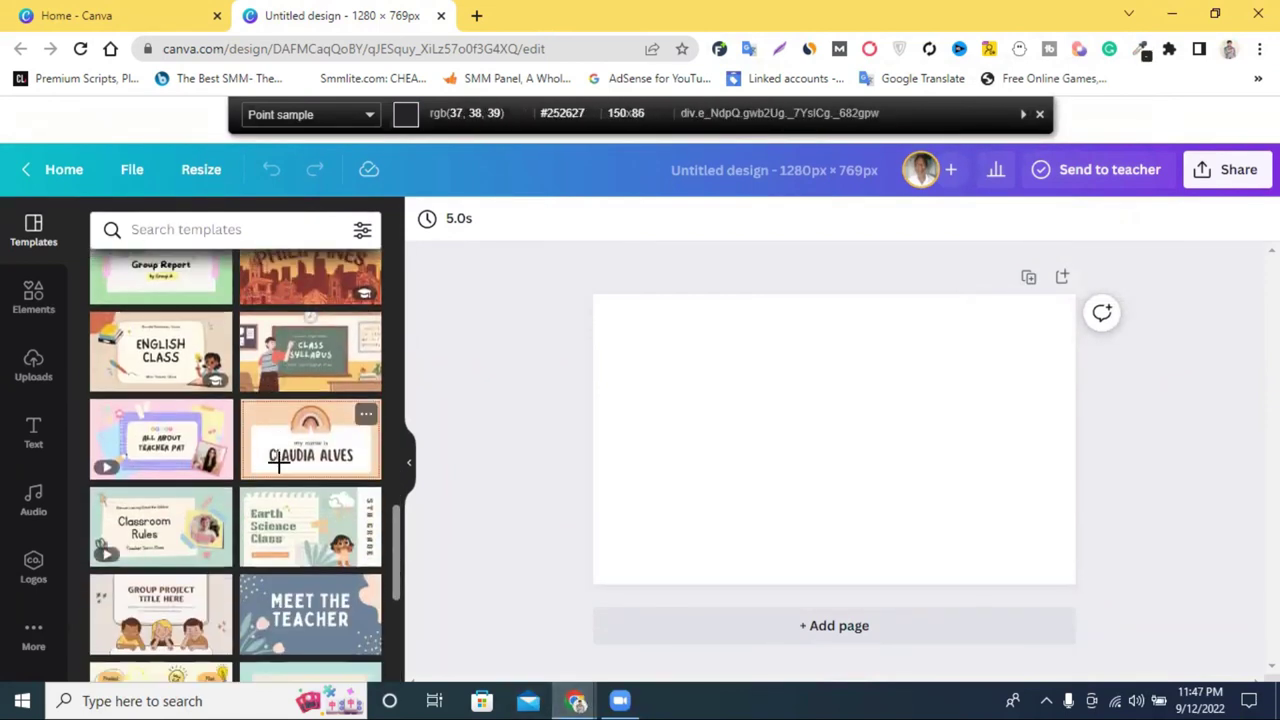
{"action": "scroll", "coordinate": [278, 460], "scroll_direction": "down", "scroll_amount": 3}
{"action": "scroll", "coordinate": [267, 451], "scroll_direction": "down", "scroll_amount": 8}
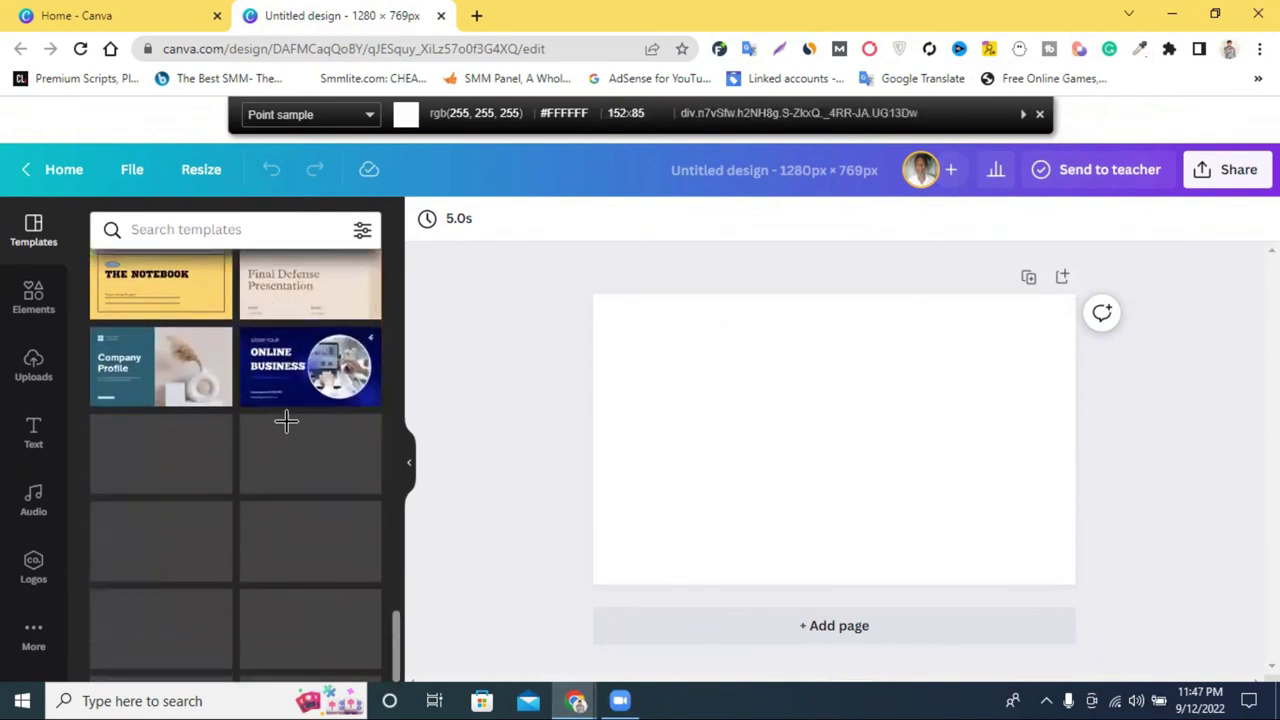
{"action": "scroll", "coordinate": [300, 400], "scroll_direction": "down", "scroll_amount": 3}
{"action": "scroll", "coordinate": [310, 383], "scroll_direction": "down", "scroll_amount": 1}
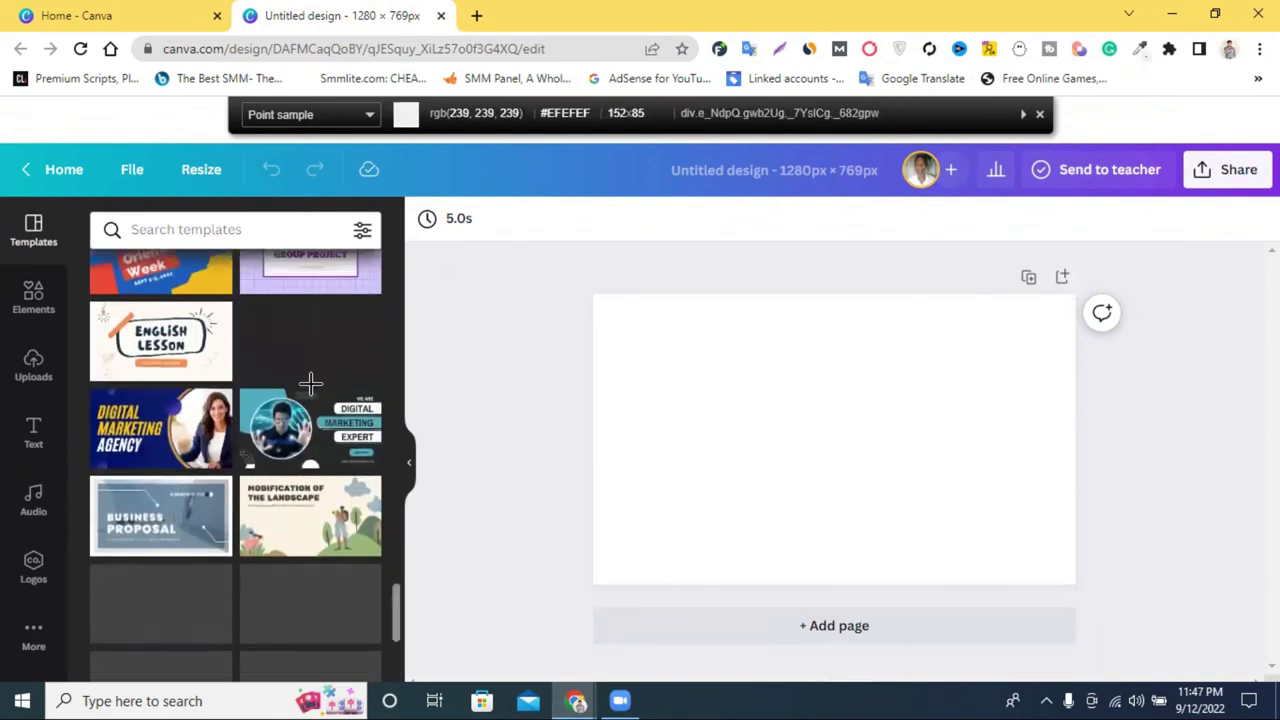
{"action": "left_click", "coordinate": [337, 432]}
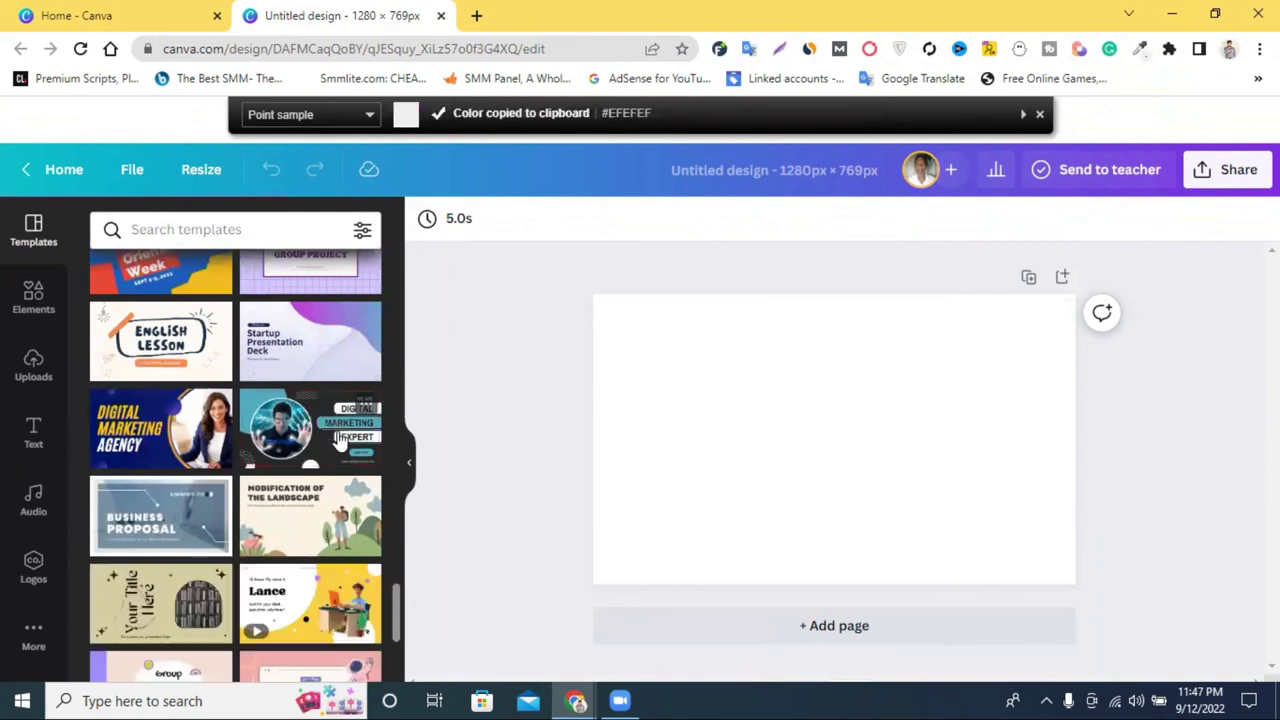
Step: Apply the "Digital Marketing Expert" template to the page and delete its circular portrait and the teal shape behind it
{"action": "left_click", "coordinate": [293, 430]}
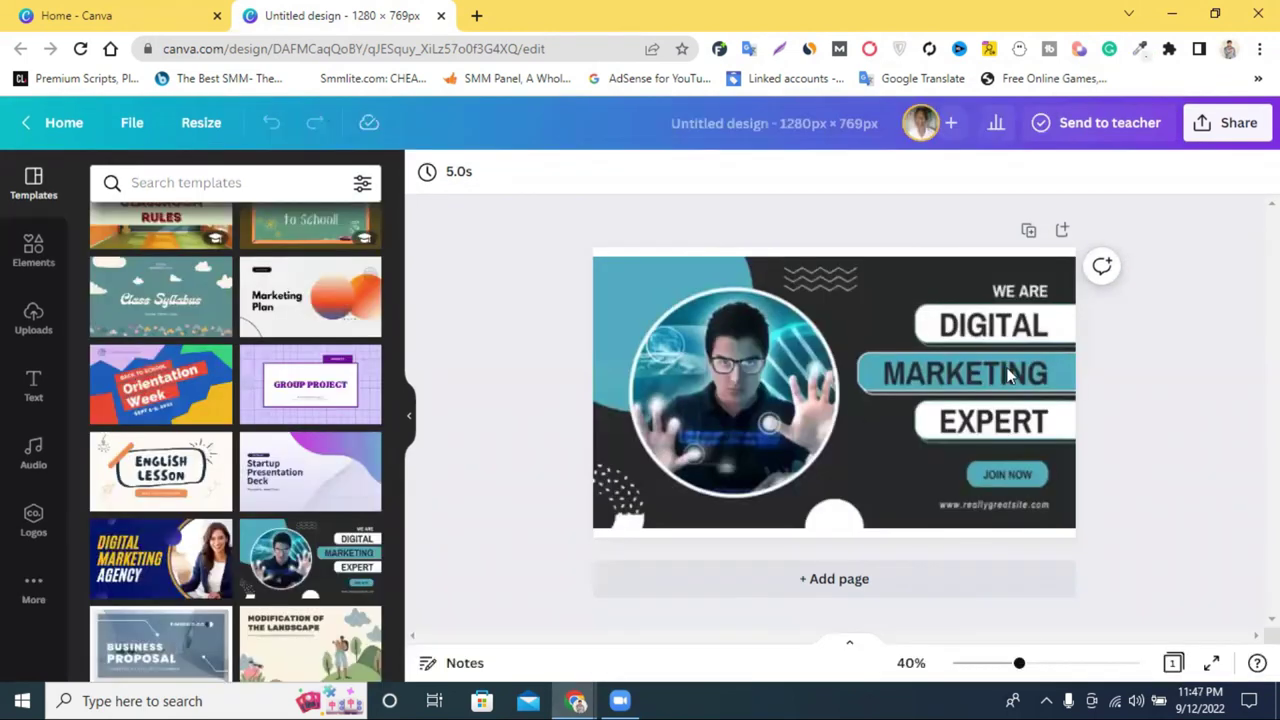
{"action": "left_click", "coordinate": [776, 397]}
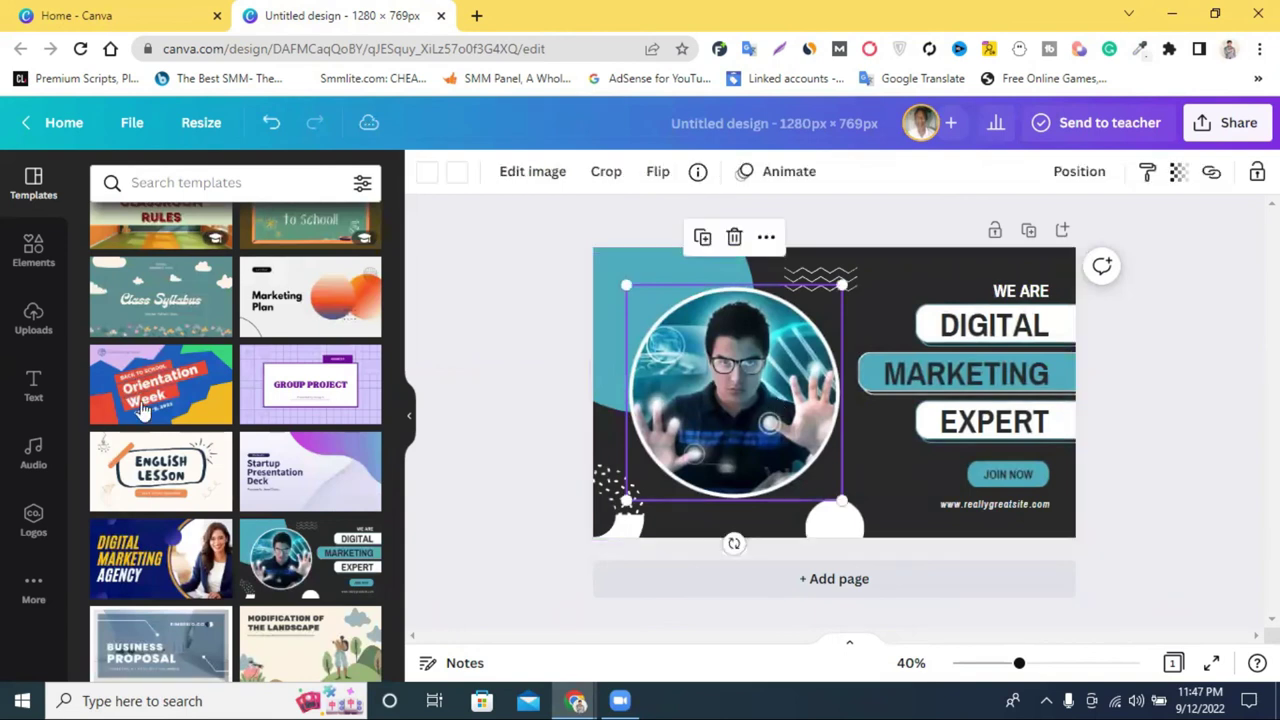
{"action": "key", "text": "Delete"}
{"action": "left_click", "coordinate": [677, 356]}
{"action": "key", "text": "Delete"}
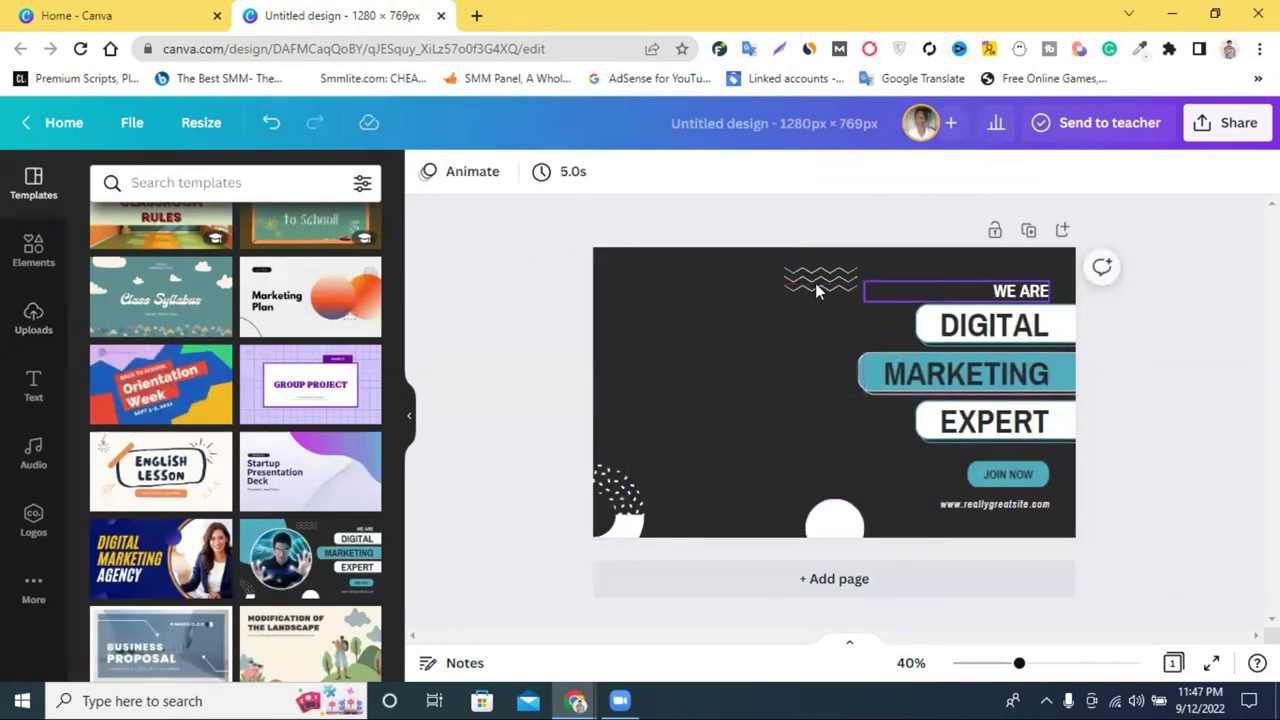
Step: Delete the template's remaining text, labels, wavy lines and white shapes, keeping only the plain dark background
{"action": "left_click_drag", "start_coordinate": [746, 270], "coordinate": [1087, 549]}
{"action": "key", "text": "Delete"}
{"action": "left_click", "coordinate": [616, 498]}
{"action": "key", "text": "Delete"}
{"action": "left_click", "coordinate": [797, 415]}
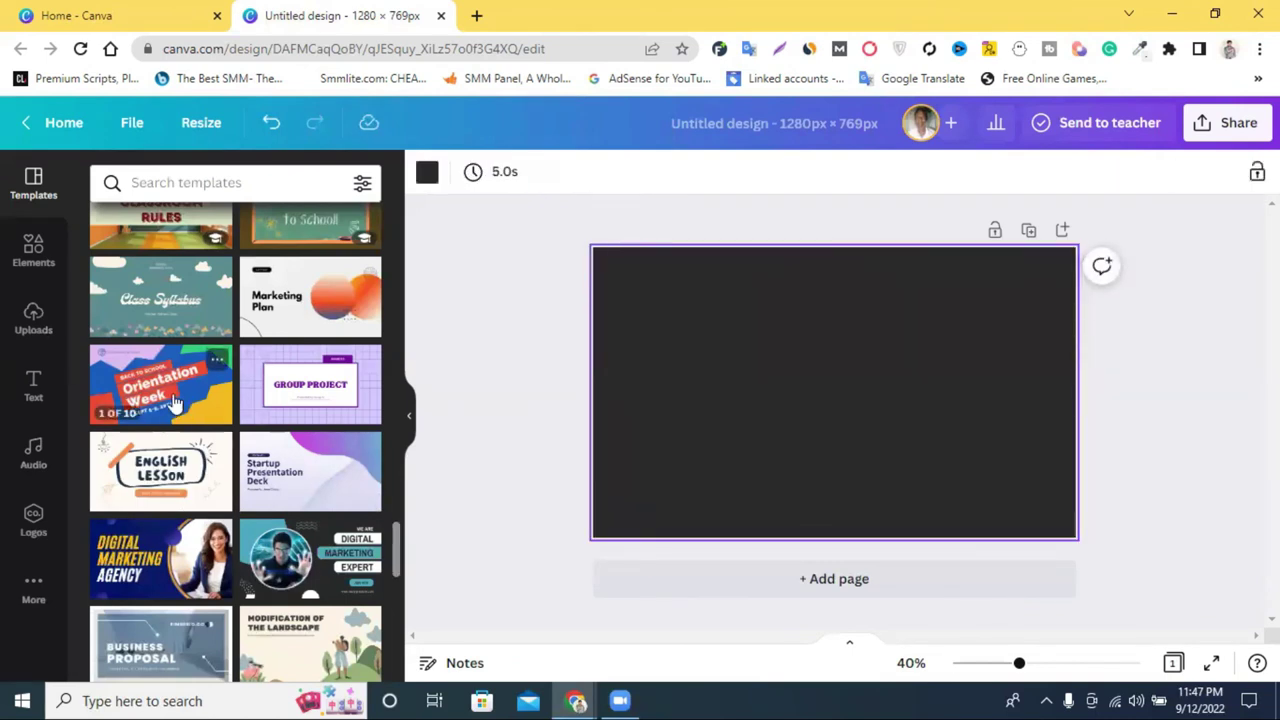
Step: Add a square shape overlapping the page's upper-left corner and fill it with red
{"action": "left_click", "coordinate": [33, 250]}
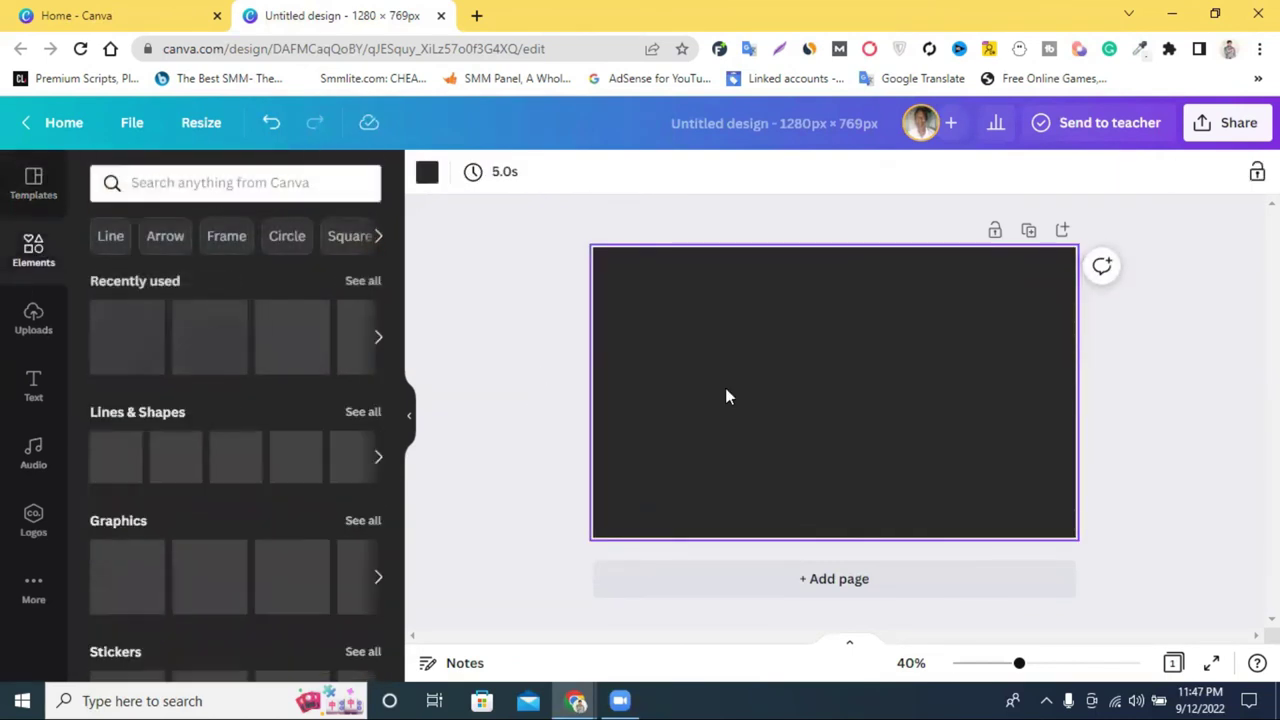
{"action": "left_click", "coordinate": [510, 408]}
{"action": "left_click", "coordinate": [185, 340]}
{"action": "left_click_drag", "start_coordinate": [806, 382], "coordinate": [602, 208]}
{"action": "left_click", "coordinate": [527, 171]}
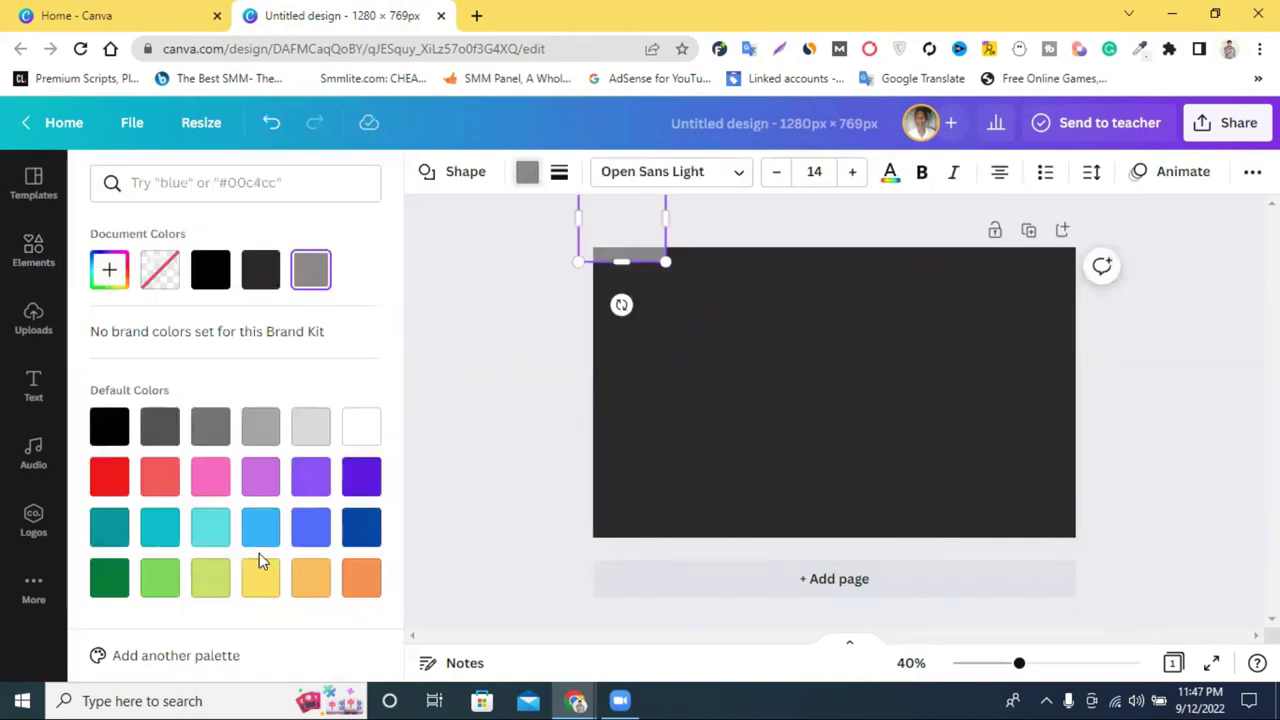
{"action": "left_click", "coordinate": [108, 477]}
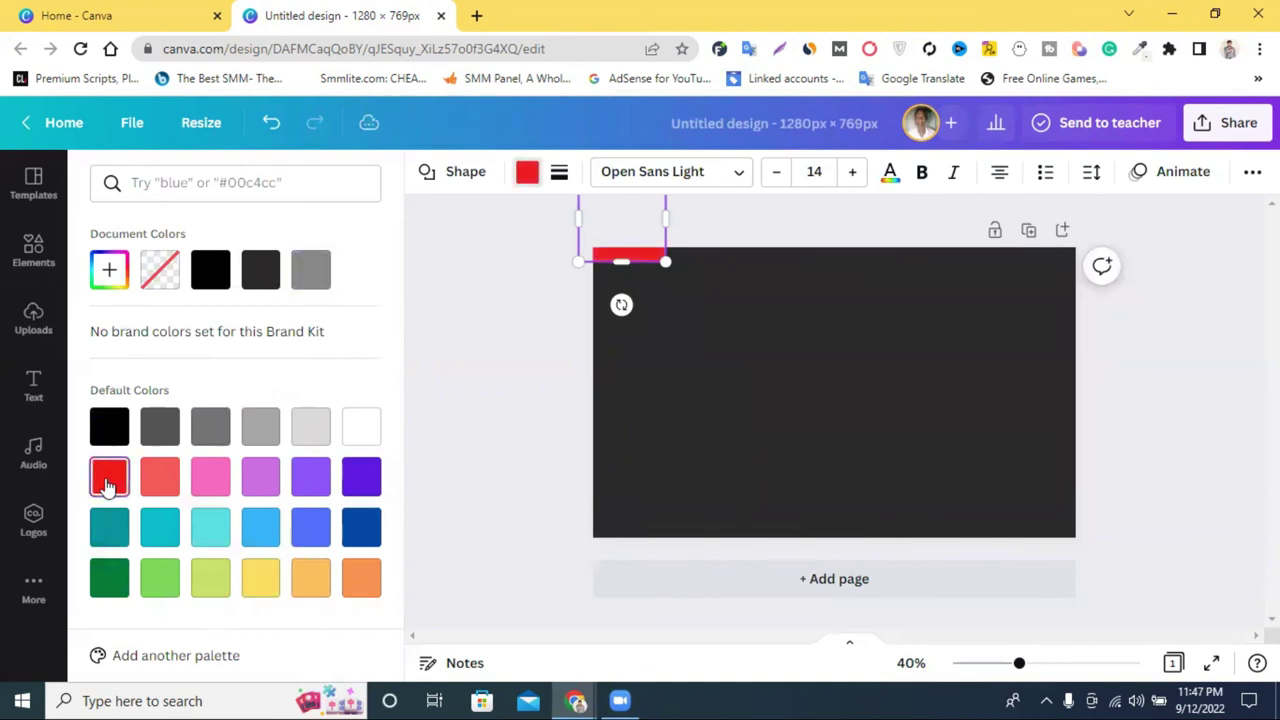
Step: Stretch the red shape across the full page width and slim it to a thin stripe along the upper edge
{"action": "left_click_drag", "start_coordinate": [661, 224], "coordinate": [1257, 250]}
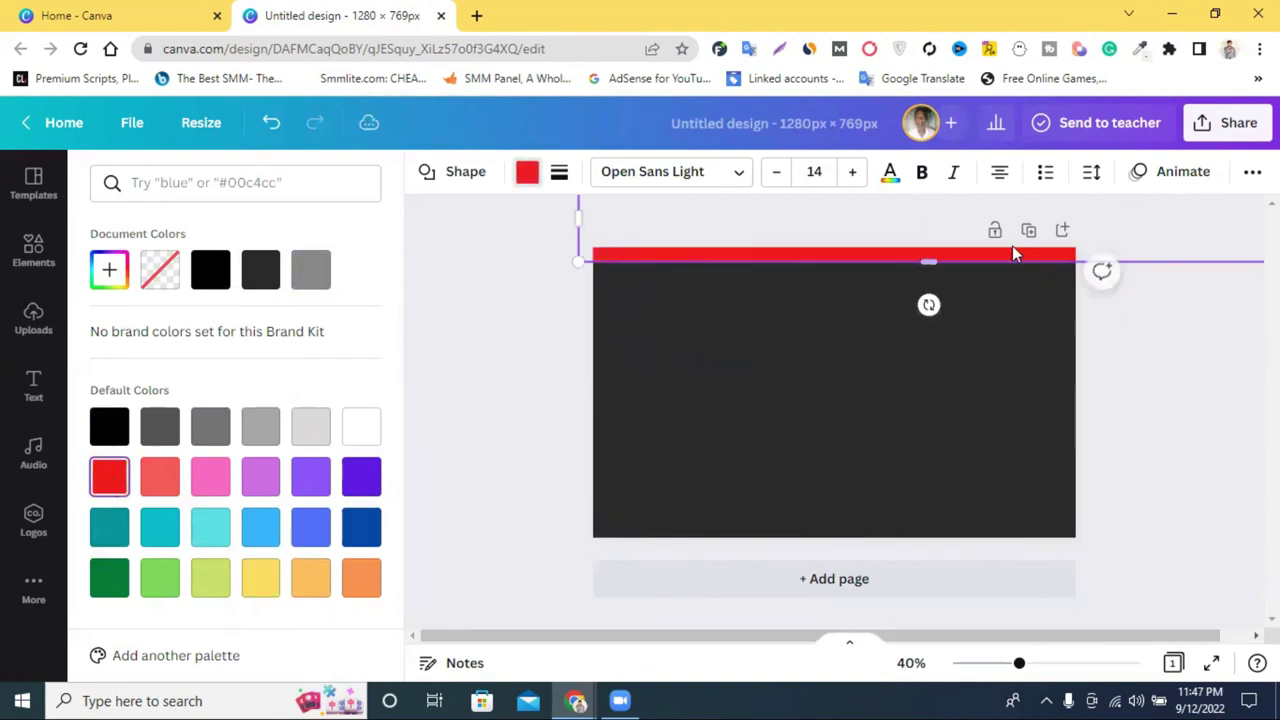
{"action": "left_click_drag", "start_coordinate": [914, 220], "coordinate": [914, 226]}
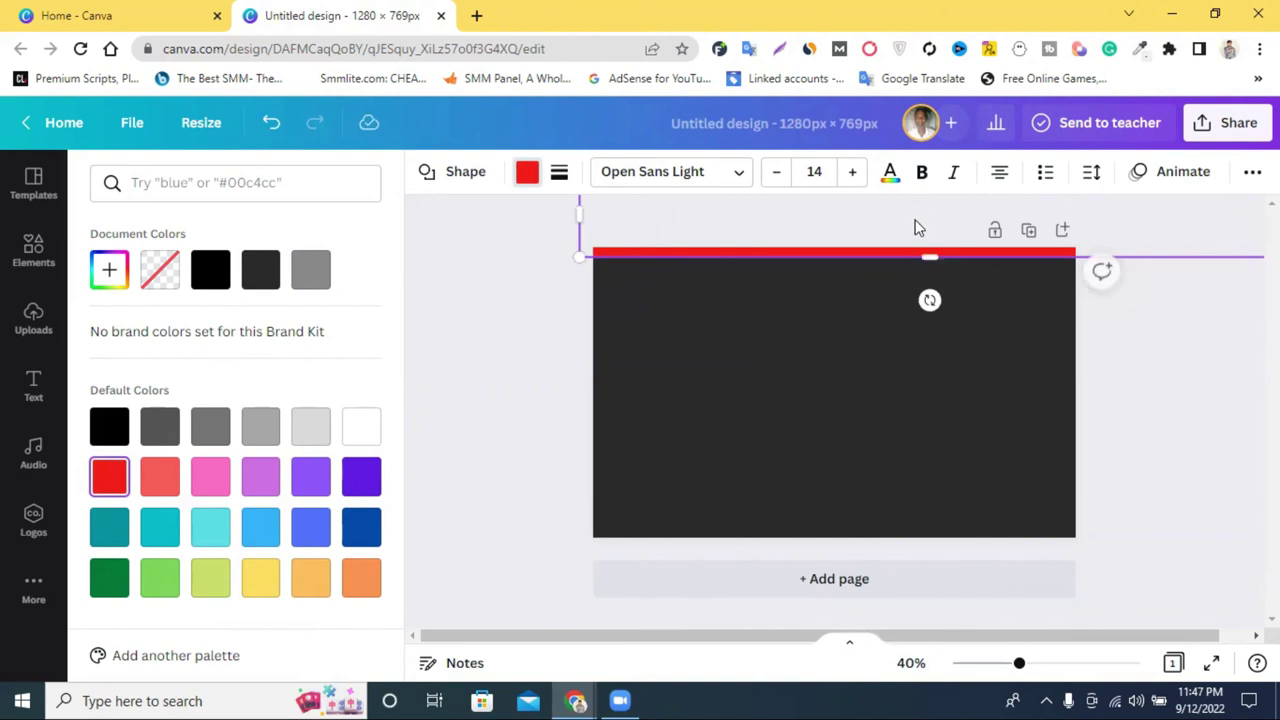
{"action": "left_click", "coordinate": [1095, 440]}
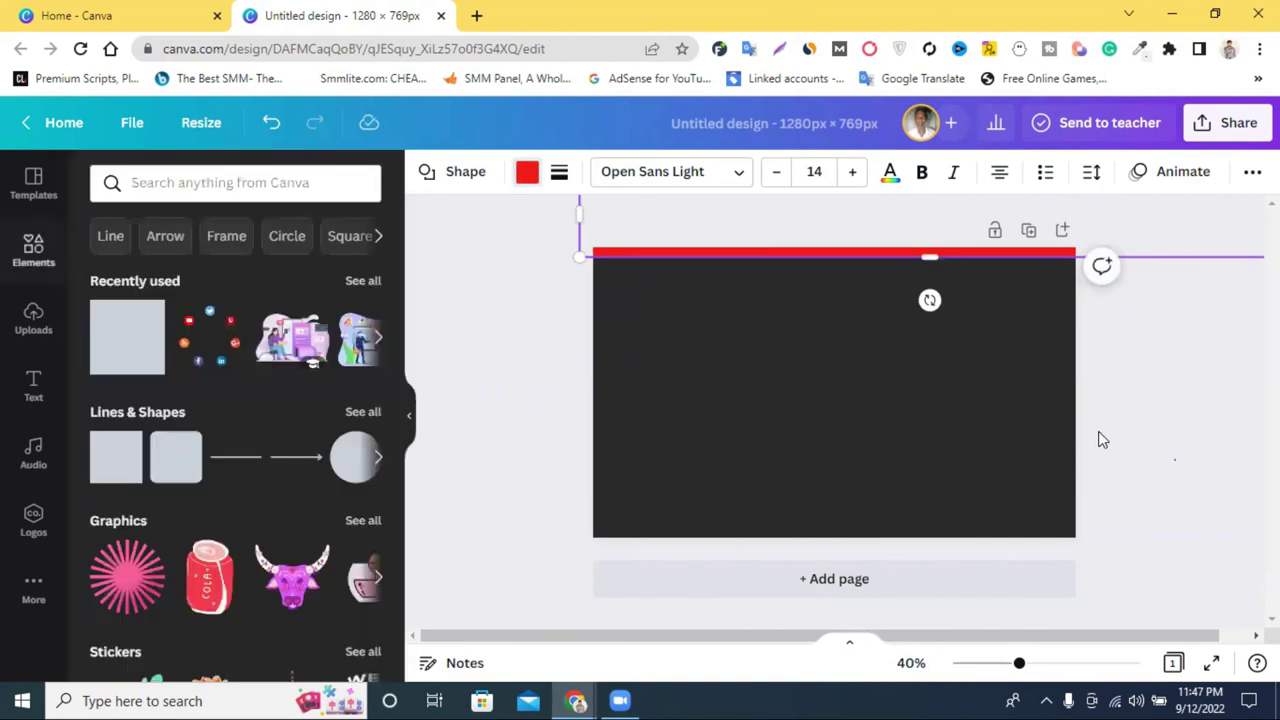
{"action": "left_click", "coordinate": [858, 261]}
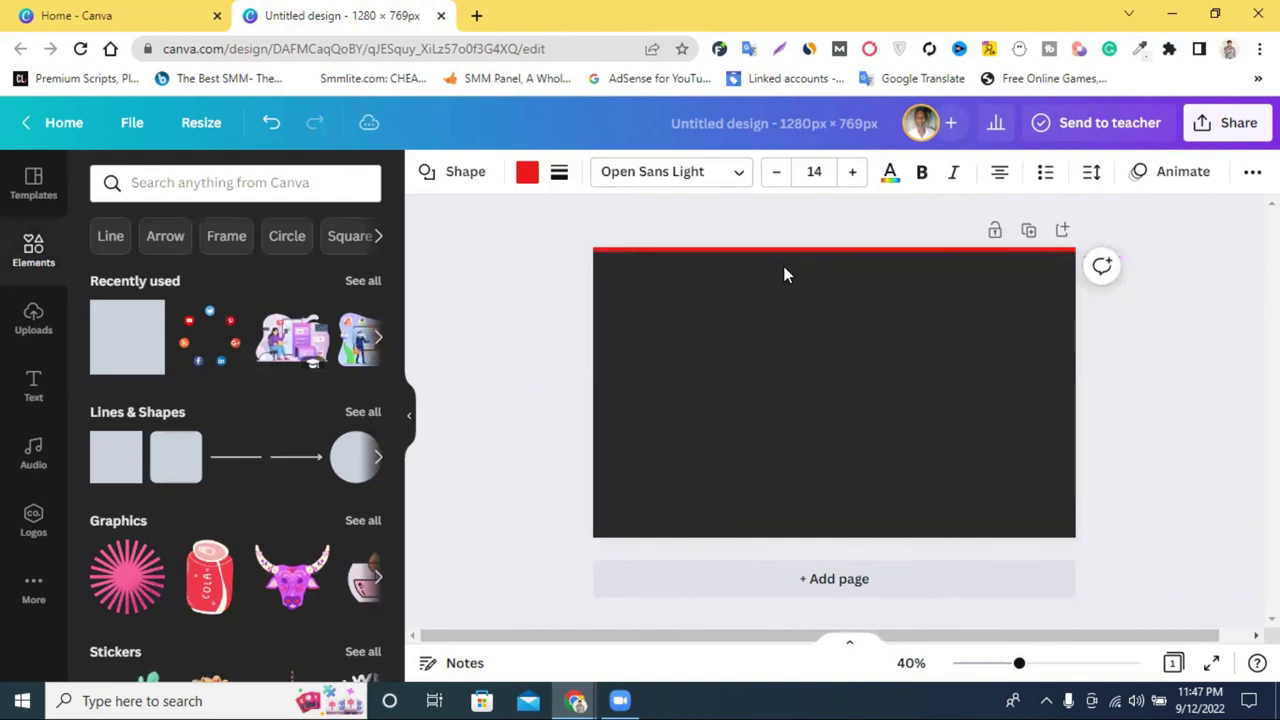
{"action": "left_click", "coordinate": [783, 266]}
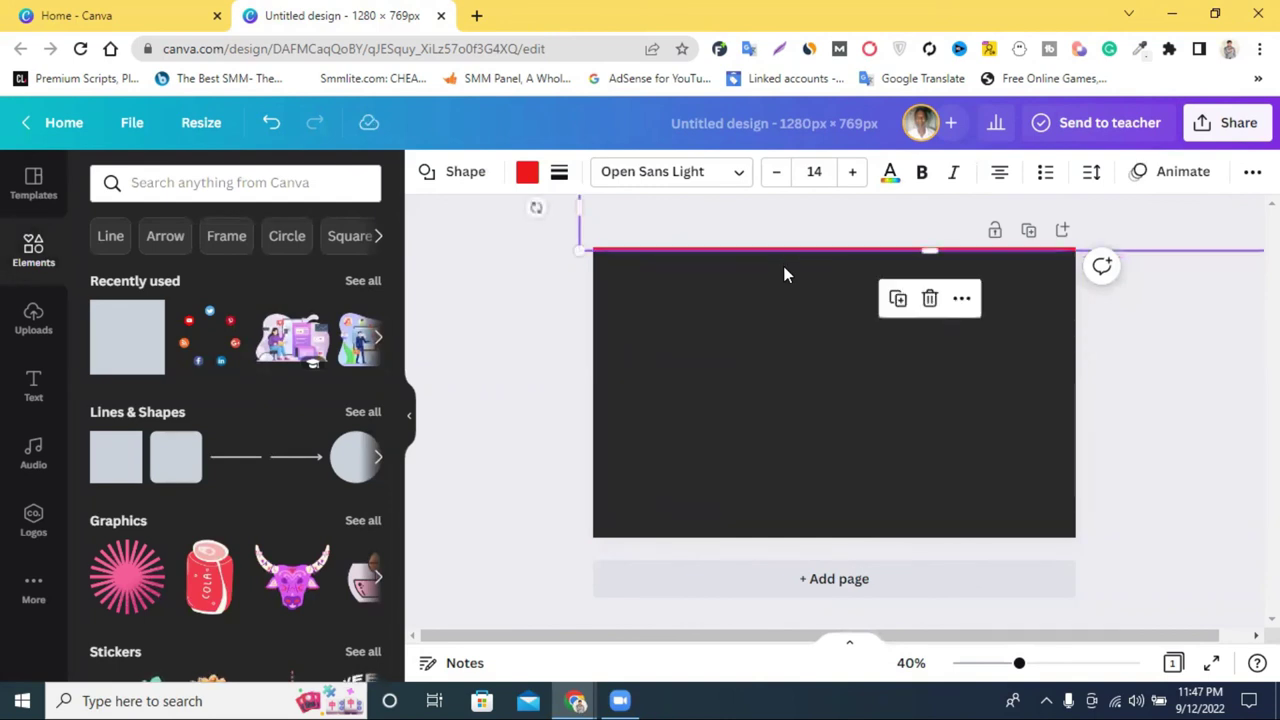
Step: Duplicate the red stripe and place the copy as an equally thin border along the page's lower edge
{"action": "left_click", "coordinate": [897, 298]}
{"action": "left_click_drag", "start_coordinate": [843, 242], "coordinate": [823, 571]}
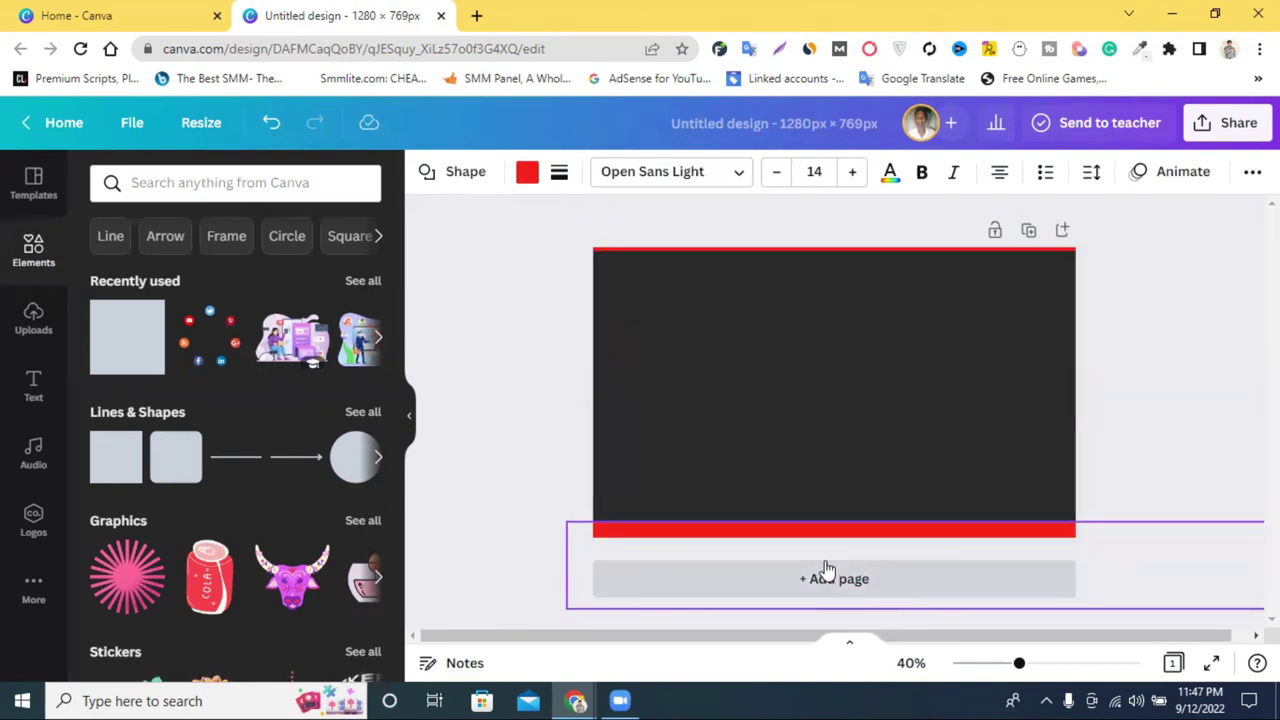
{"action": "left_click", "coordinate": [1160, 391]}
{"action": "left_click", "coordinate": [958, 521]}
{"action": "left_click_drag", "start_coordinate": [957, 521], "coordinate": [968, 528]}
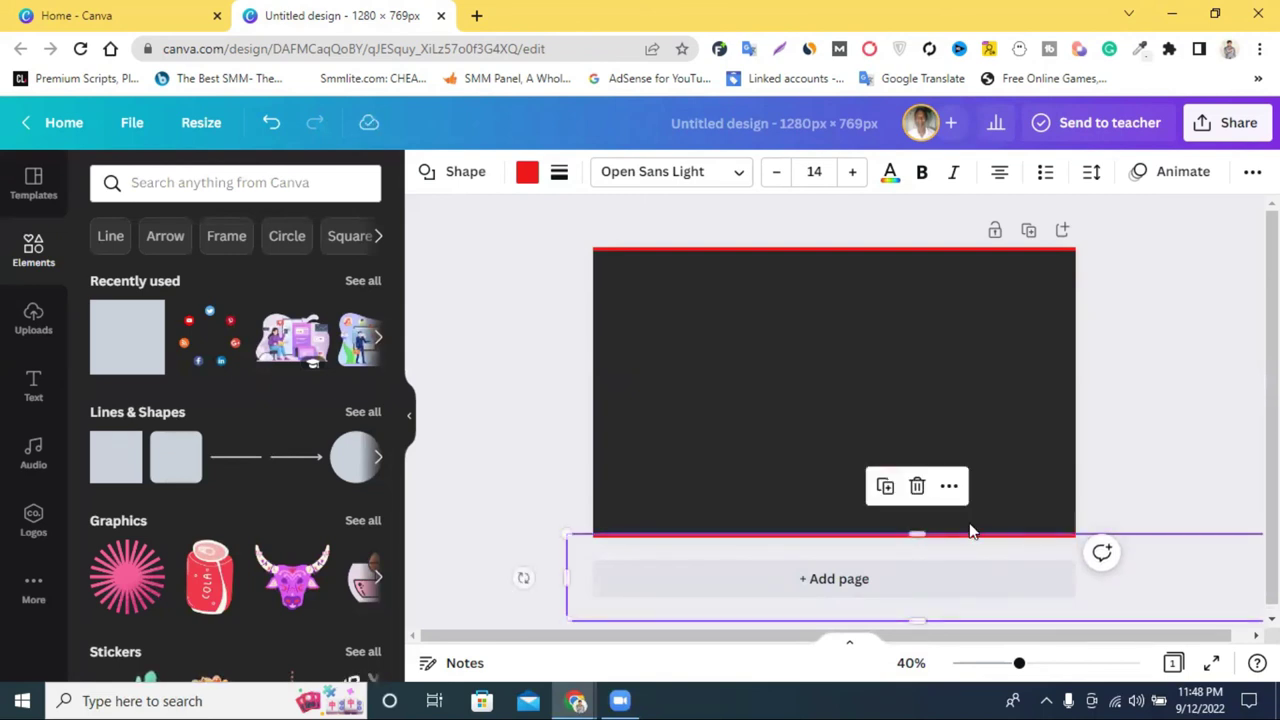
{"action": "left_click", "coordinate": [1205, 418]}
{"action": "left_click", "coordinate": [1033, 541]}
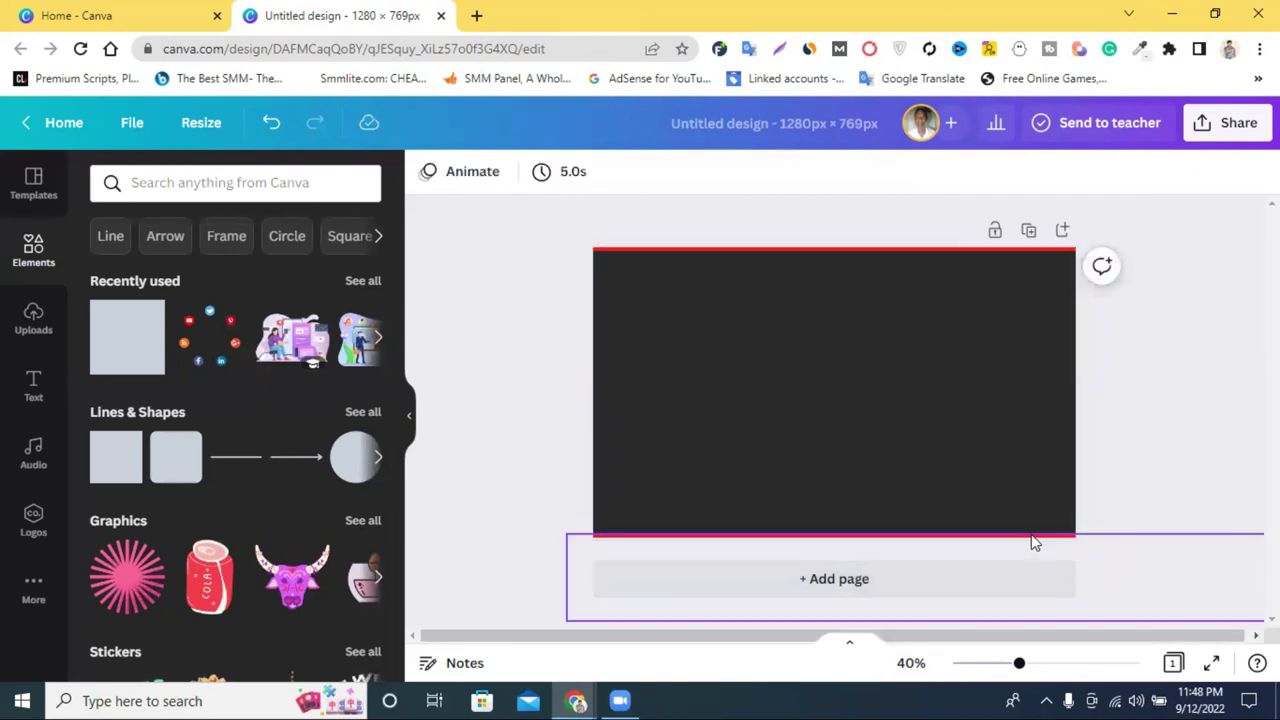
{"action": "left_click_drag", "start_coordinate": [1028, 533], "coordinate": [1028, 533]}
Step: Duplicate the red stripe, turn the copy vertical and fit it as a thin border along the page's right edge
{"action": "left_click", "coordinate": [872, 251]}
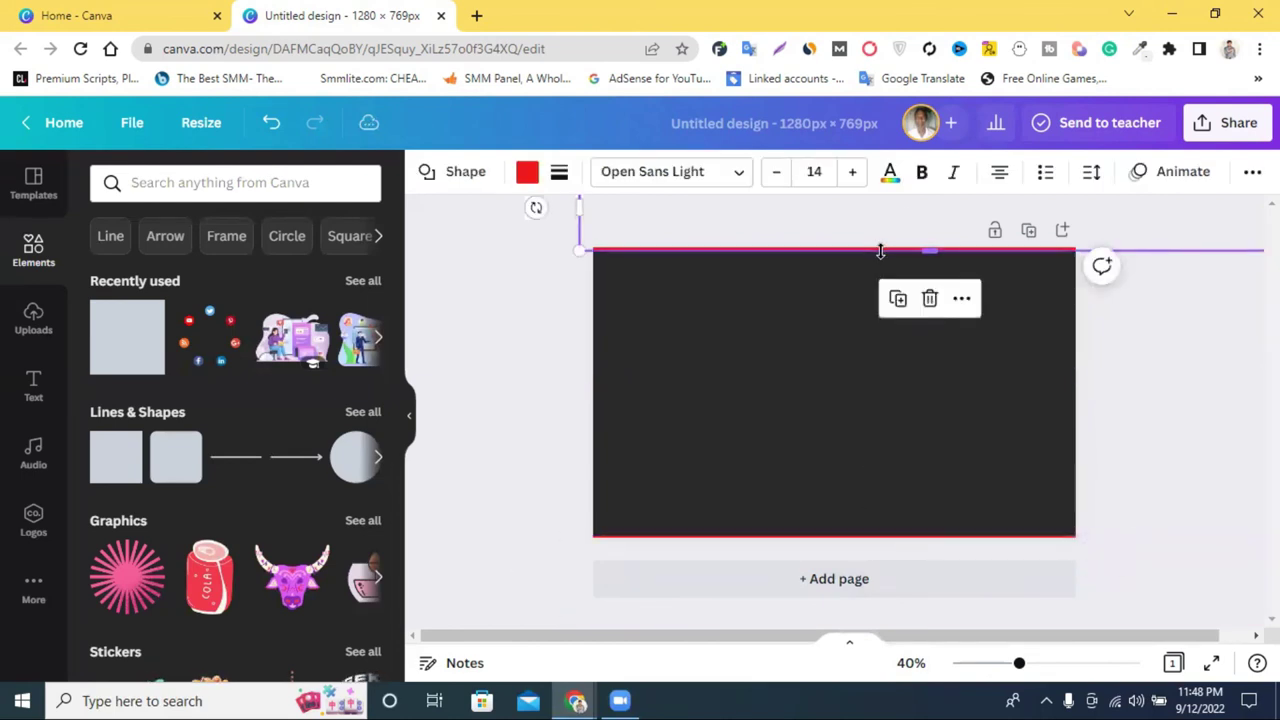
{"action": "left_click_drag", "start_coordinate": [880, 251], "coordinate": [1190, 512]}
{"action": "left_click", "coordinate": [897, 300]}
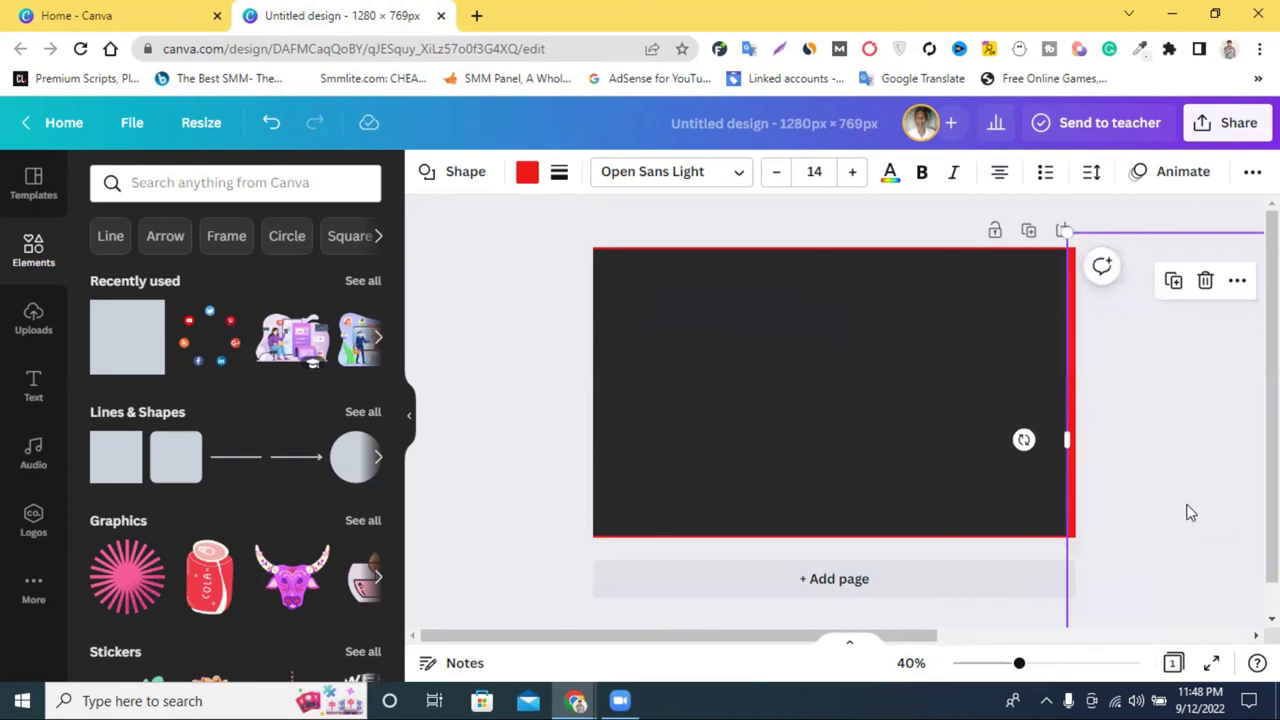
{"action": "left_click", "coordinate": [1157, 440]}
{"action": "left_click", "coordinate": [1069, 370]}
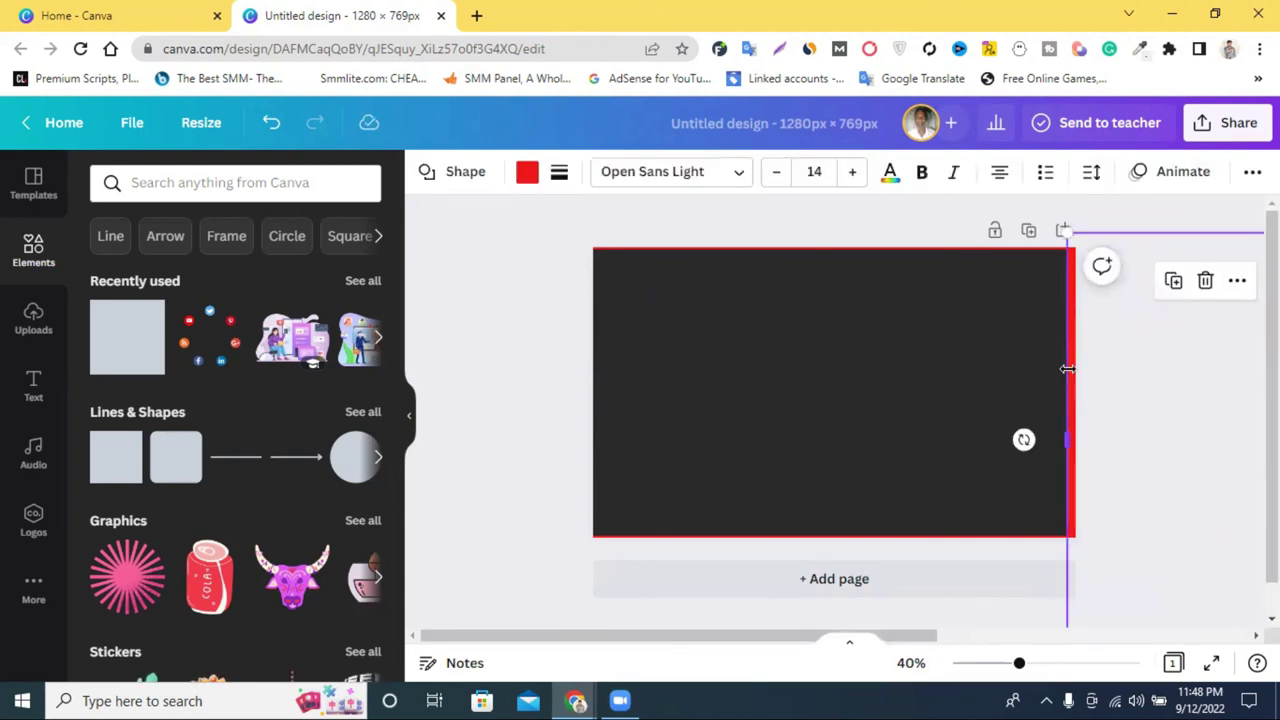
{"action": "left_click_drag", "start_coordinate": [1068, 369], "coordinate": [1068, 369]}
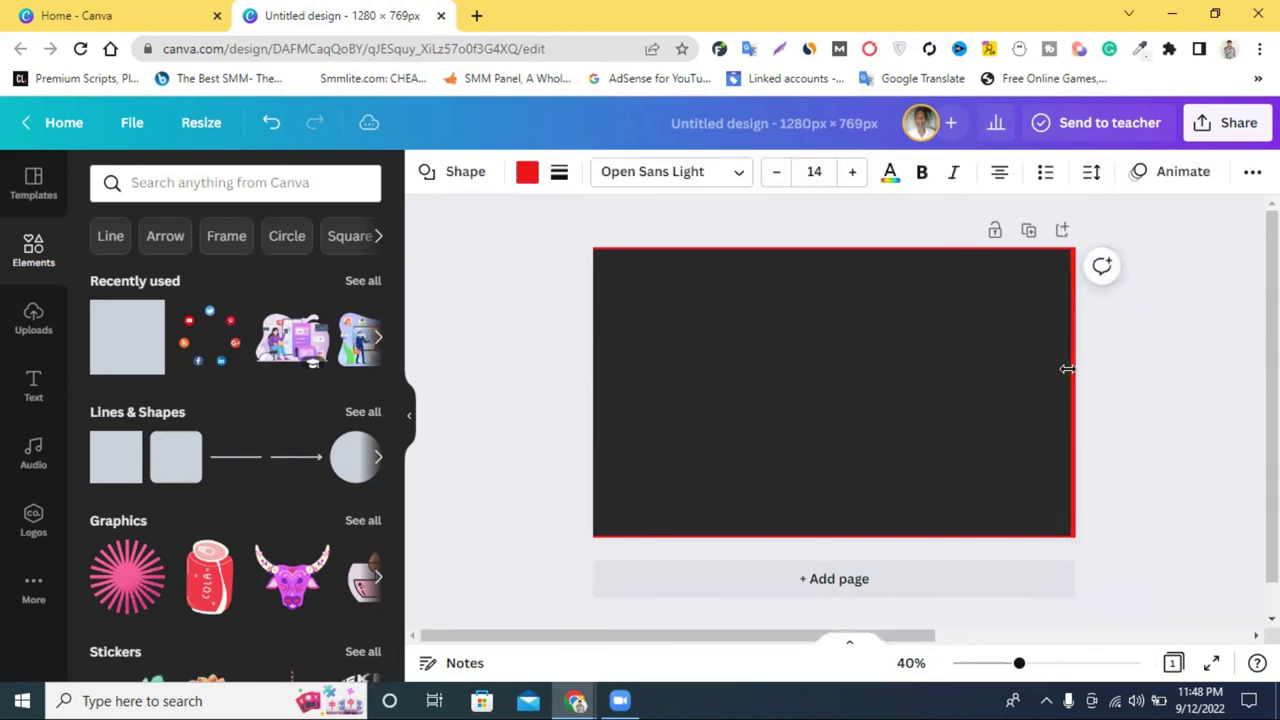
{"action": "left_click_drag", "start_coordinate": [1068, 369], "coordinate": [1066, 368]}
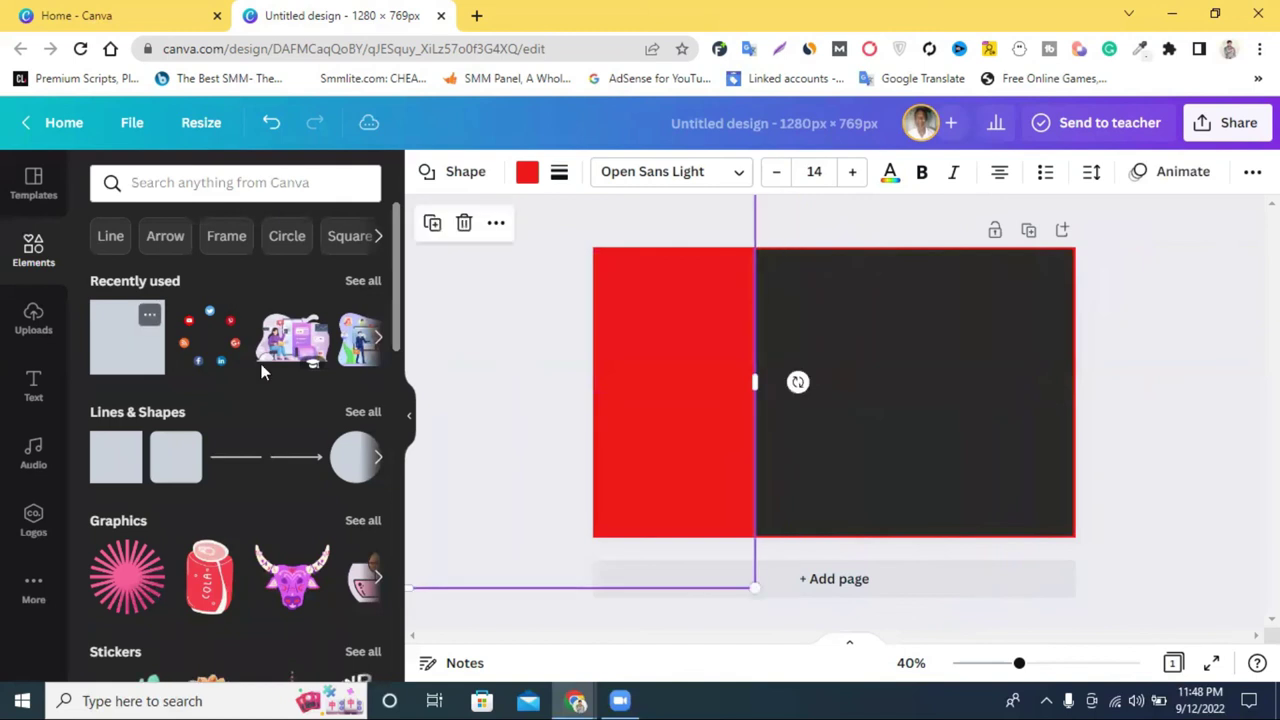
Step: Move the vertical red copy to the page's left edge and slim it to complete the thin red frame
{"action": "left_click", "coordinate": [518, 414]}
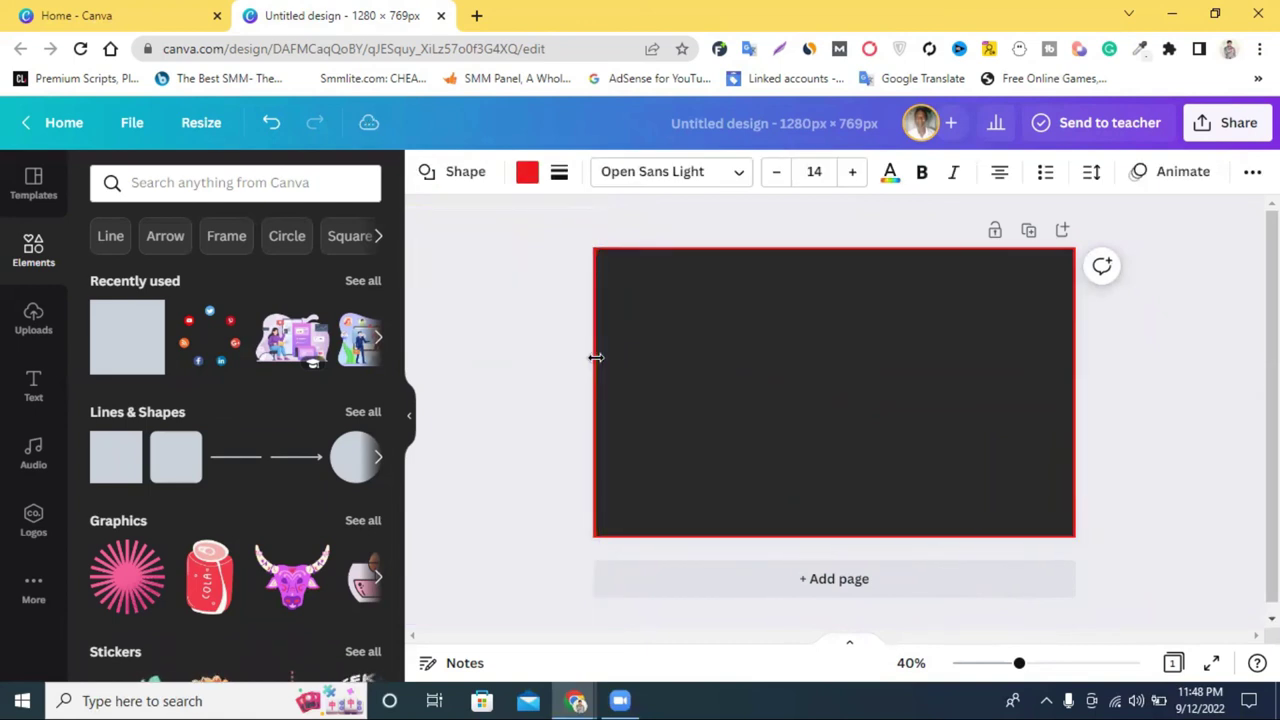
{"action": "left_click", "coordinate": [596, 357]}
{"action": "left_click", "coordinate": [1178, 418]}
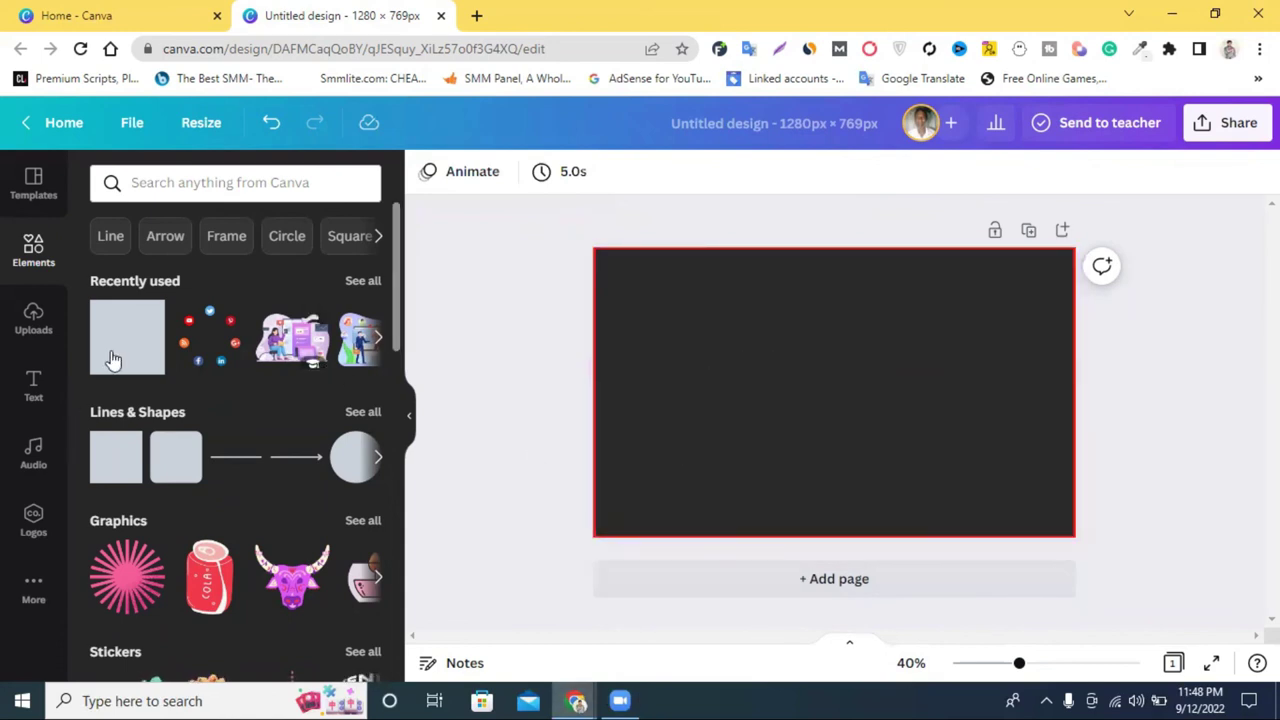
Step: Browse further through the templates for layout ideas and return to the Canva home page
{"action": "left_click", "coordinate": [34, 183]}
{"action": "scroll", "coordinate": [205, 372], "scroll_direction": "down", "scroll_amount": 3}
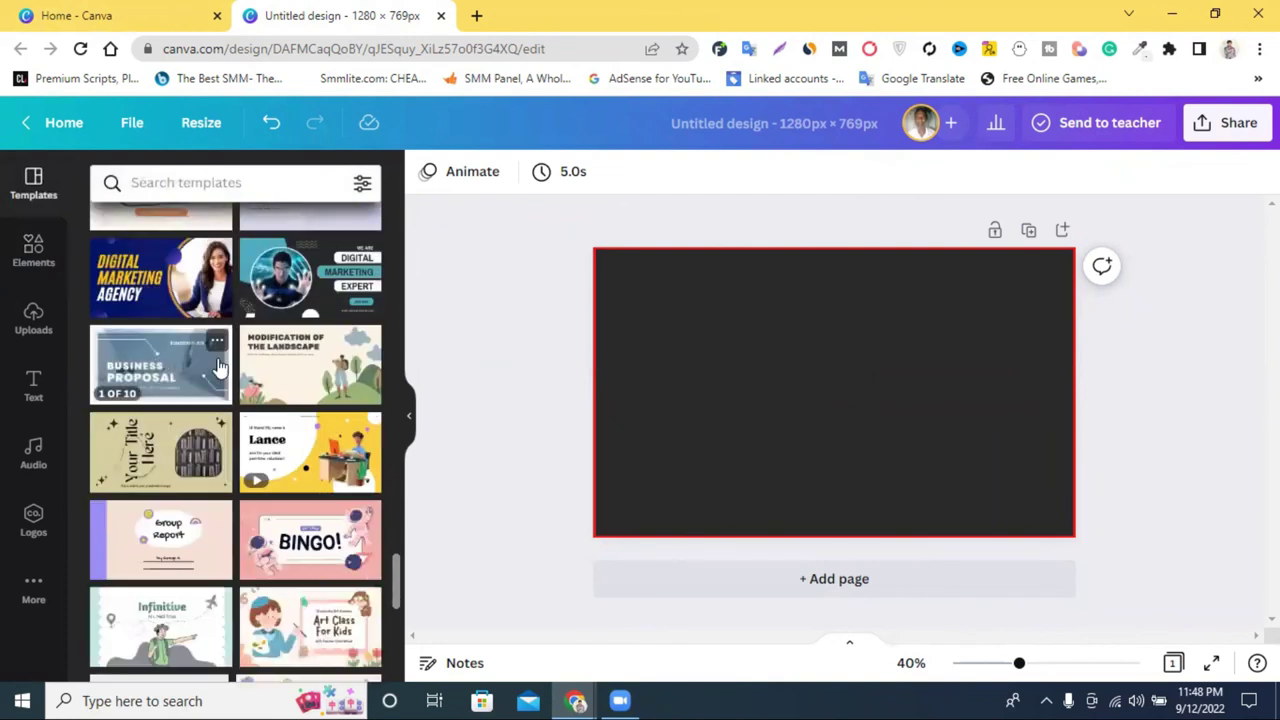
{"action": "scroll", "coordinate": [224, 365], "scroll_direction": "down", "scroll_amount": 2}
{"action": "scroll", "coordinate": [260, 367], "scroll_direction": "down", "scroll_amount": 4}
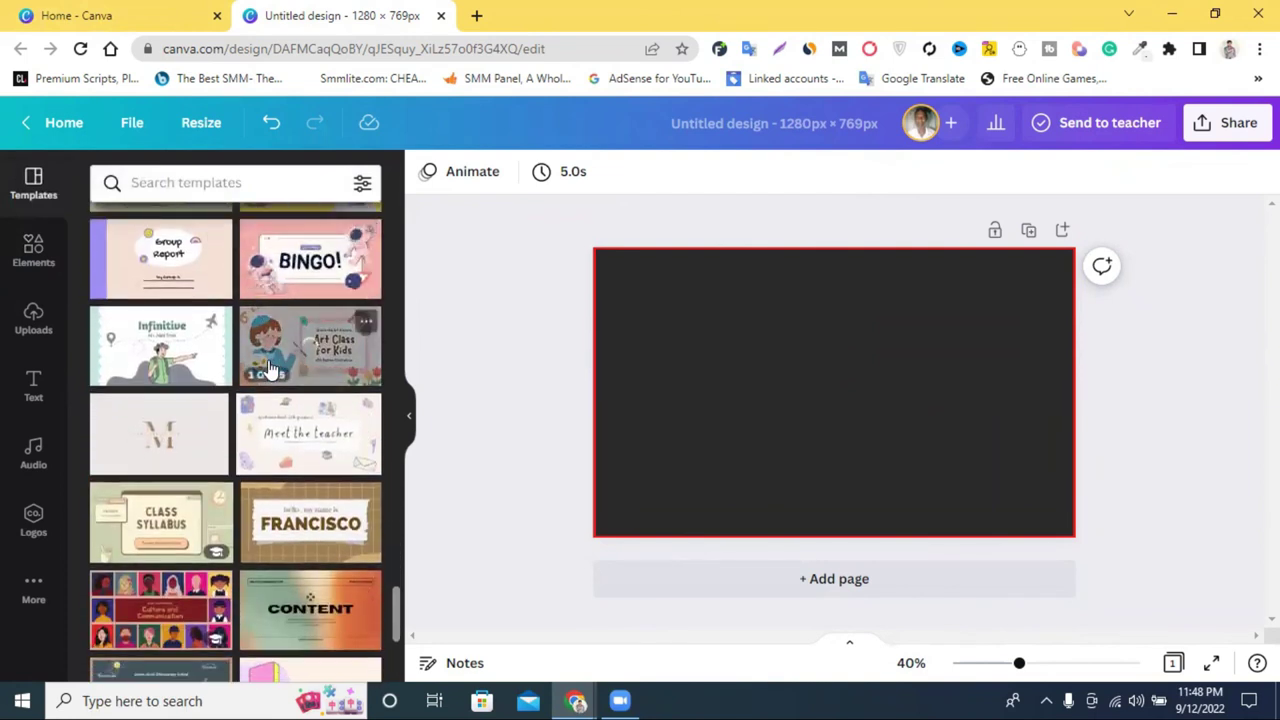
{"action": "scroll", "coordinate": [268, 367], "scroll_direction": "down", "scroll_amount": 2}
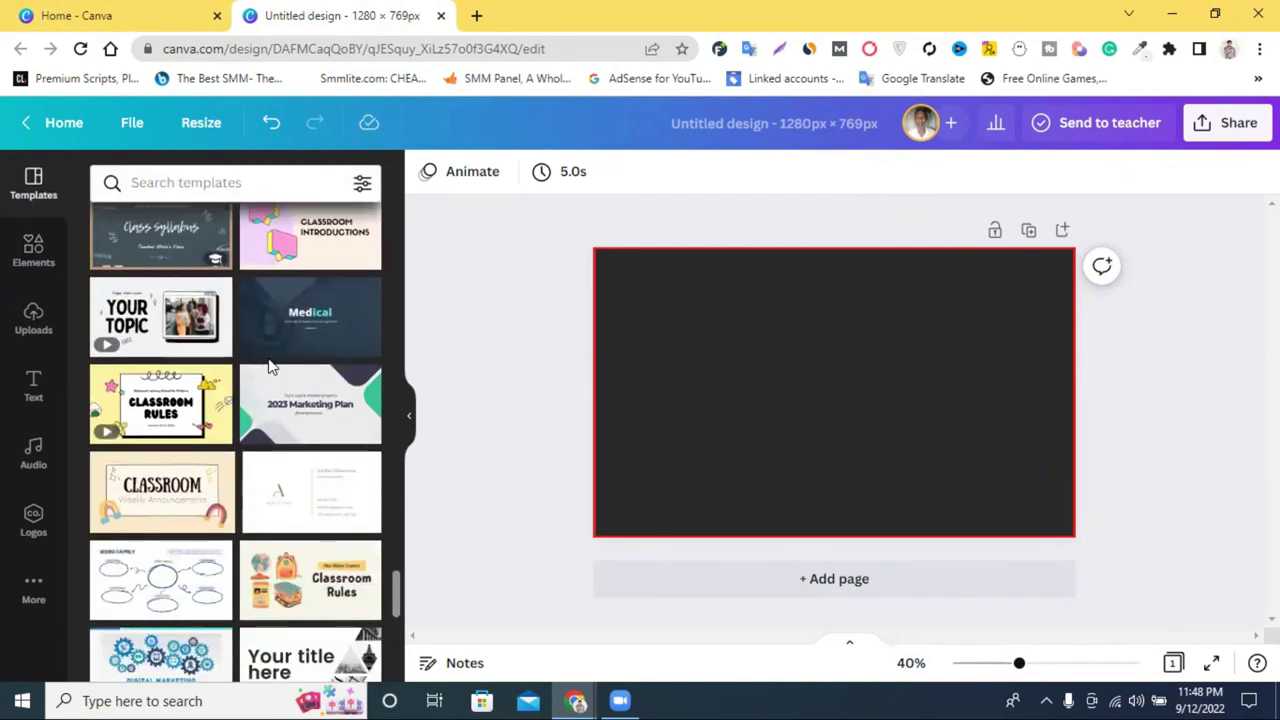
{"action": "scroll", "coordinate": [268, 367], "scroll_direction": "down", "scroll_amount": 6}
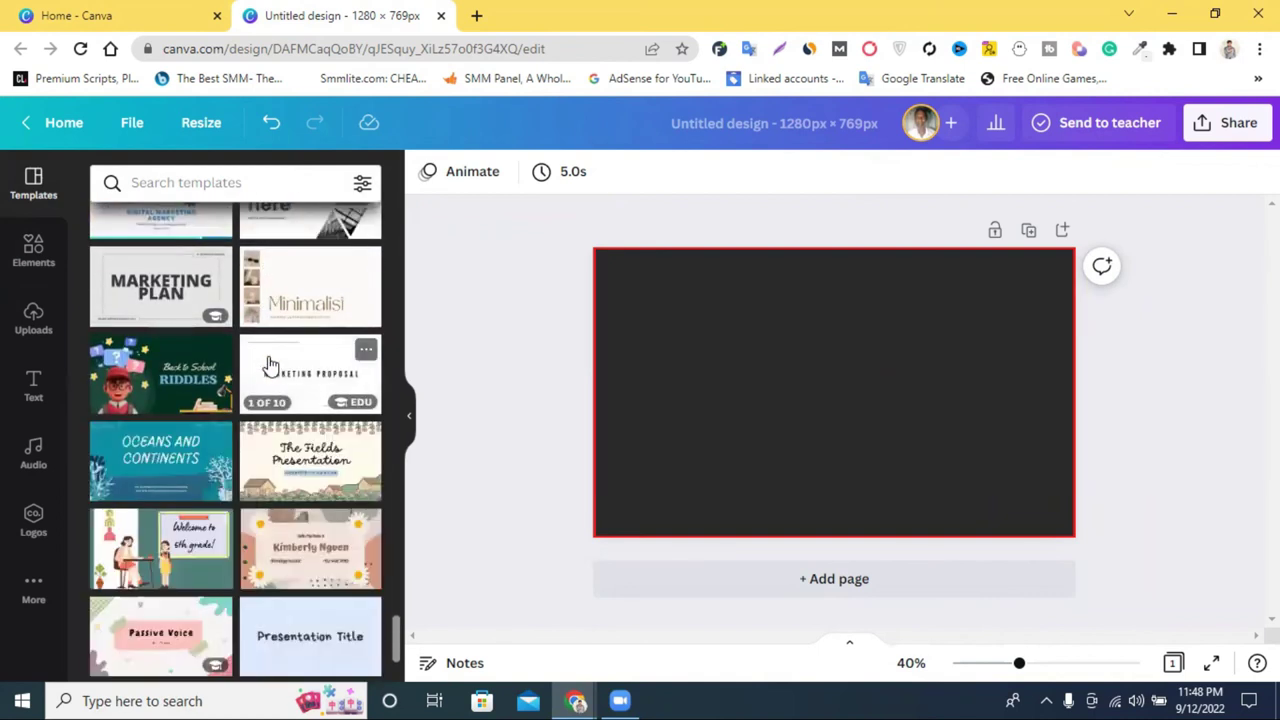
{"action": "scroll", "coordinate": [268, 367], "scroll_direction": "down", "scroll_amount": 5}
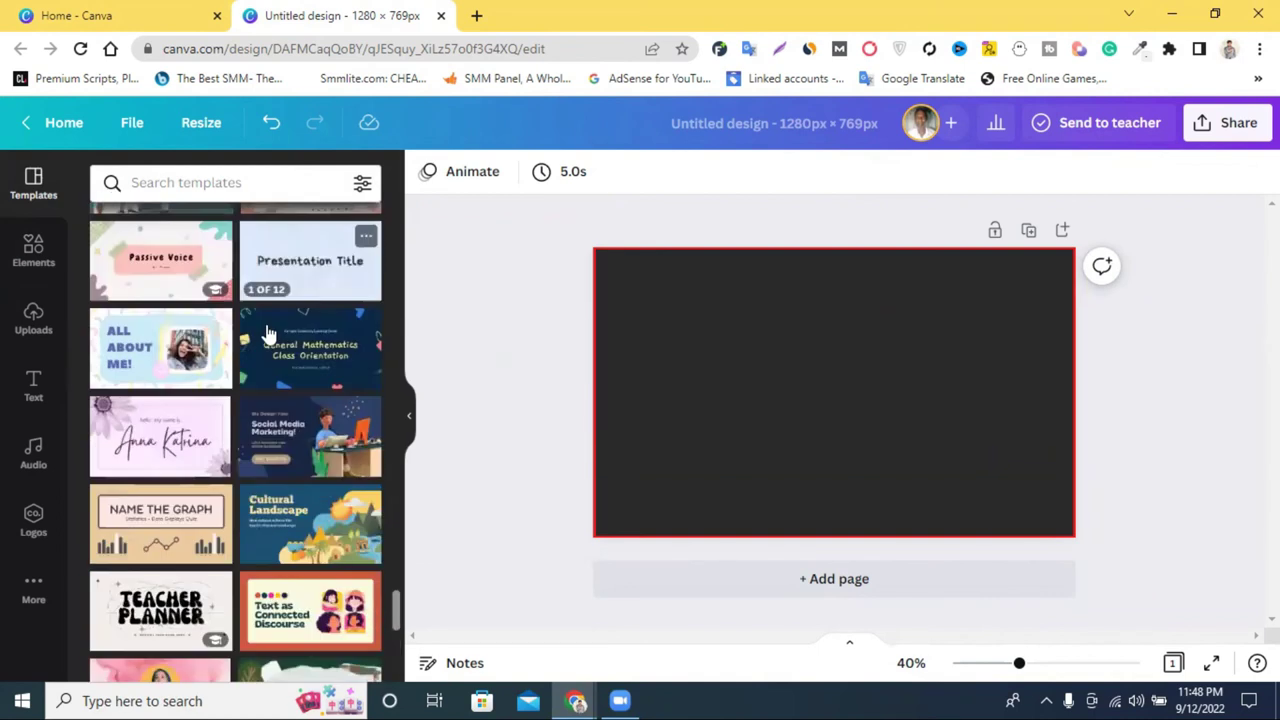
{"action": "scroll", "coordinate": [268, 336], "scroll_direction": "down", "scroll_amount": 1}
{"action": "left_click", "coordinate": [80, 15]}
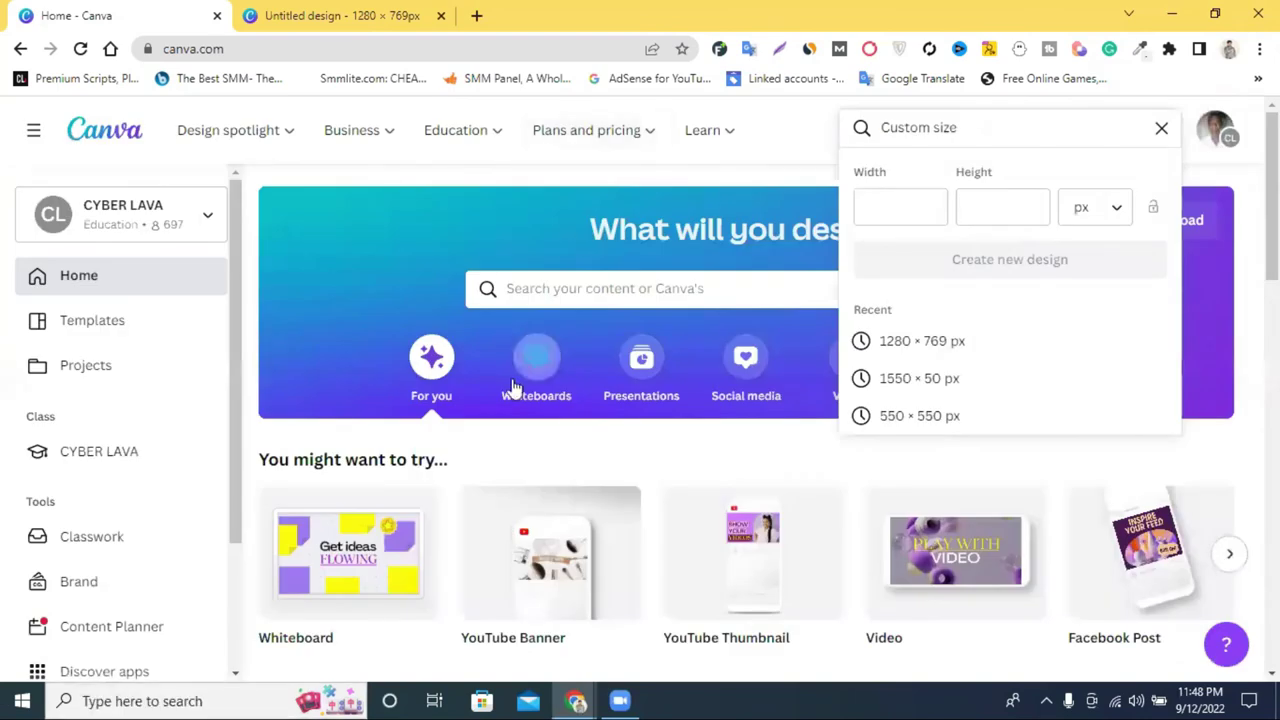
{"action": "scroll", "coordinate": [617, 410], "scroll_direction": "down", "scroll_amount": 2}
{"action": "scroll", "coordinate": [617, 410], "scroll_direction": "down", "scroll_amount": 2}
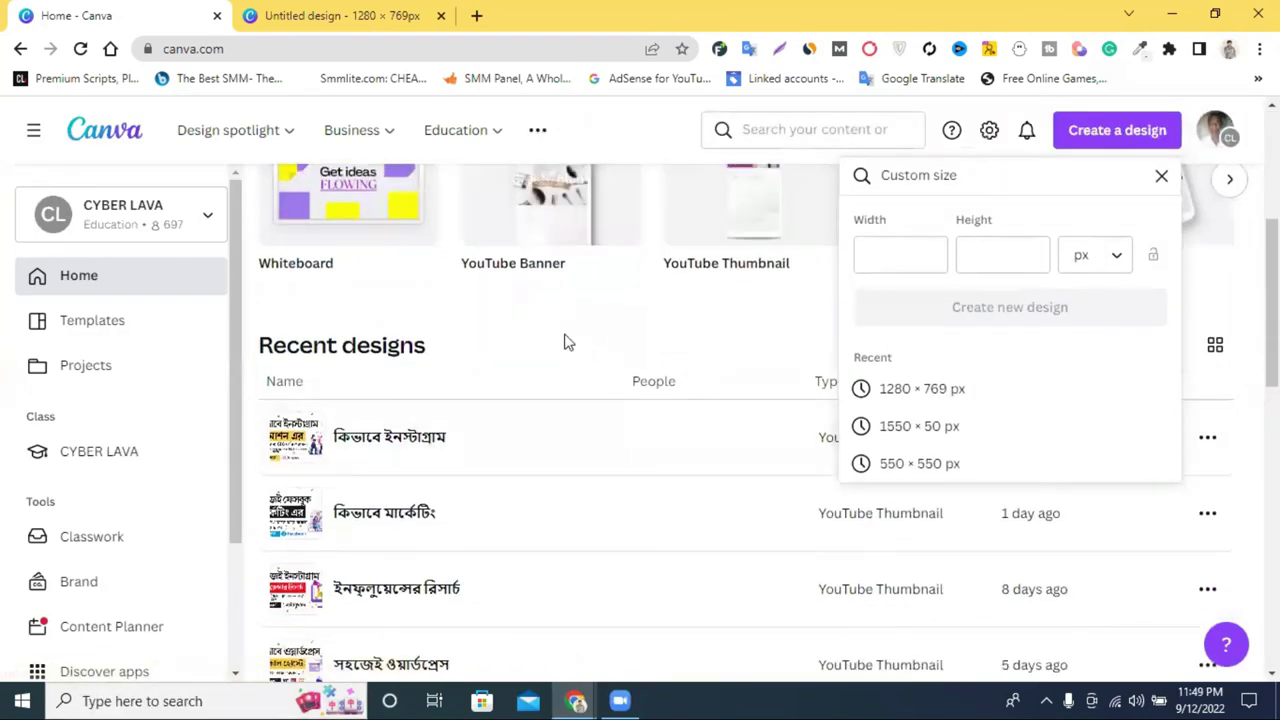
{"action": "left_click", "coordinate": [565, 343]}
{"action": "scroll", "coordinate": [572, 343], "scroll_direction": "up", "scroll_amount": 4}
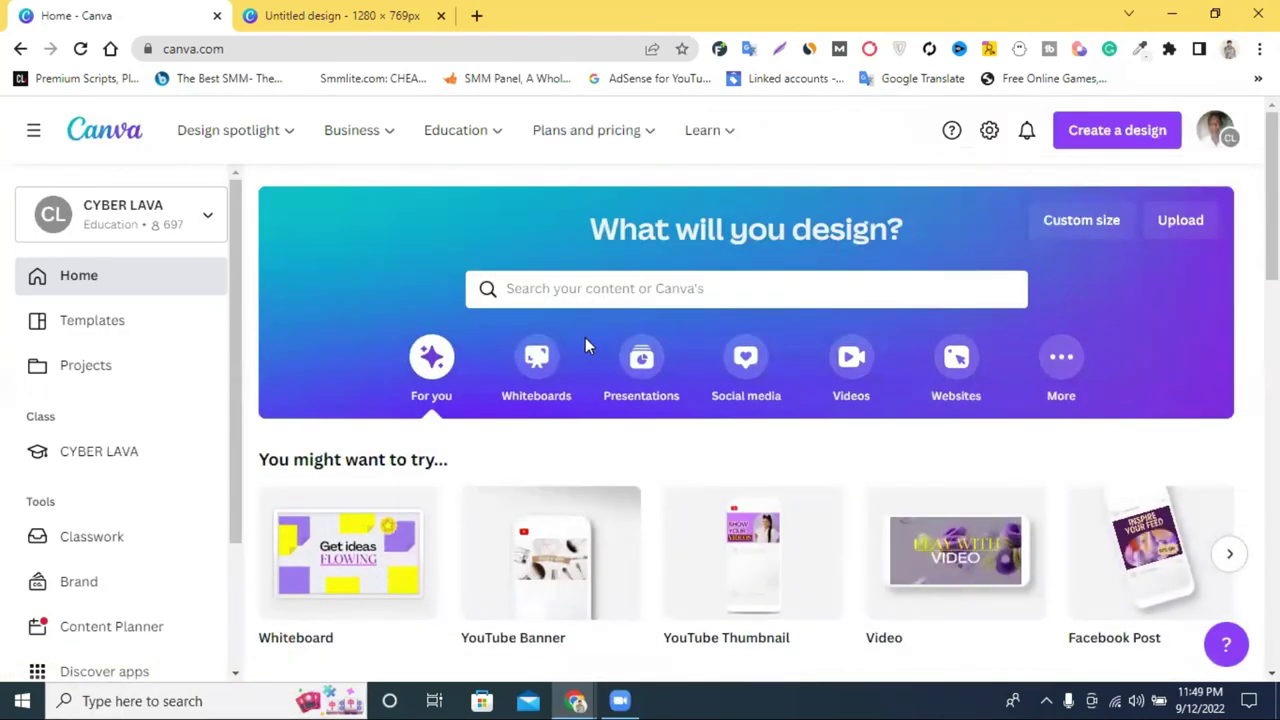
{"action": "left_click", "coordinate": [123, 335]}
Step: Return to the 1280 × 769 px design, add a heading text box to the page and select its placeholder text
{"action": "left_click", "coordinate": [310, 15]}
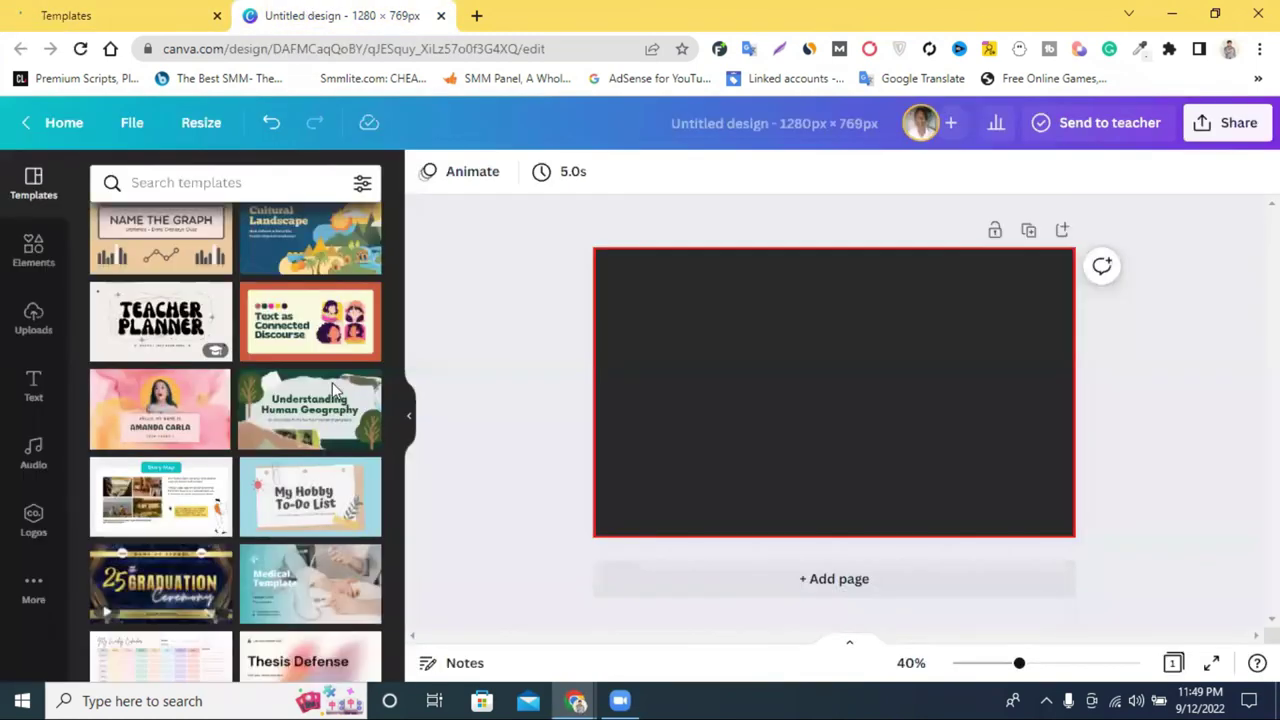
{"action": "left_click", "coordinate": [33, 284]}
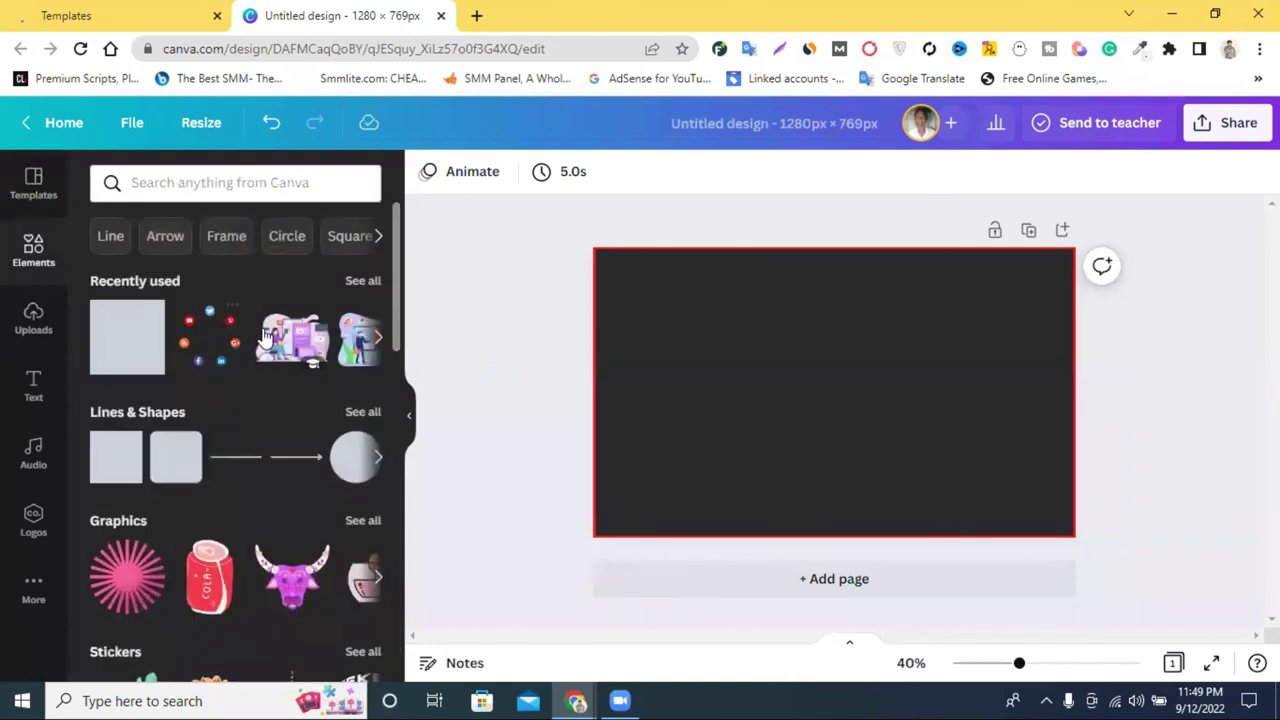
{"action": "left_click", "coordinate": [33, 385]}
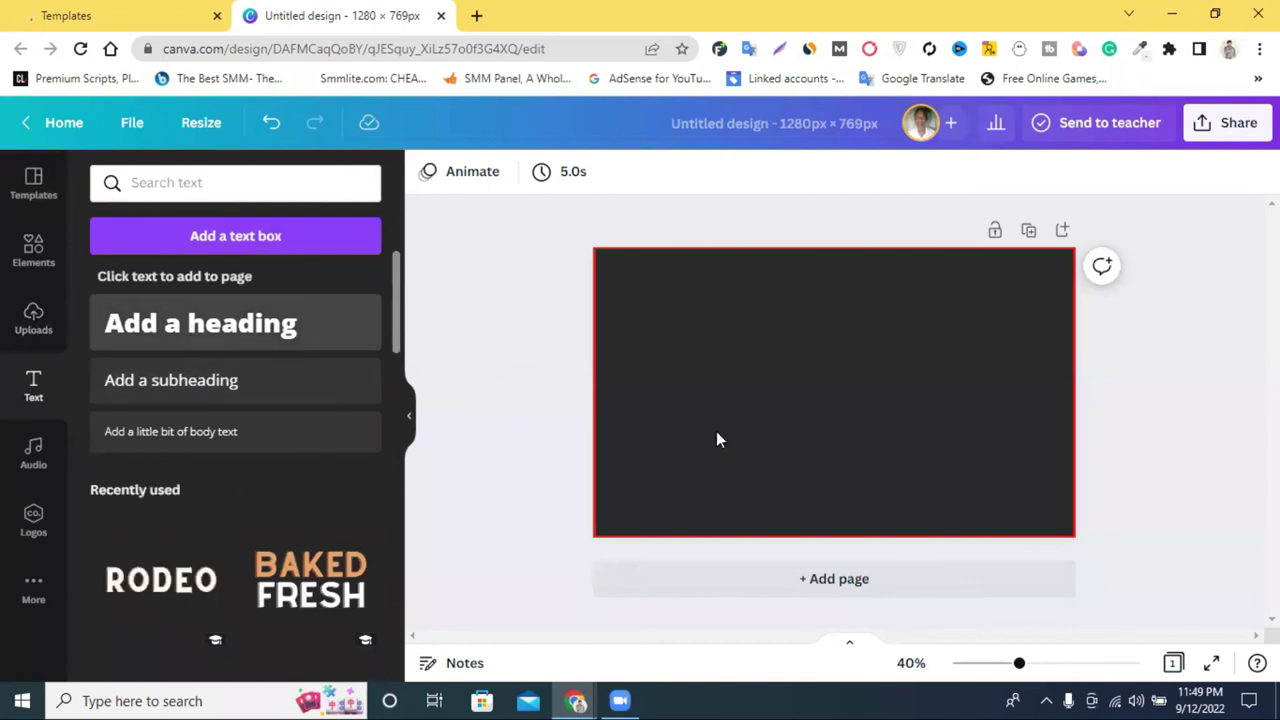
{"action": "double_click", "coordinate": [805, 395]}
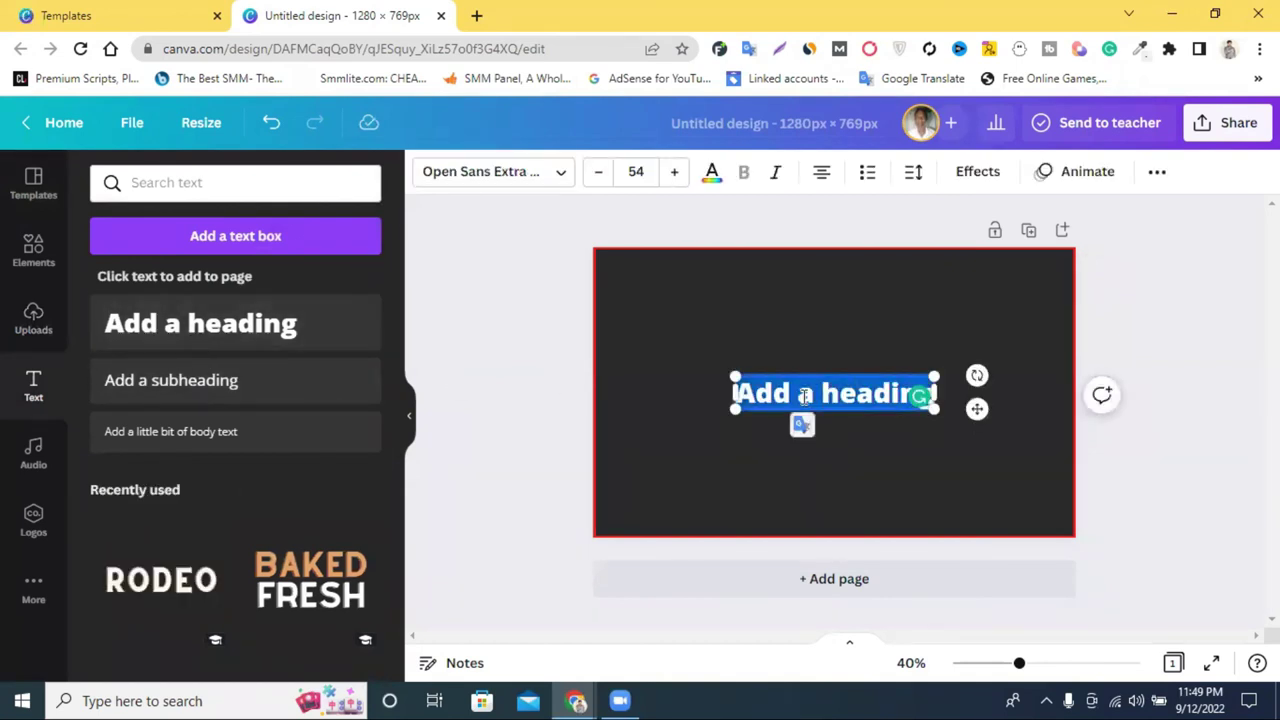
Step: Switch to the Fiverr window and copy the word "monetization" from the title of the organic YouTube promotion gig
{"action": "left_click", "coordinate": [576, 701]}
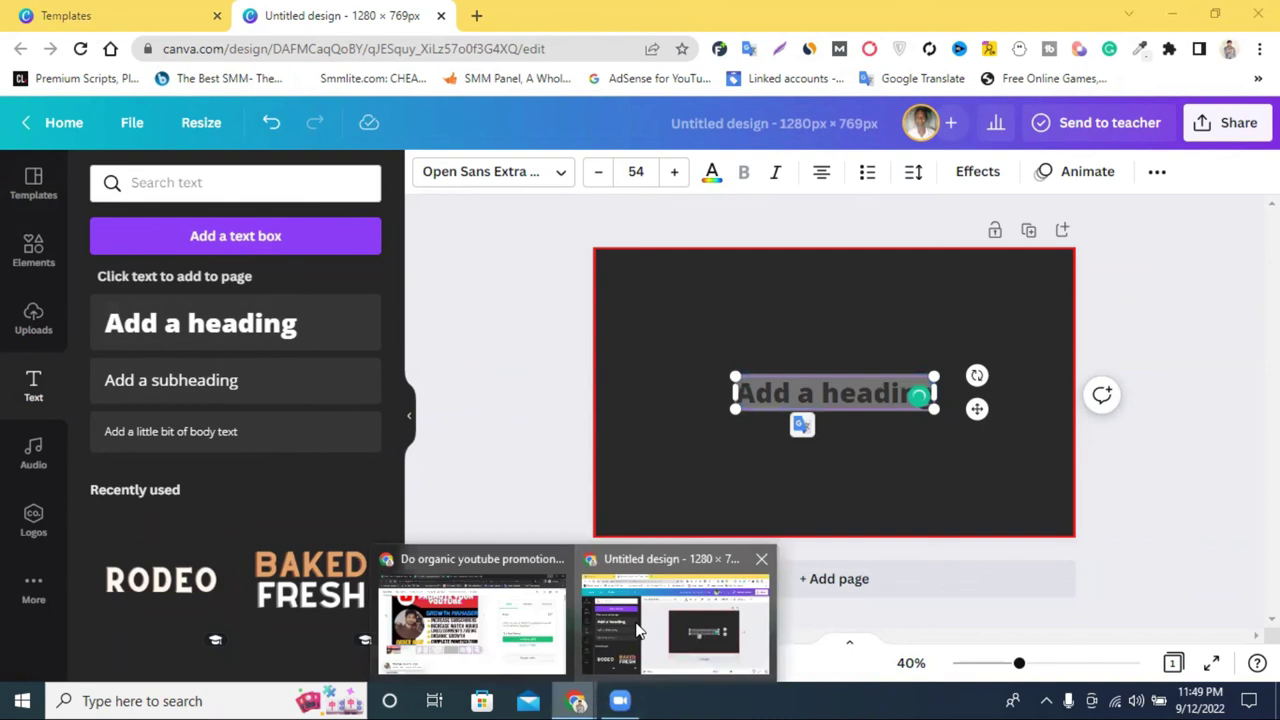
{"action": "left_click", "coordinate": [638, 628]}
{"action": "left_click", "coordinate": [576, 701]}
{"action": "left_click", "coordinate": [503, 634]}
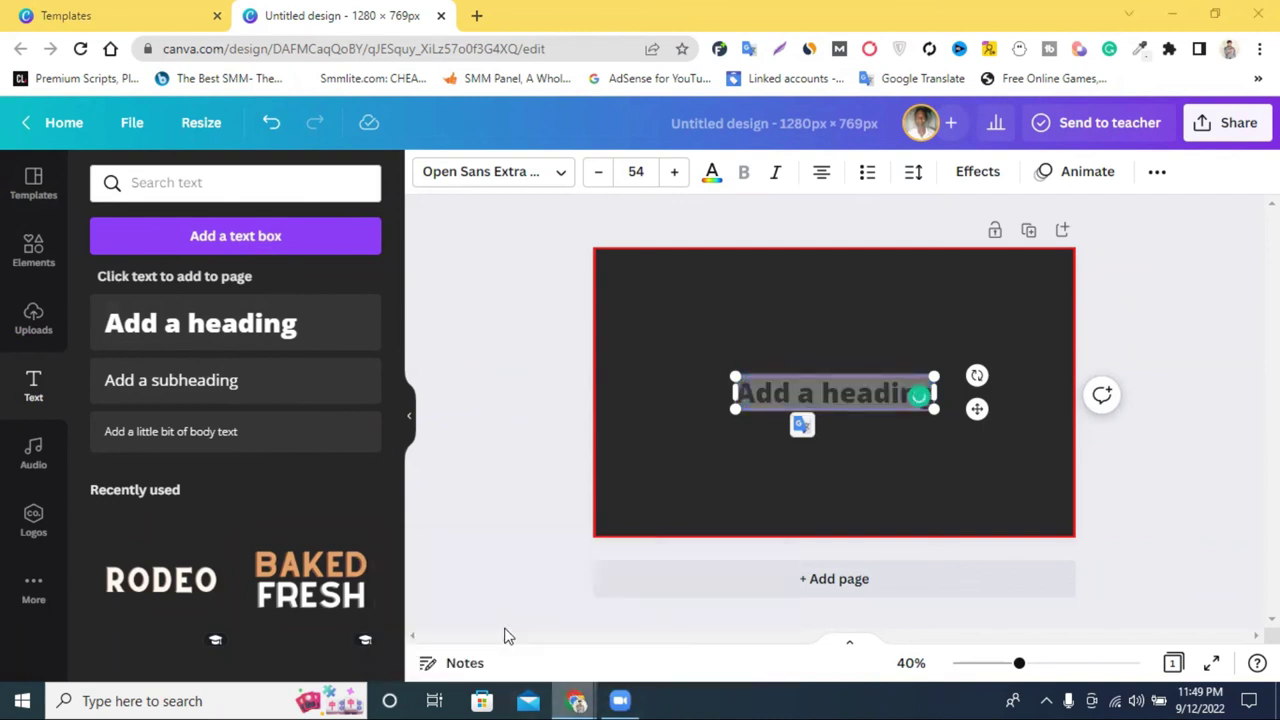
{"action": "scroll", "coordinate": [558, 343], "scroll_direction": "up", "scroll_amount": 2}
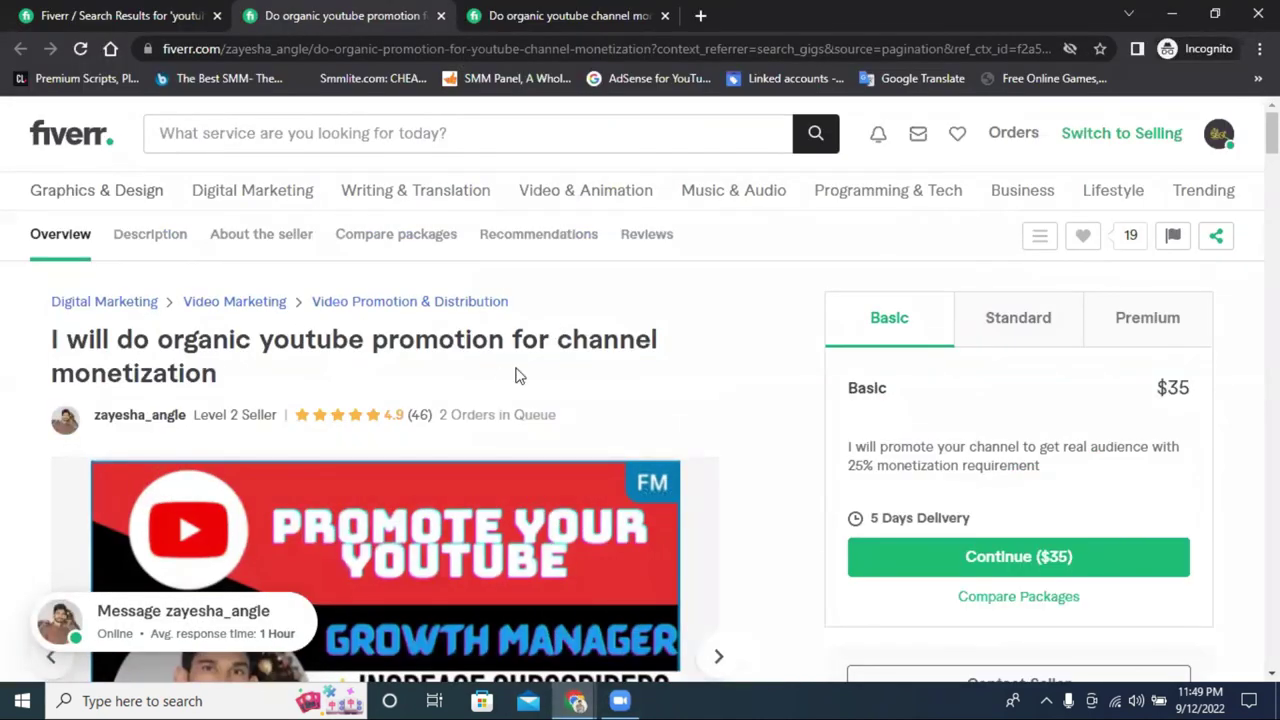
{"action": "double_click", "coordinate": [147, 370]}
{"action": "right_click", "coordinate": [148, 366]}
{"action": "left_click", "coordinate": [257, 378]}
{"action": "right_click", "coordinate": [172, 374]}
{"action": "left_click", "coordinate": [249, 398]}
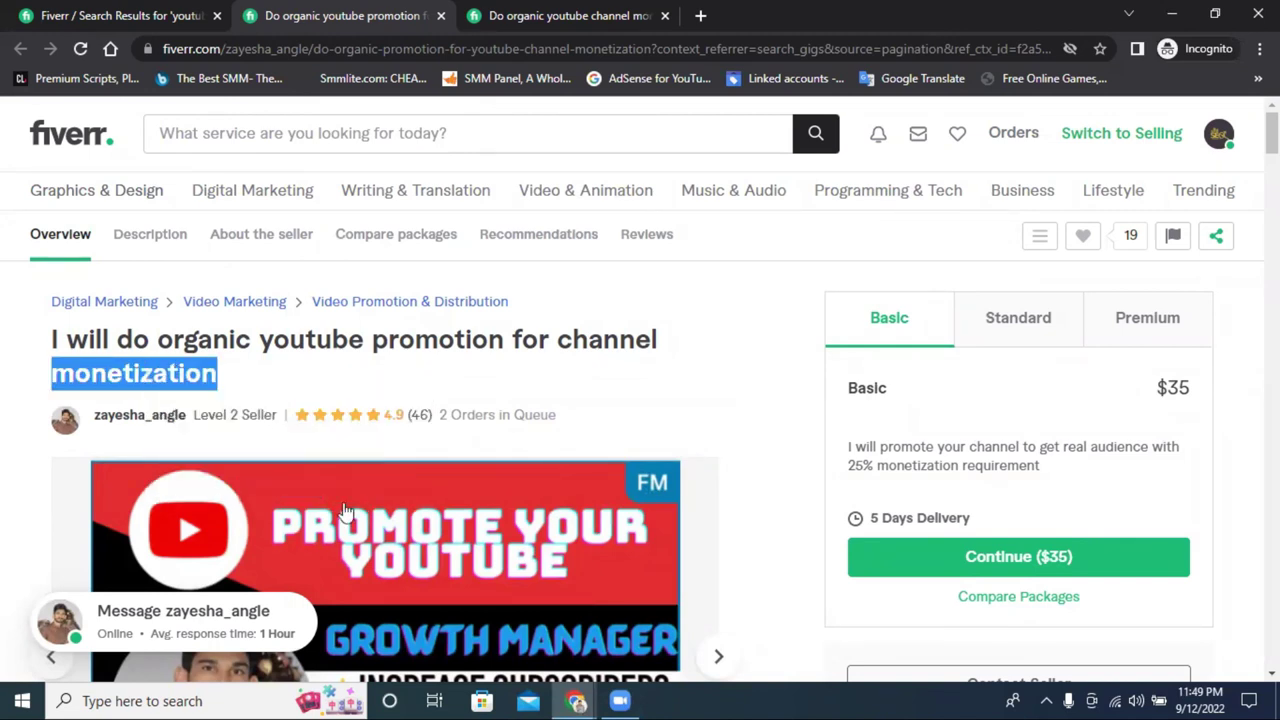
Step: Switch back to the Canva design and replace the heading's placeholder text with the copied word "monetization"
{"action": "mouse_move", "coordinate": [600, 700]}
{"action": "left_click", "coordinate": [677, 638]}
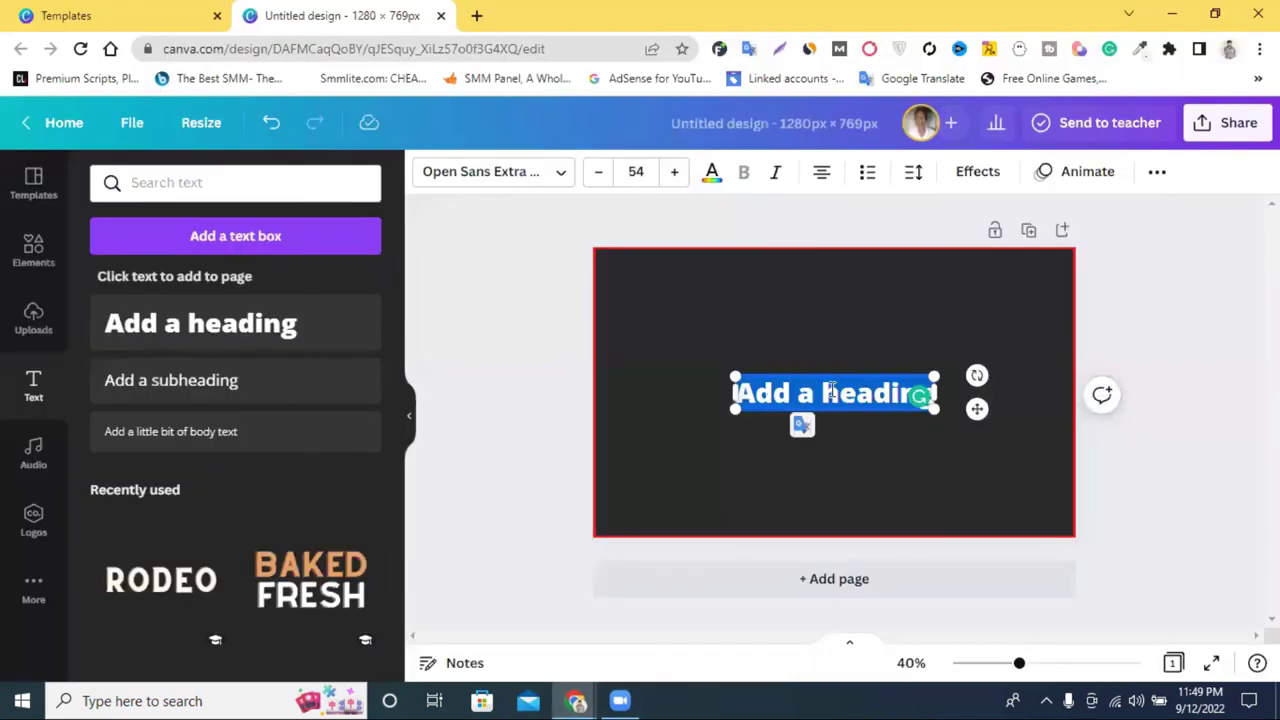
{"action": "right_click", "coordinate": [821, 390]}
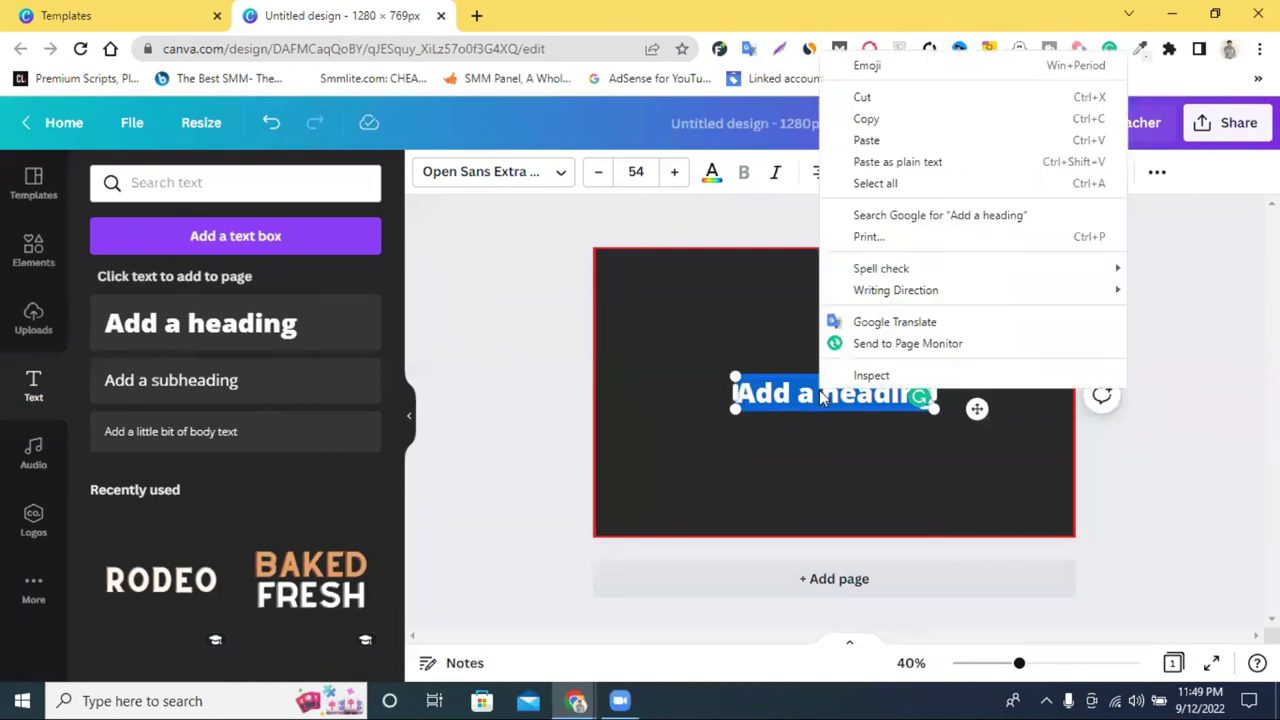
{"action": "left_click", "coordinate": [888, 139]}
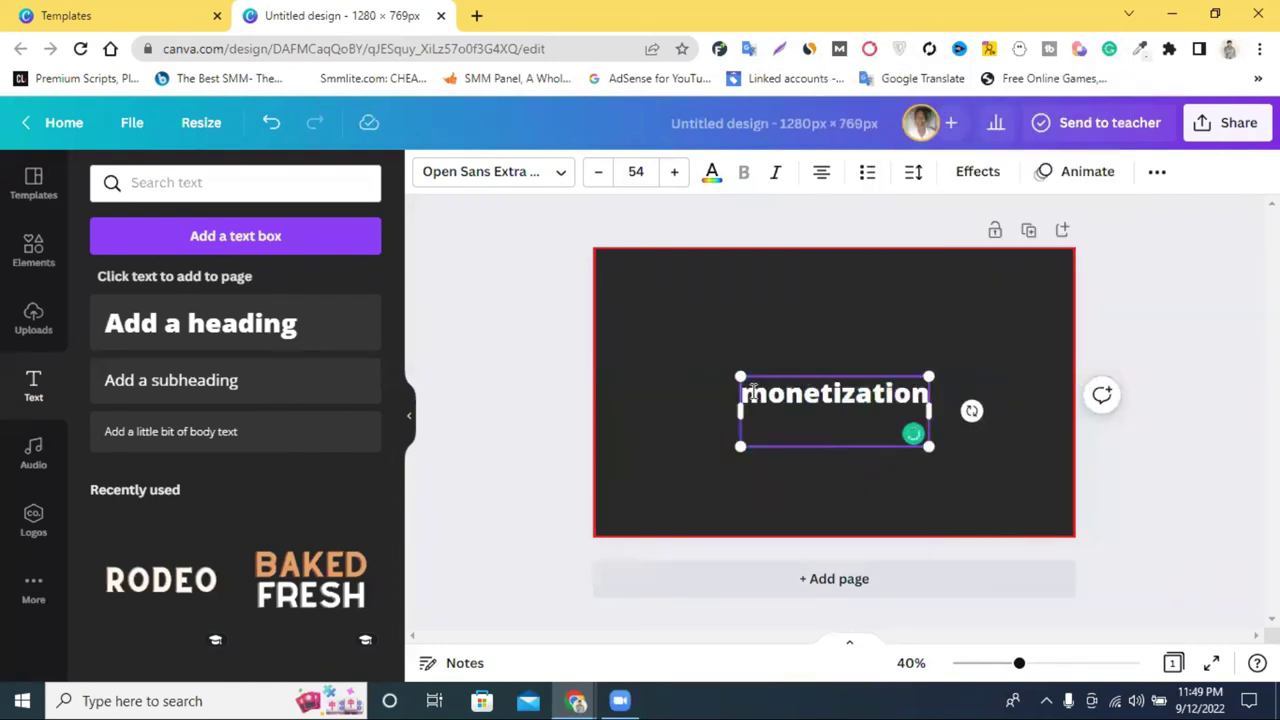
Step: Put "Youtube" before the pasted word and capitalize its initial so the heading reads "Youtube Monetization"
{"action": "type", "text": "Youtubre"}
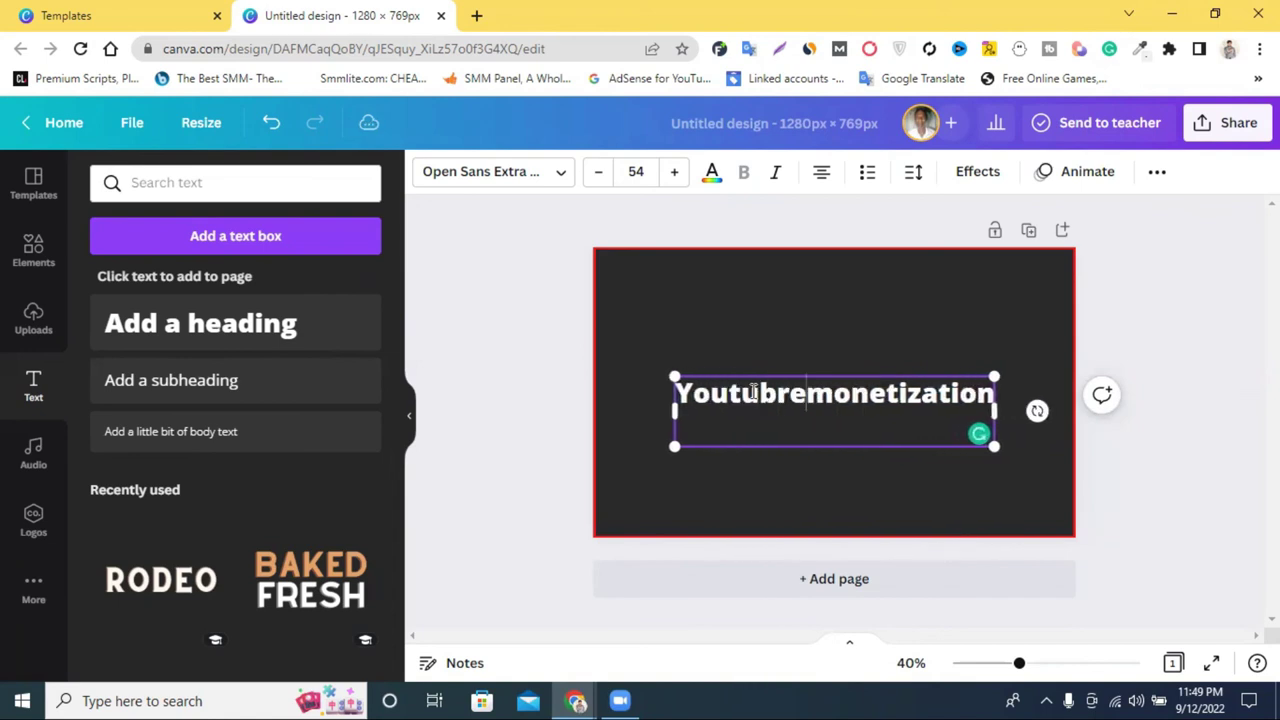
{"action": "key", "text": "BackSpace"}
{"action": "key", "text": "BackSpace"}
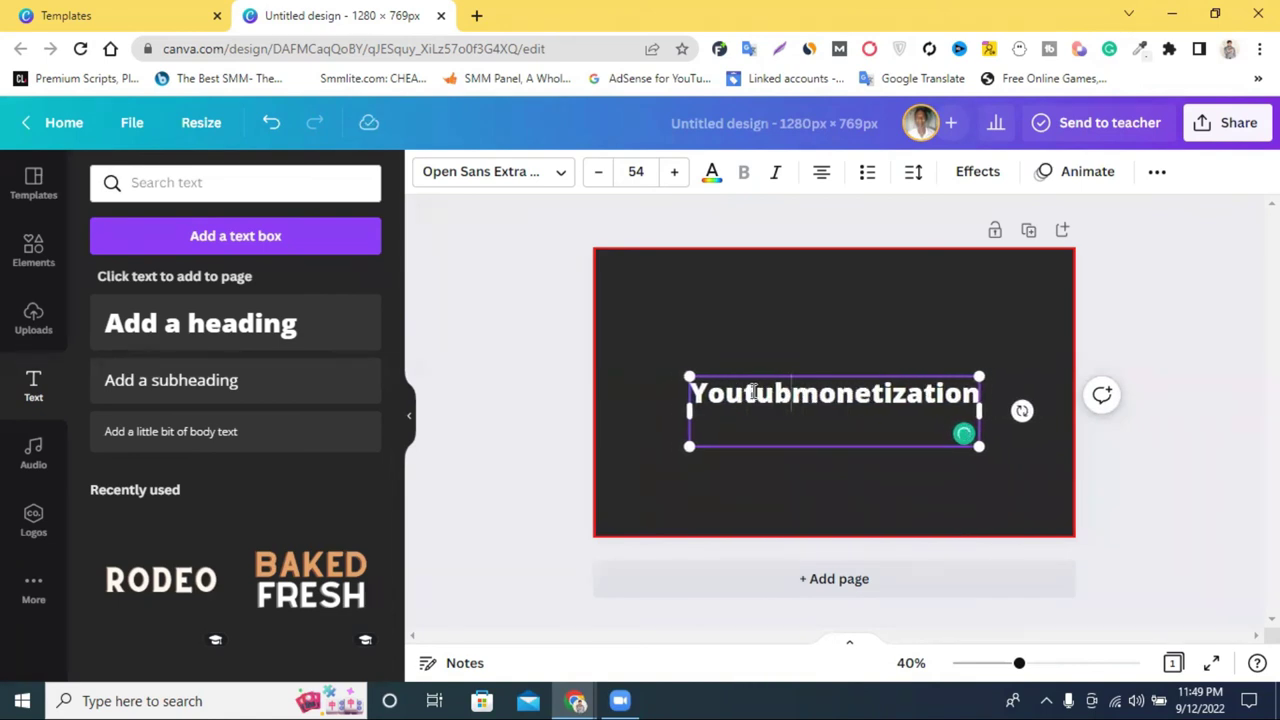
{"action": "type", "text": "e "}
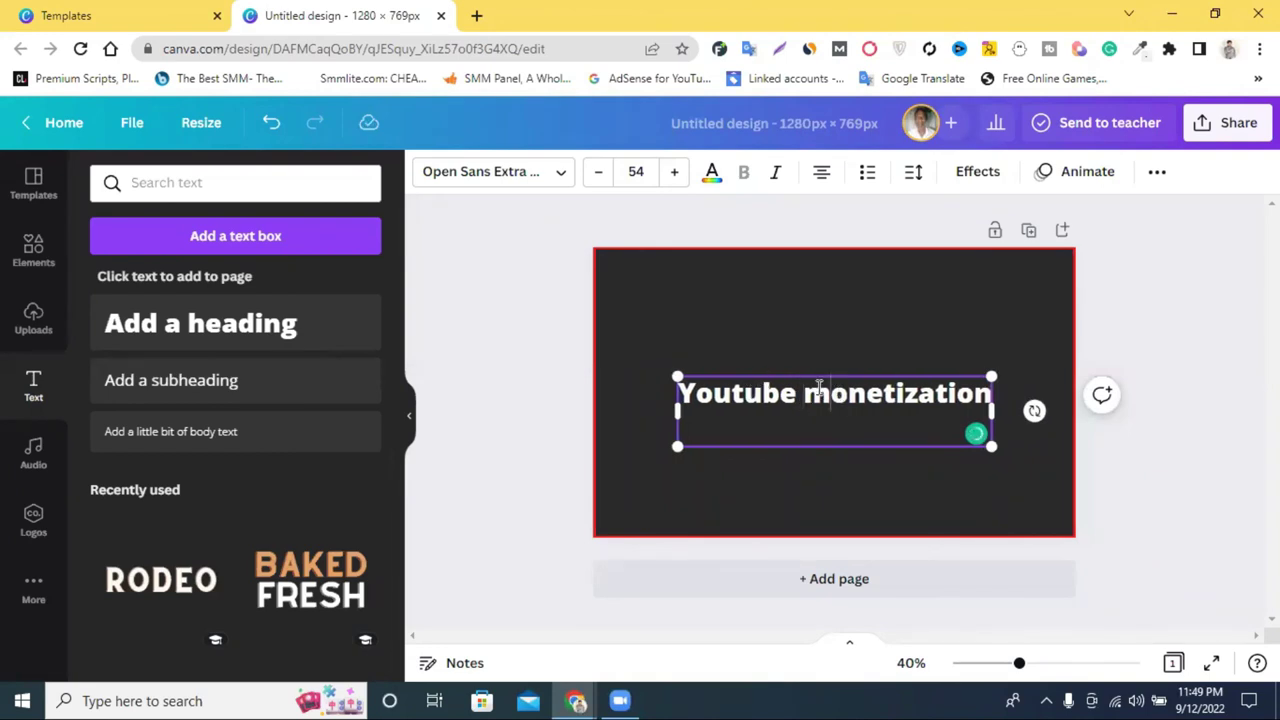
{"action": "type", "text": "M"}
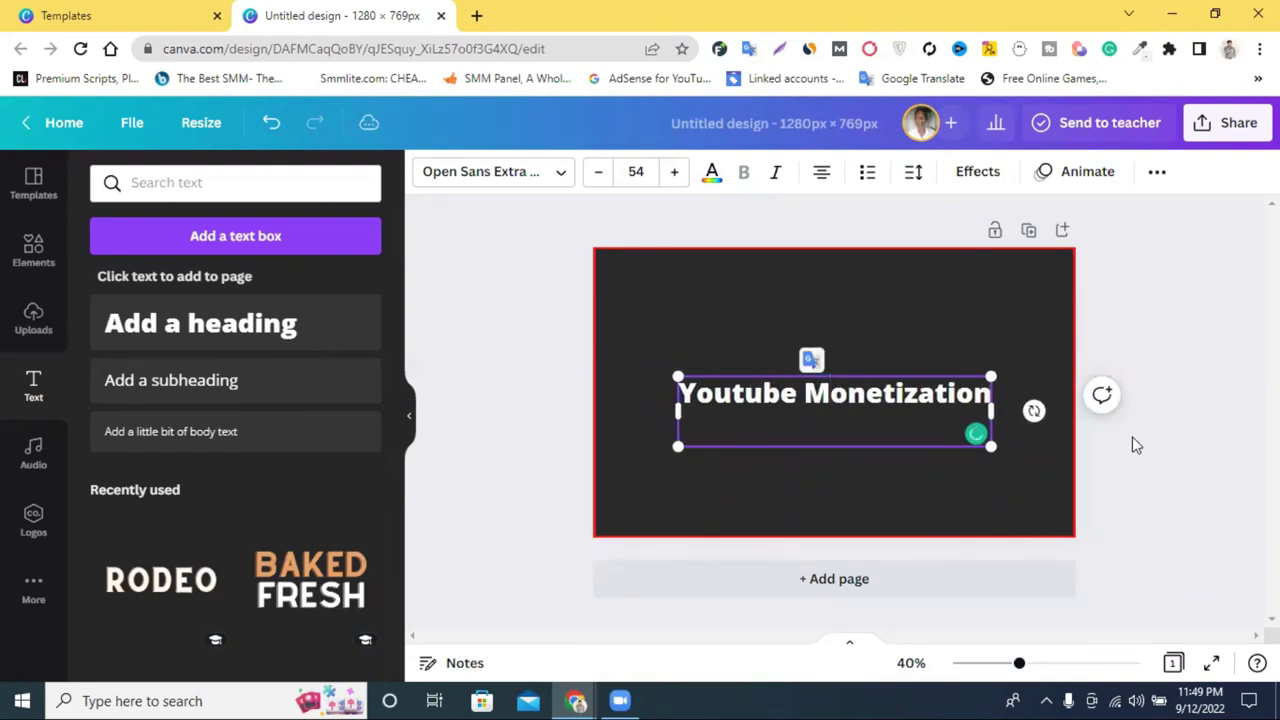
Step: Move the "Youtube Monetization" heading near the page's upper edge and remove the empty line below its text
{"action": "left_click", "coordinate": [1188, 512]}
{"action": "left_click_drag", "start_coordinate": [906, 390], "coordinate": [854, 294]}
{"action": "left_click", "coordinate": [1173, 369]}
{"action": "left_click", "coordinate": [762, 321]}
{"action": "left_click", "coordinate": [755, 318]}
{"action": "key", "text": "BackSpace"}
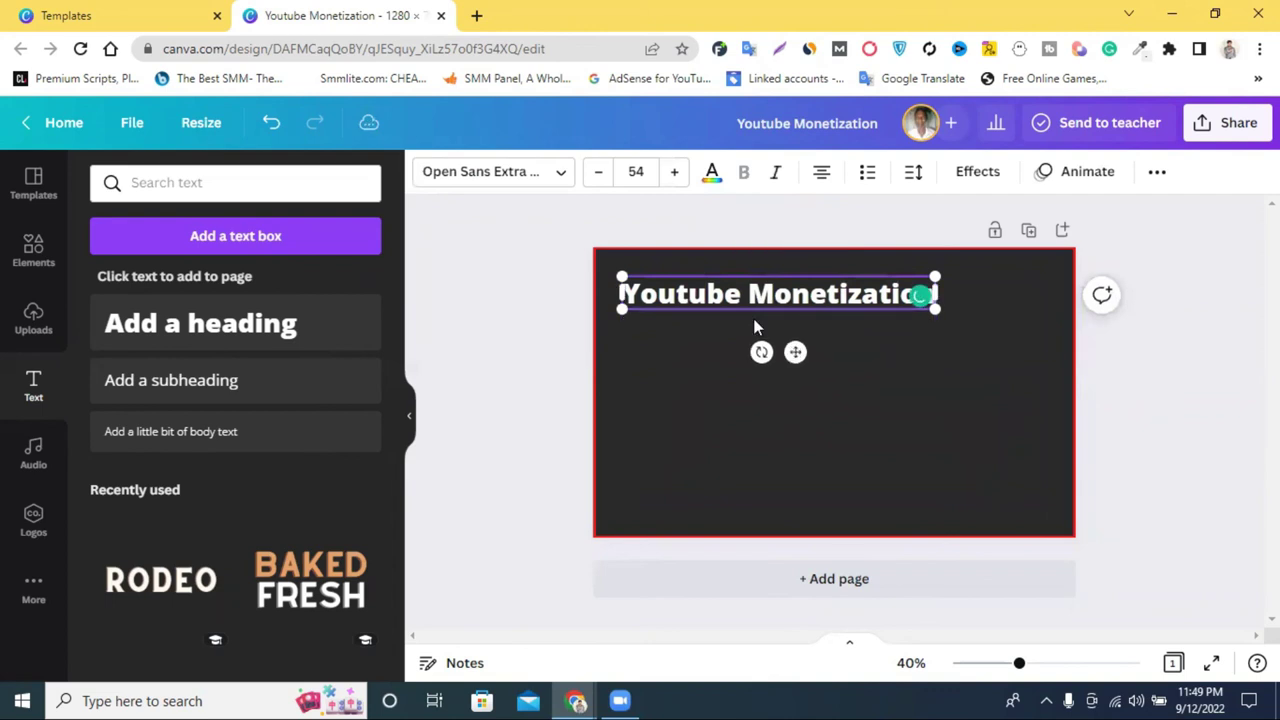